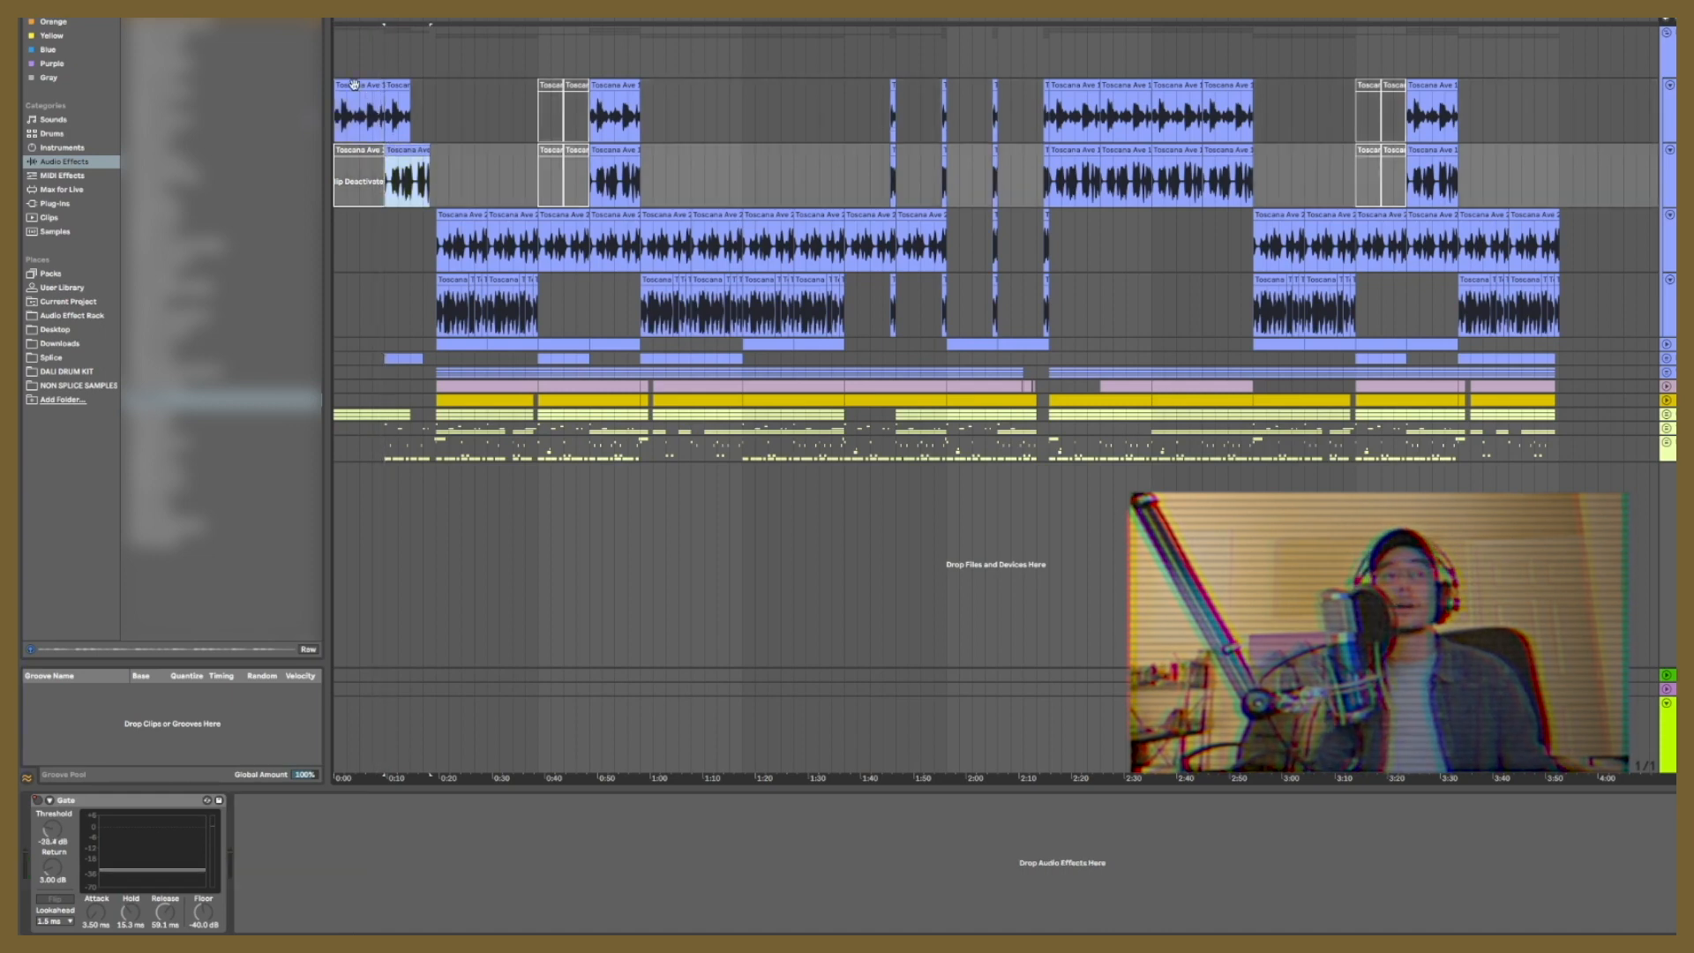
Step: Play the active Toscana Ave clip at about 3:23 on the uppermost expanded audio track
click(354, 85)
click(1454, 86)
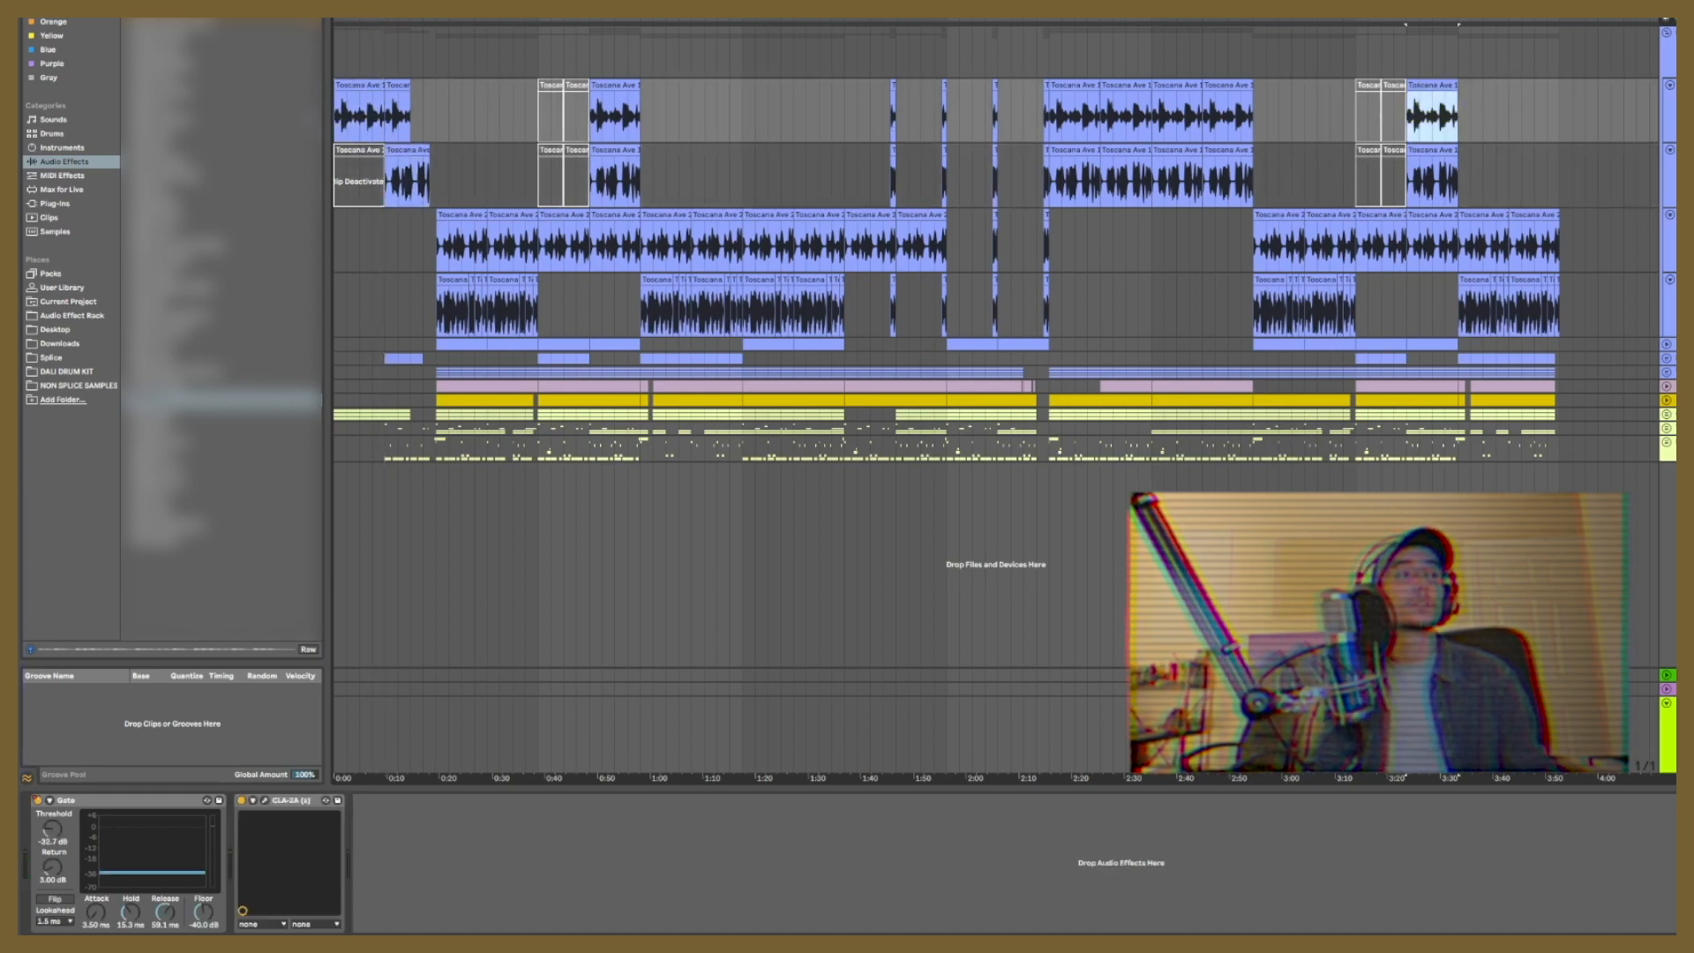
key(space)
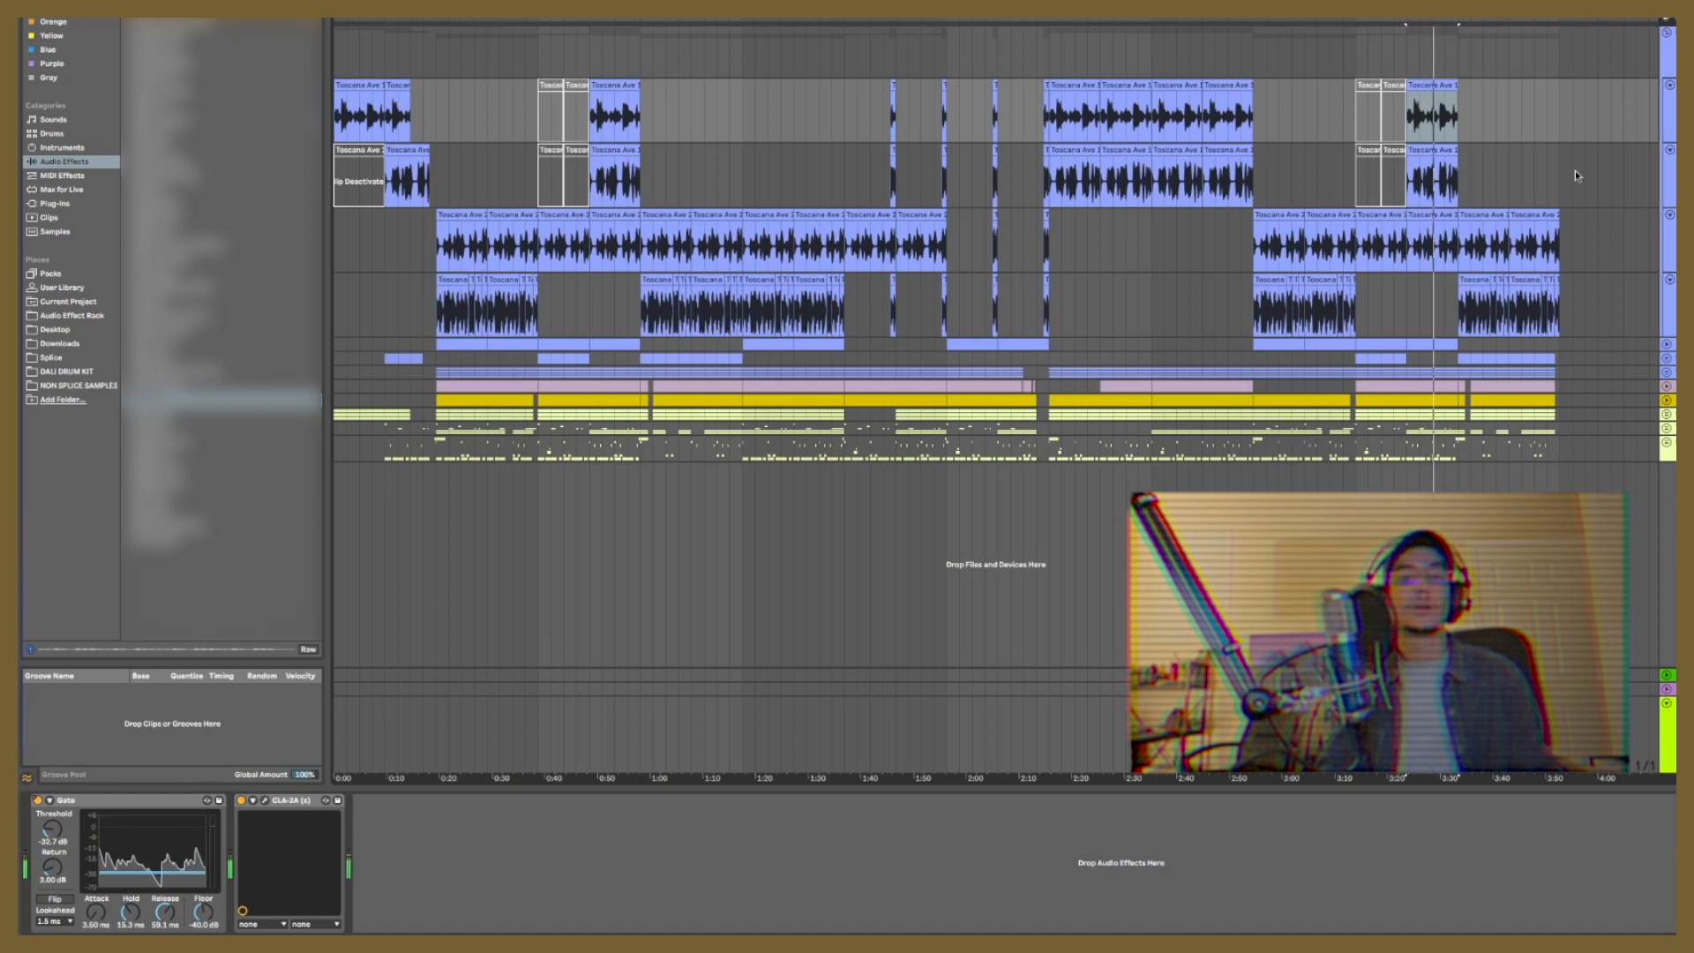
Step: Switch to OBS to check the recording status and audio meters
mouse_move(1420, 927)
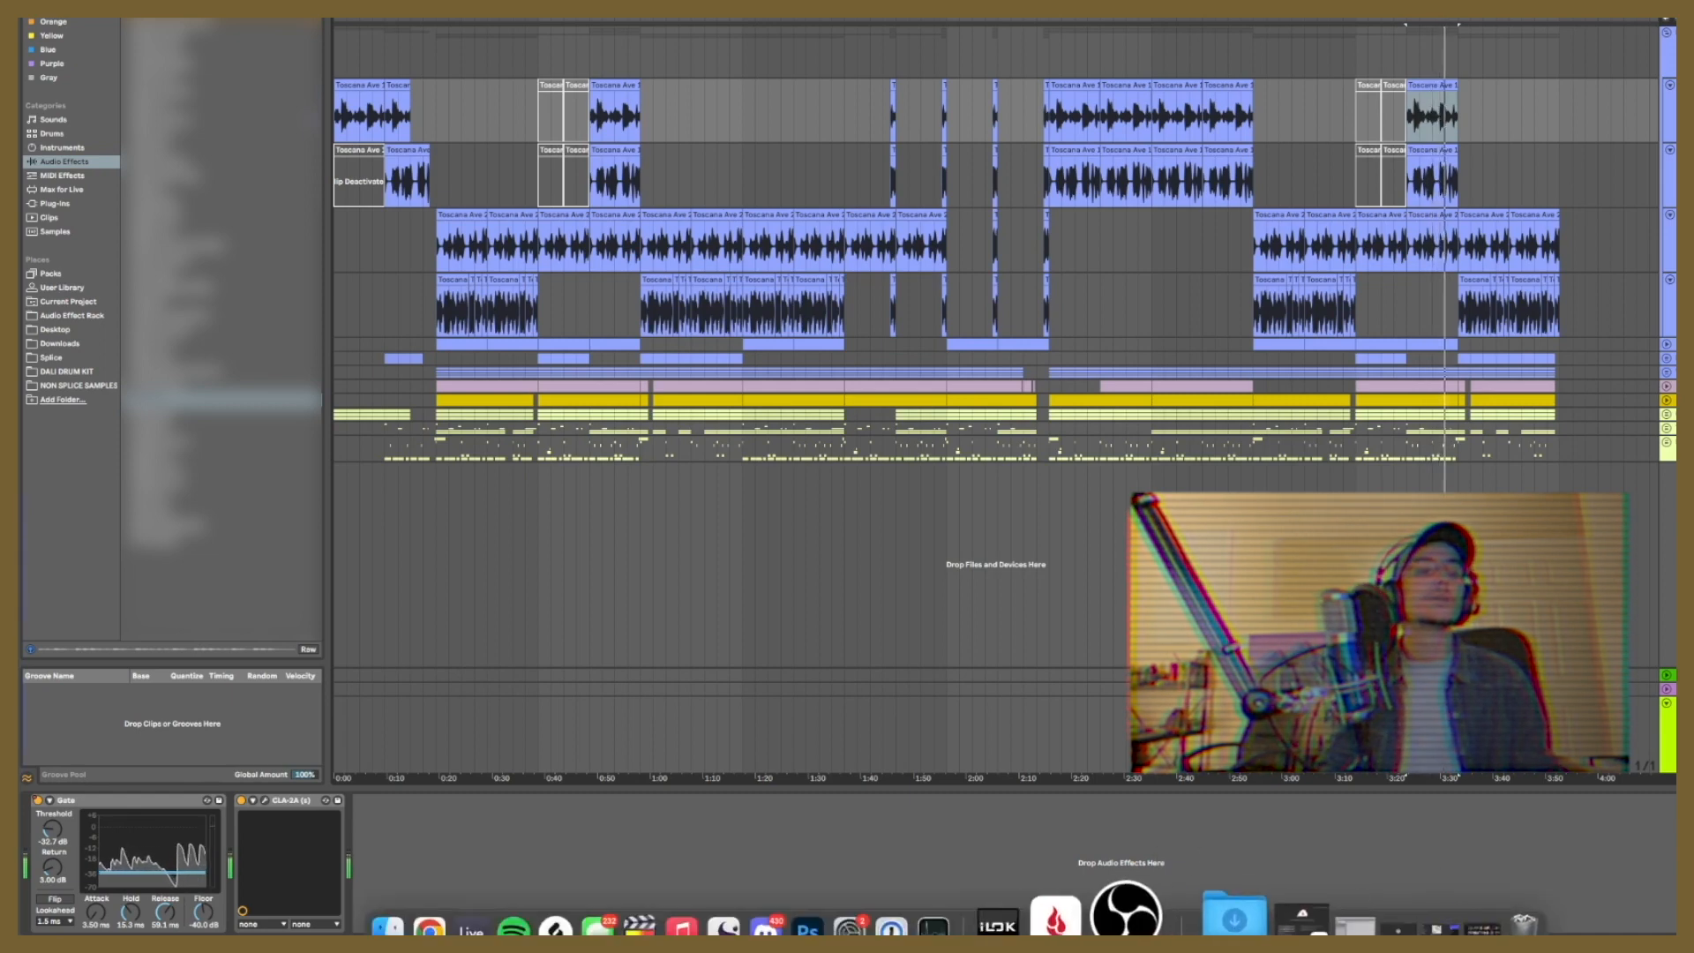
click(1129, 913)
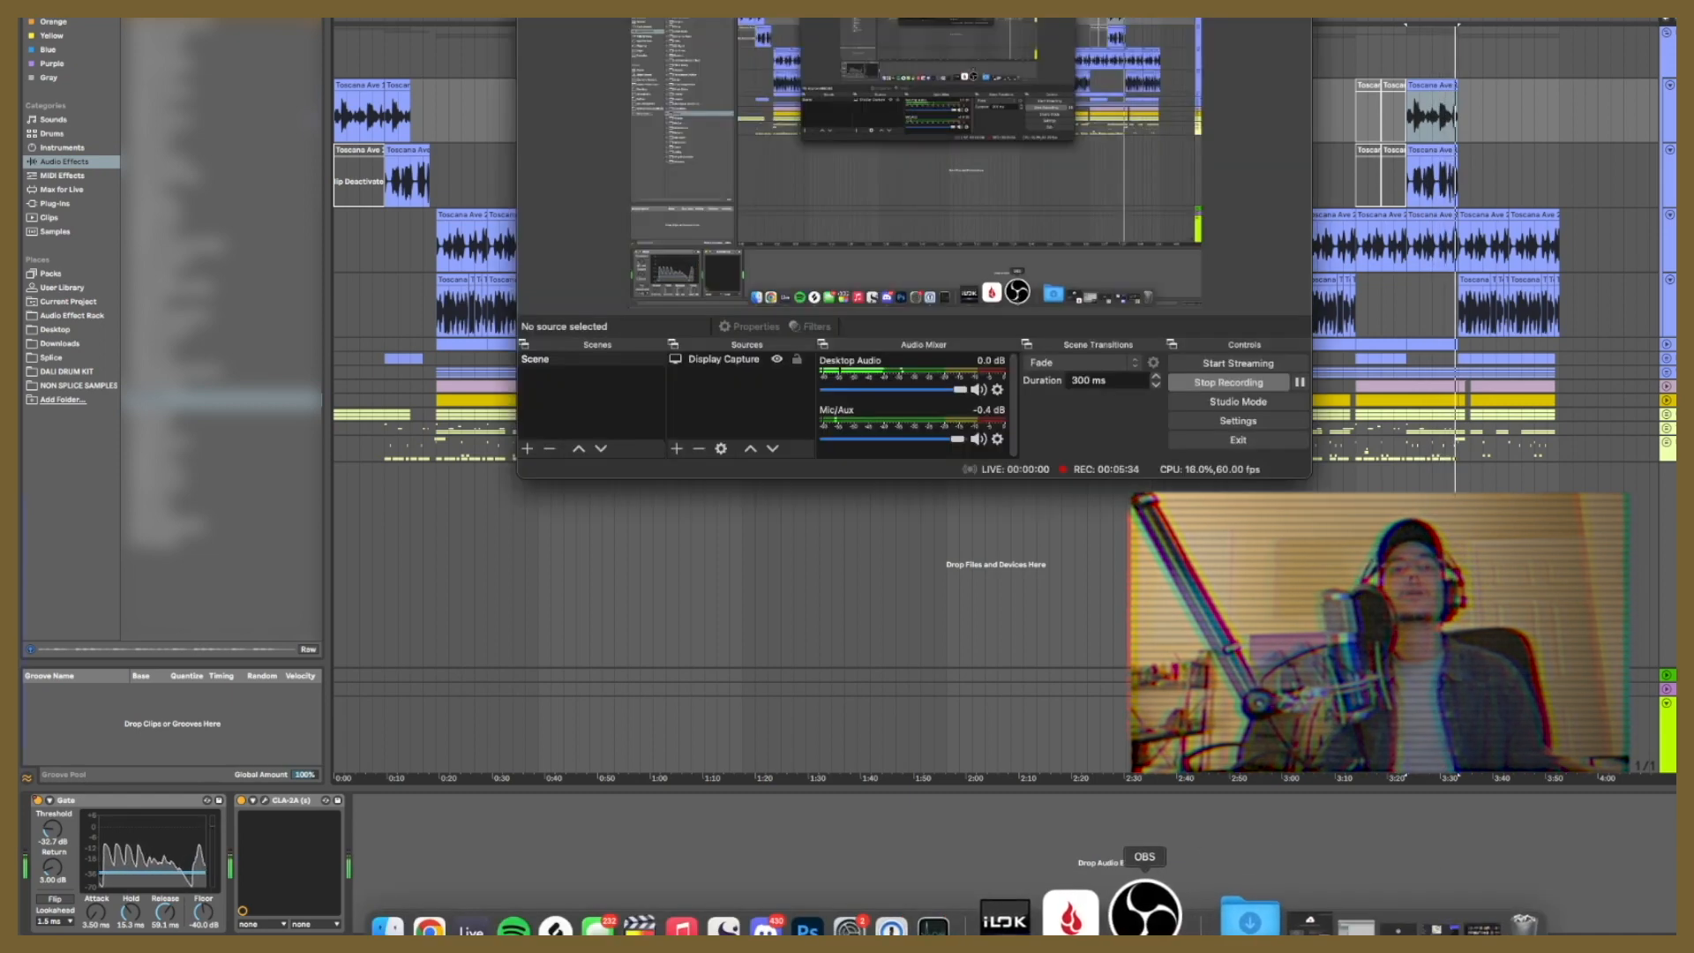
Step: Return to Ableton Live and play the third Toscana Ave track's clip at about 2:54
click(1271, 214)
click(1668, 235)
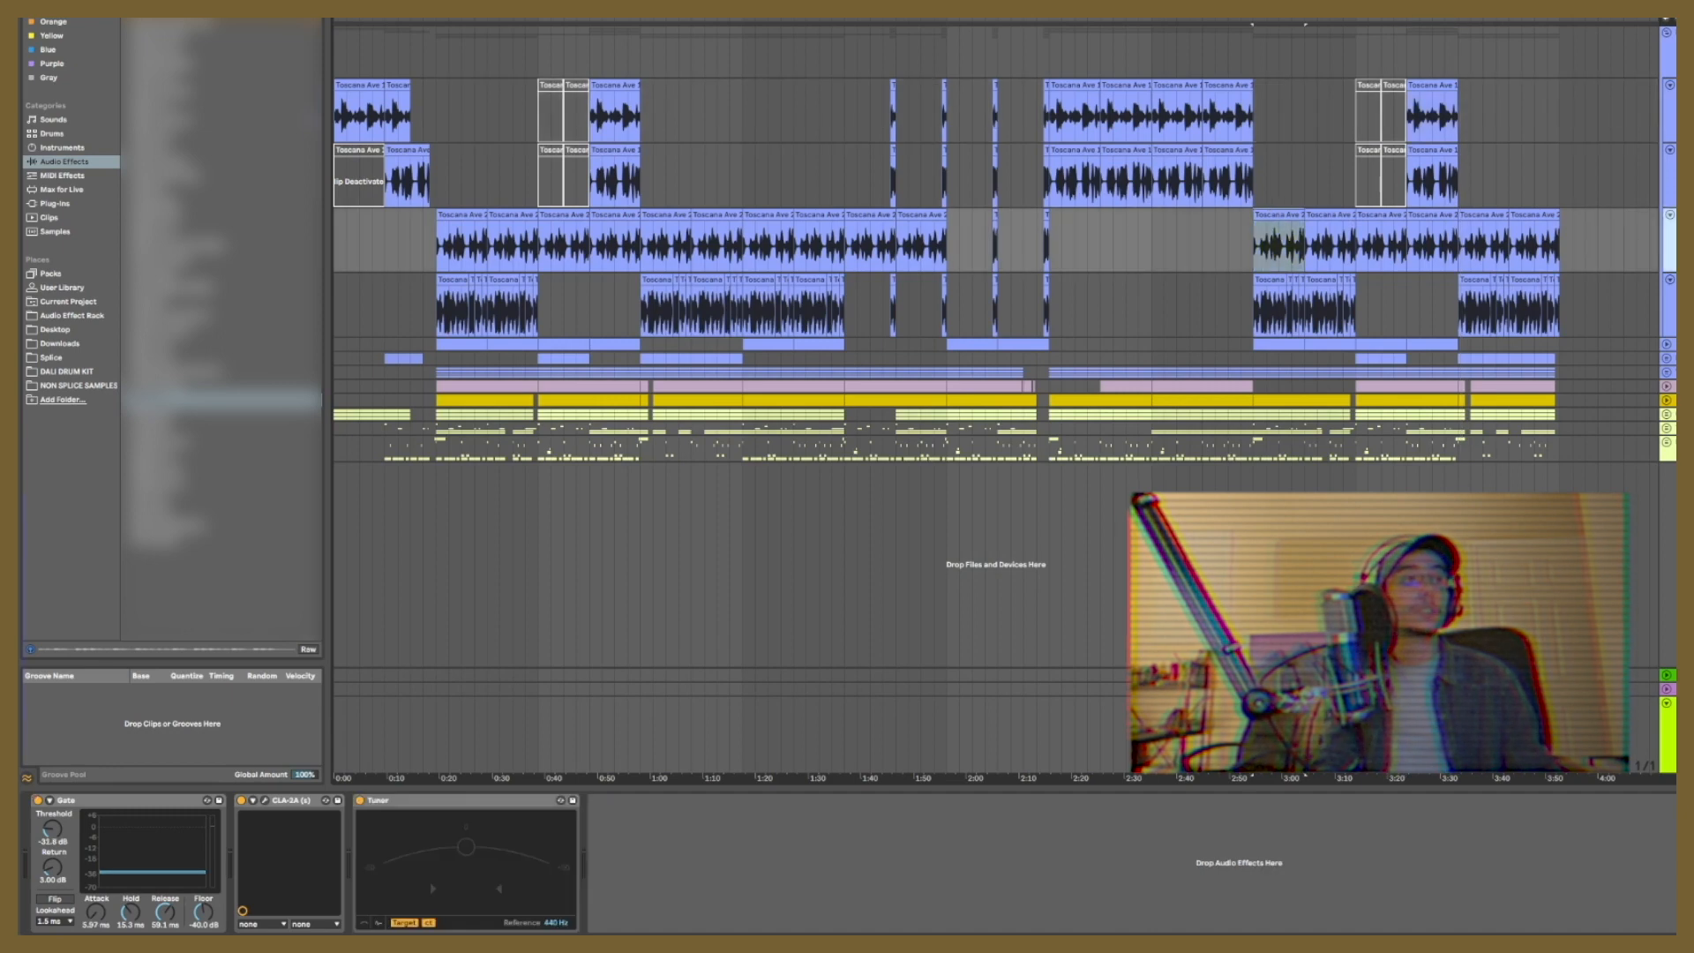
key(space)
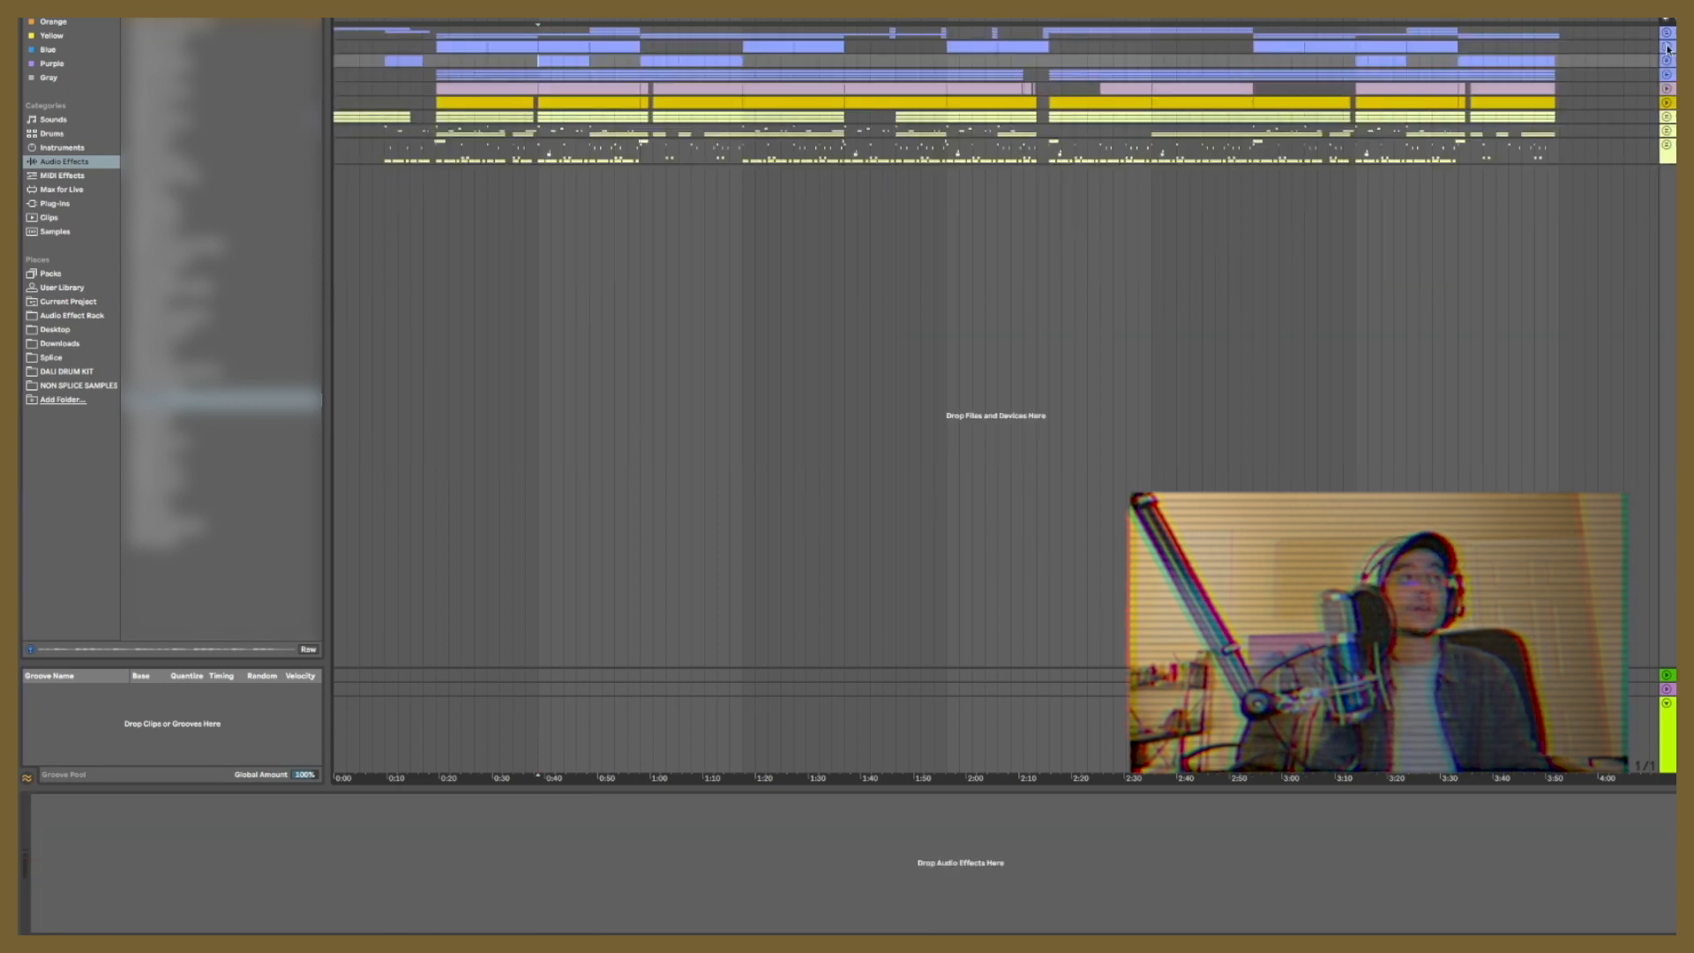
Step: Duplicate the Toscana Ave 27 sampler track and delete the extra audio track holding the Toscana Ave 27 clip
click(1667, 47)
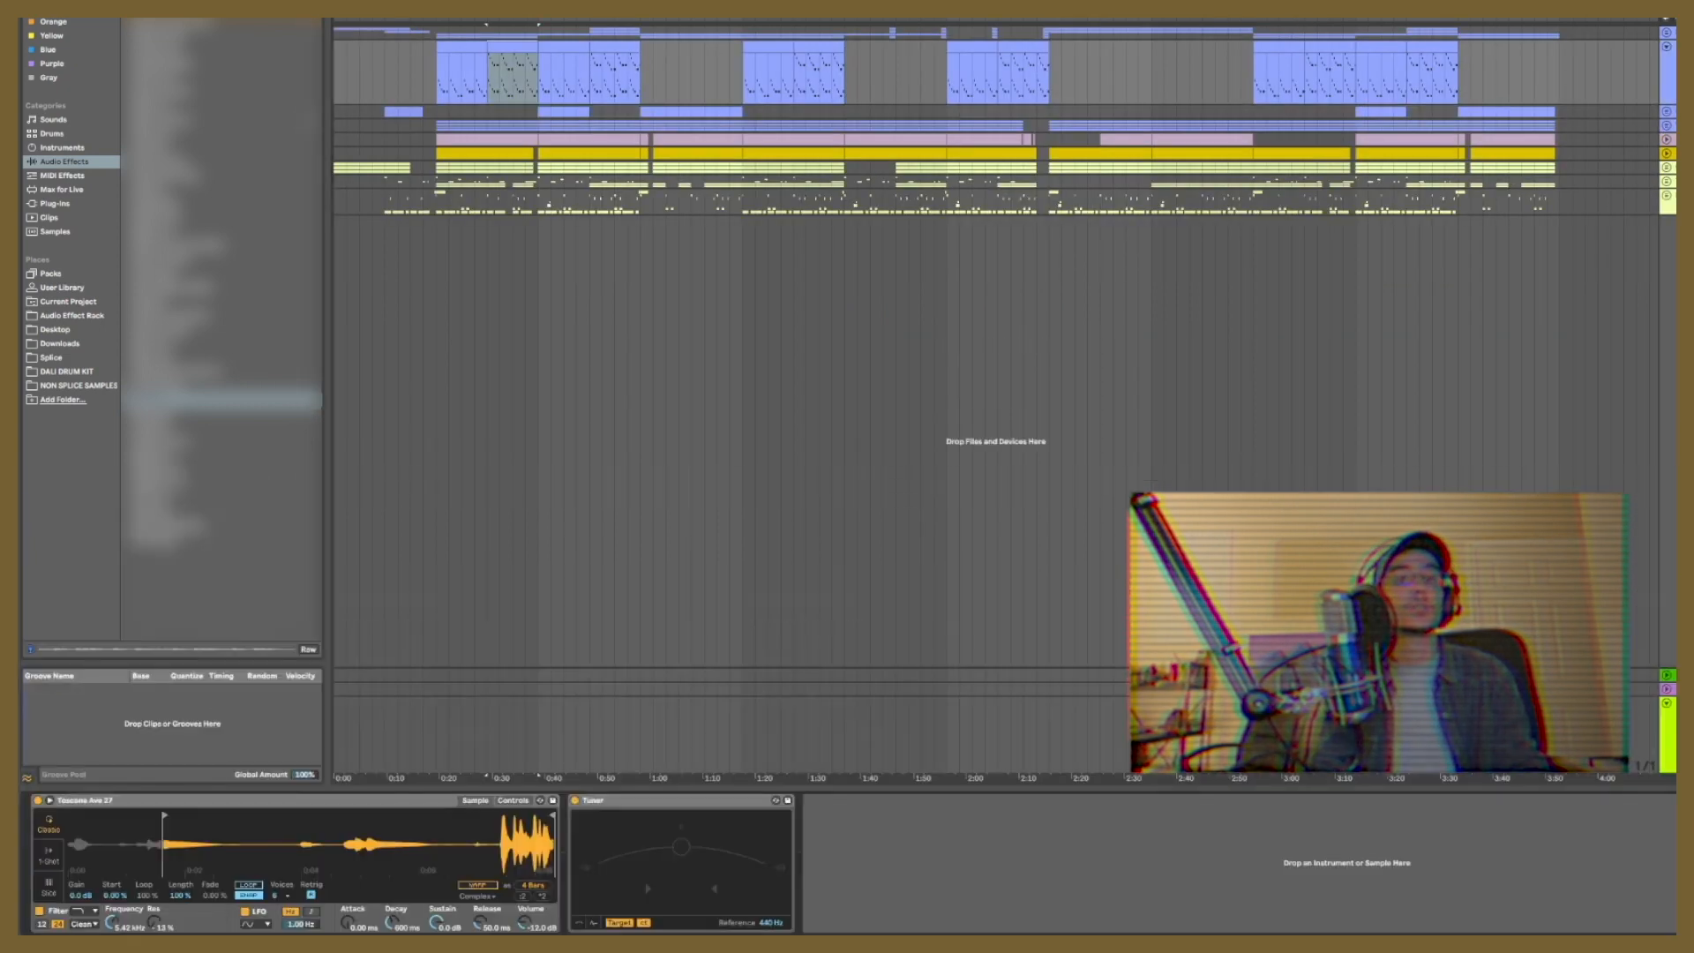
key(ctrl+d)
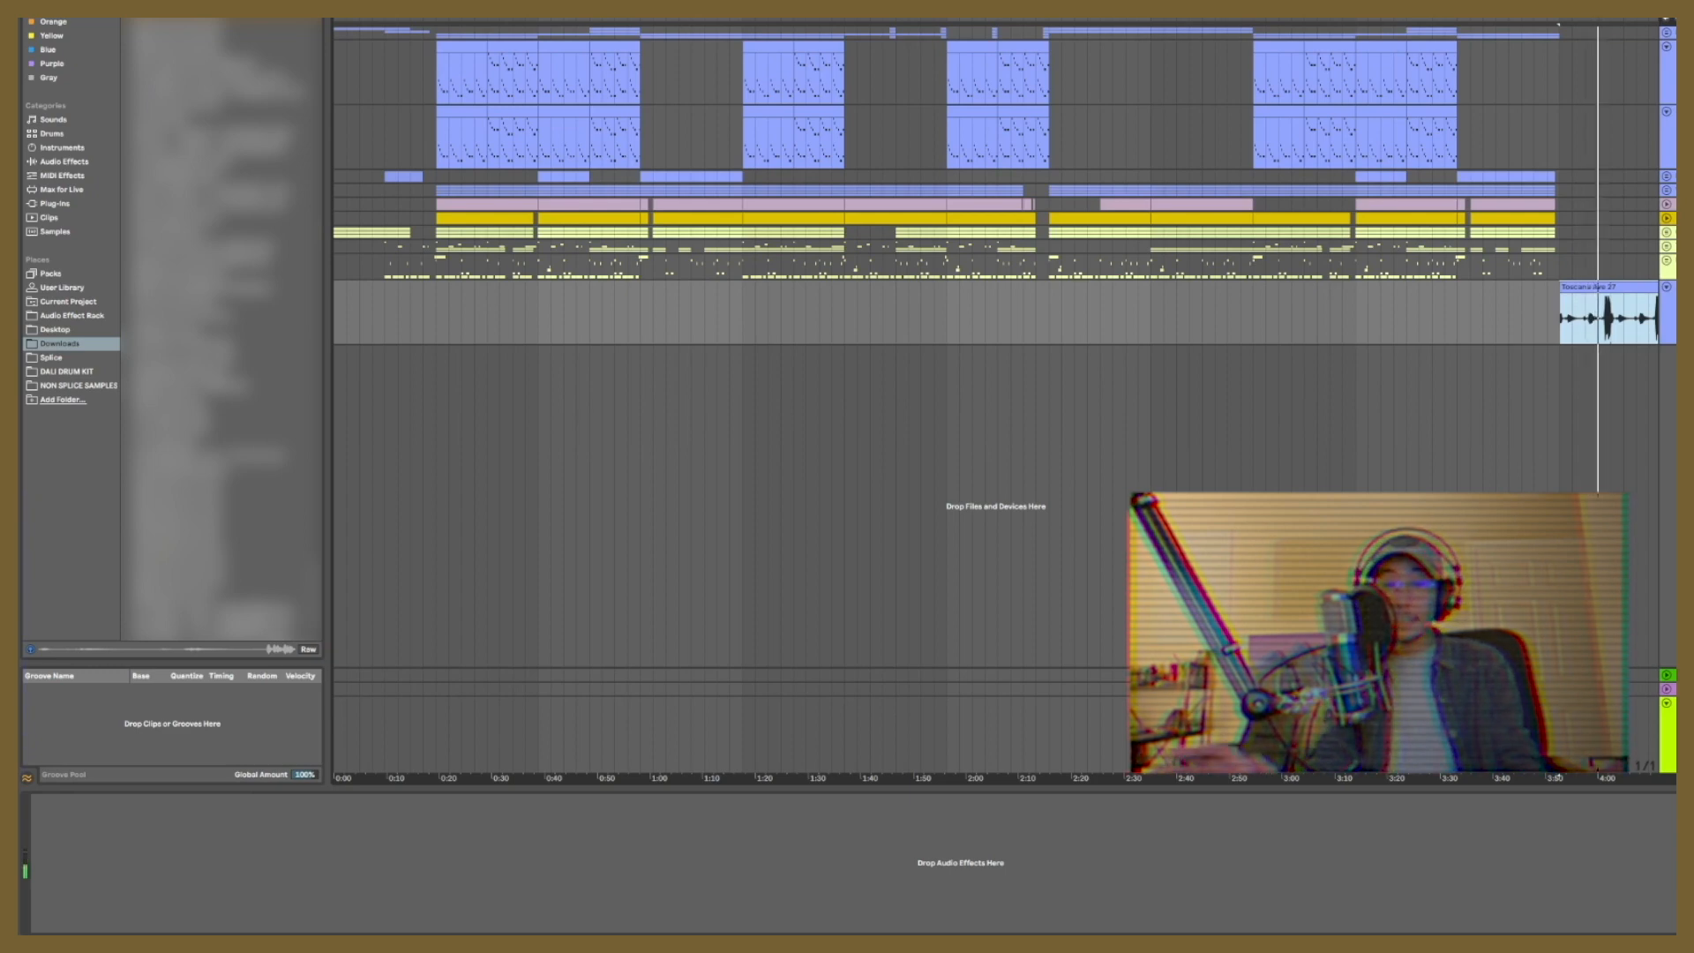
key(Delete)
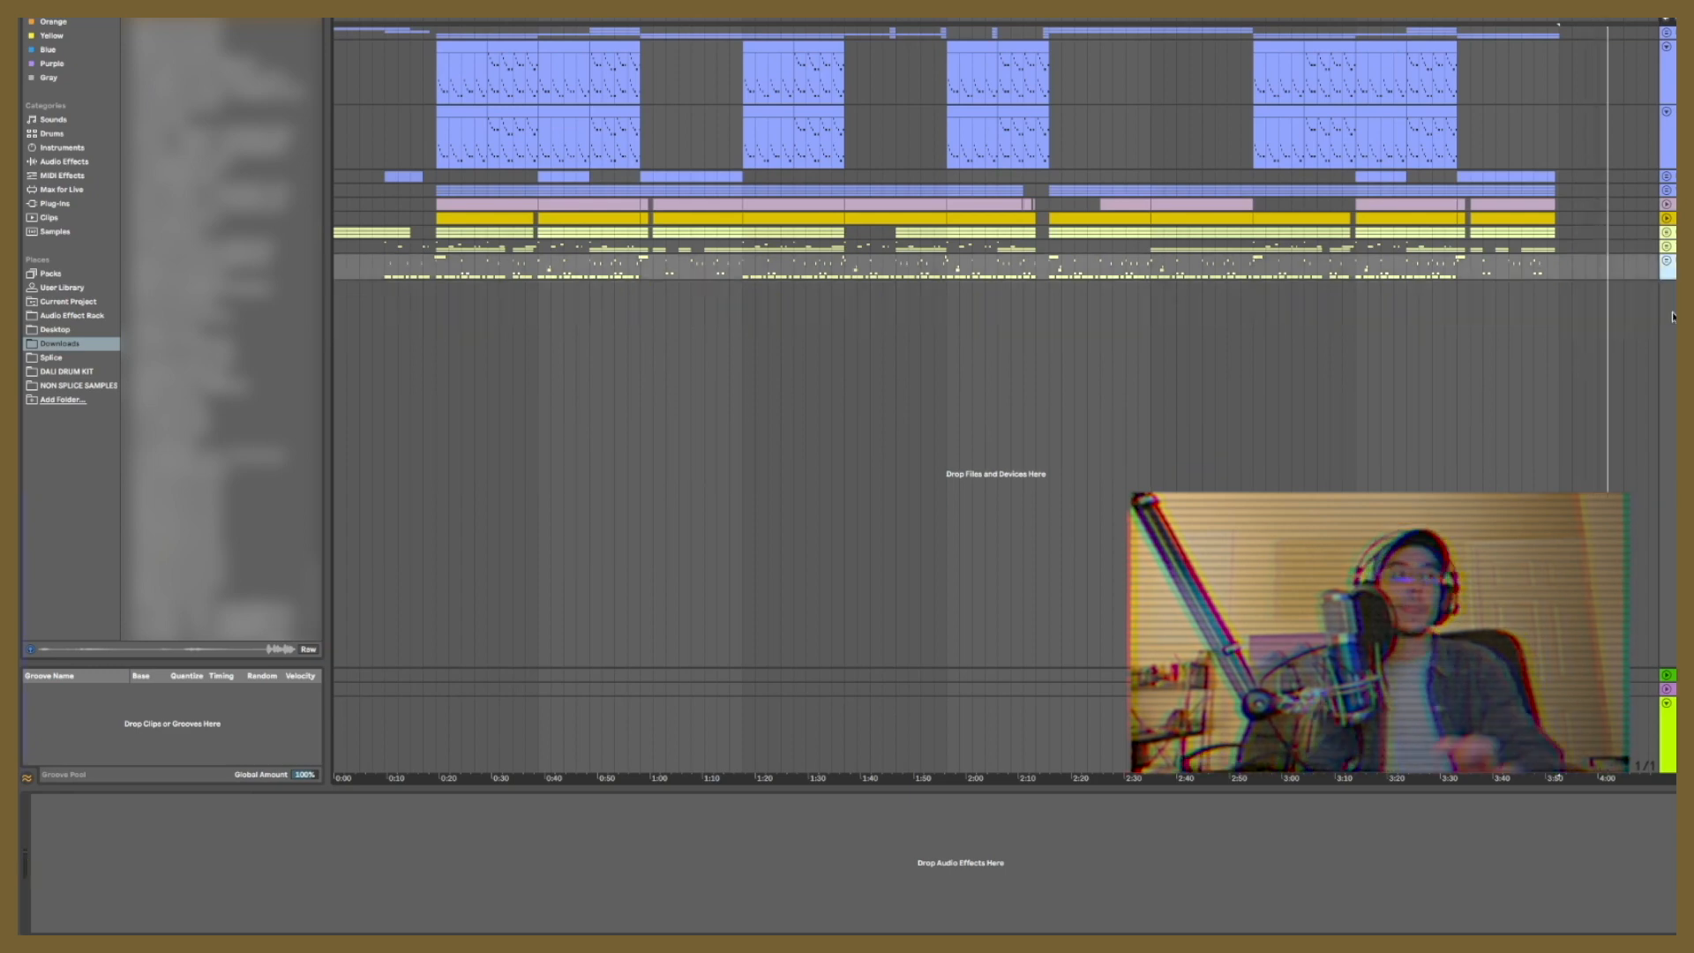
Step: Audition the upper sampler track's first two MIDI clips, and play the section from about 0:48
click(513, 47)
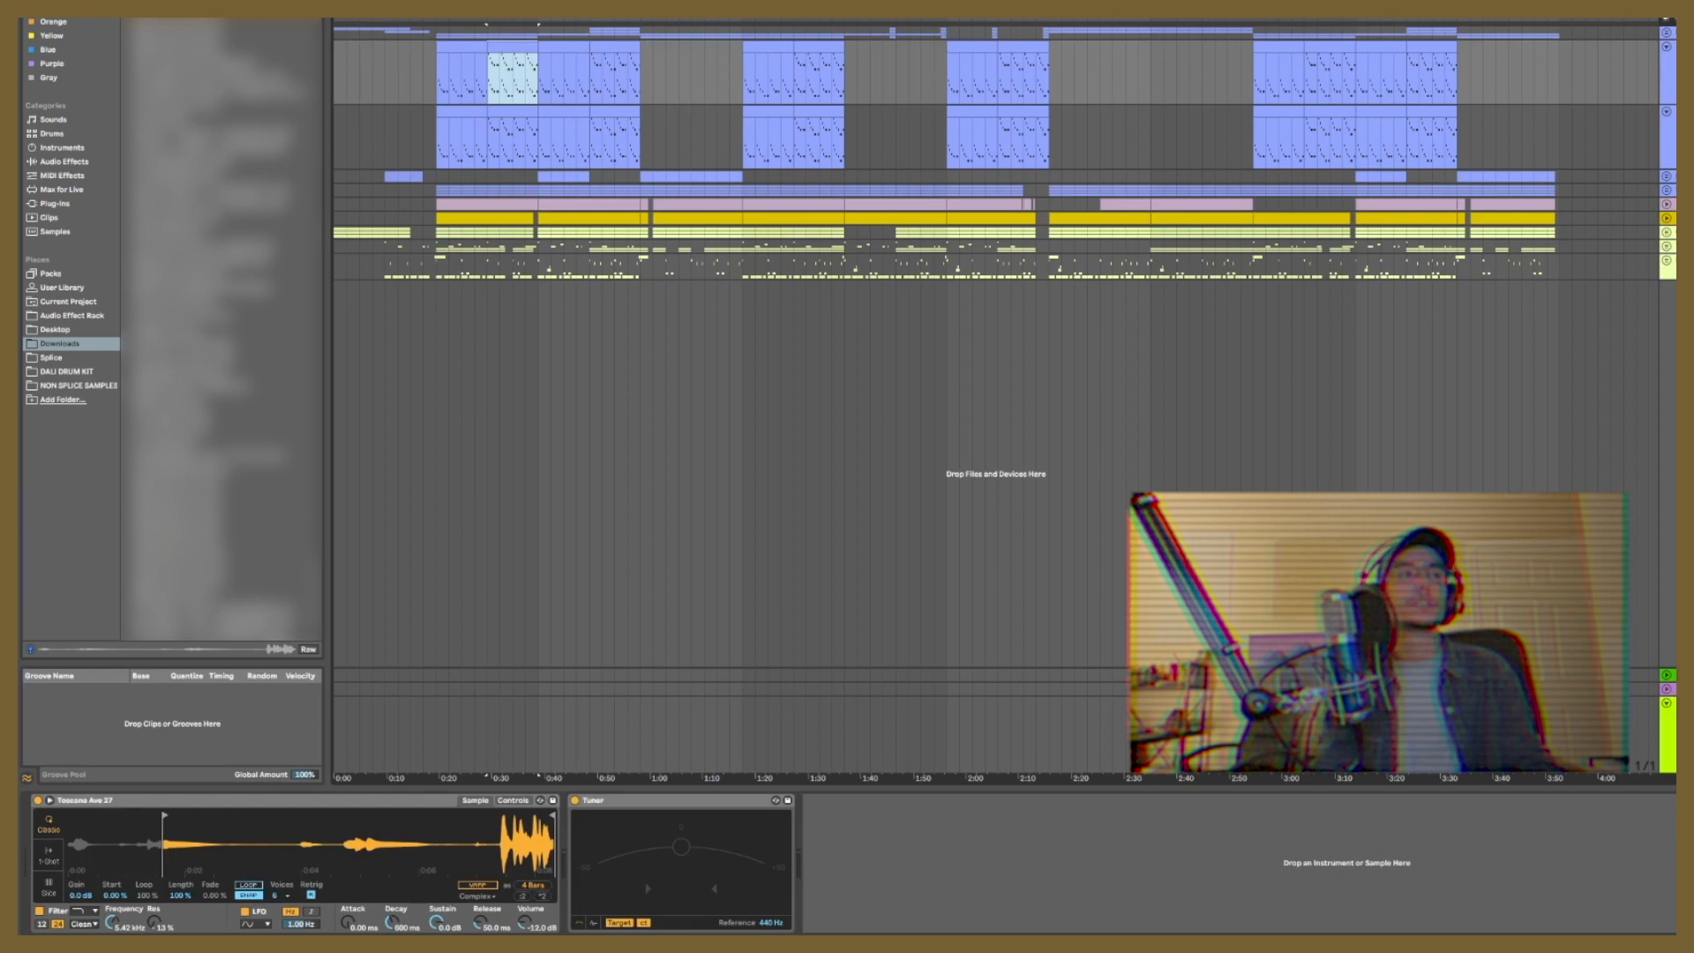
click(458, 51)
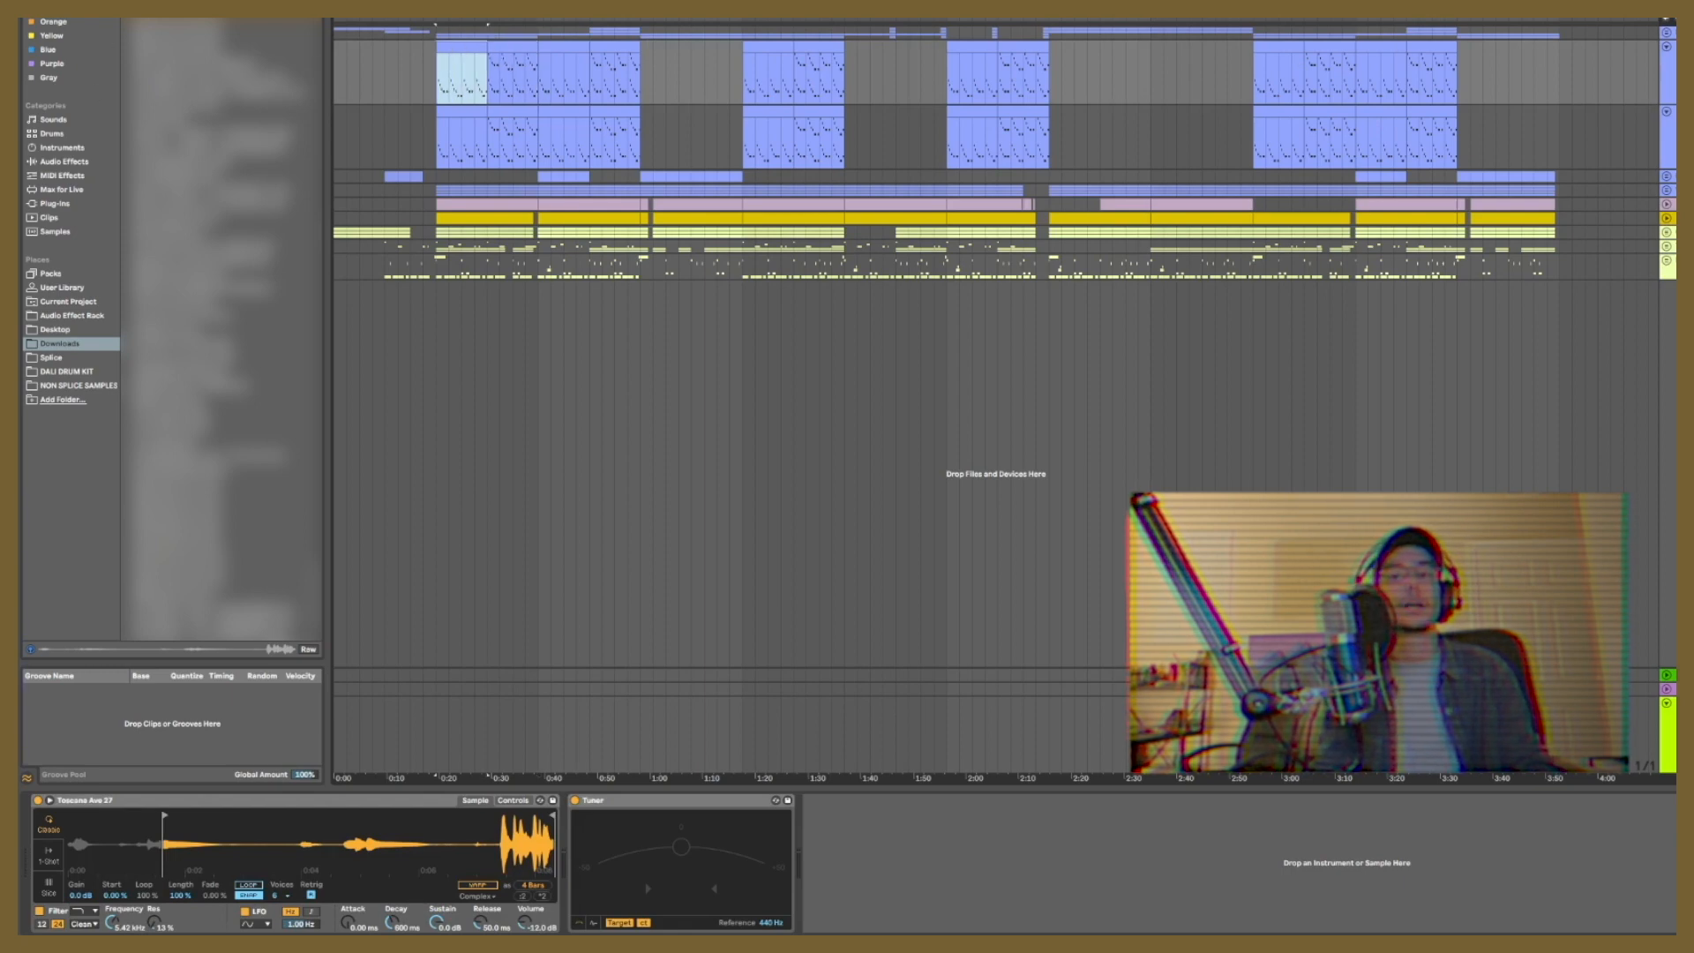
key(space)
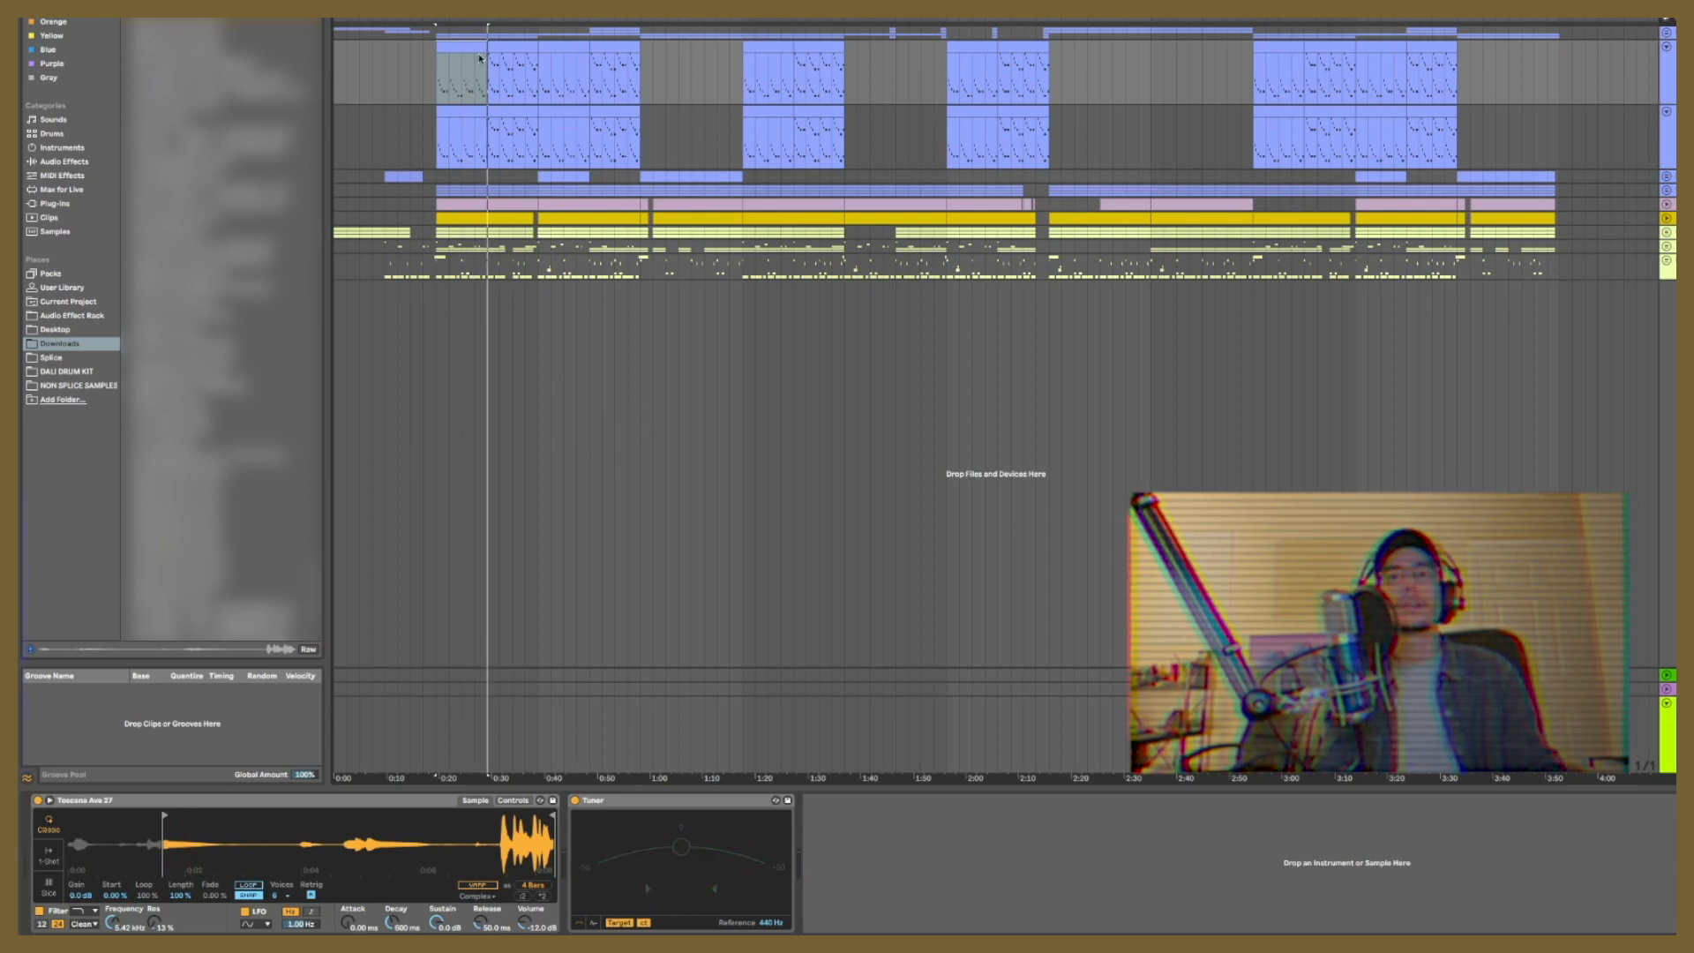
click(521, 44)
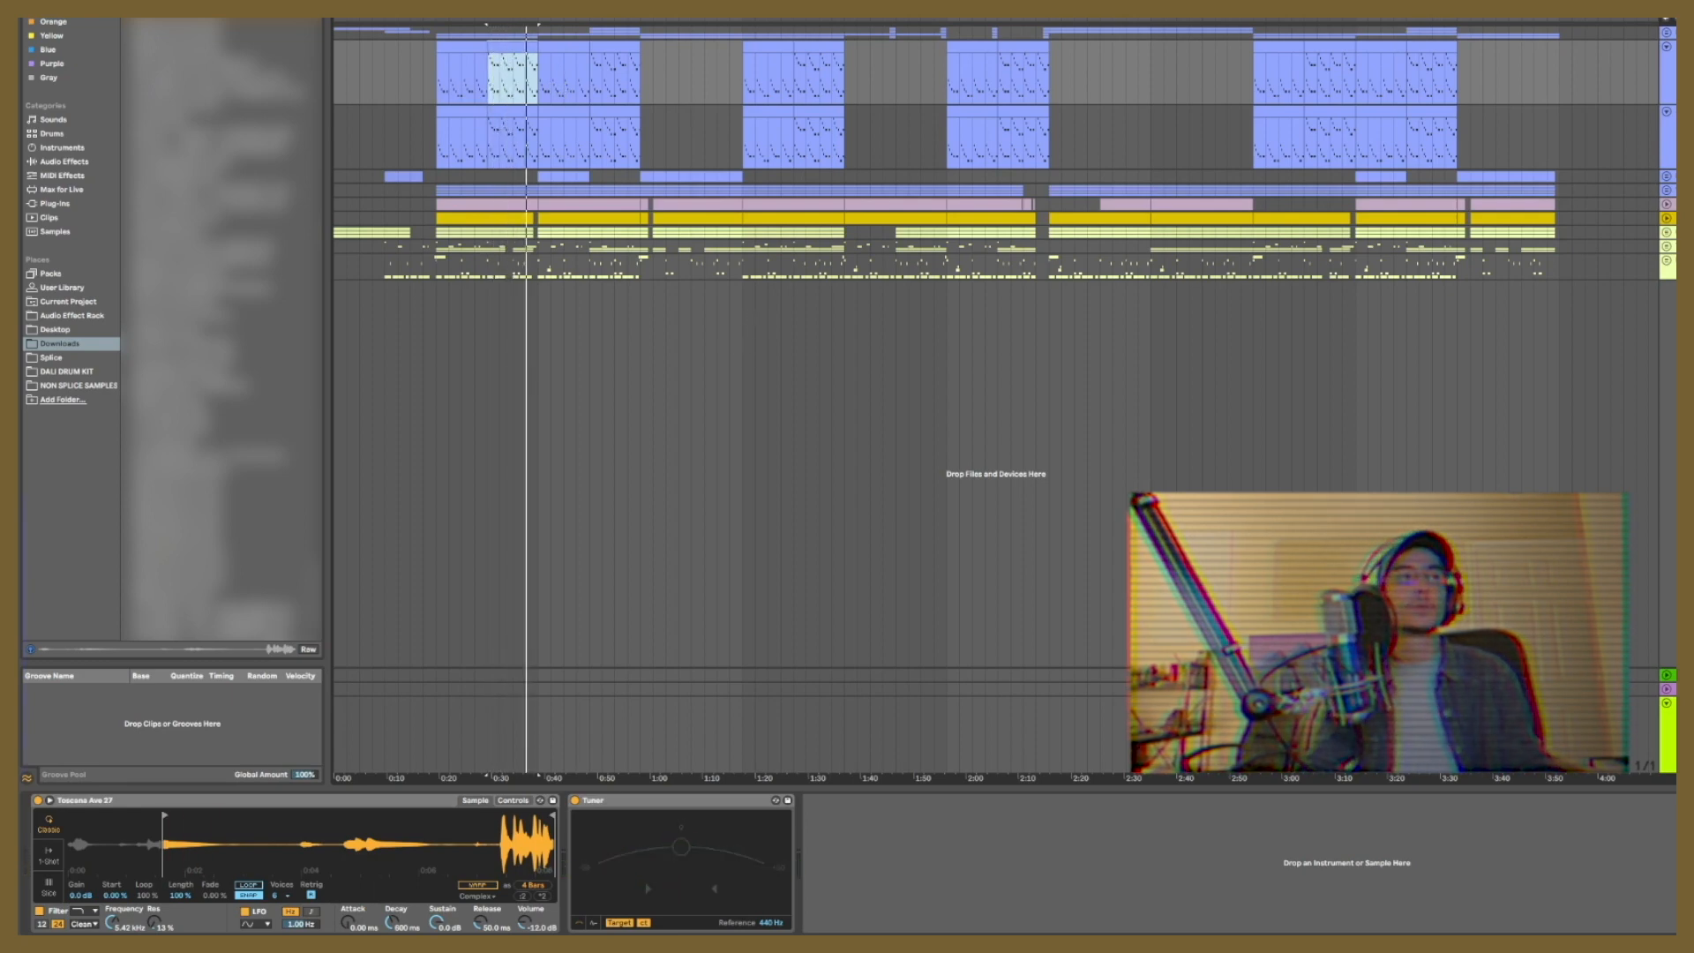
key(space)
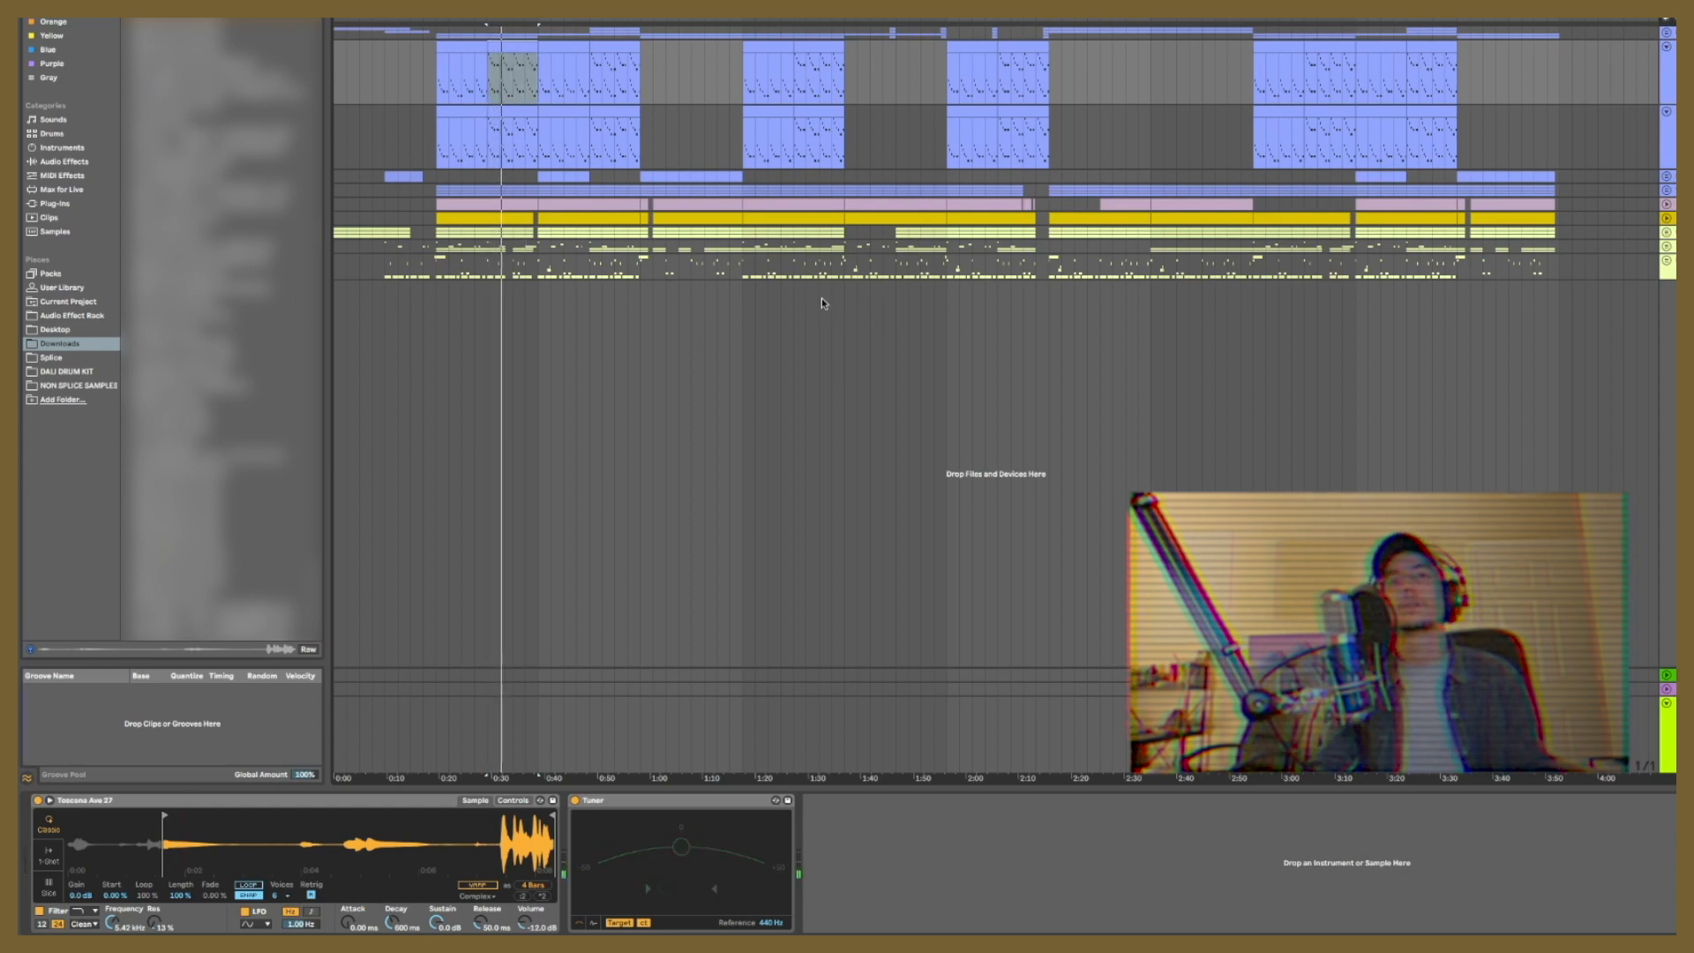
click(588, 74)
key(space)
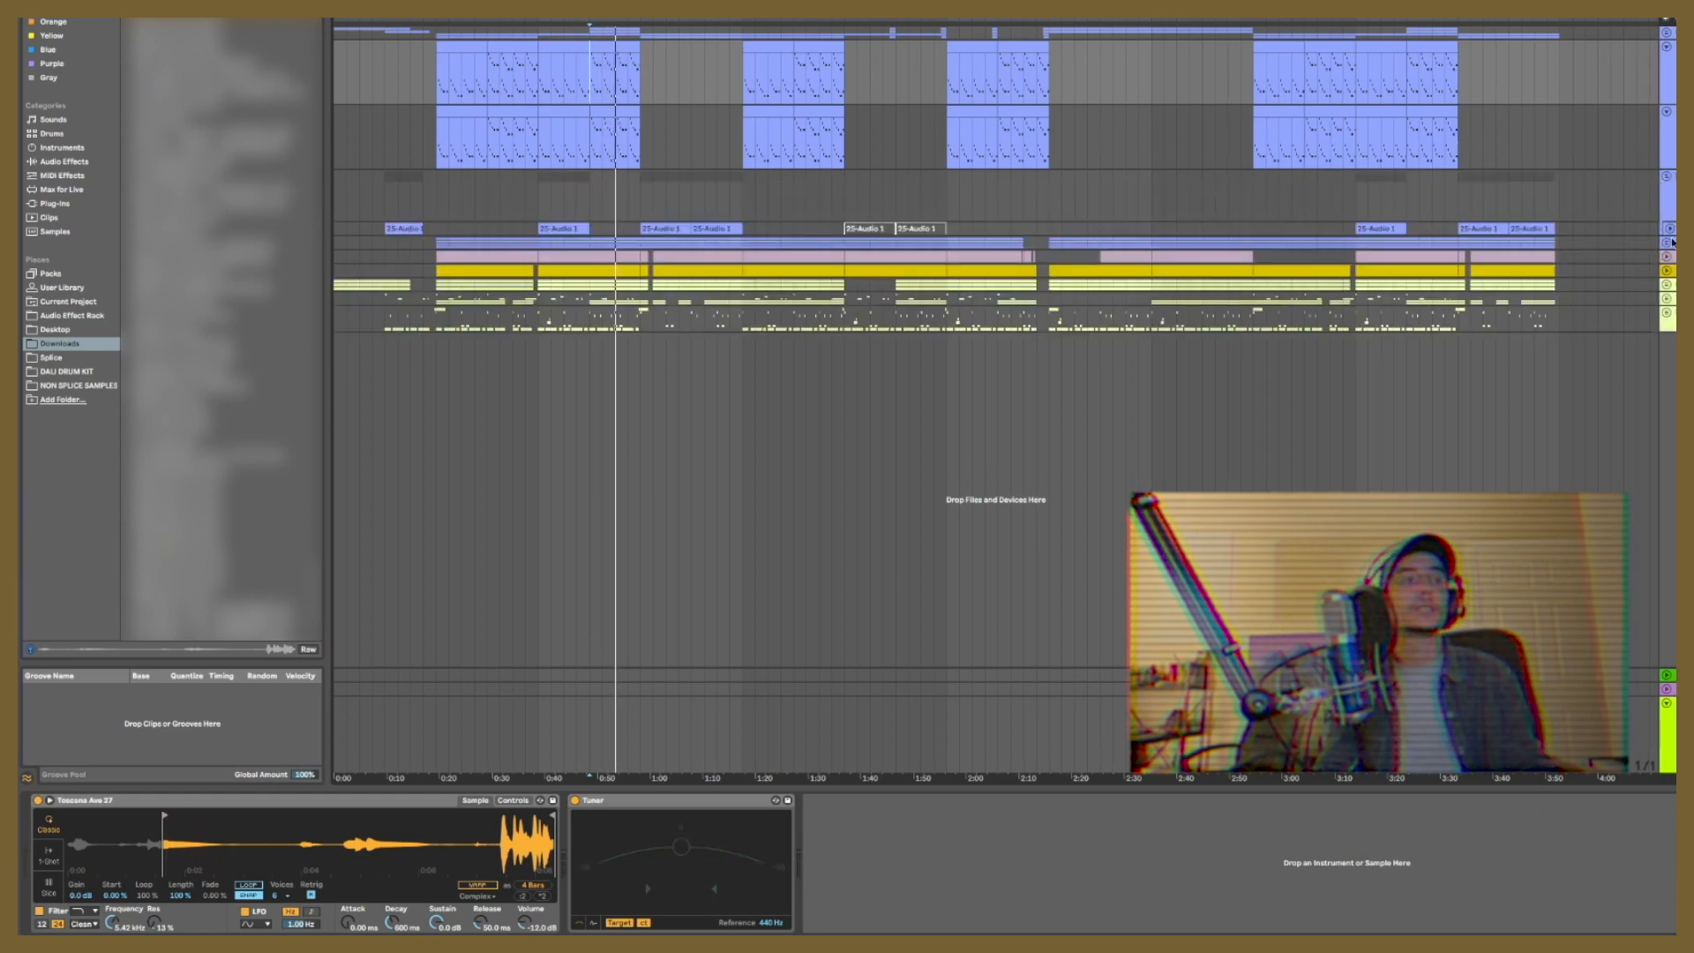
Step: Expand the Violin Solo Staccato group and collapse the two Toscana Ave 27 sampler tracks
click(1669, 241)
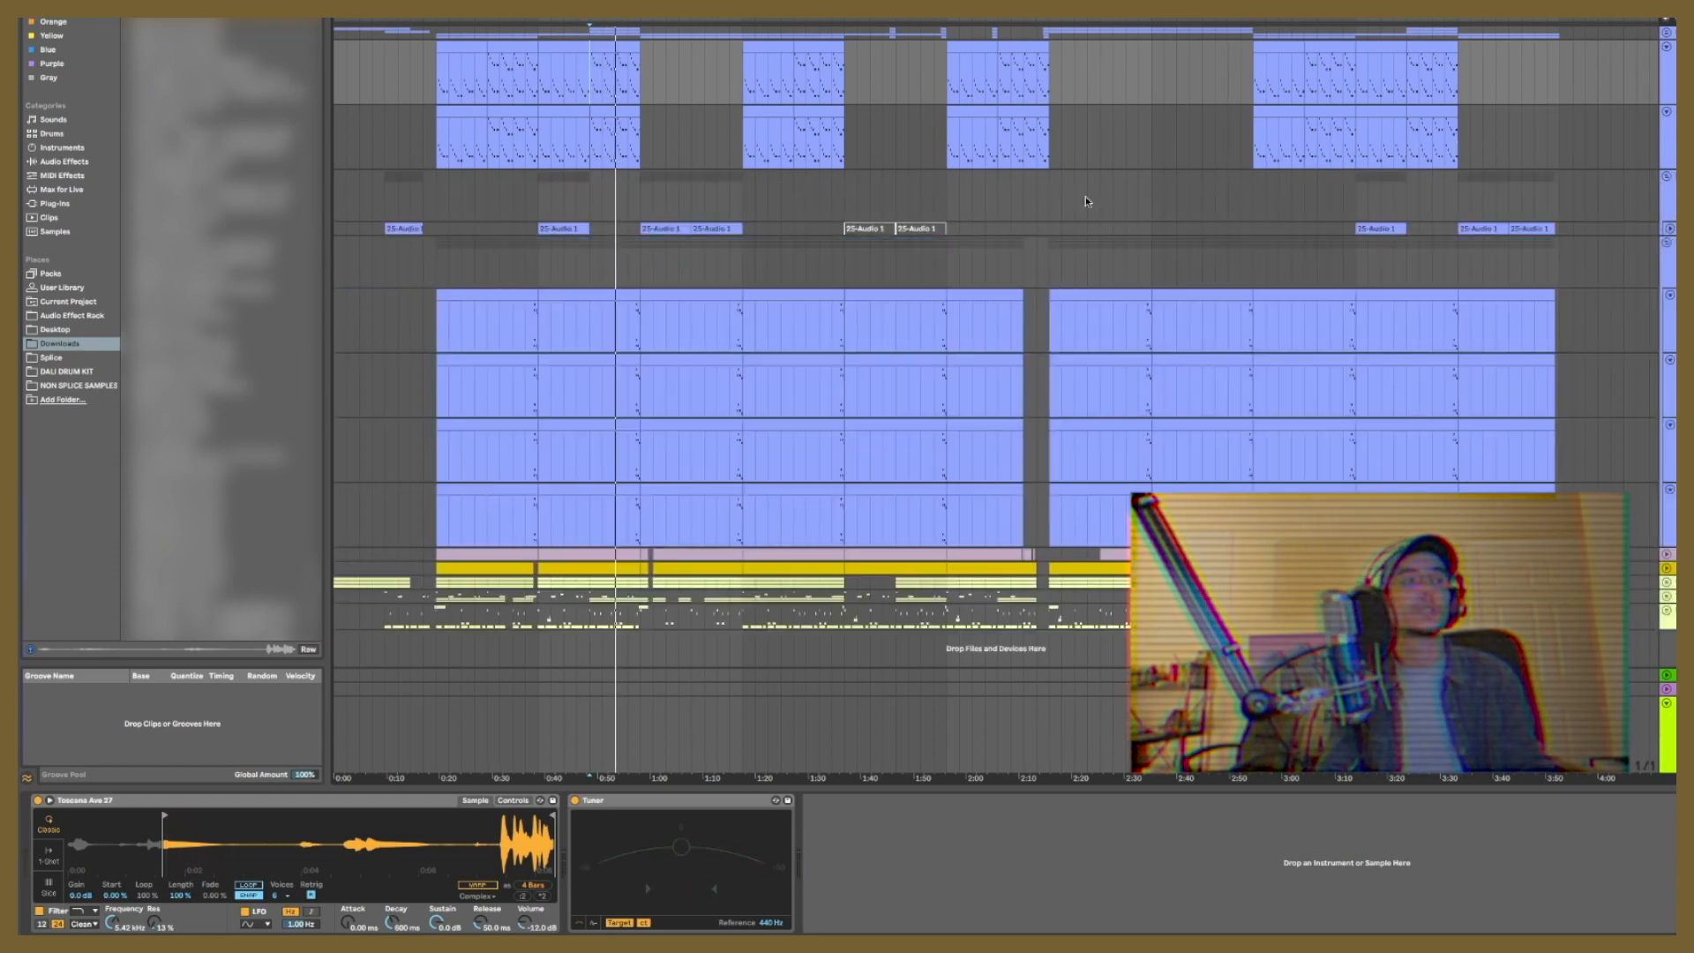
click(1667, 47)
click(1667, 60)
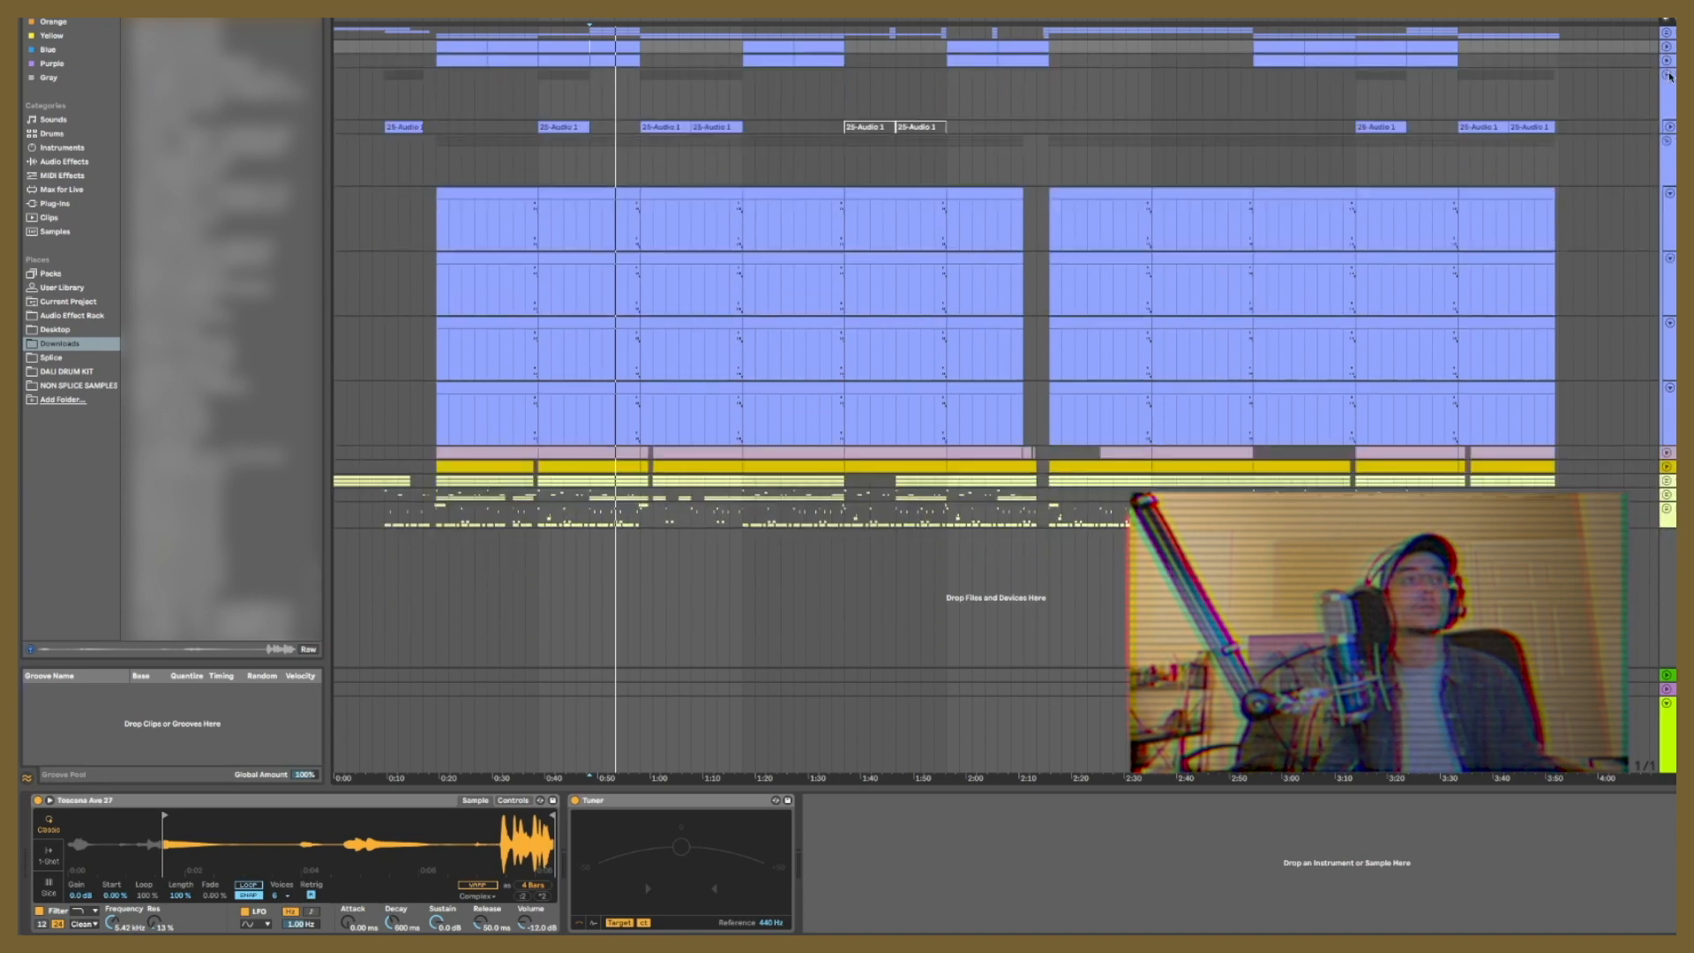
Step: Play the group containing the 25-Audio 1 clips from about 0:38 and collapse the group
click(1668, 77)
click(537, 121)
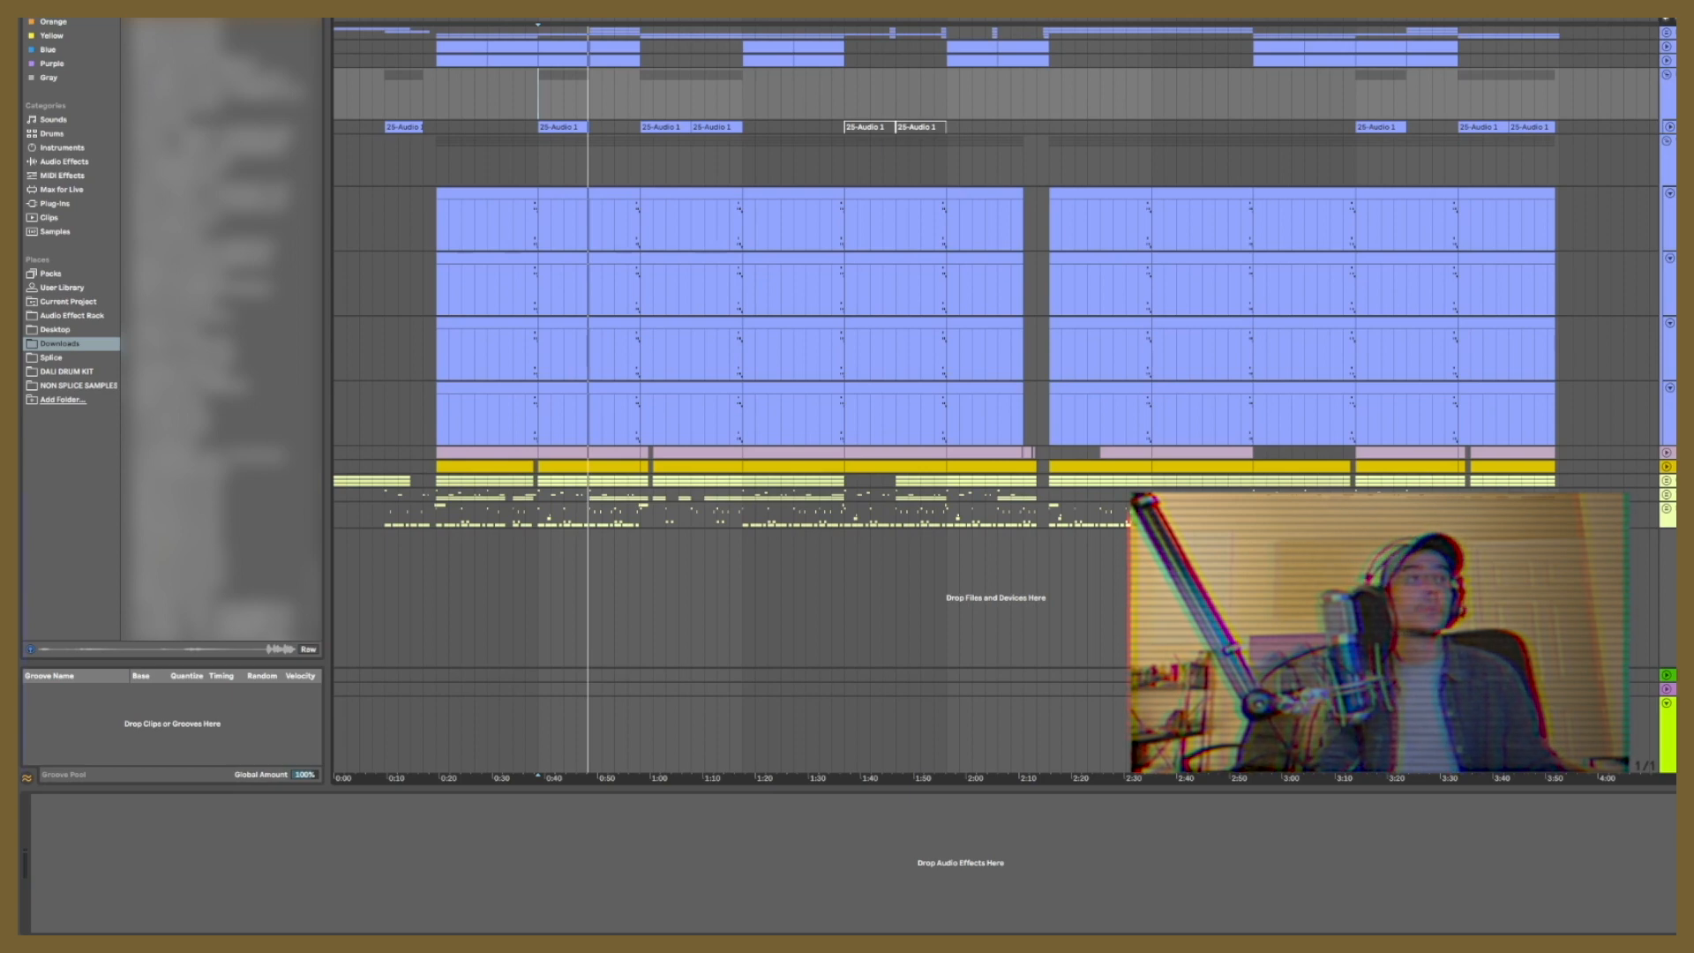
click(1668, 76)
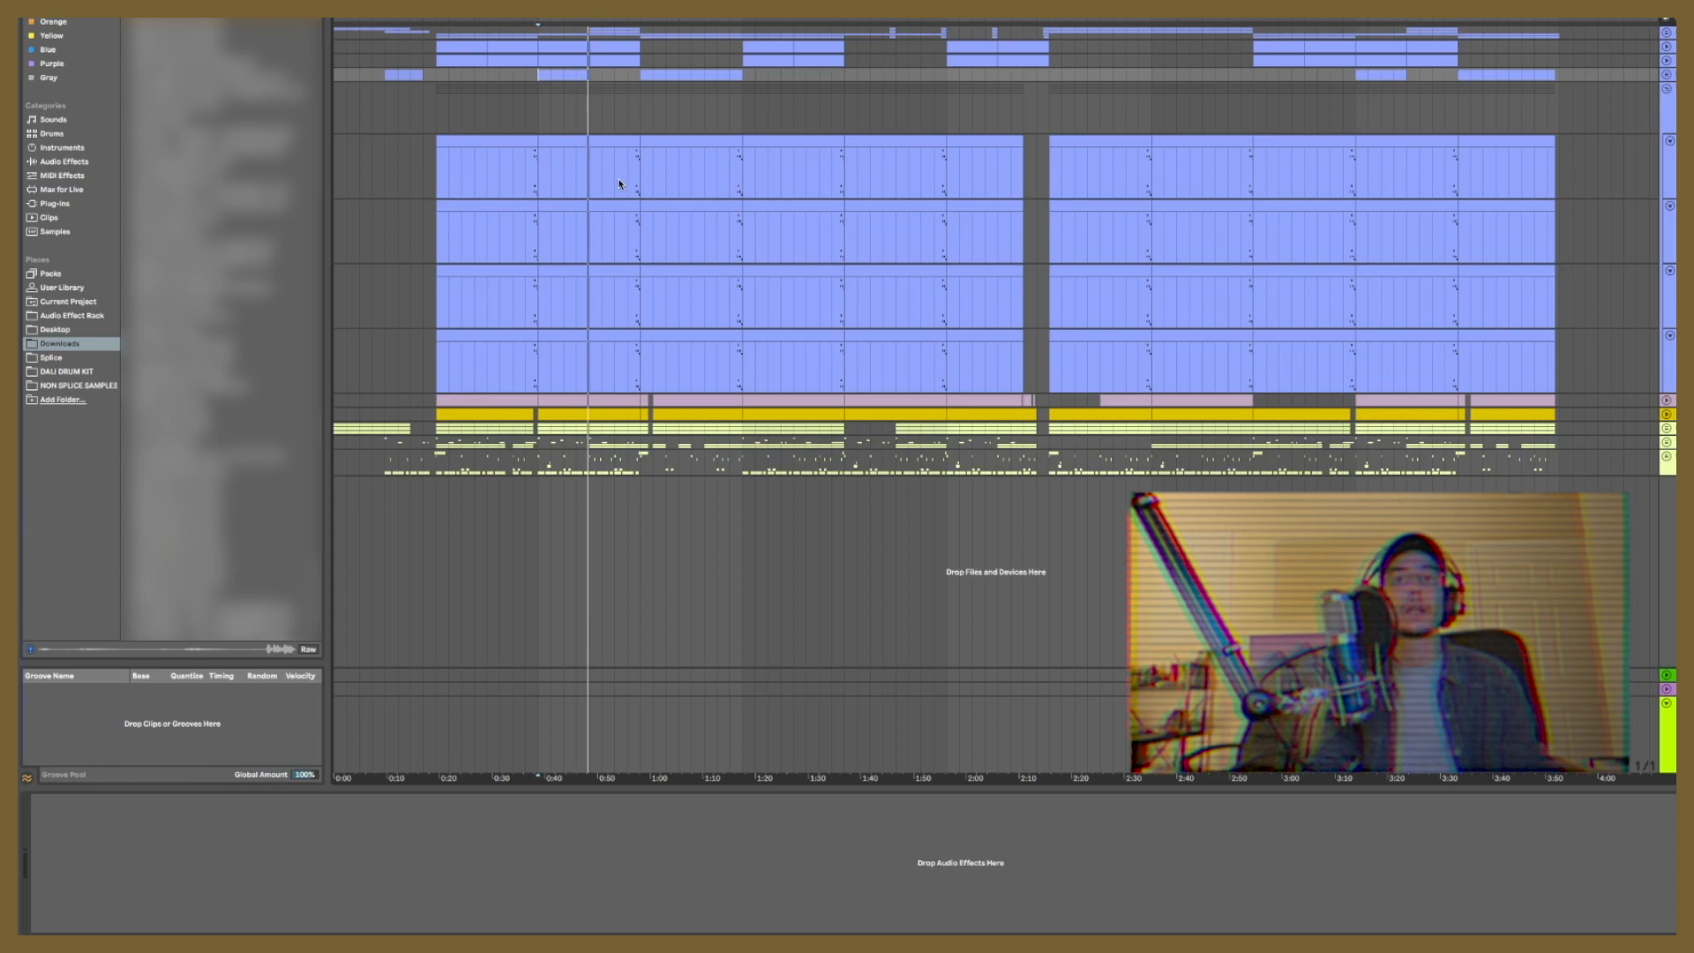
Step: Audition the first Violin Solo Staccato track and its group with the Chorus effect, and collapse the group
click(534, 165)
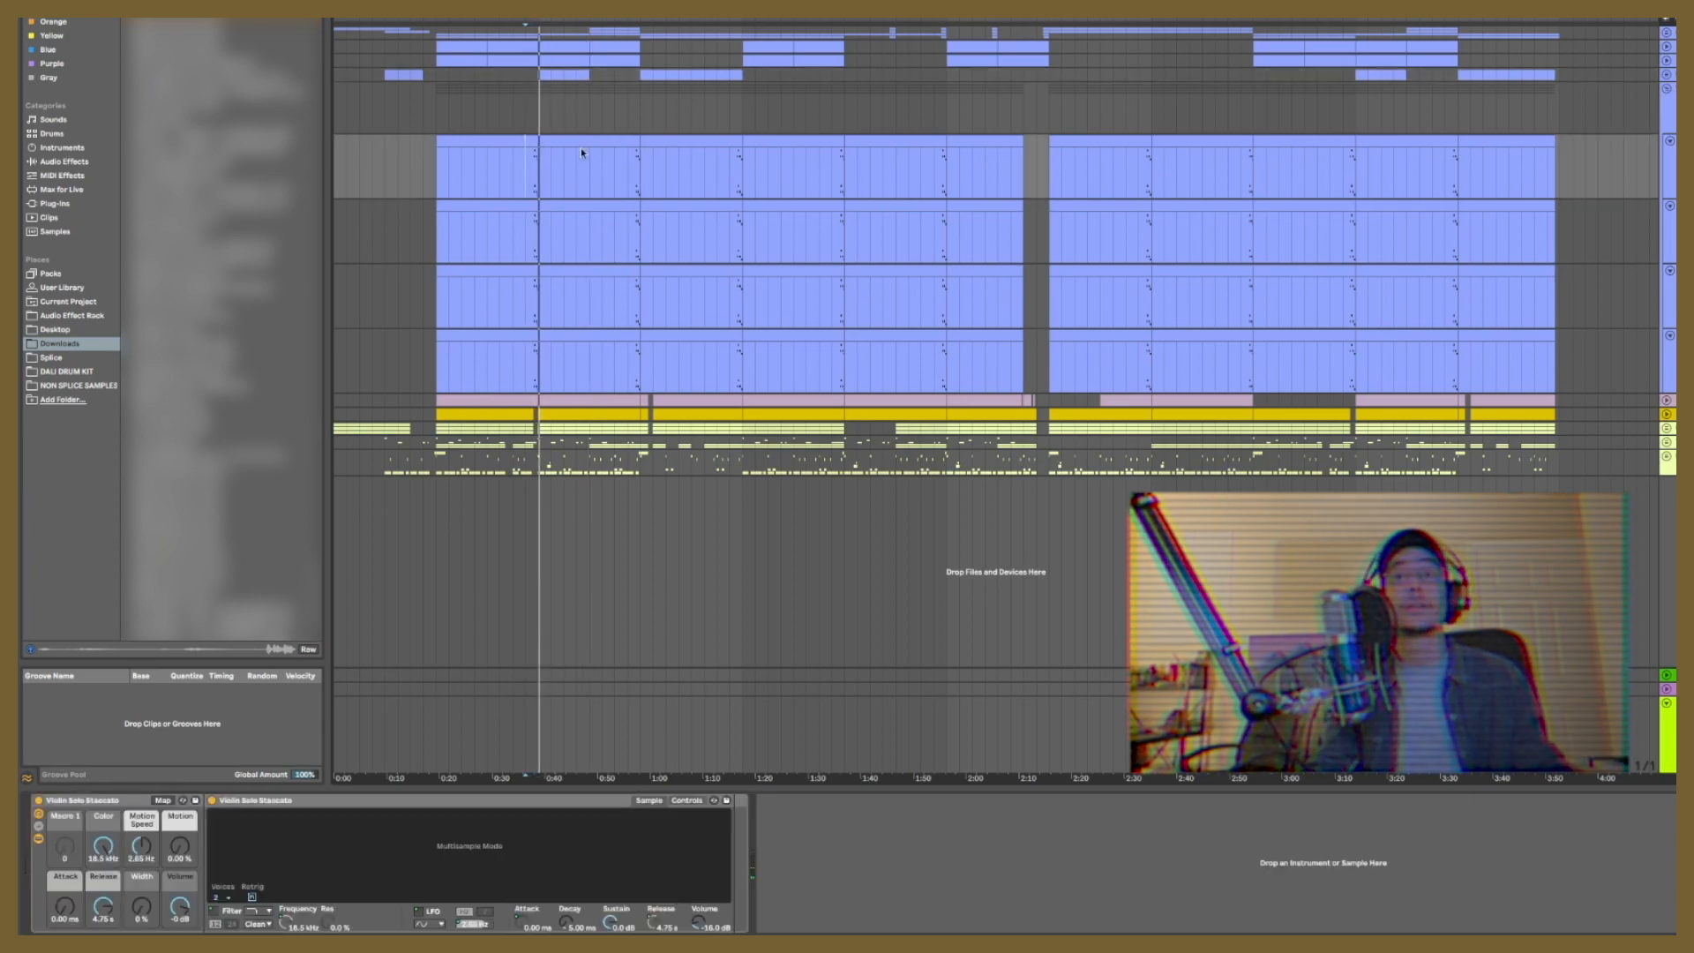
click(488, 104)
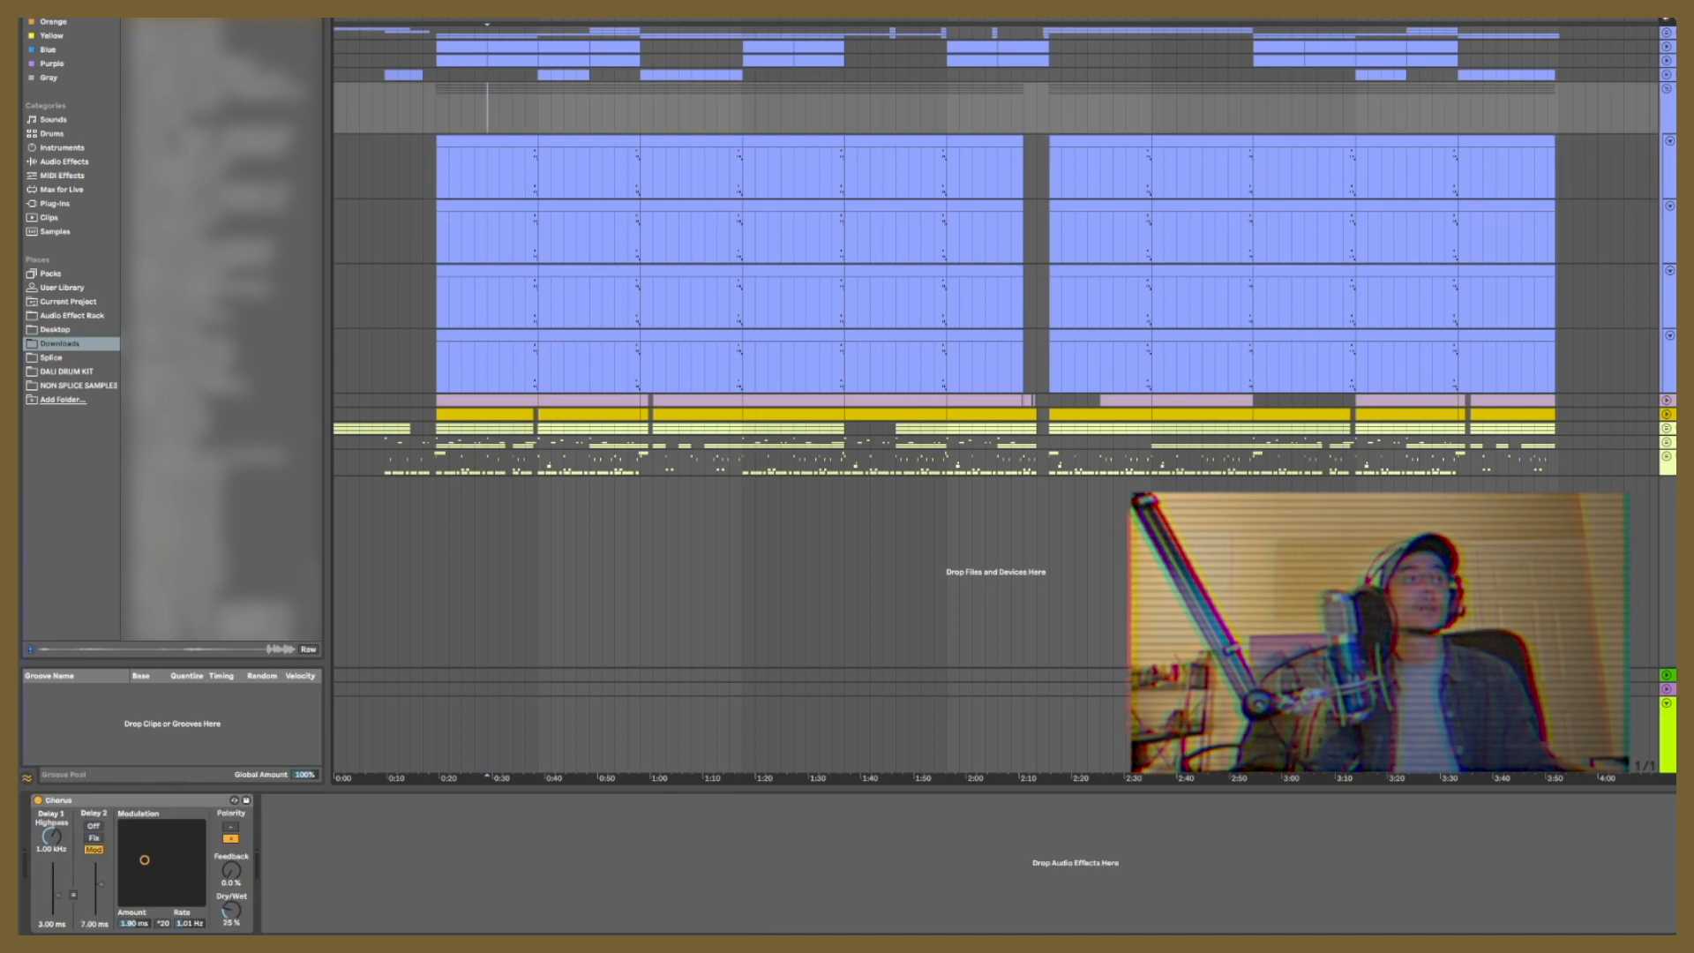
key(space)
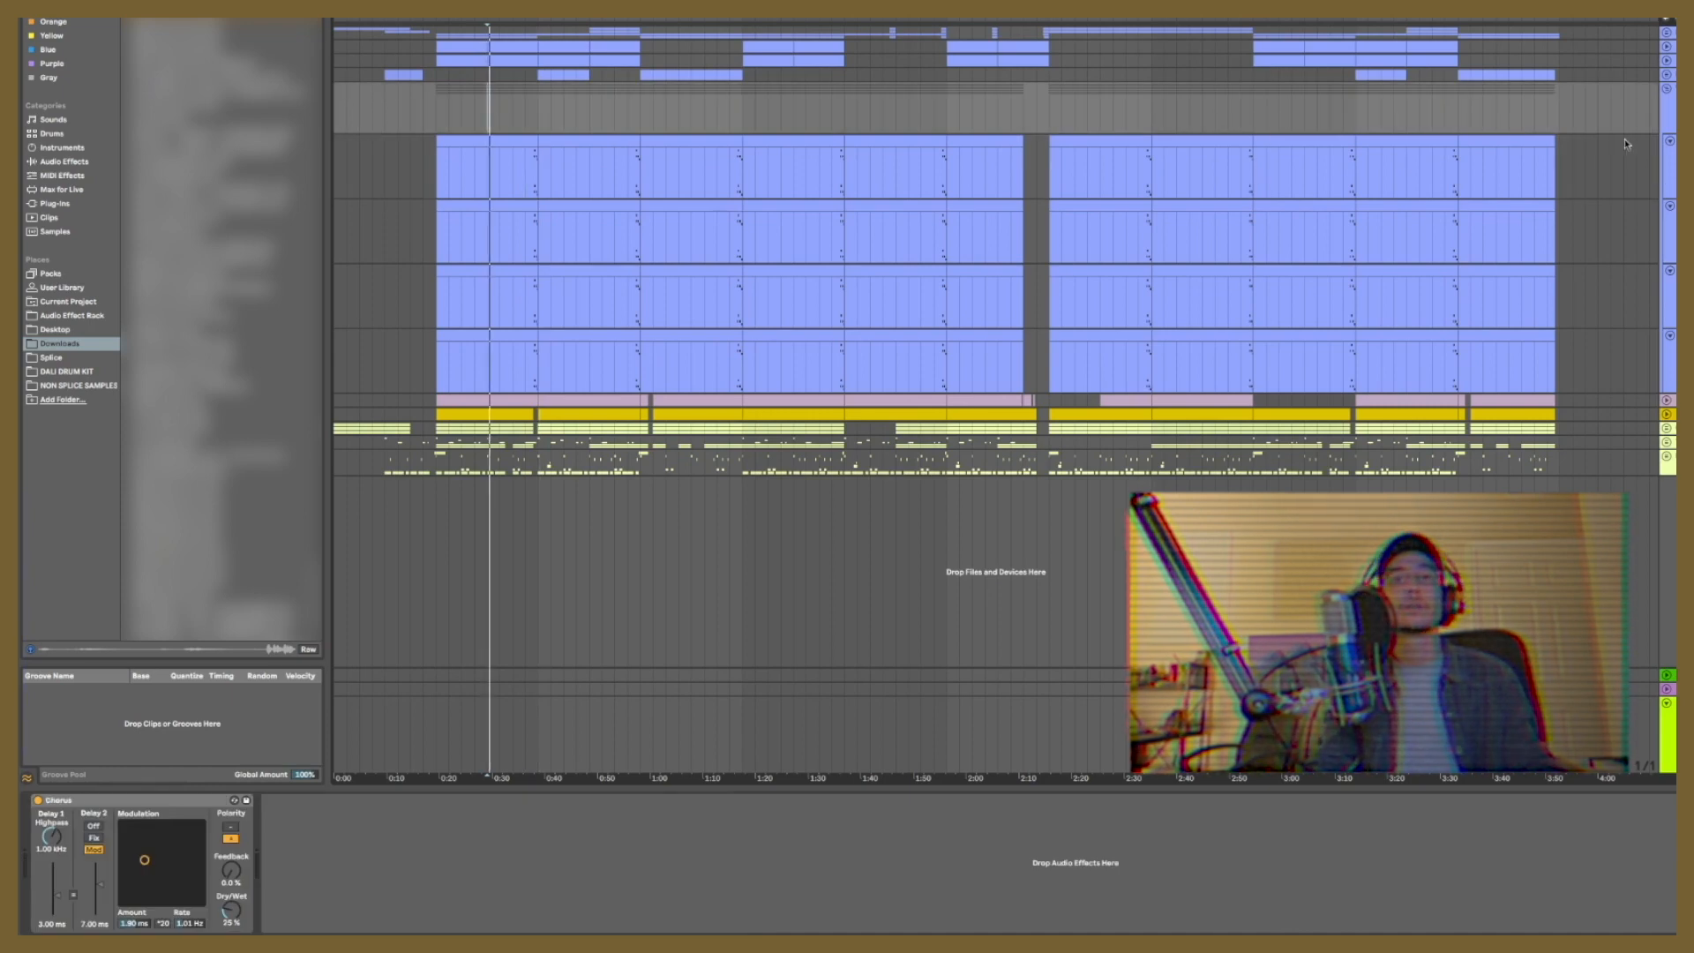
click(1667, 89)
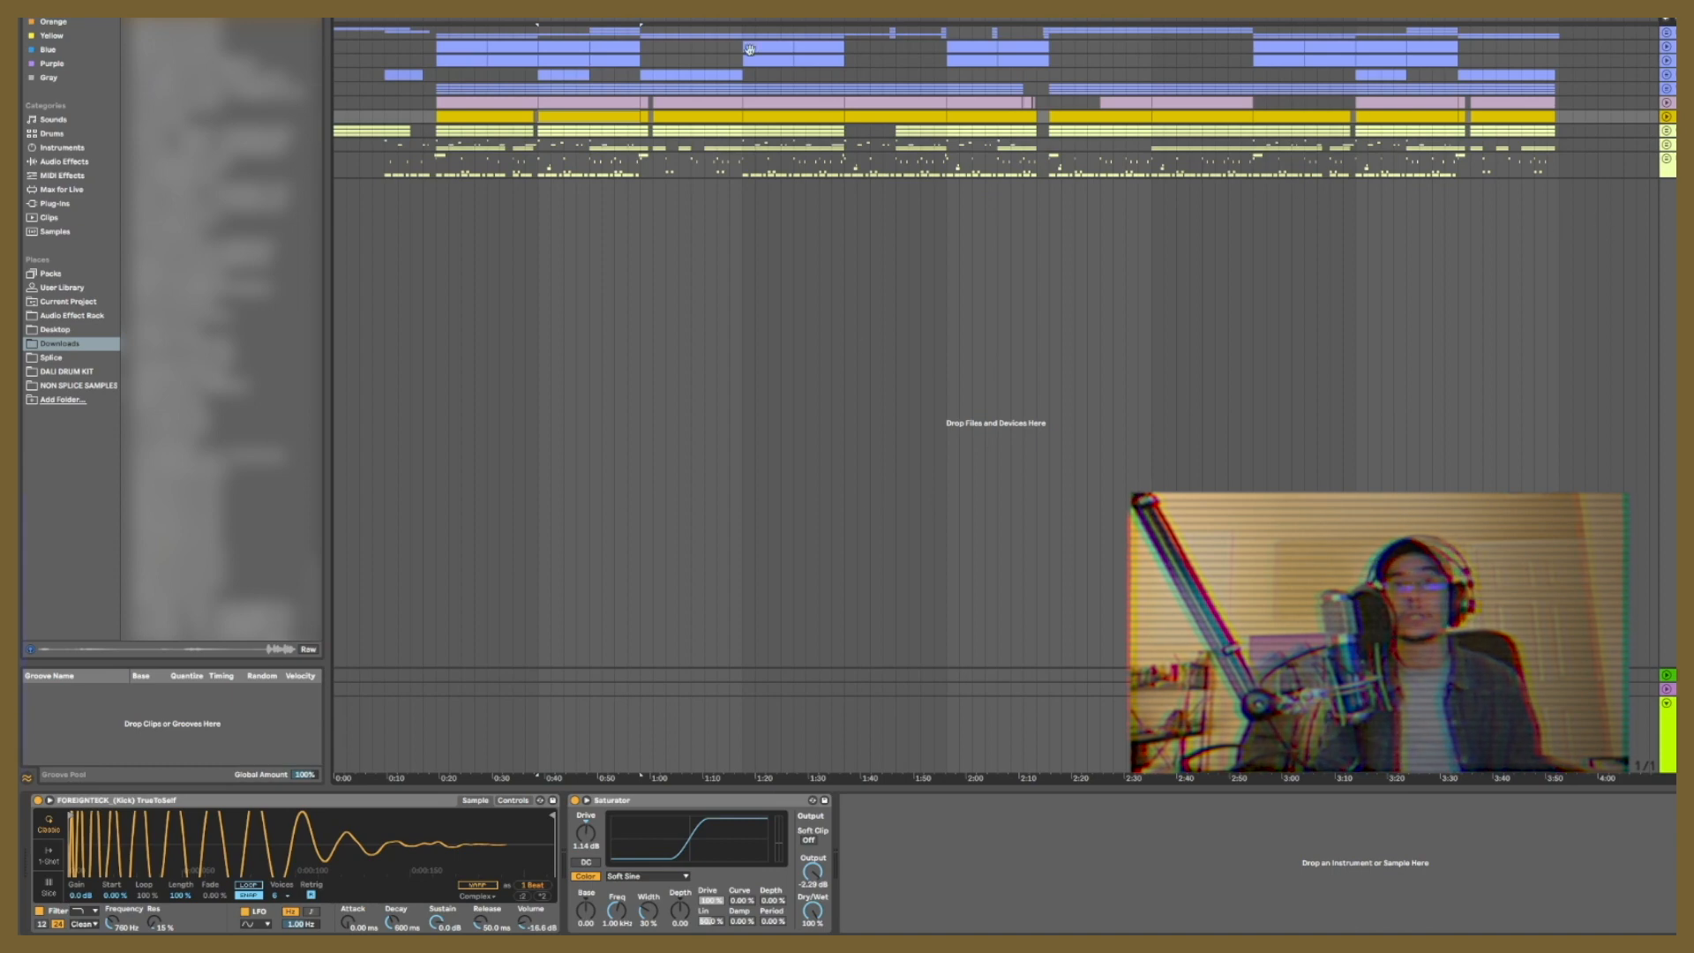
Step: Play the kick track from about 0:38, and audition the first clap layer at the same position
key(space)
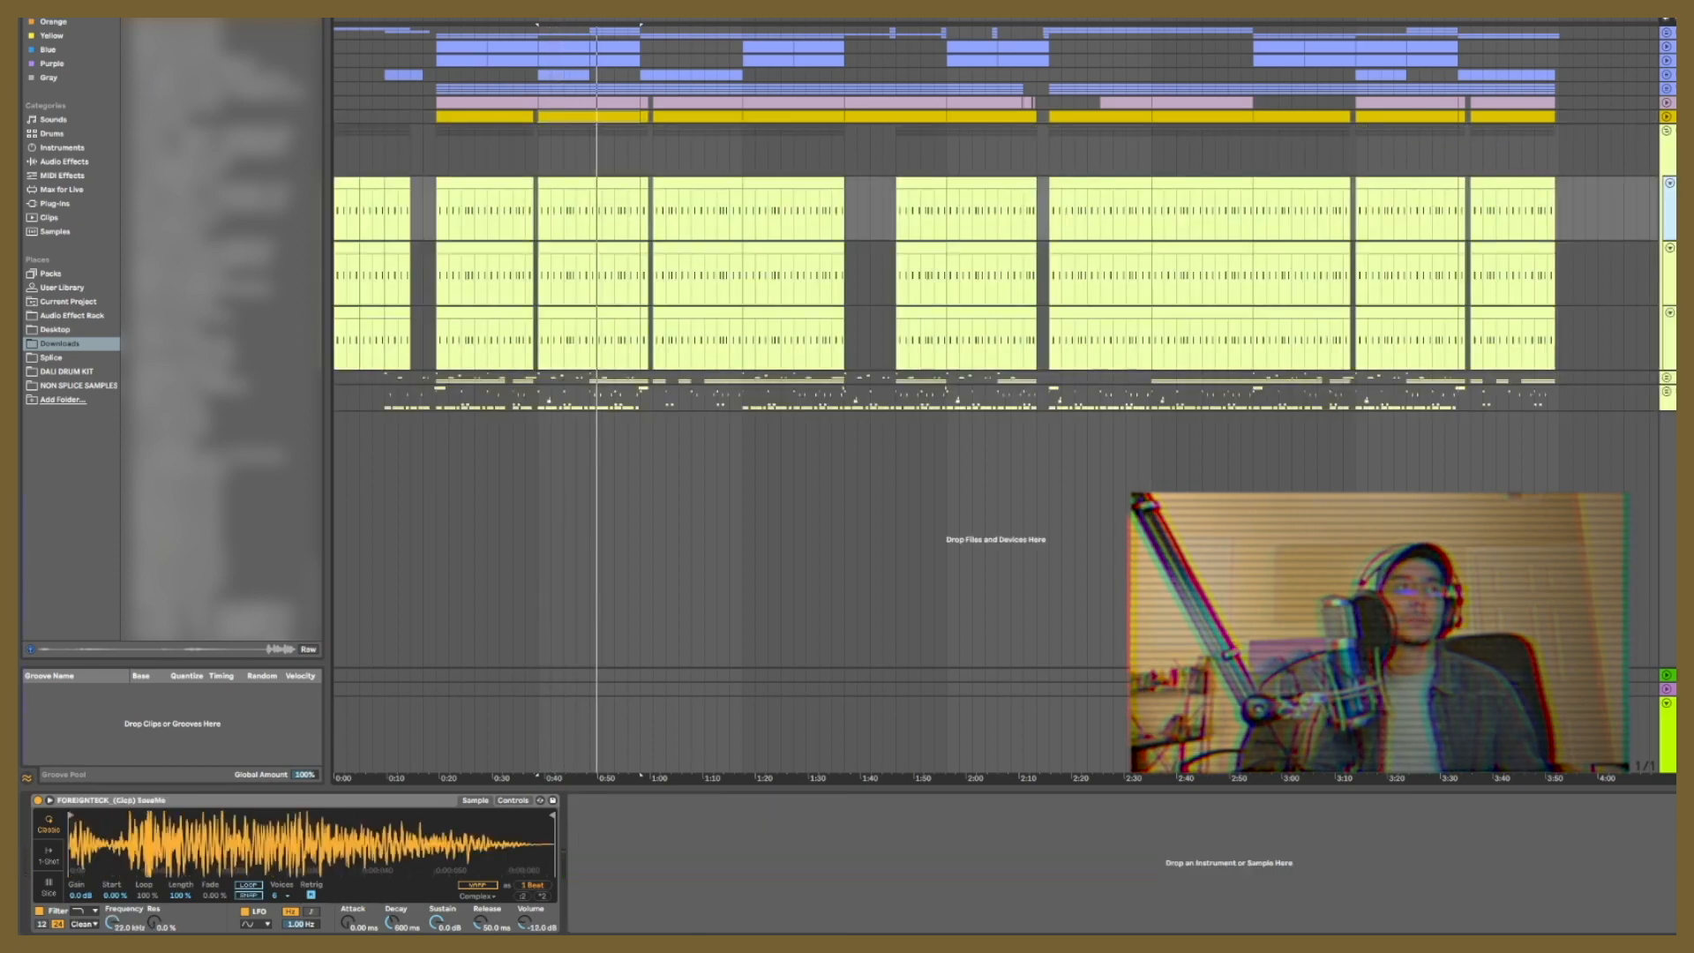
click(1668, 274)
click(1668, 339)
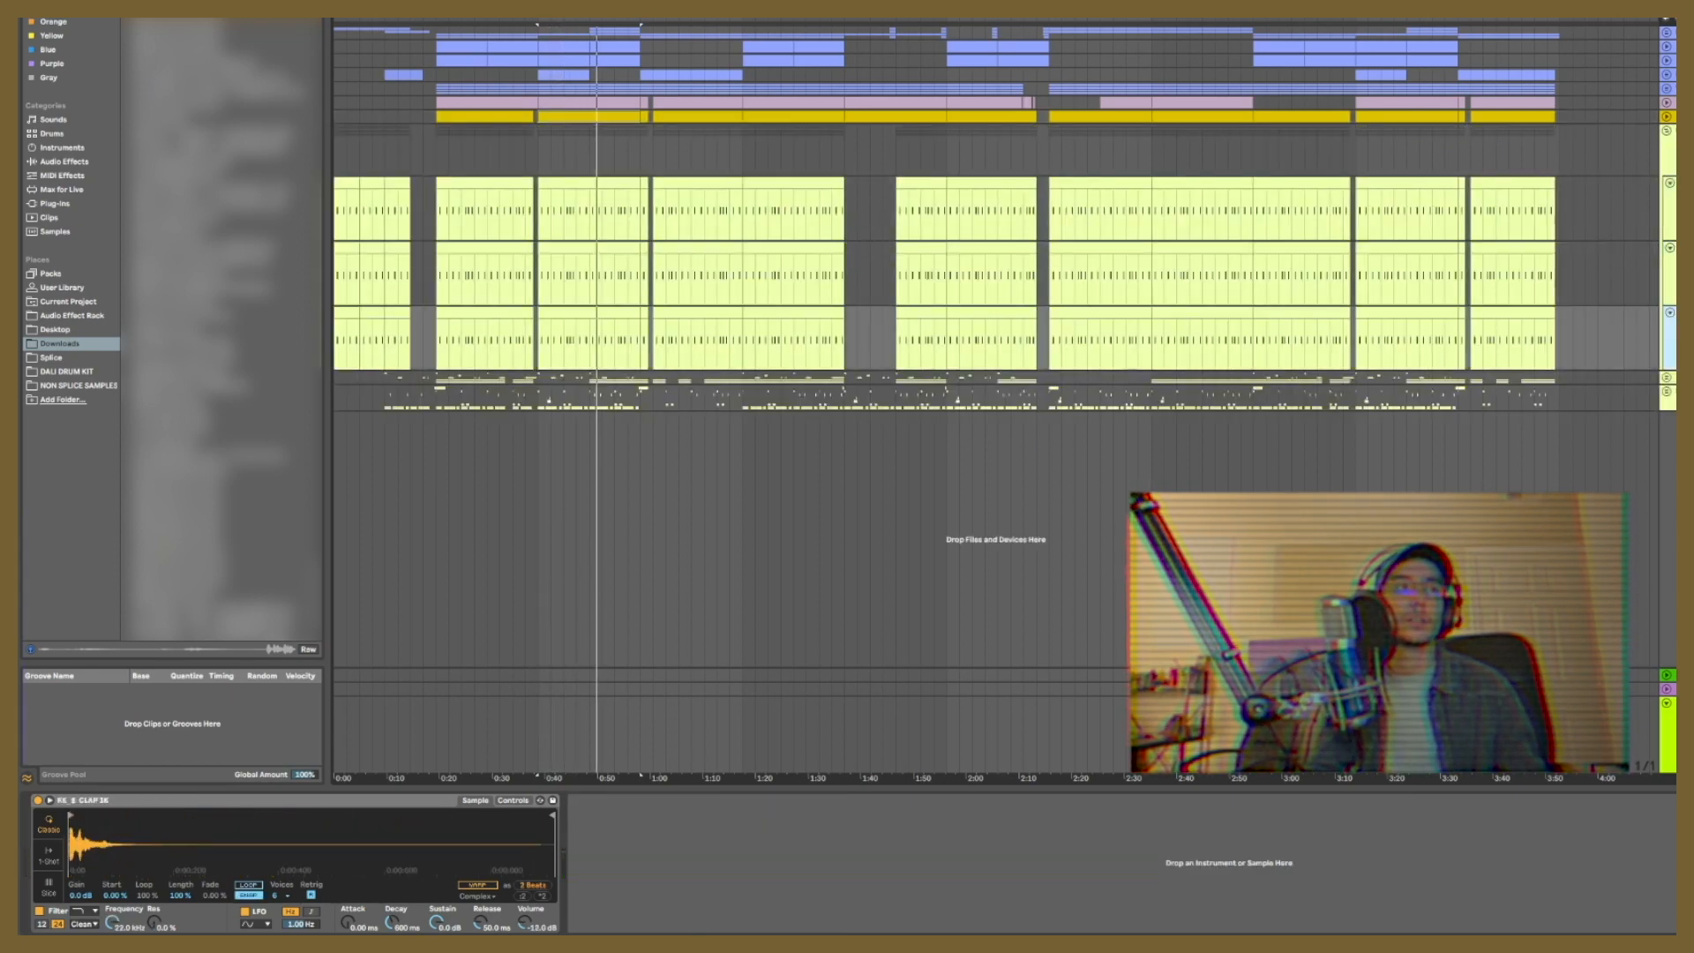
click(580, 179)
key(space)
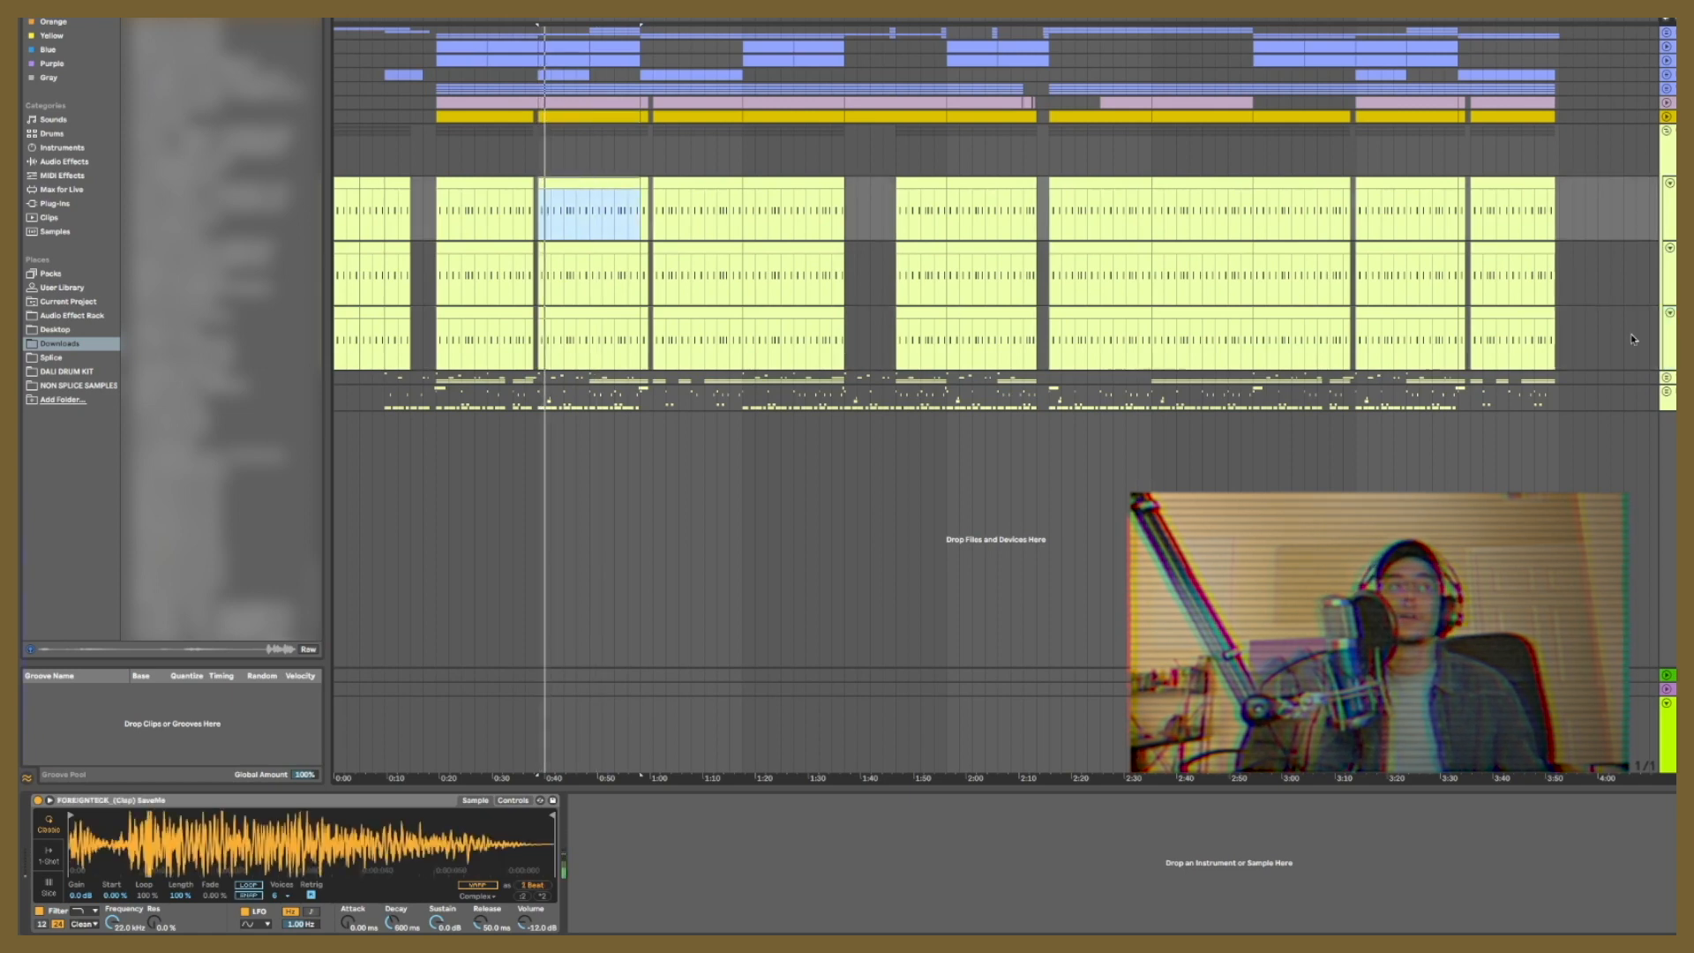
Step: Go through the first clap layer and the SLAP 06 layer, selecting the slap clip near 0:38
click(1631, 274)
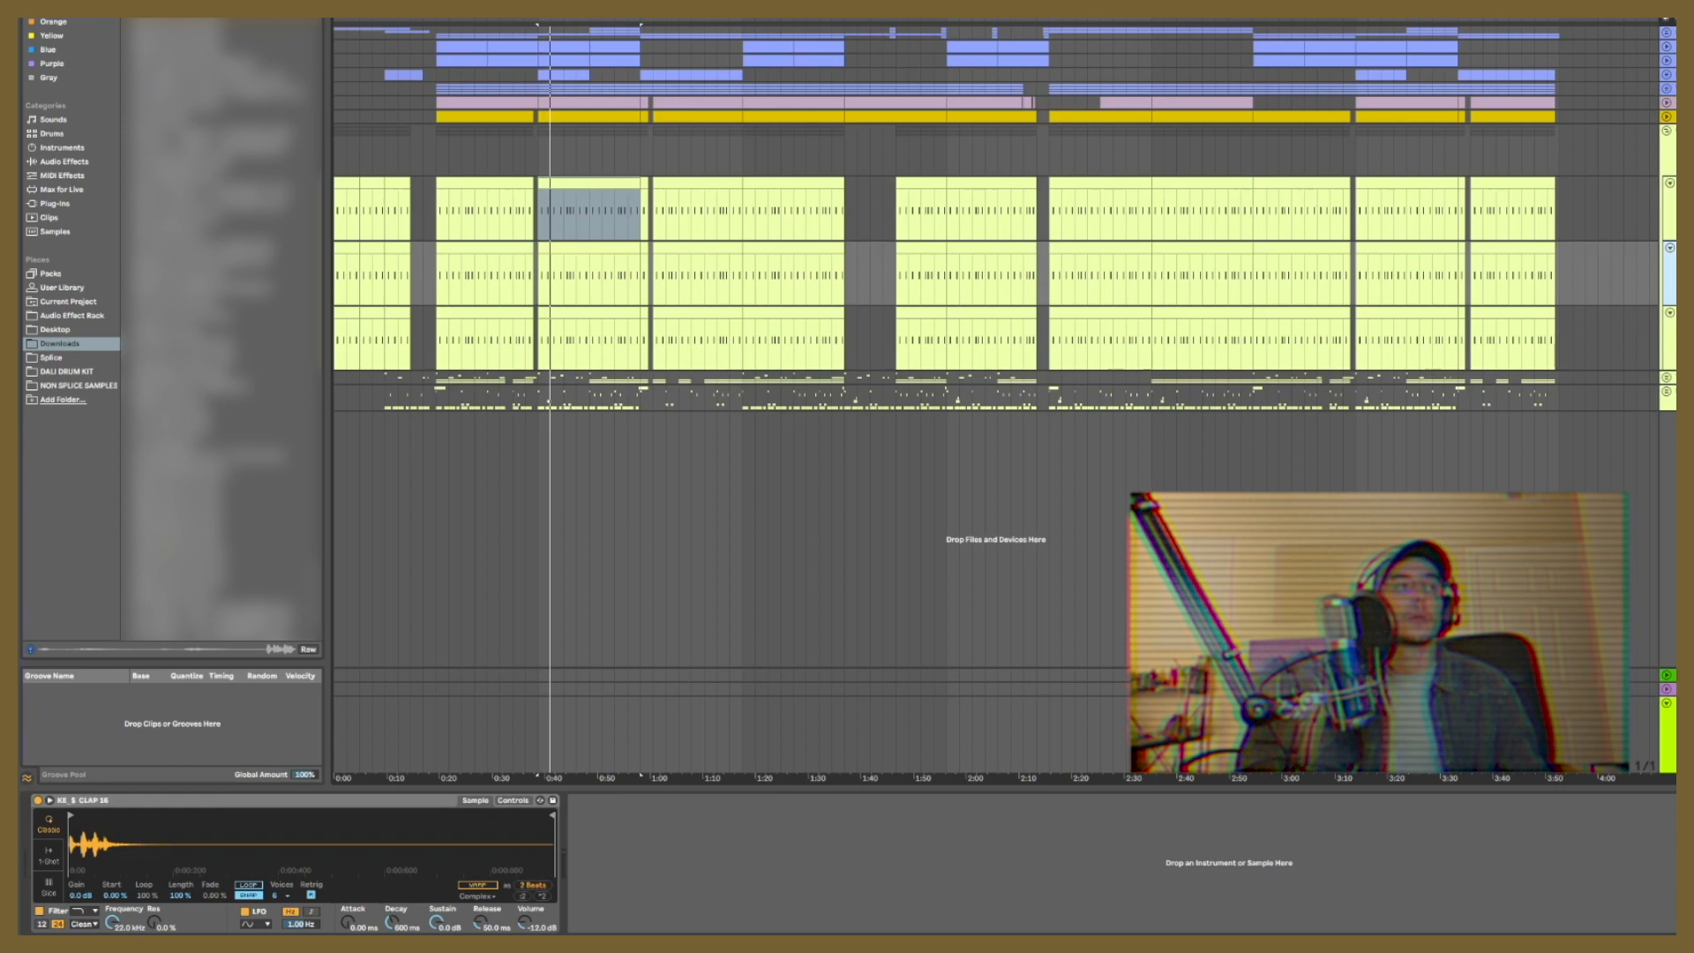
click(1669, 210)
click(1669, 274)
click(566, 247)
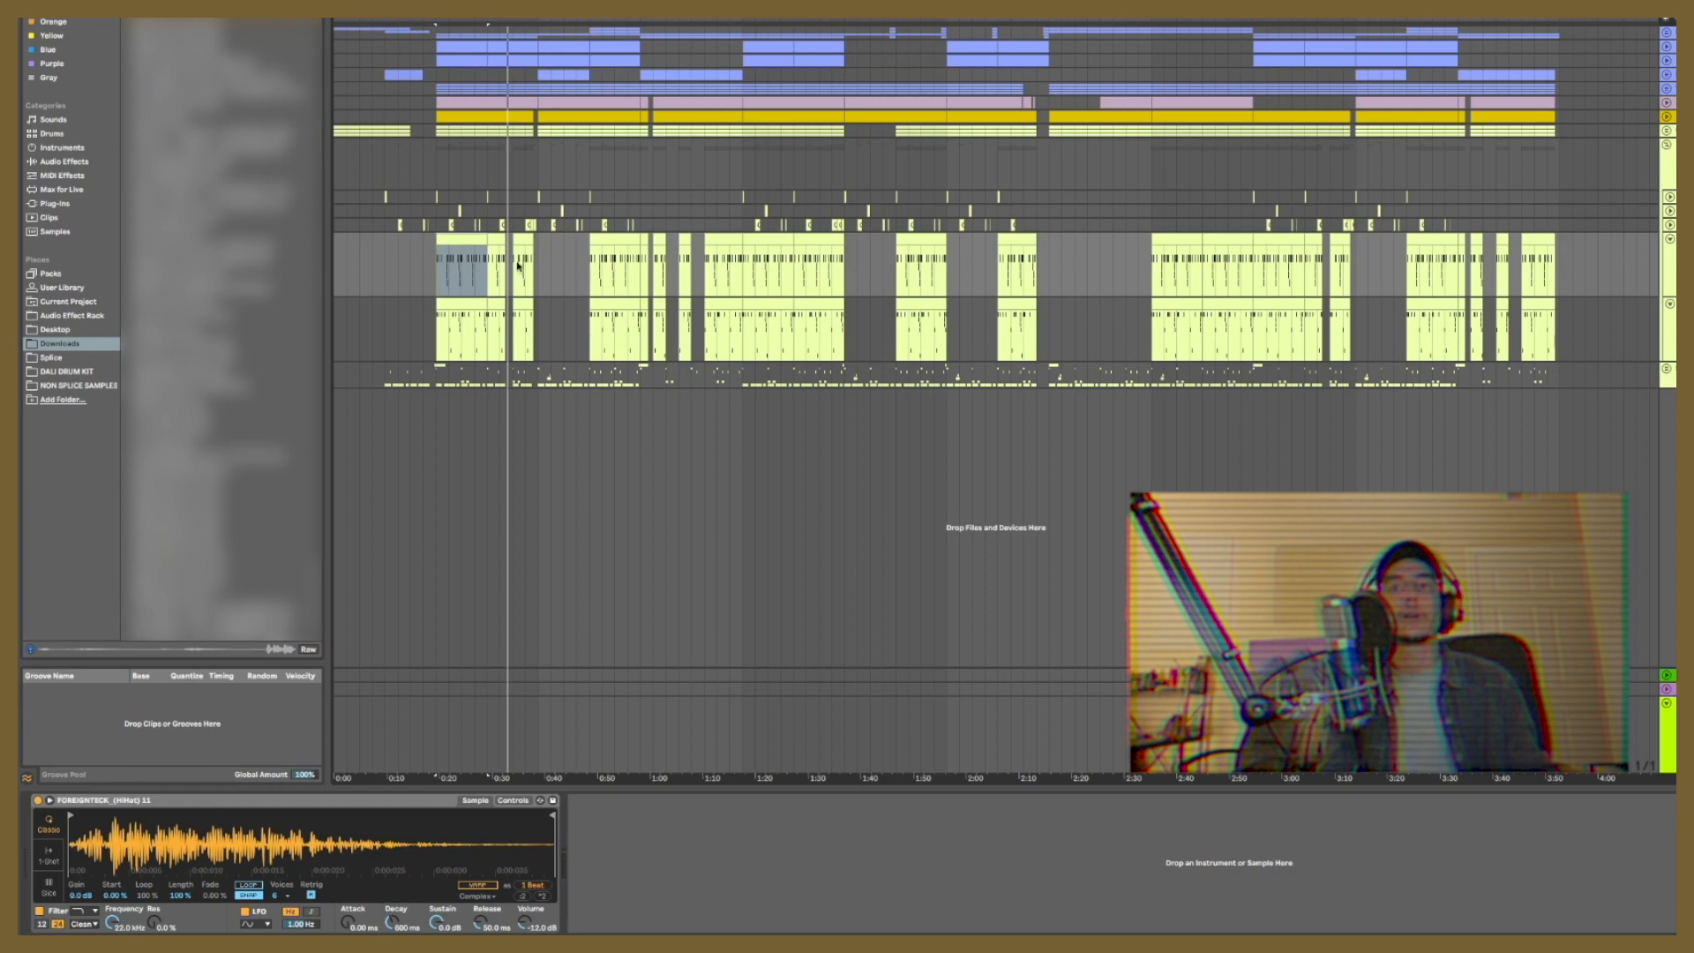
Step: Play the lower hi-hat track's clip at about 0:20, and compare its notes with those of the hi-hat clip above
key(Down)
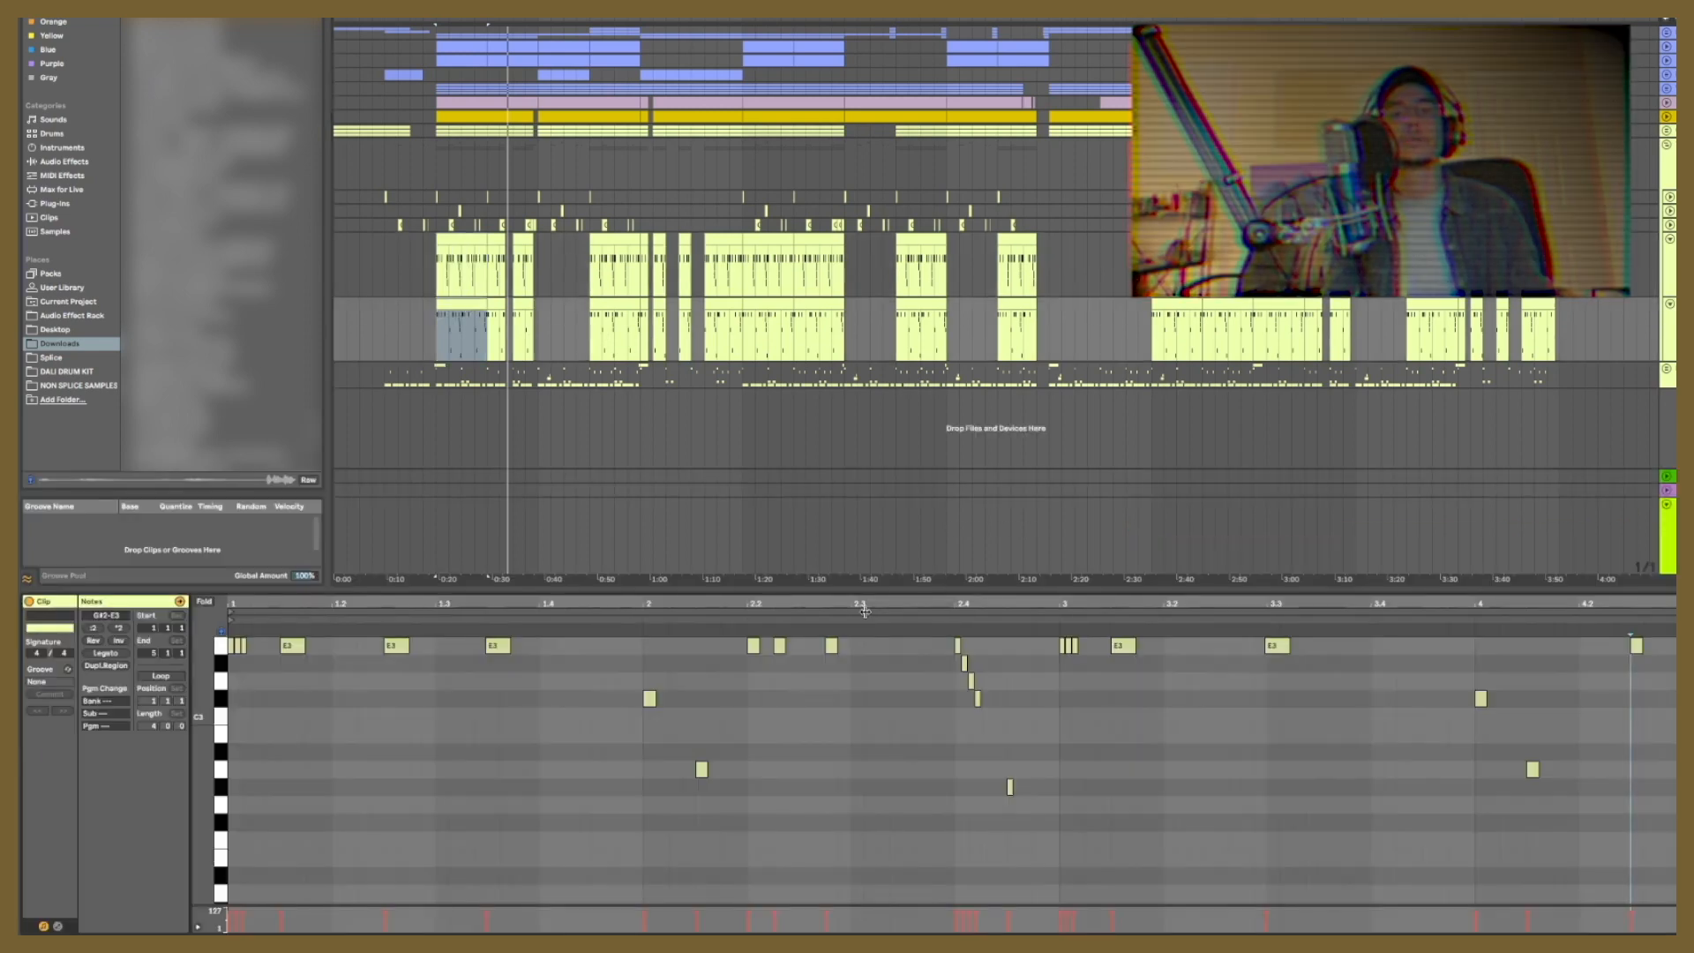
key(space)
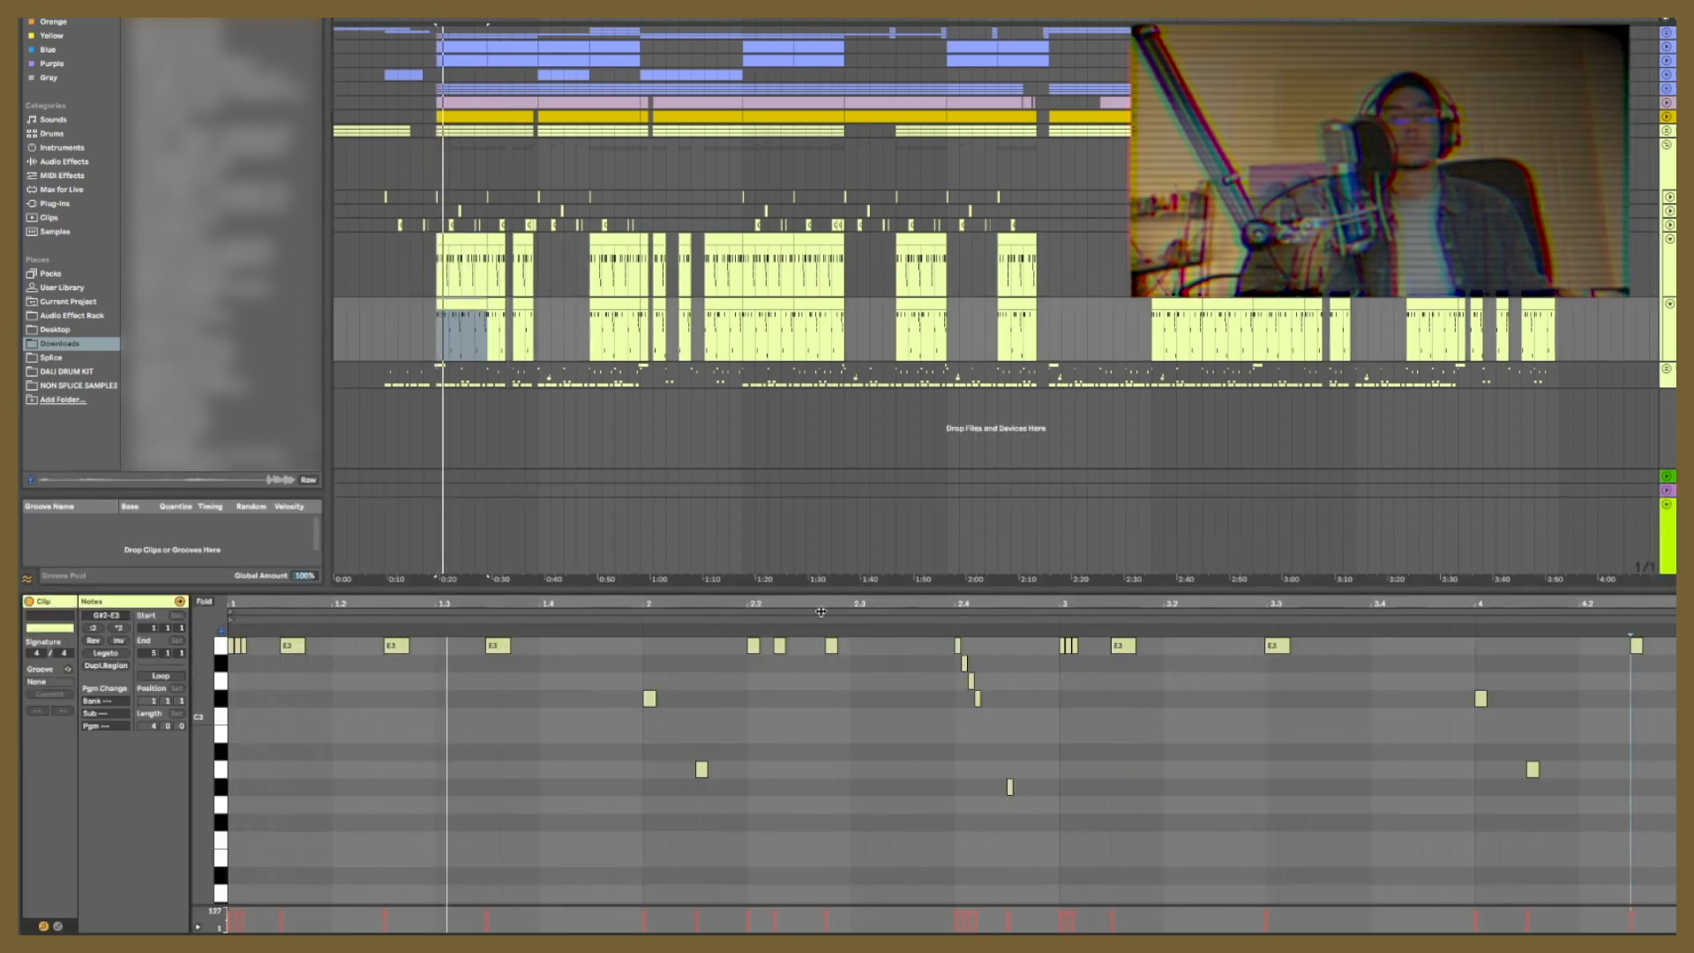
key(shift+Up)
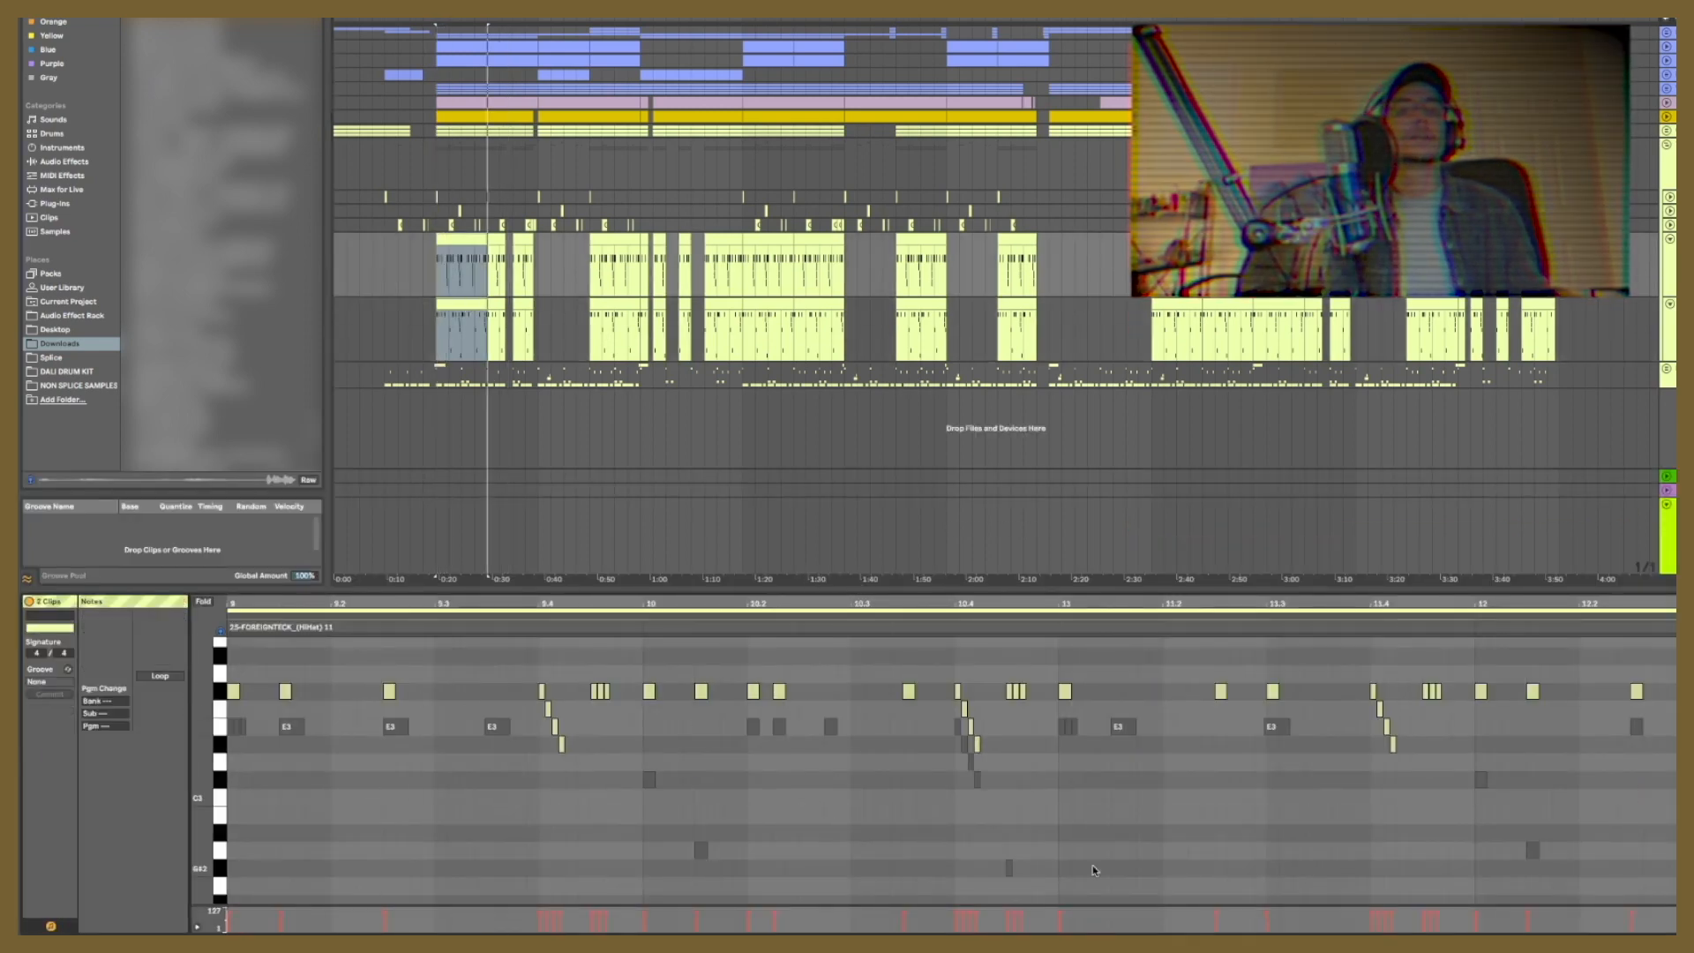
scroll(574, 741, up, 2)
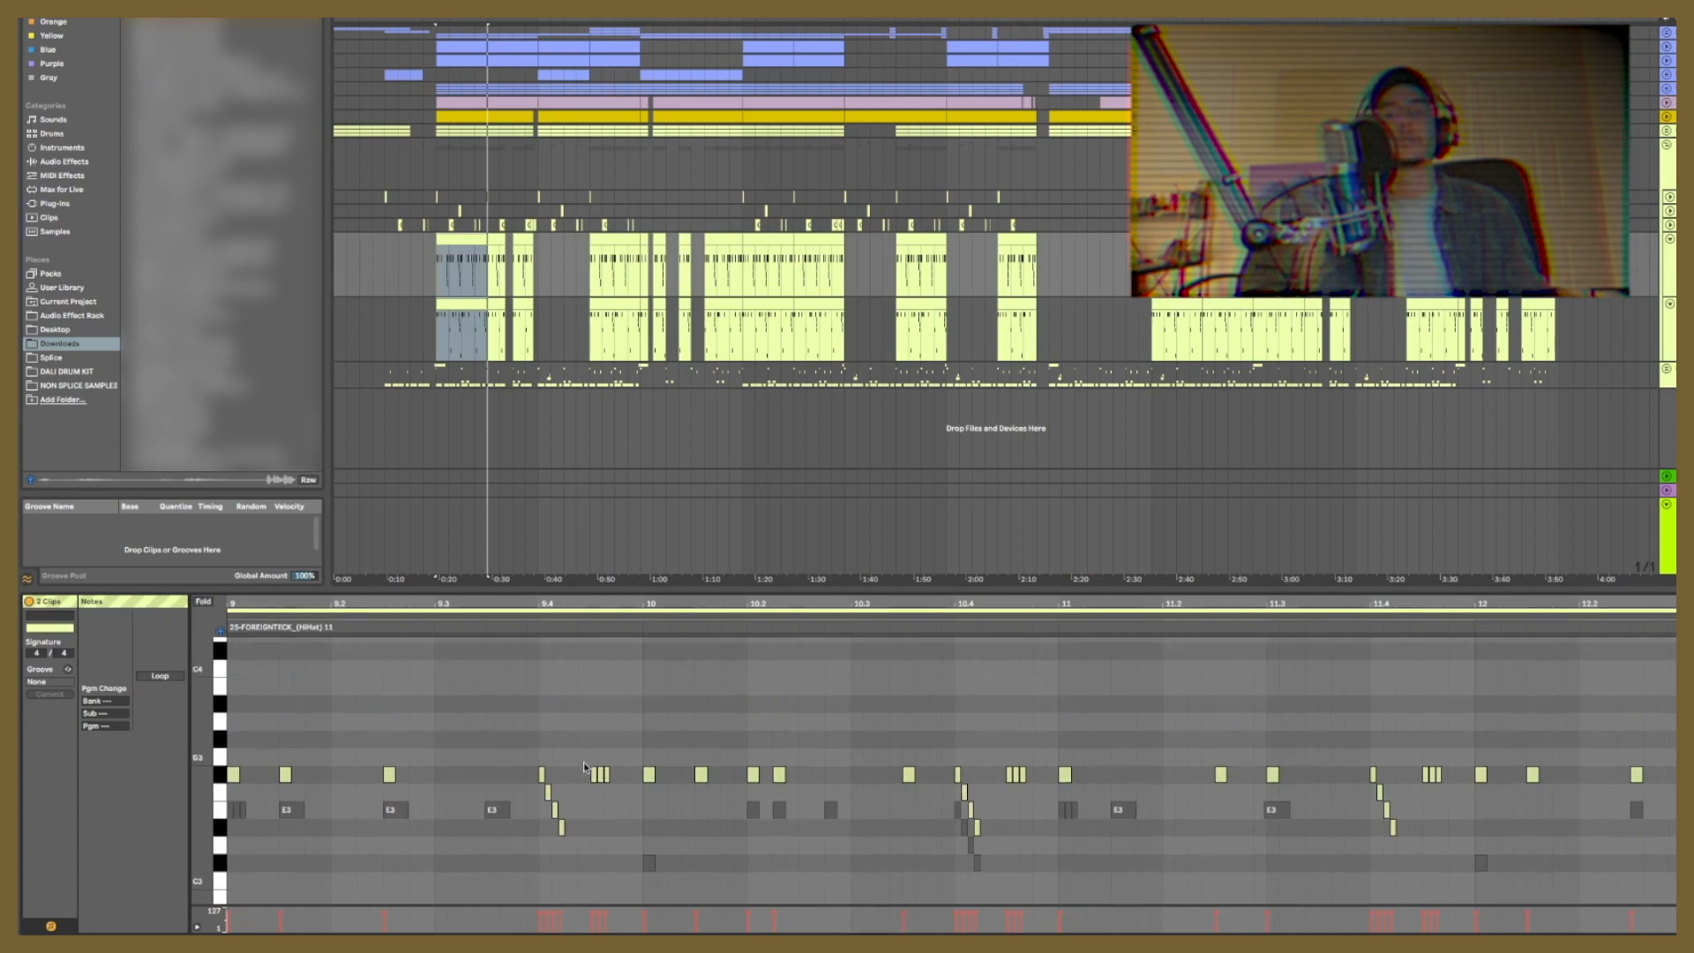
scroll(574, 739, down, 2)
scroll(637, 700, down, 1)
scroll(637, 701, up, 4)
scroll(981, 722, down, 3)
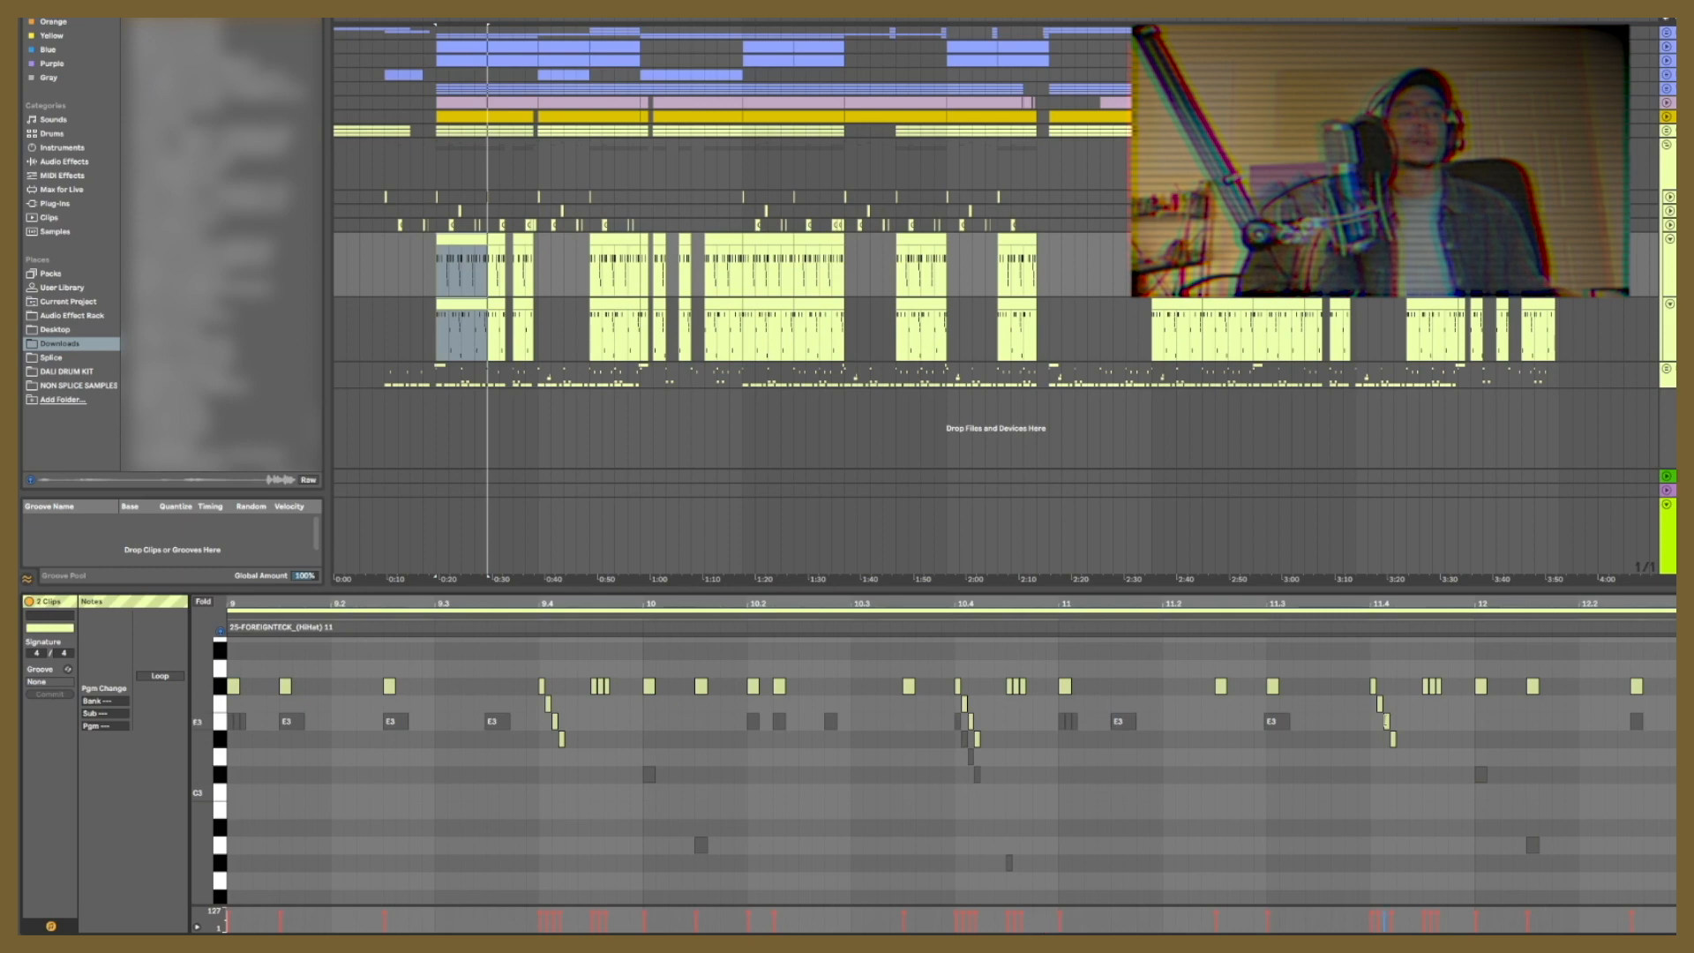
scroll(1050, 720, up, 1)
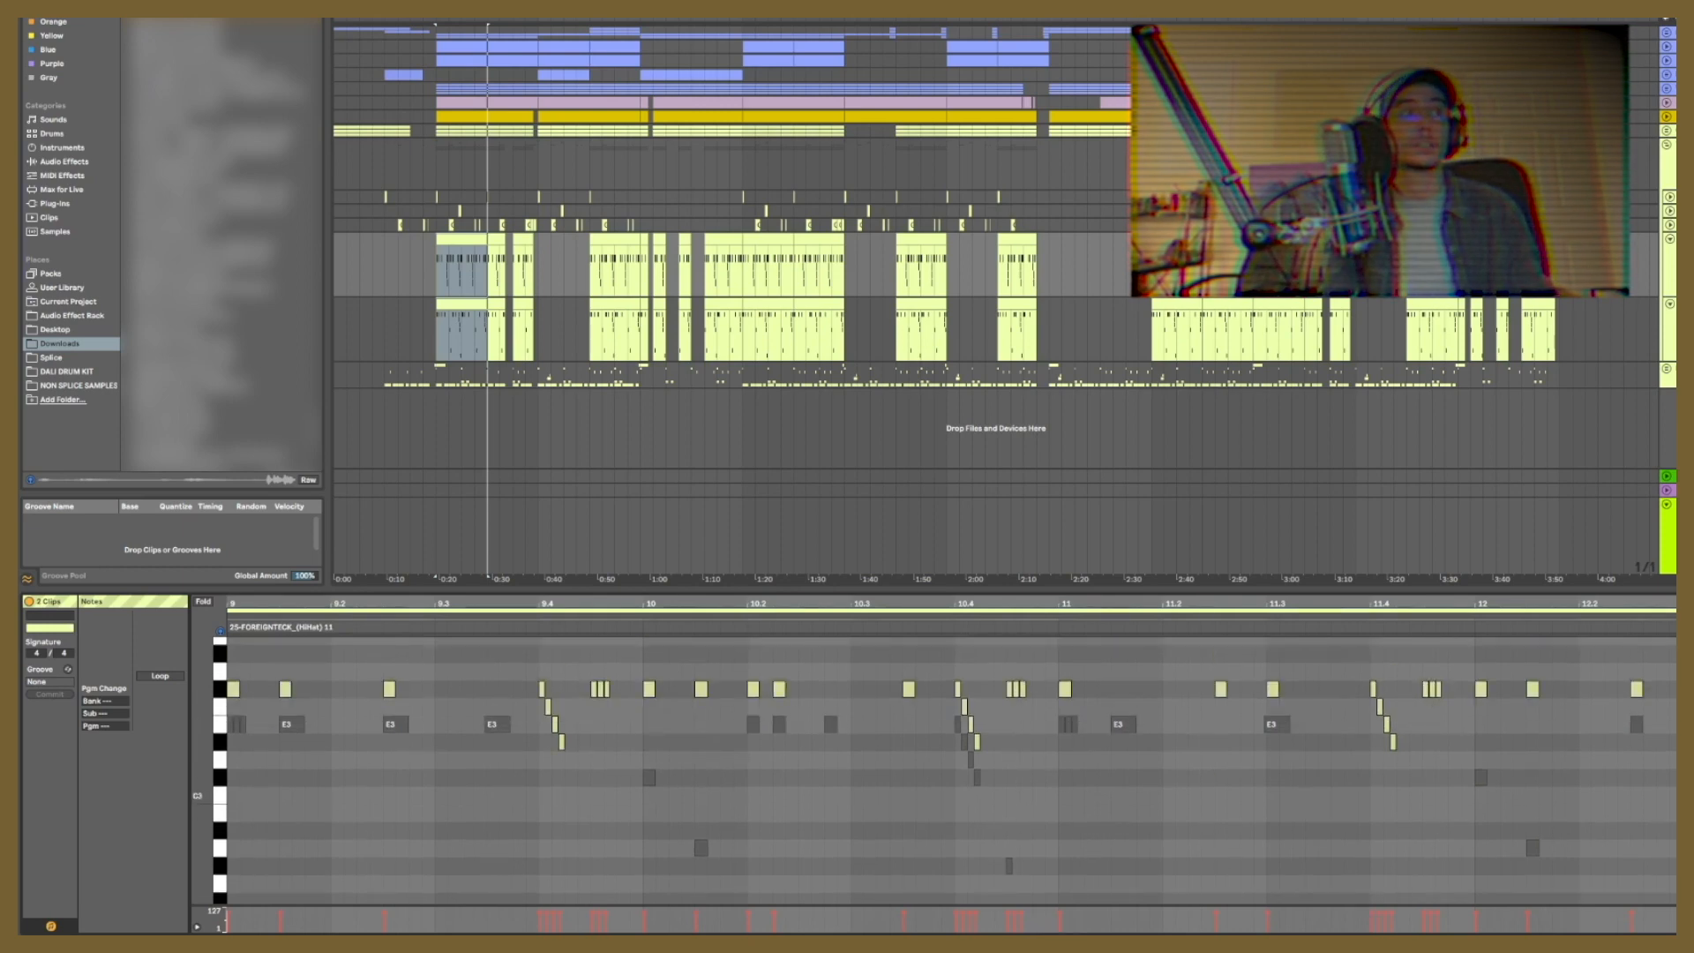
Step: Collapse the two expanded hi-hat tracks
click(1670, 240)
click(1670, 254)
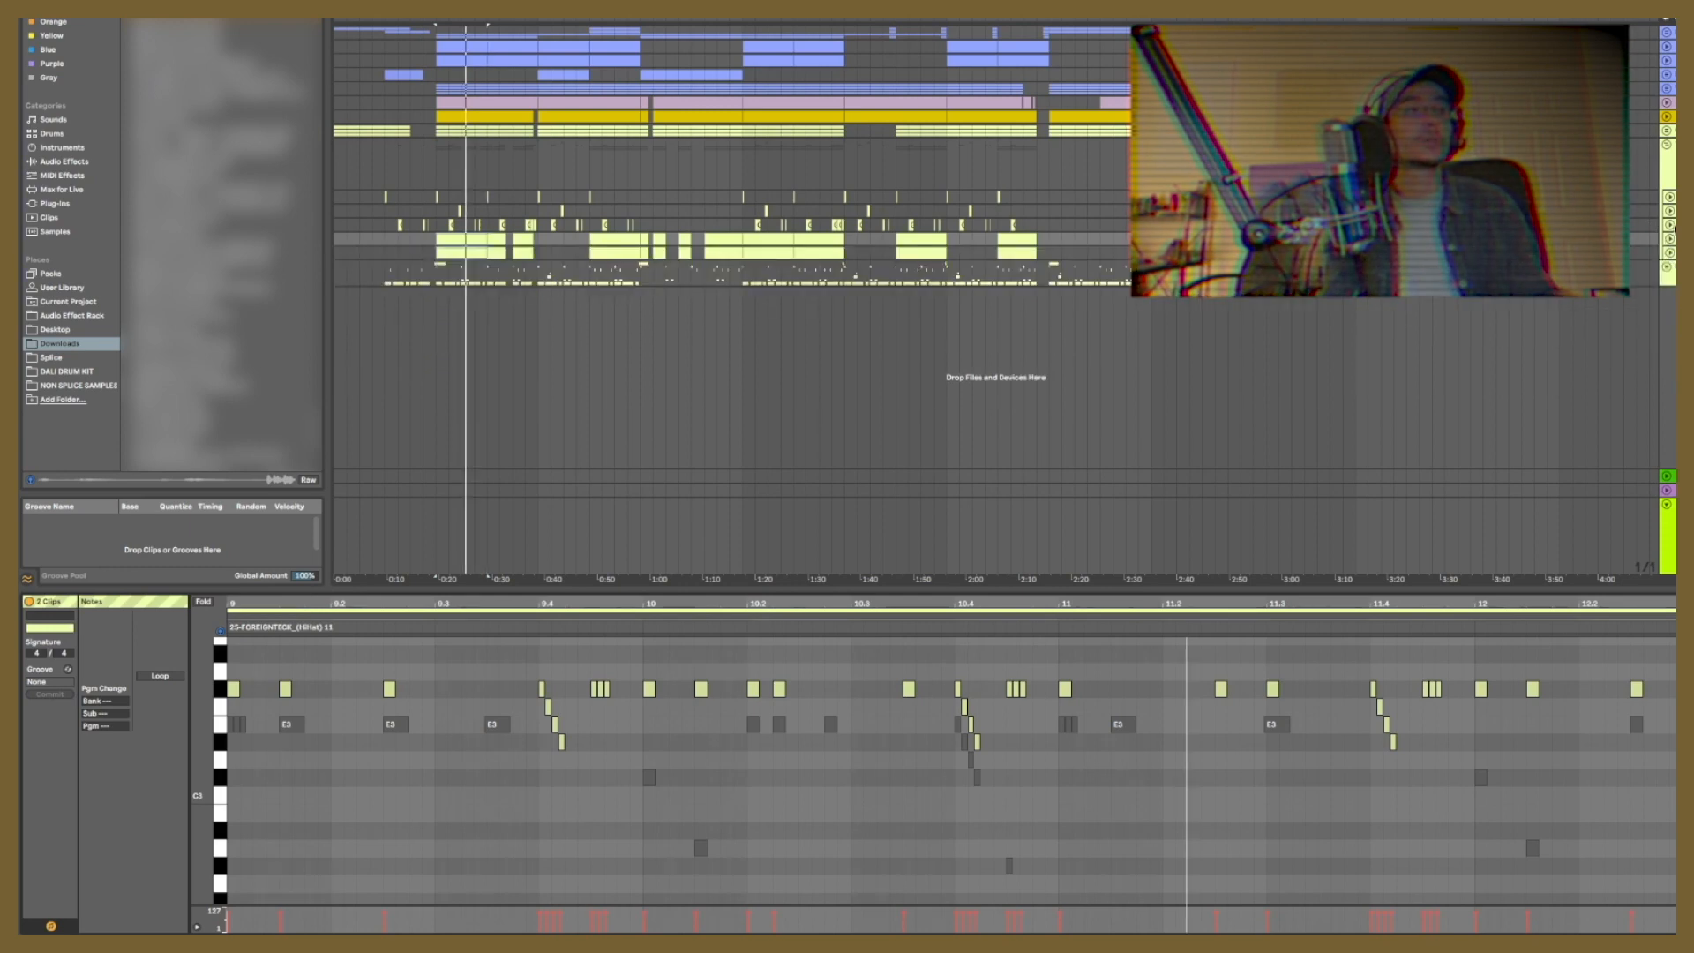
Step: Expand the three collapsed percussion tracks above the hi-hat clips
click(1671, 226)
click(1671, 213)
click(1671, 200)
click(1670, 200)
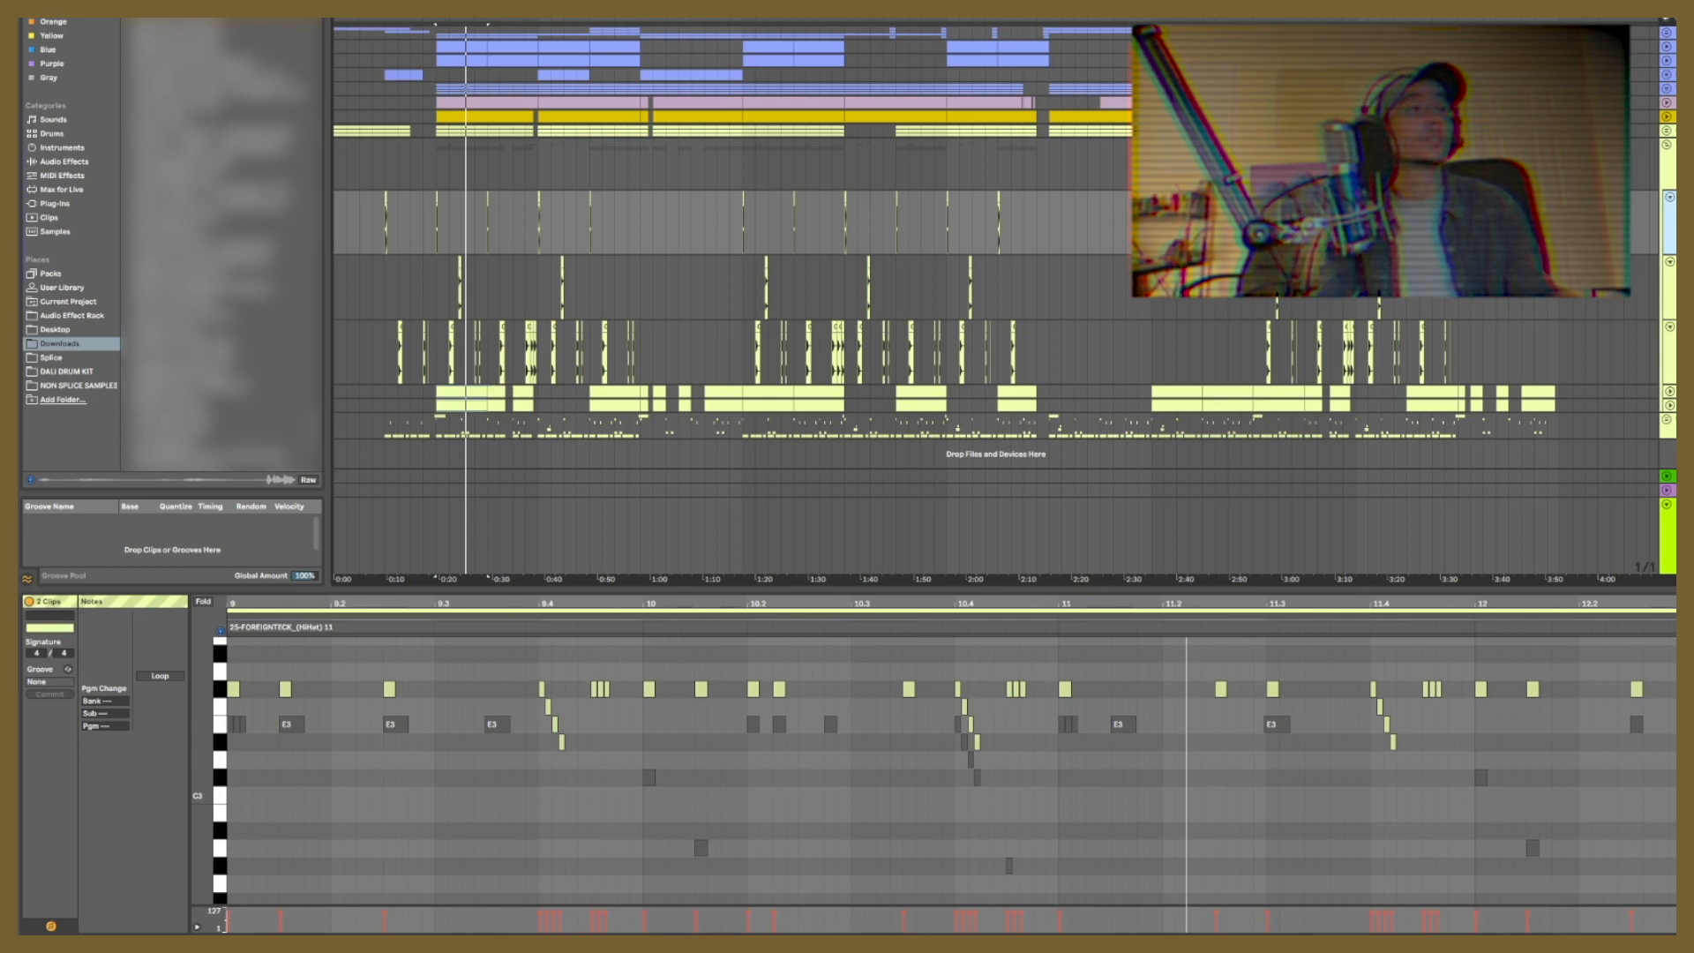
Step: Select the drum group containing the percussion and hi-hat layers and play it from about 0:20
click(1669, 160)
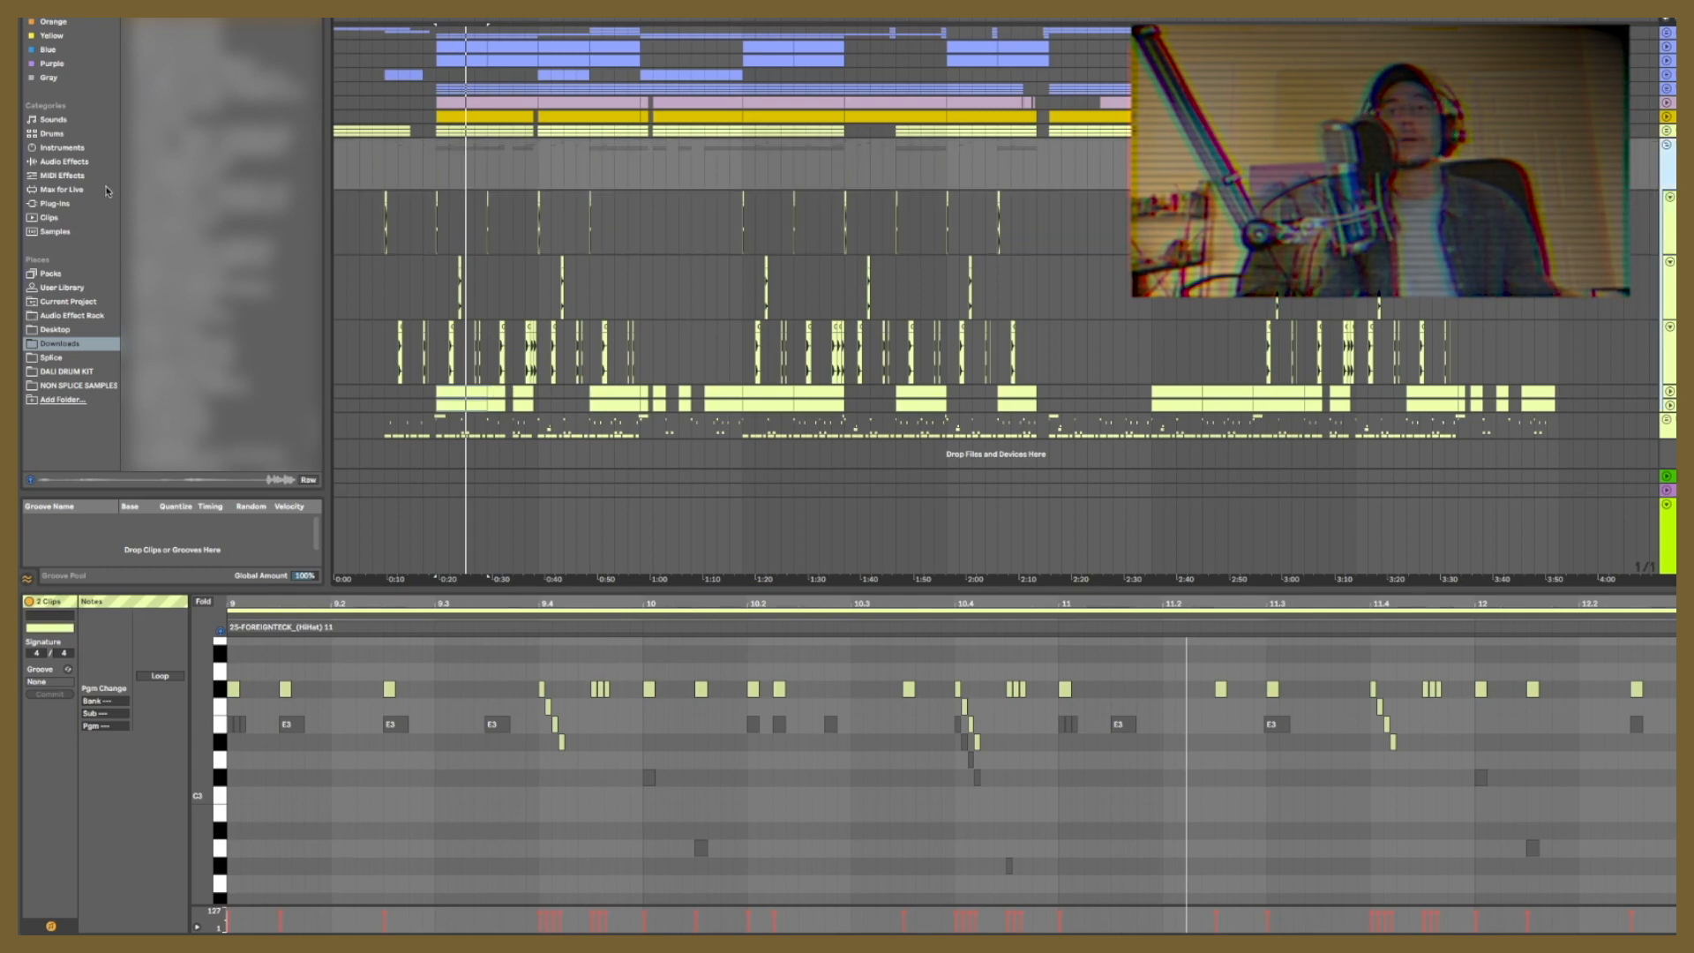
key(space)
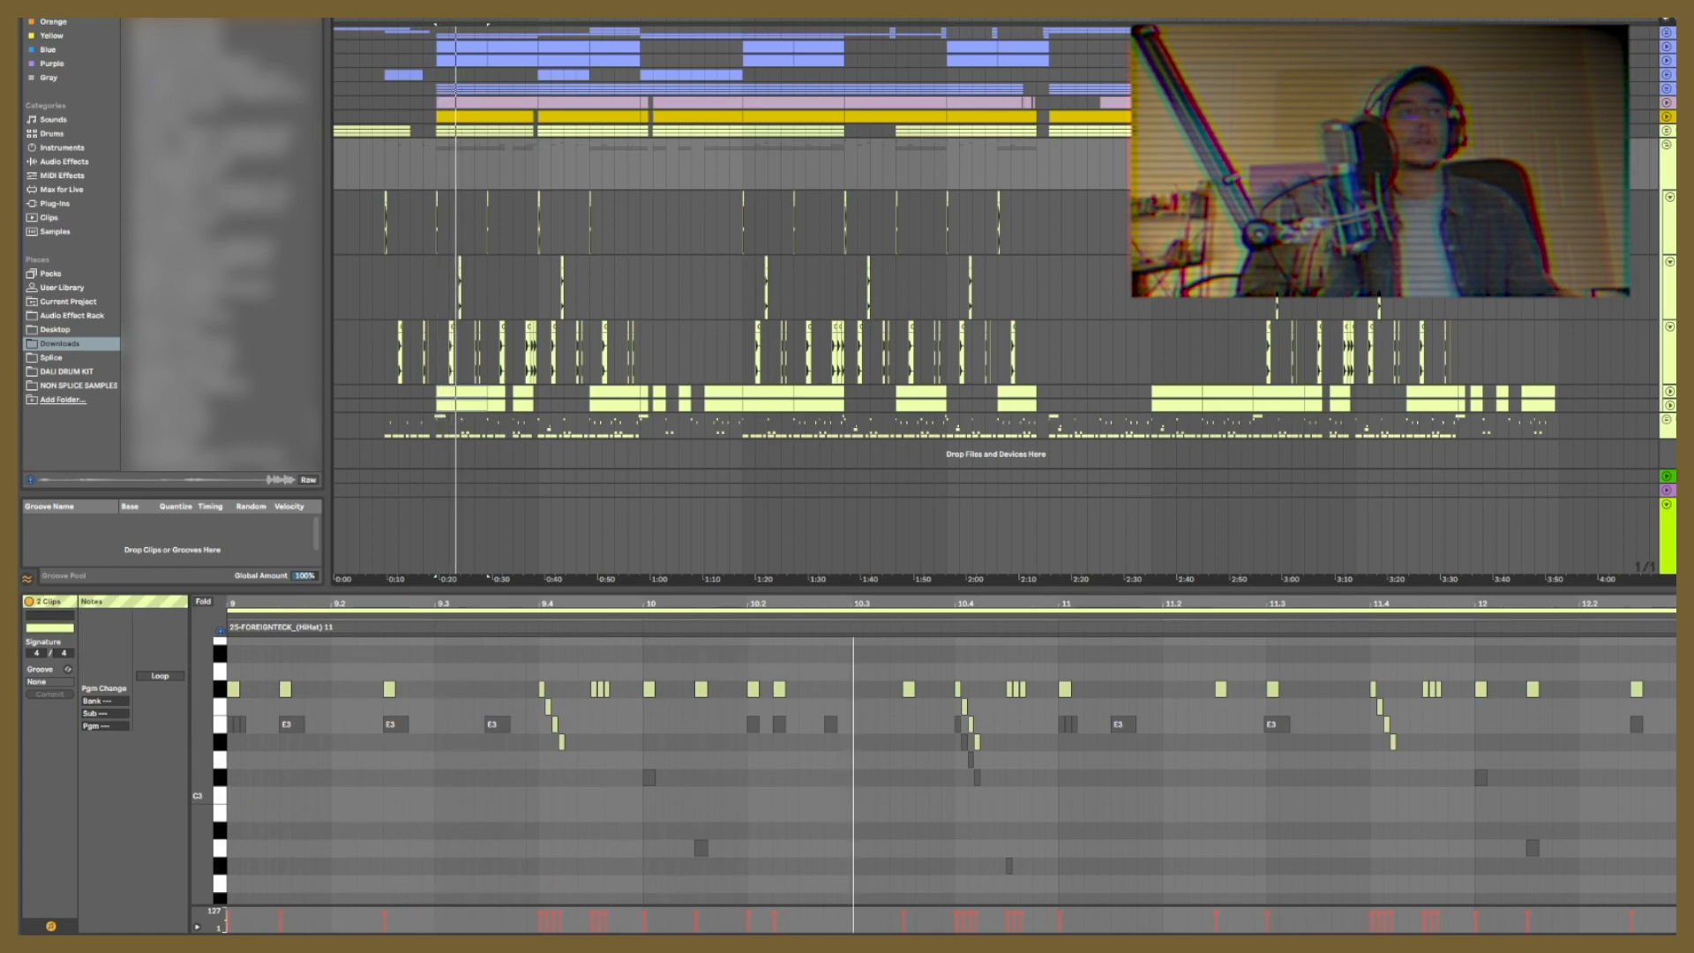
drag(456, 20, 747, 133)
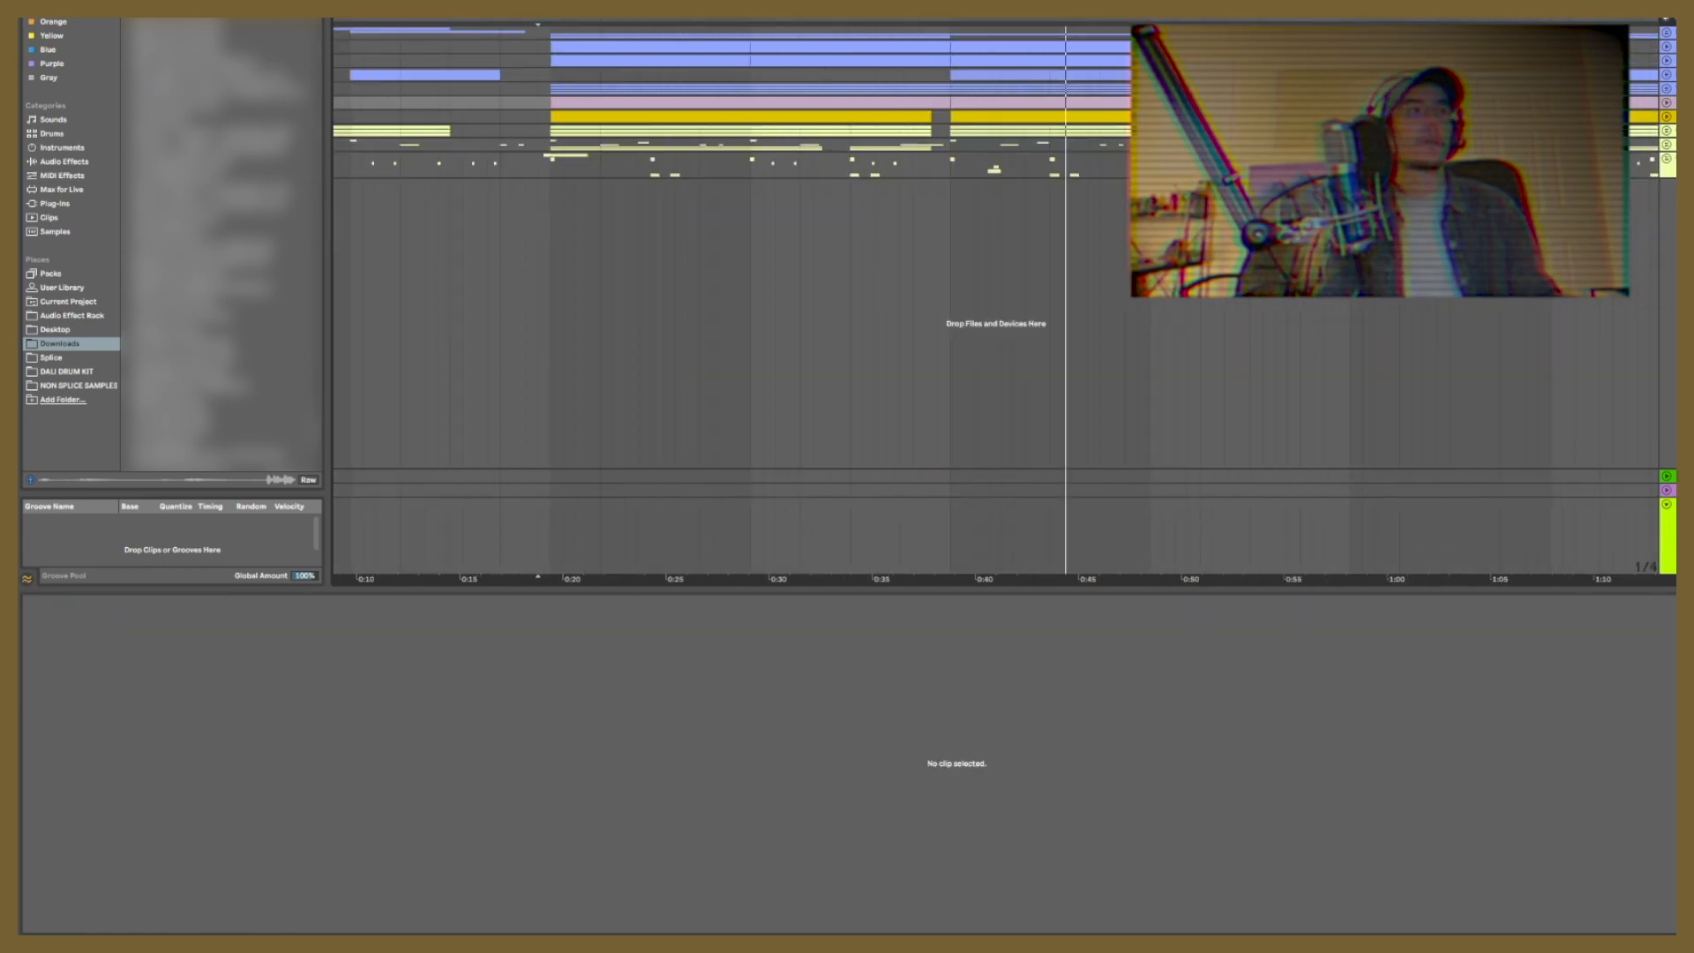
Step: Select the 808 part near 0:20 and step through samples in the DALI DRUM KIT folder to choose an 808
click(556, 116)
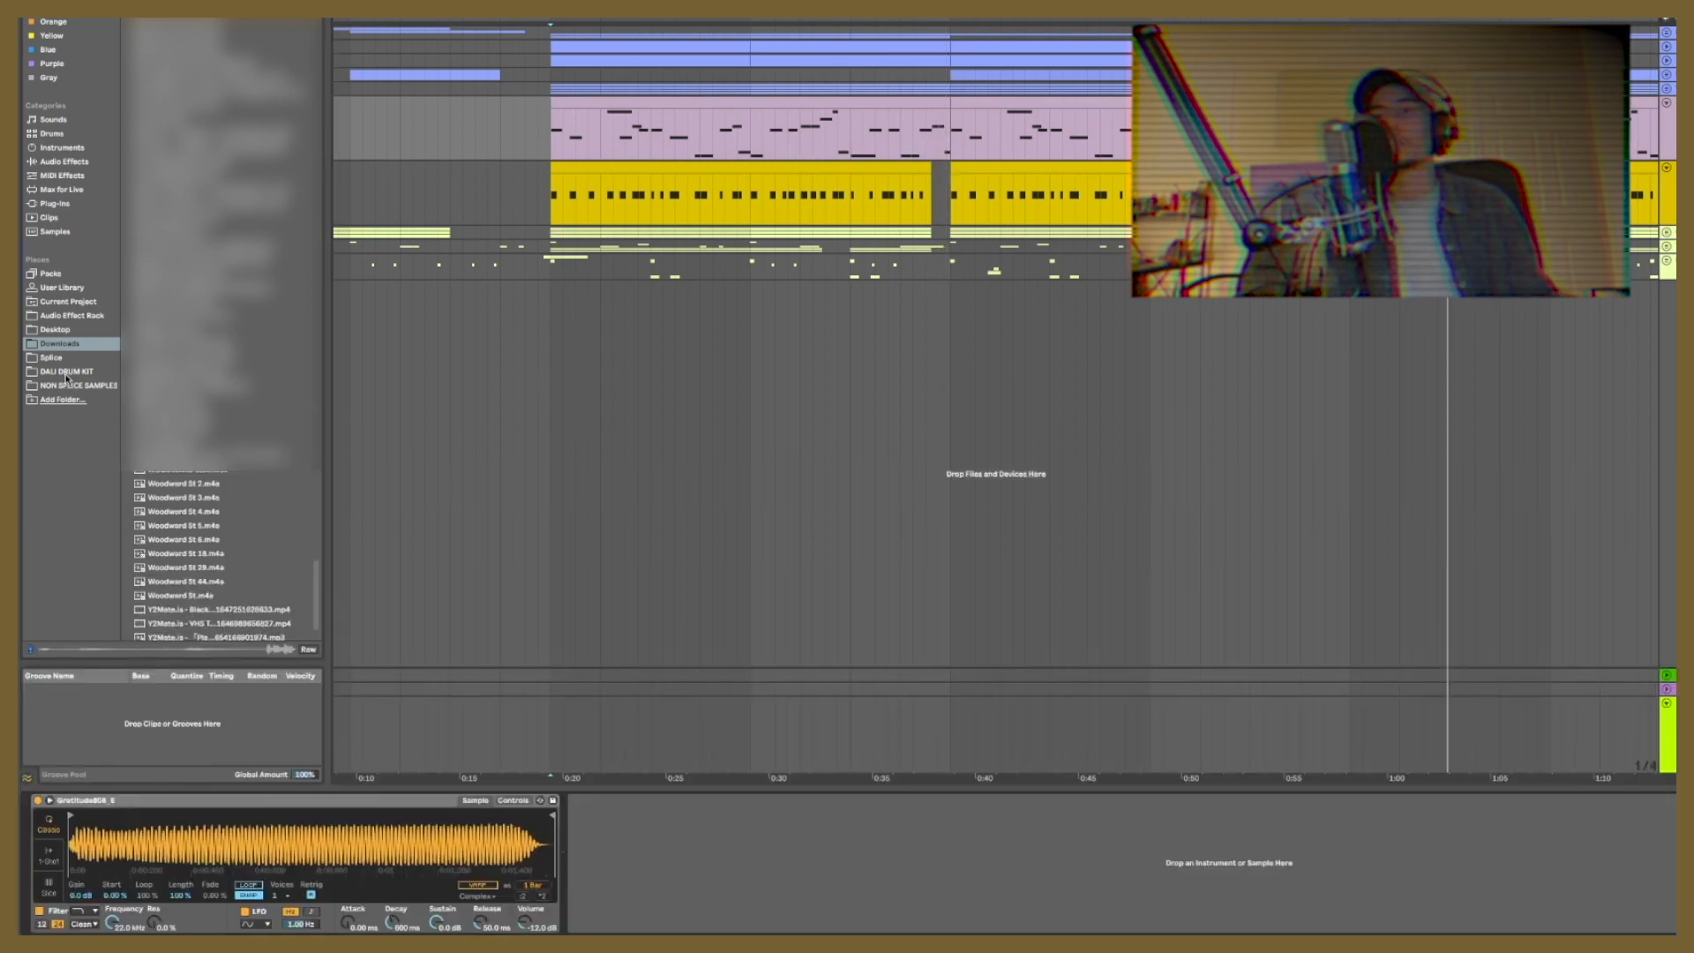
click(67, 372)
click(130, 220)
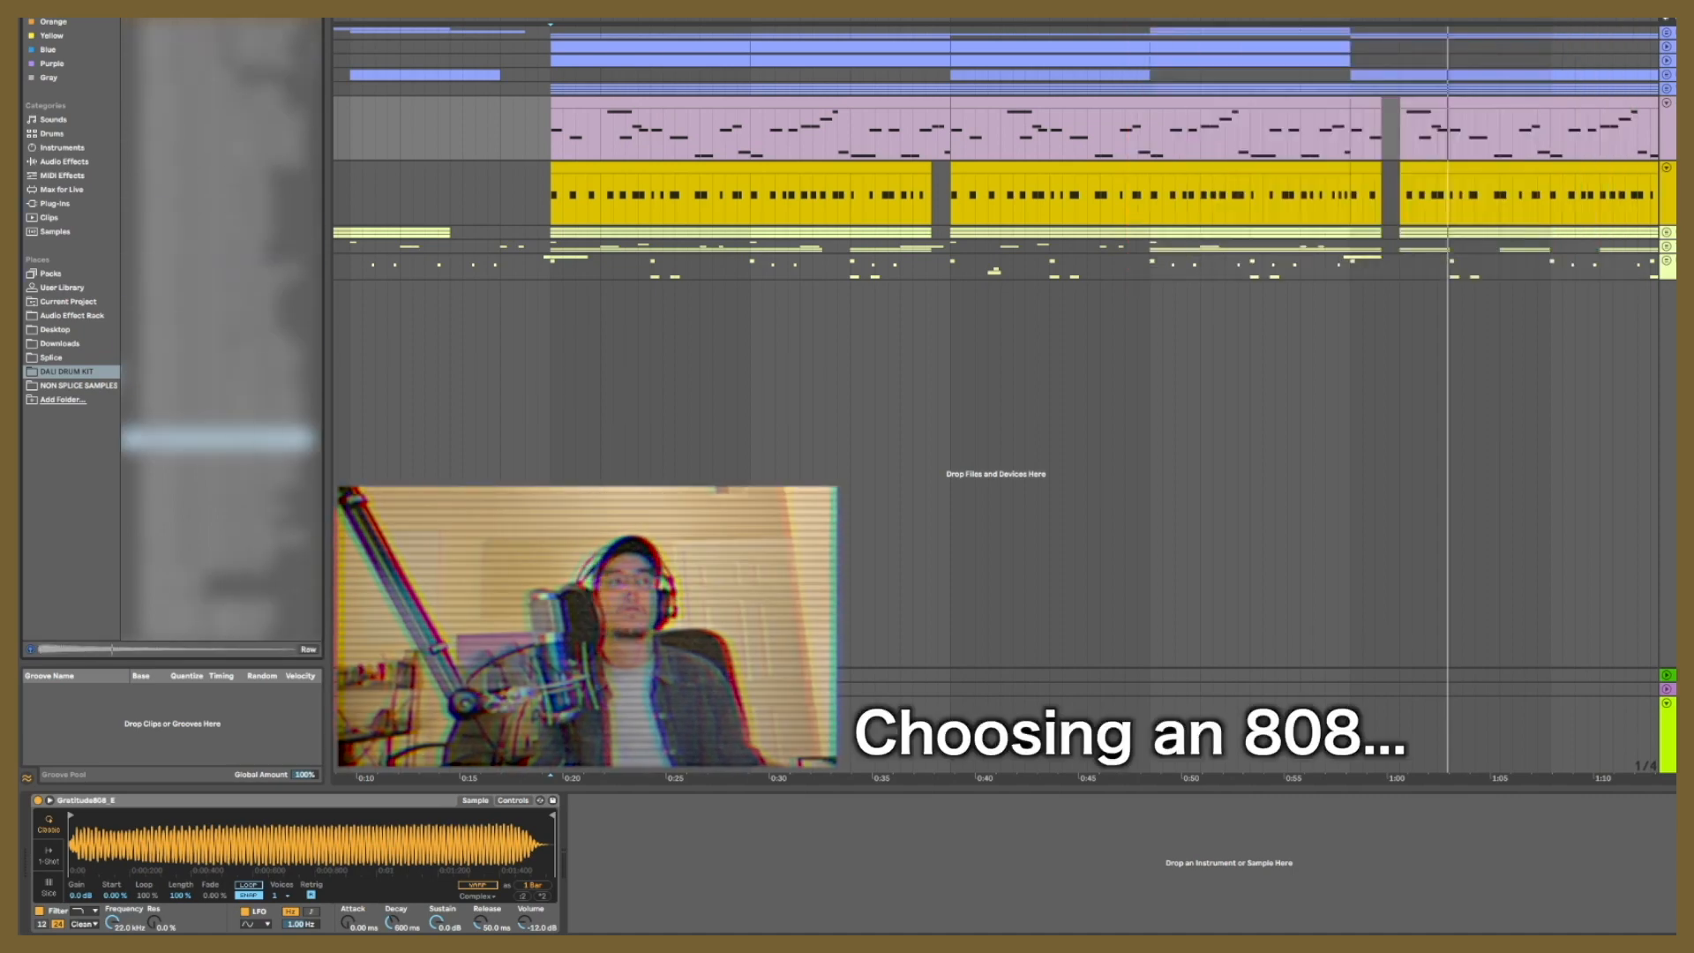
key(Up)
key(Up)
key(Up)
key(Up)
key(Up)
key(Up)
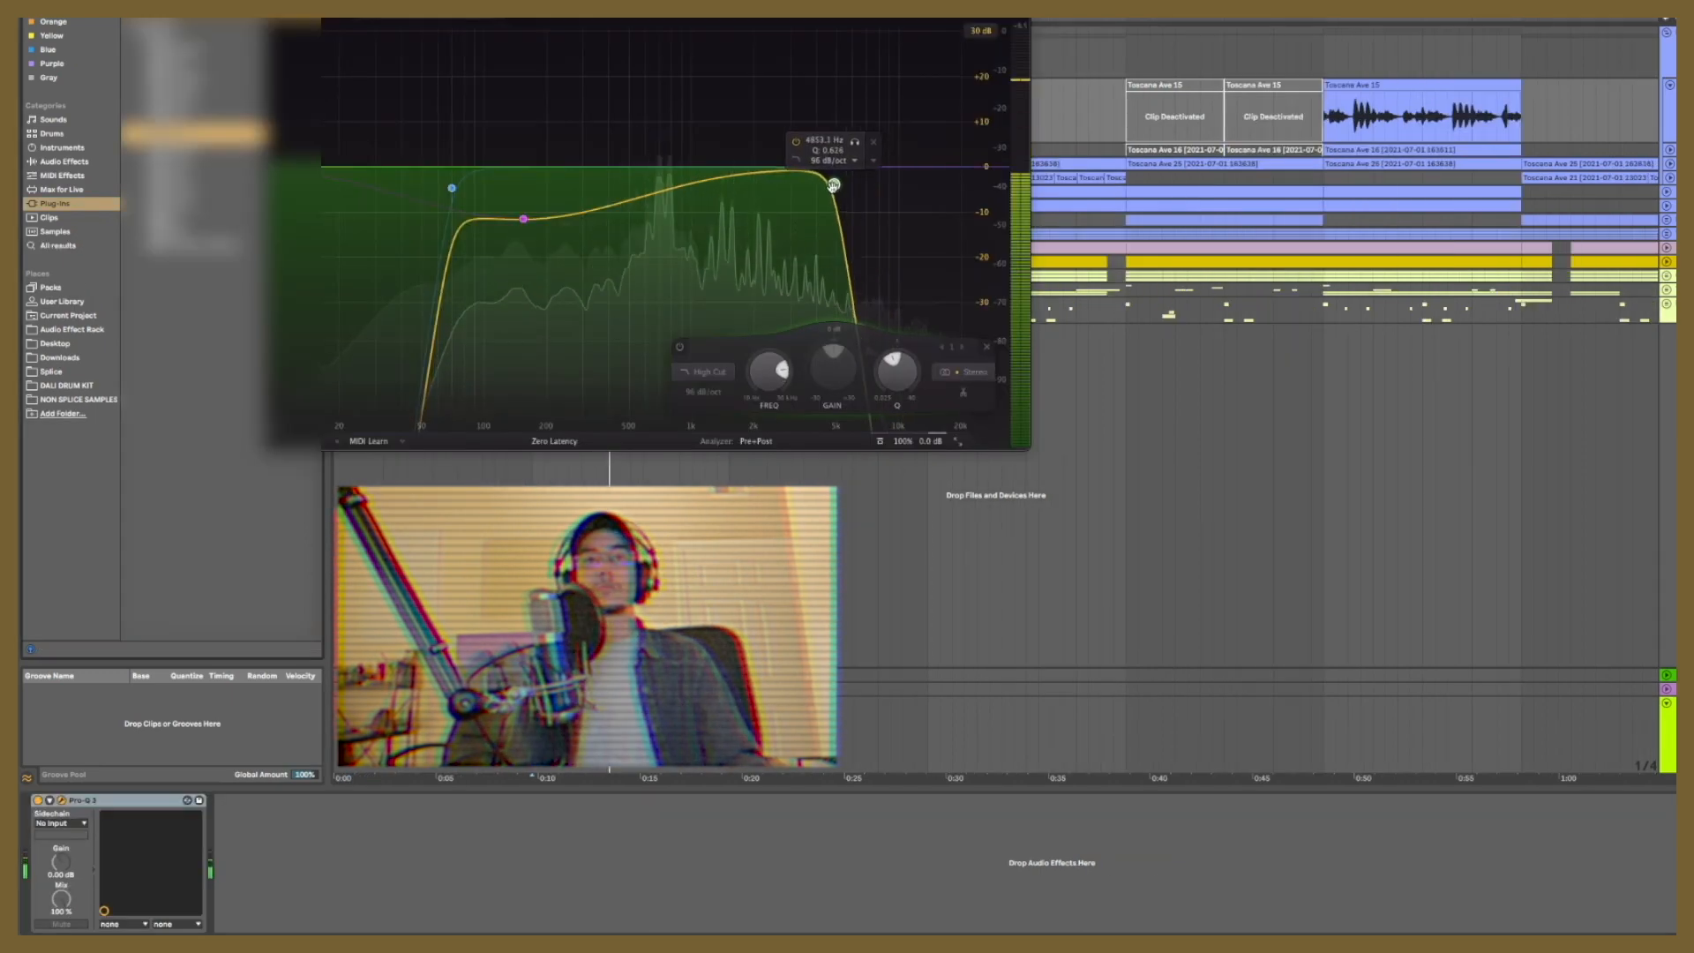
Step: Shape the sample group's Pro-Q 3 EQ with low-cut and high-cut bands, and hide the device view
drag(832, 177, 885, 237)
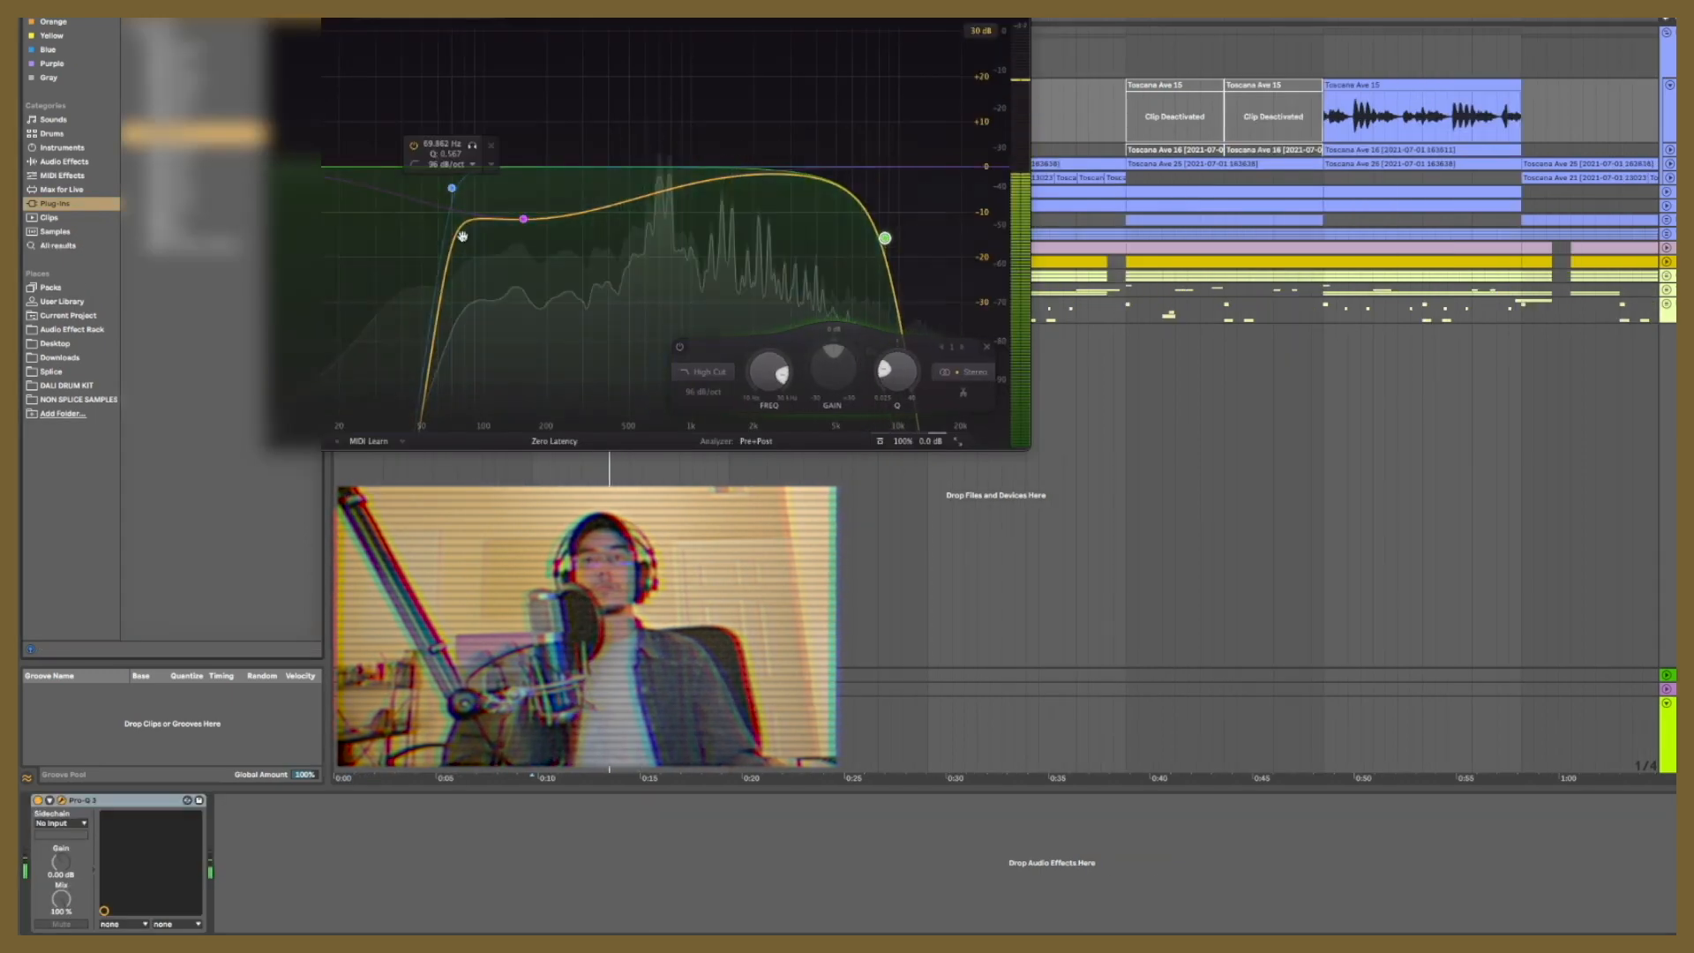
drag(462, 235, 542, 216)
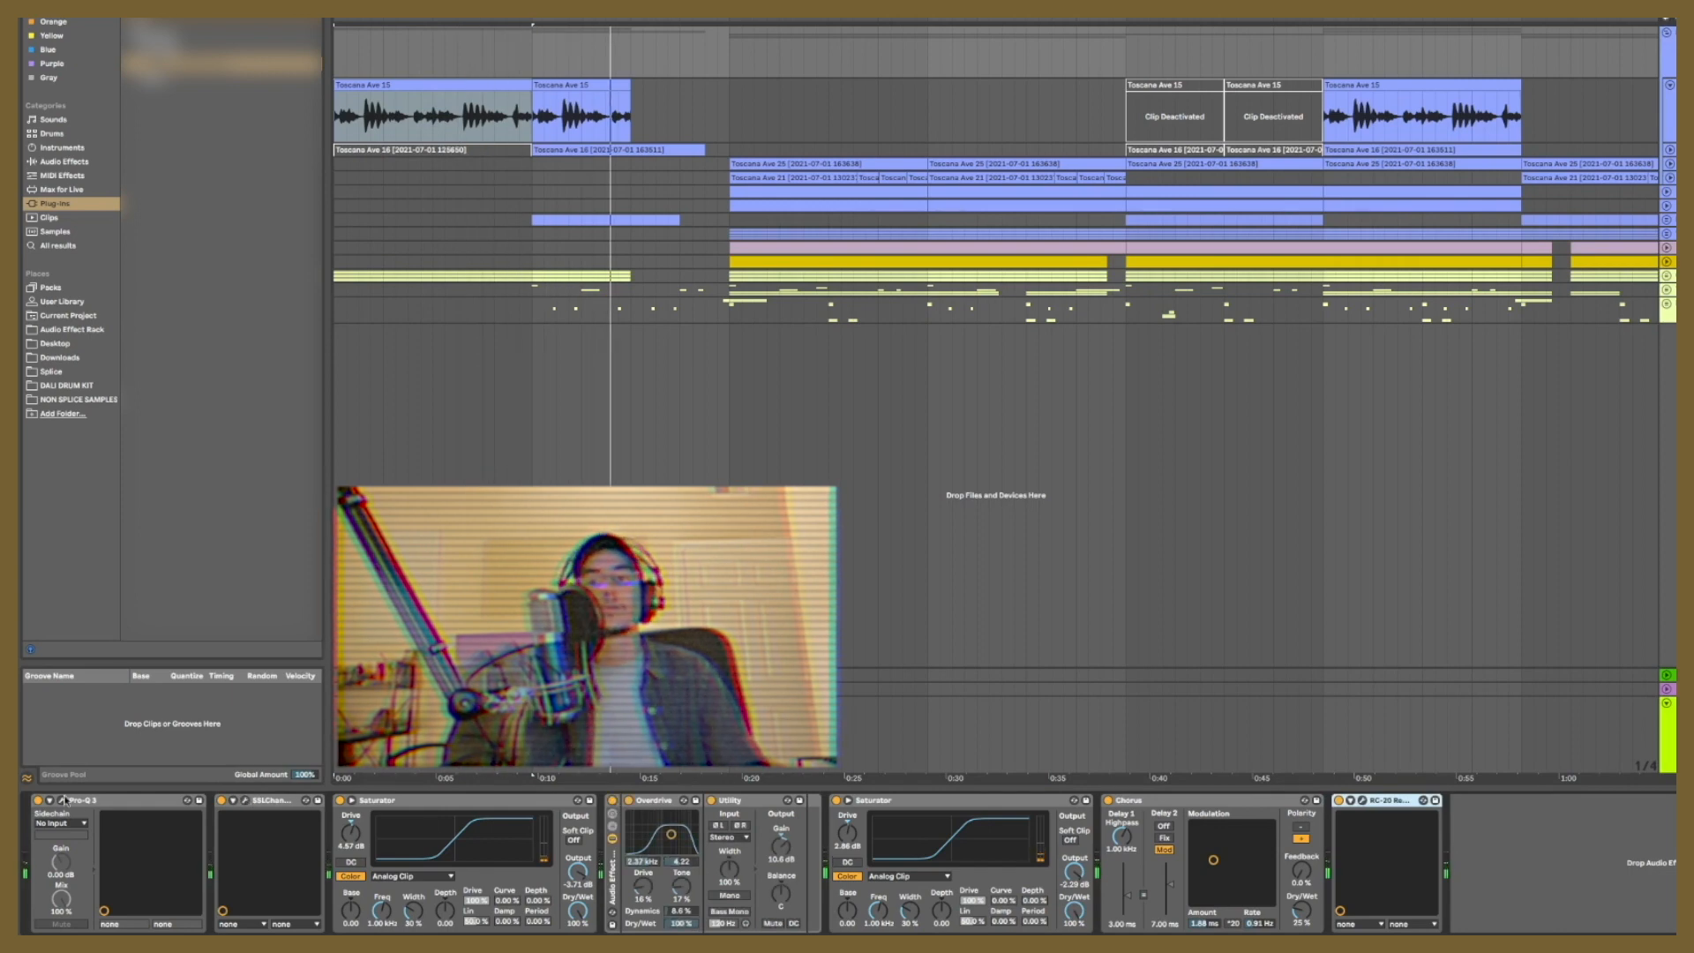
click(63, 800)
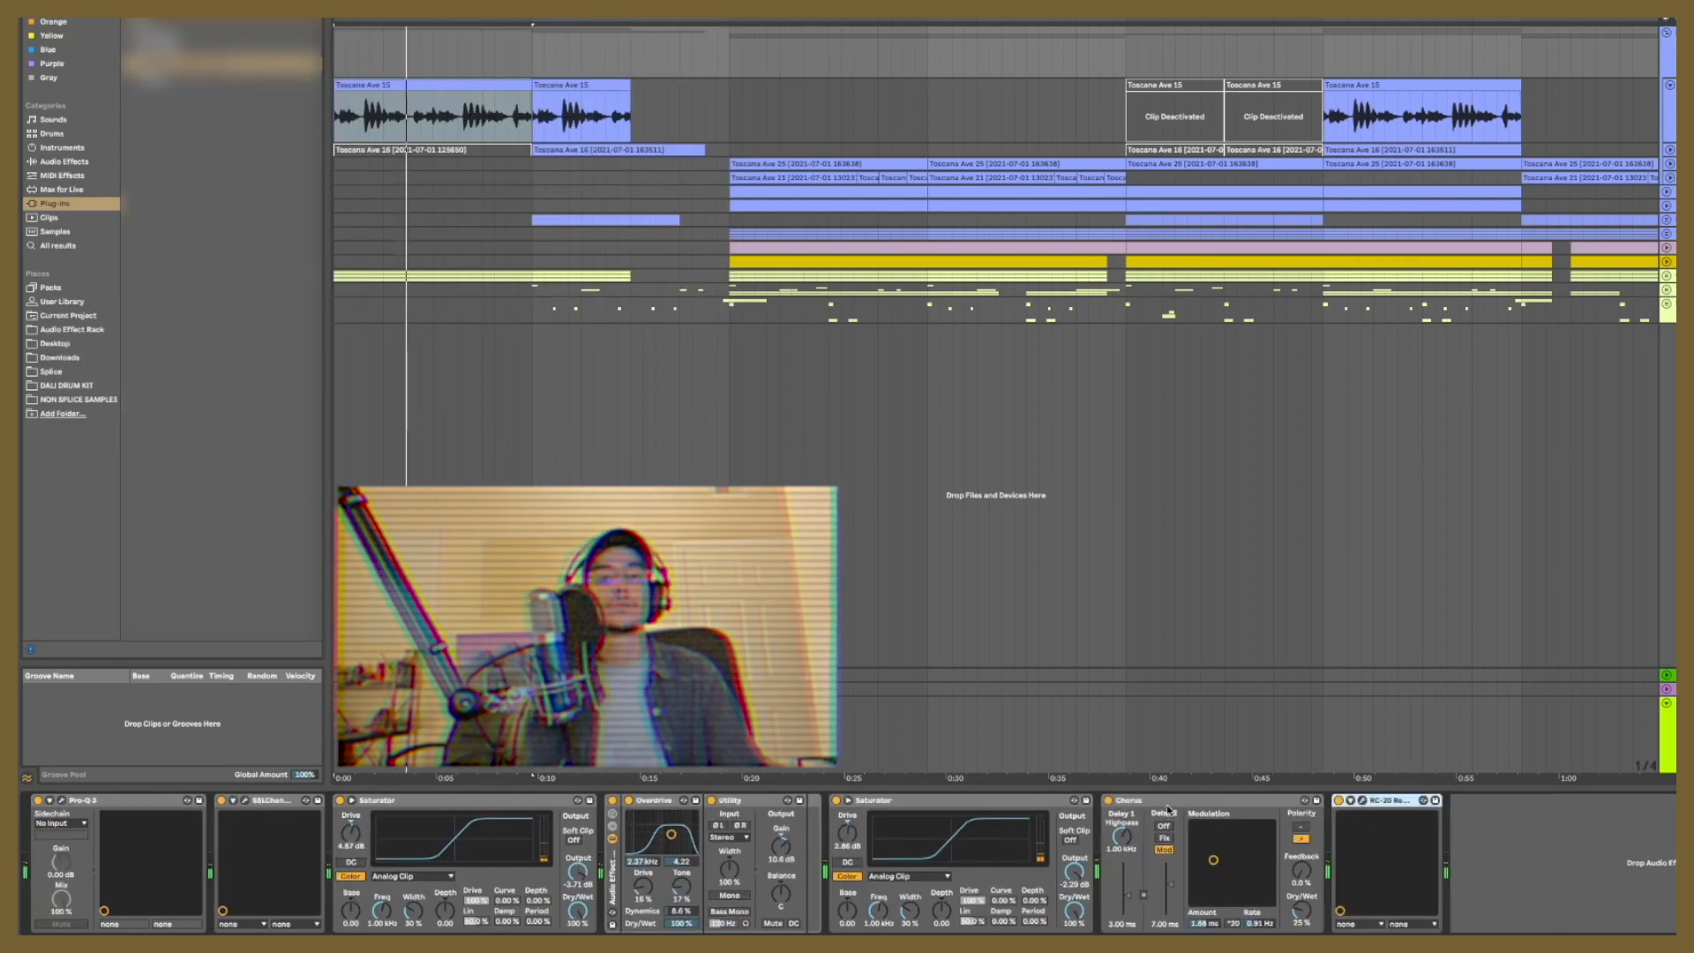
key(ctrl+alt+l)
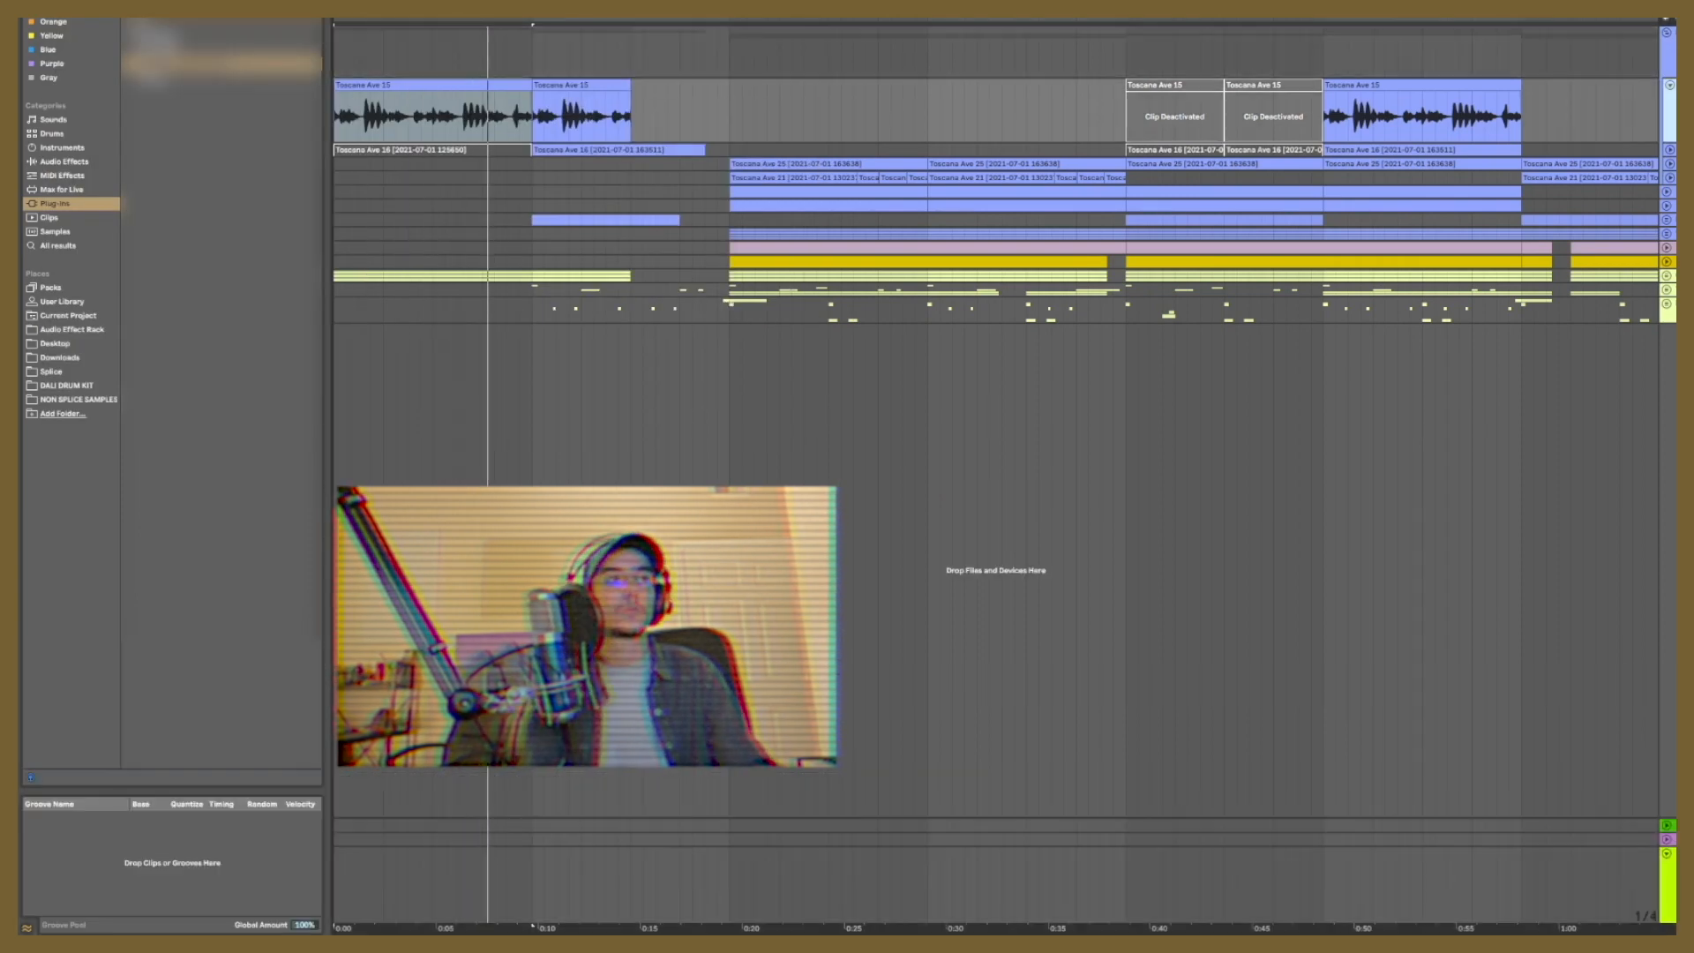
key(ctrl+alt+l)
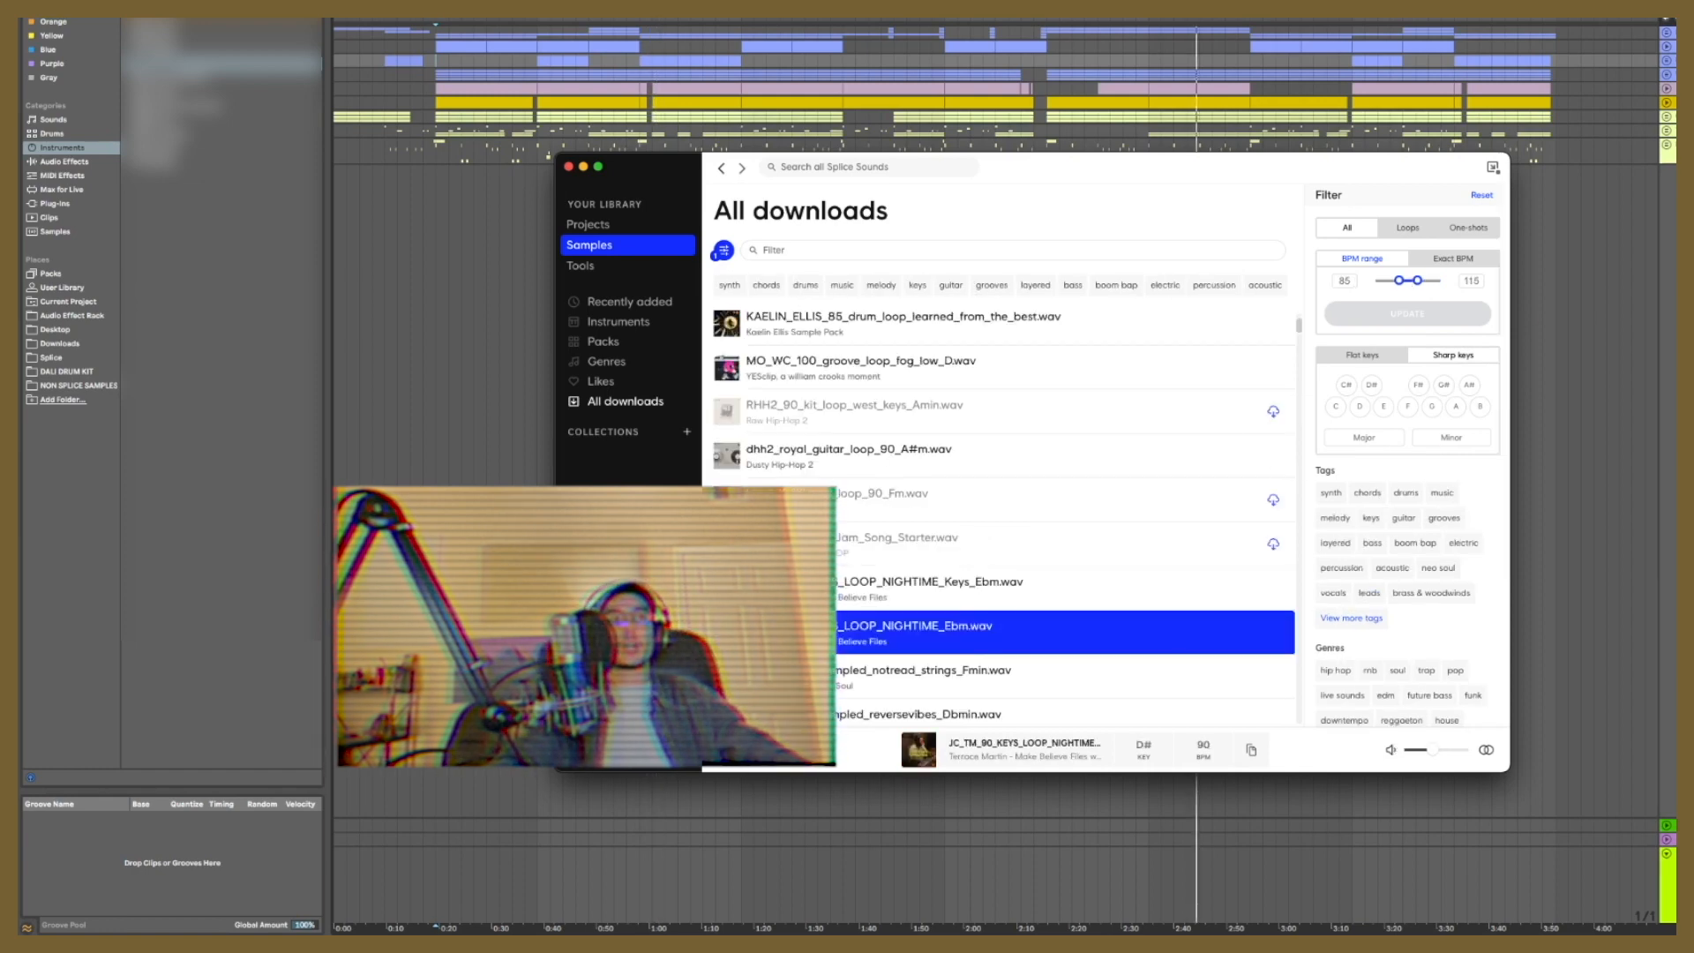
Step: Import the 90 BPM nighttime keys loop from Splice onto a new track at the arrangement's end, and play it
drag(1003, 624, 1558, 197)
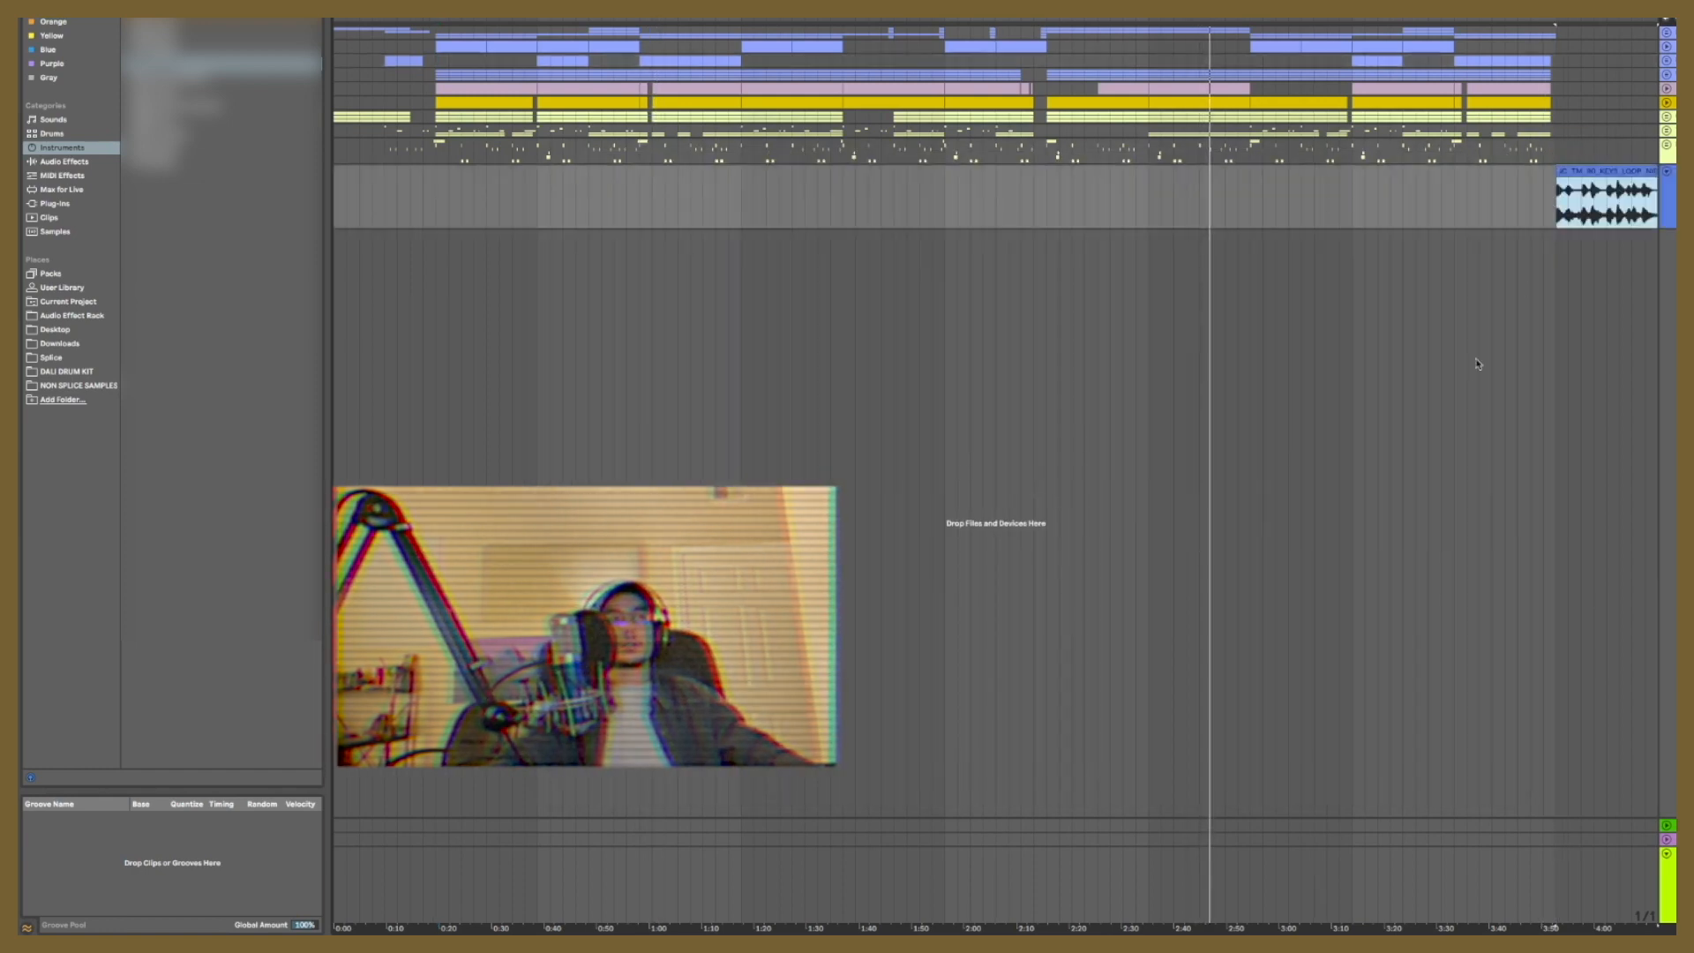
key(space)
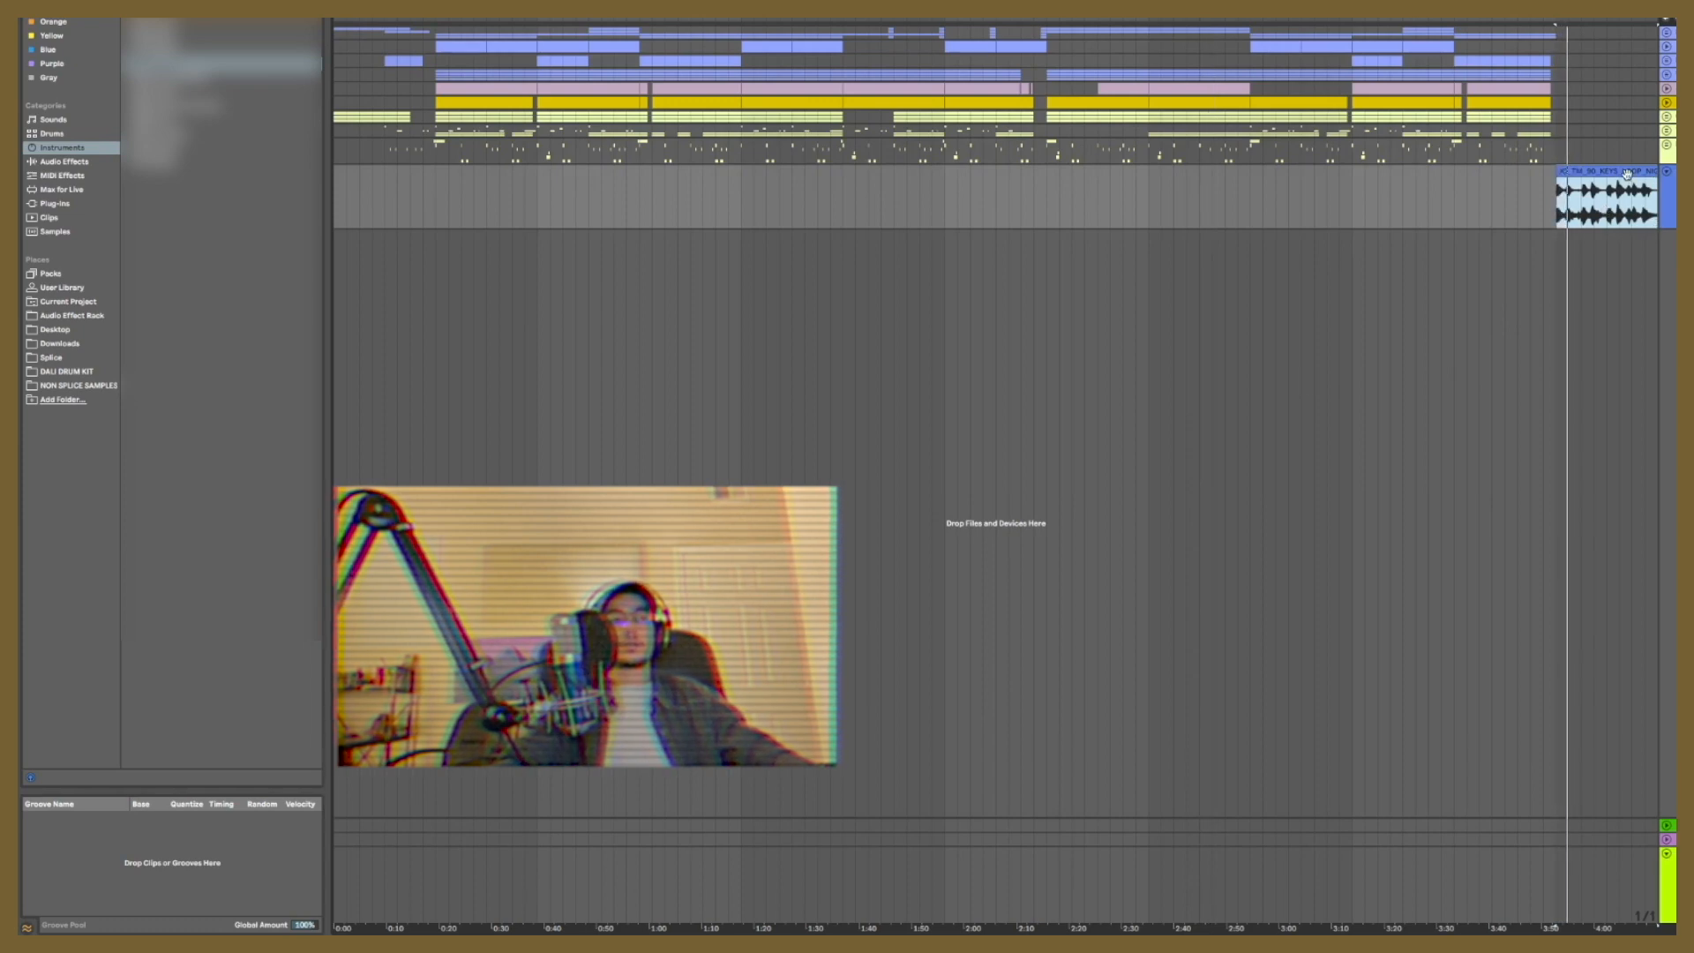
drag(1560, 19, 1456, 28)
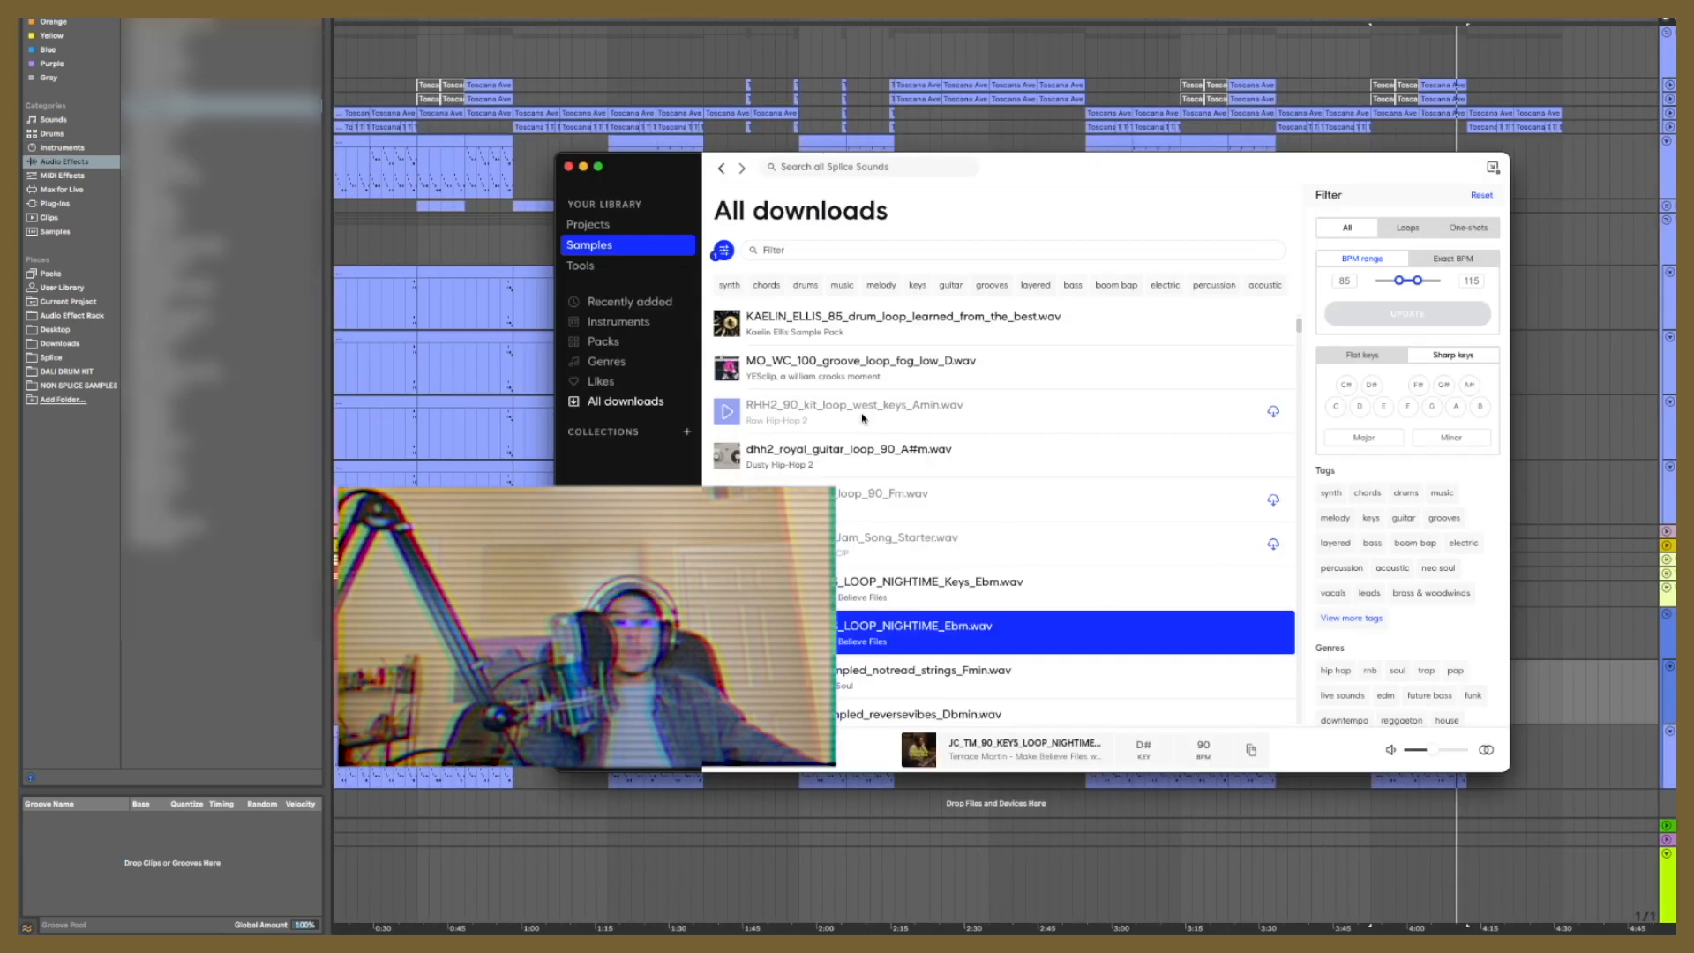
Step: Browse the downloaded Splice loops, play the arrangement from the start of the visible range, and switch back to Splice
scroll(899, 506, down, 3)
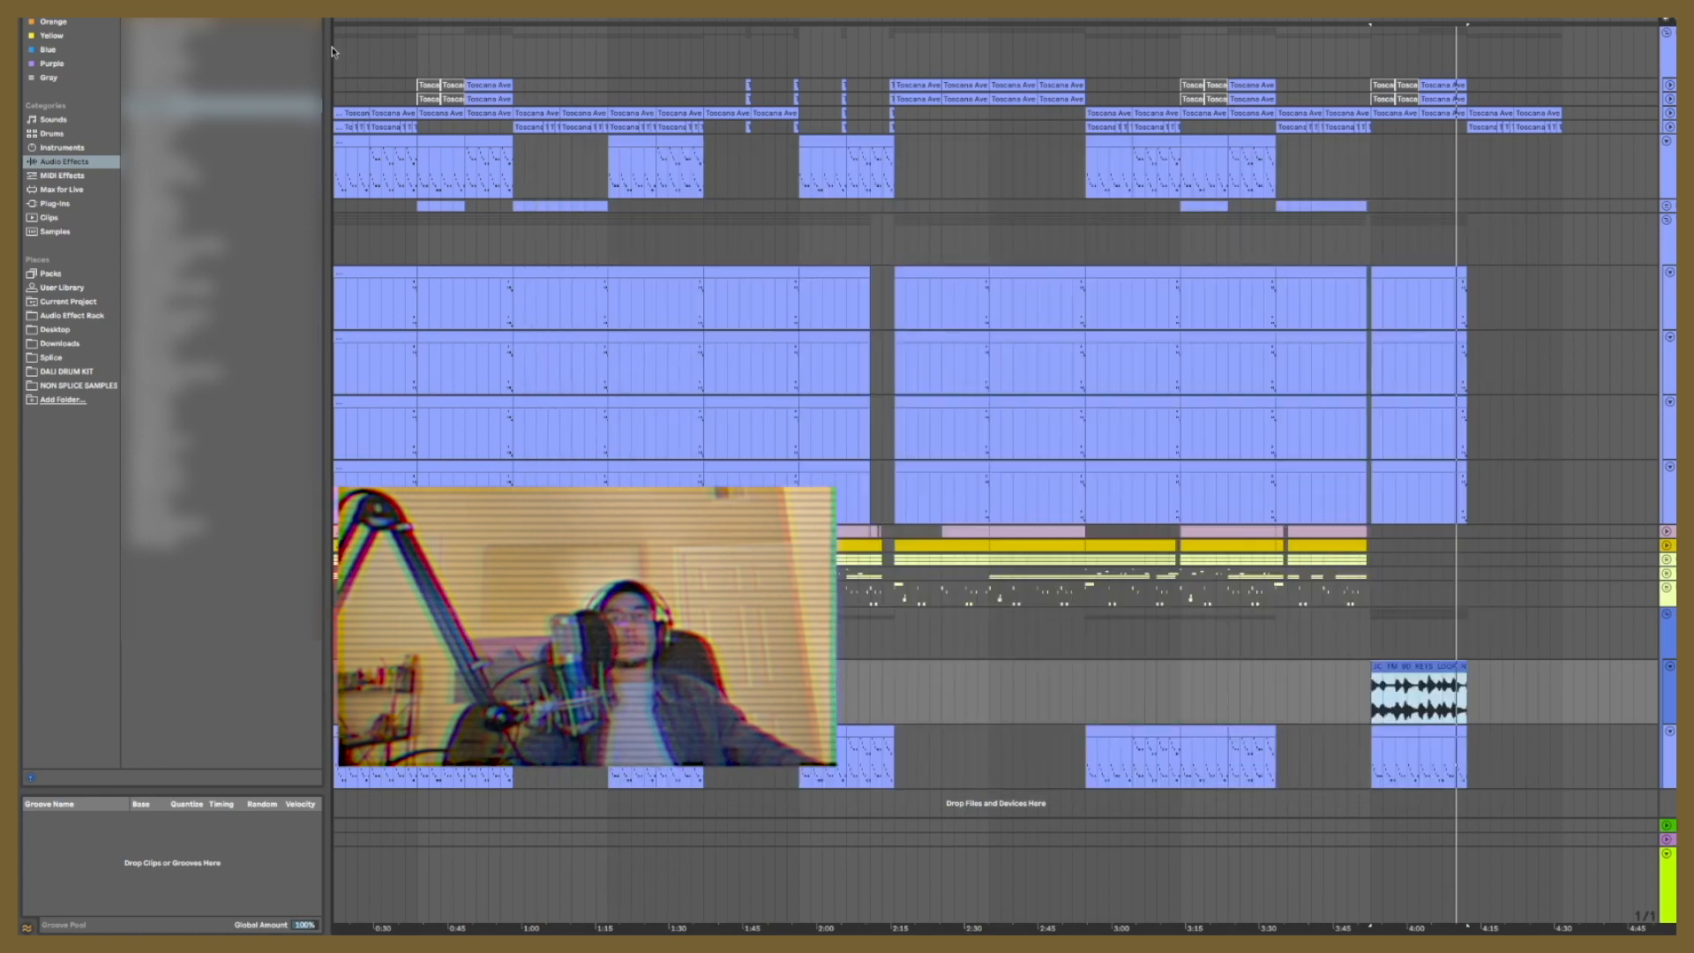
click(335, 53)
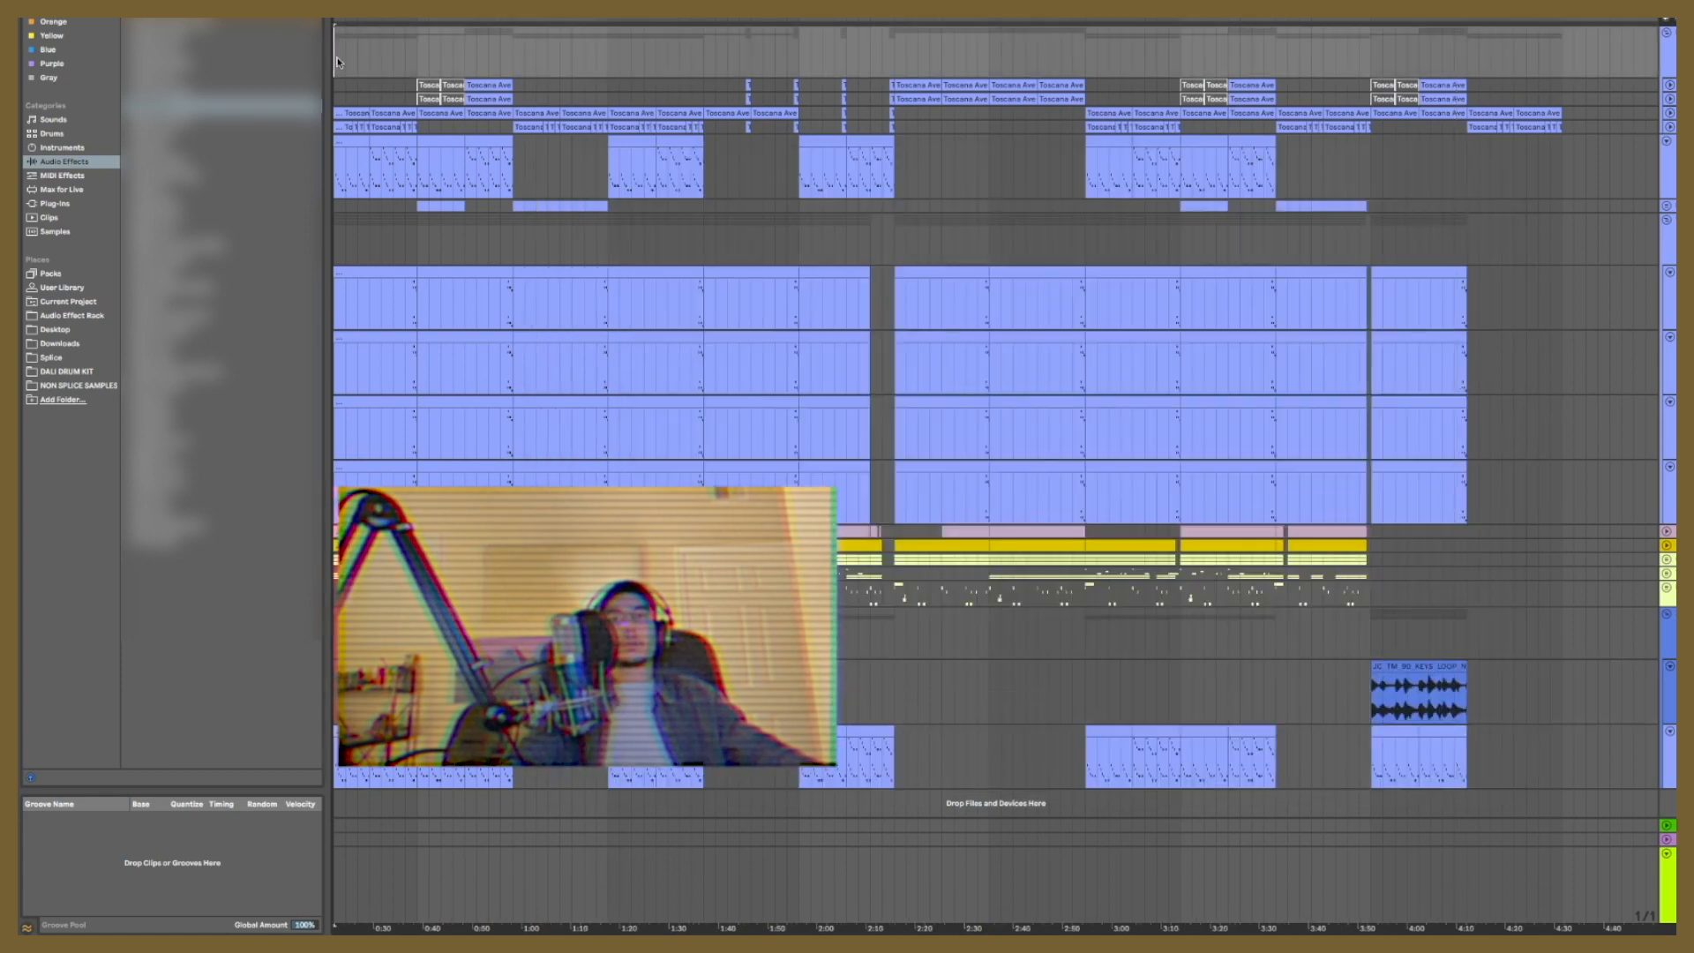
key(space)
mouse_move(1253, 932)
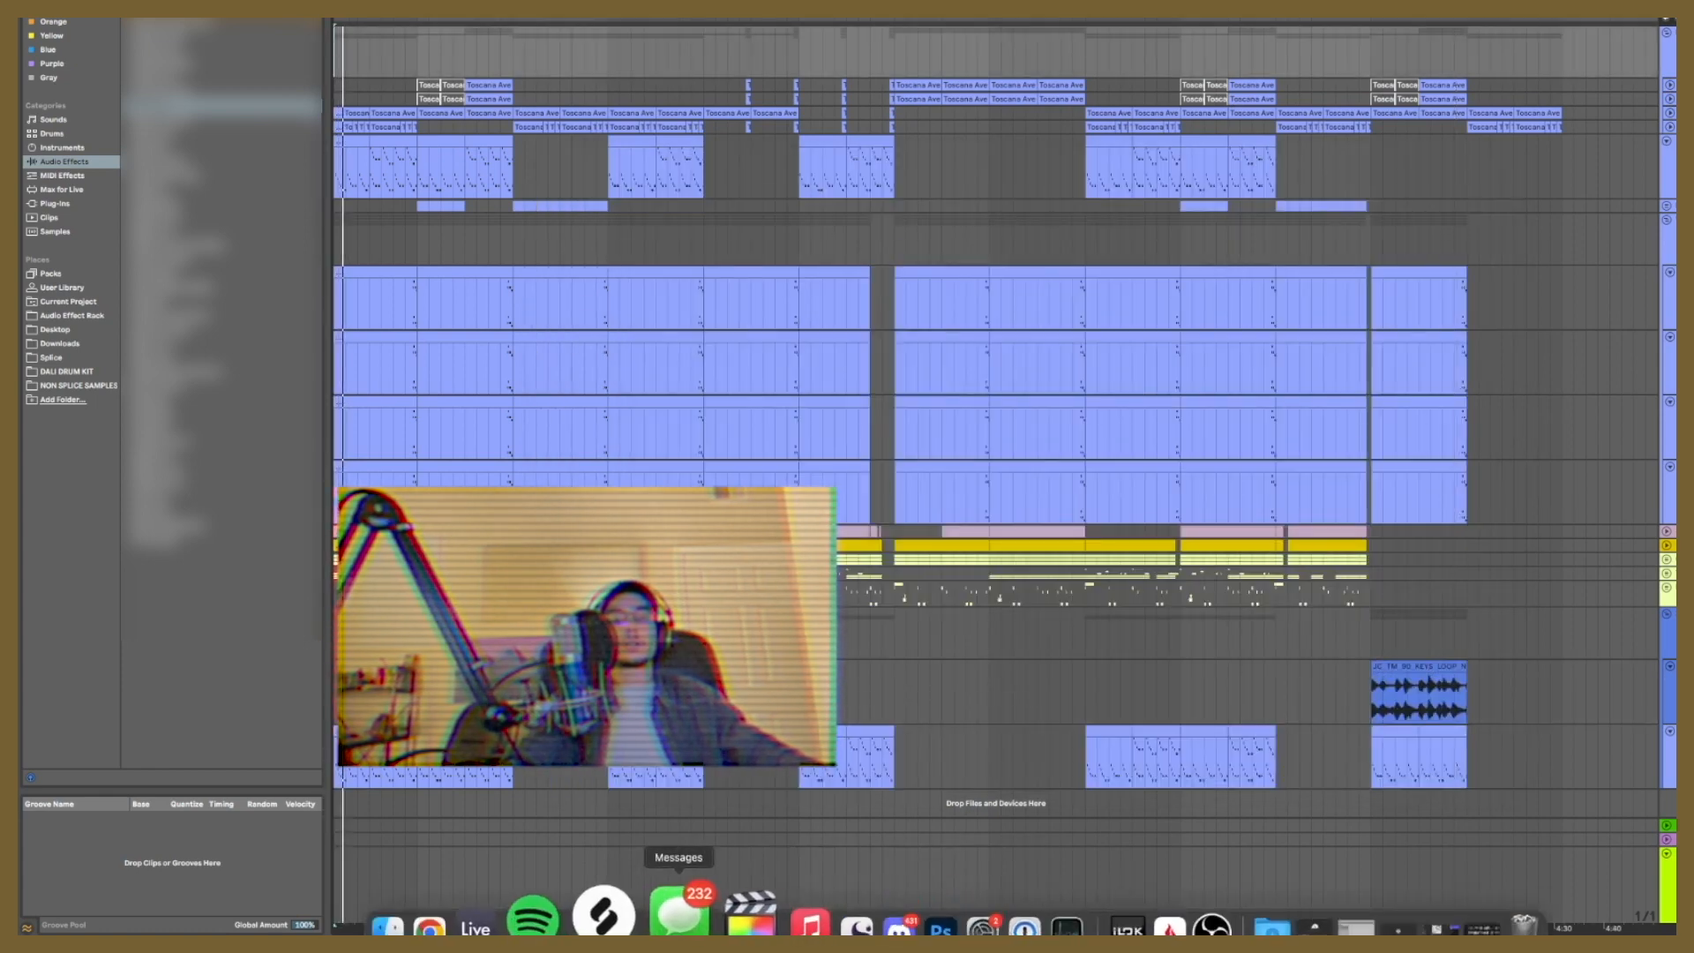
click(609, 922)
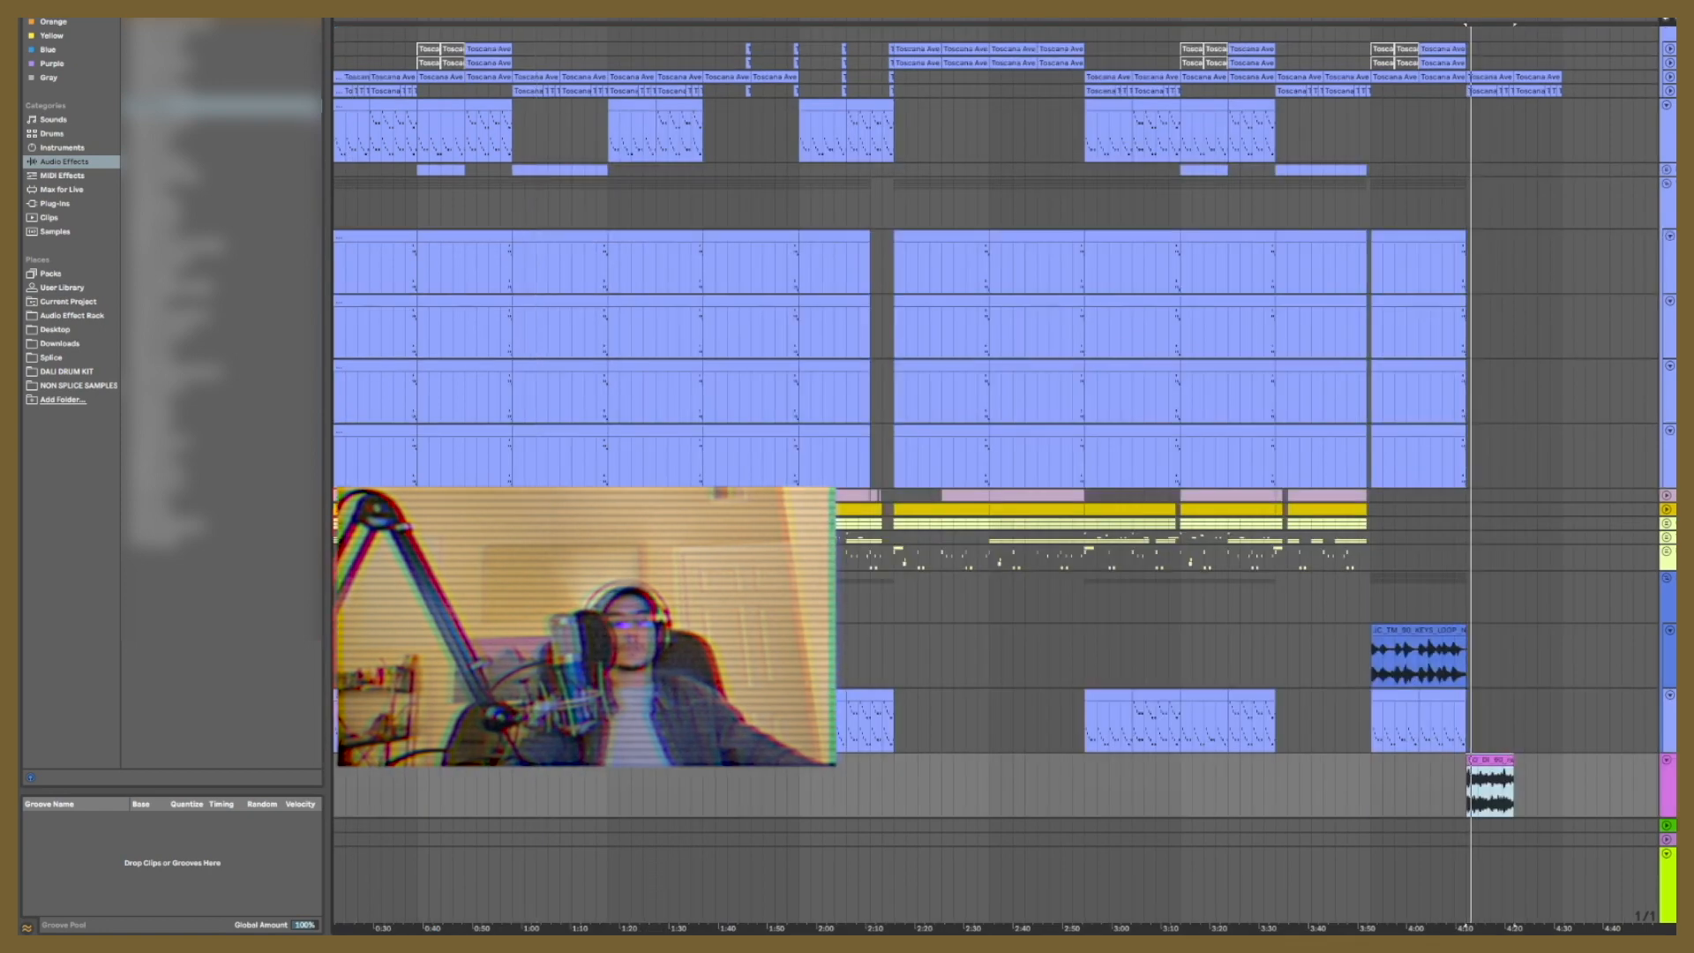
Step: Select the Toscana Ave clip above the pink resampled loop, between about 4:10 and 4:30
scroll(1604, 762, down, 1)
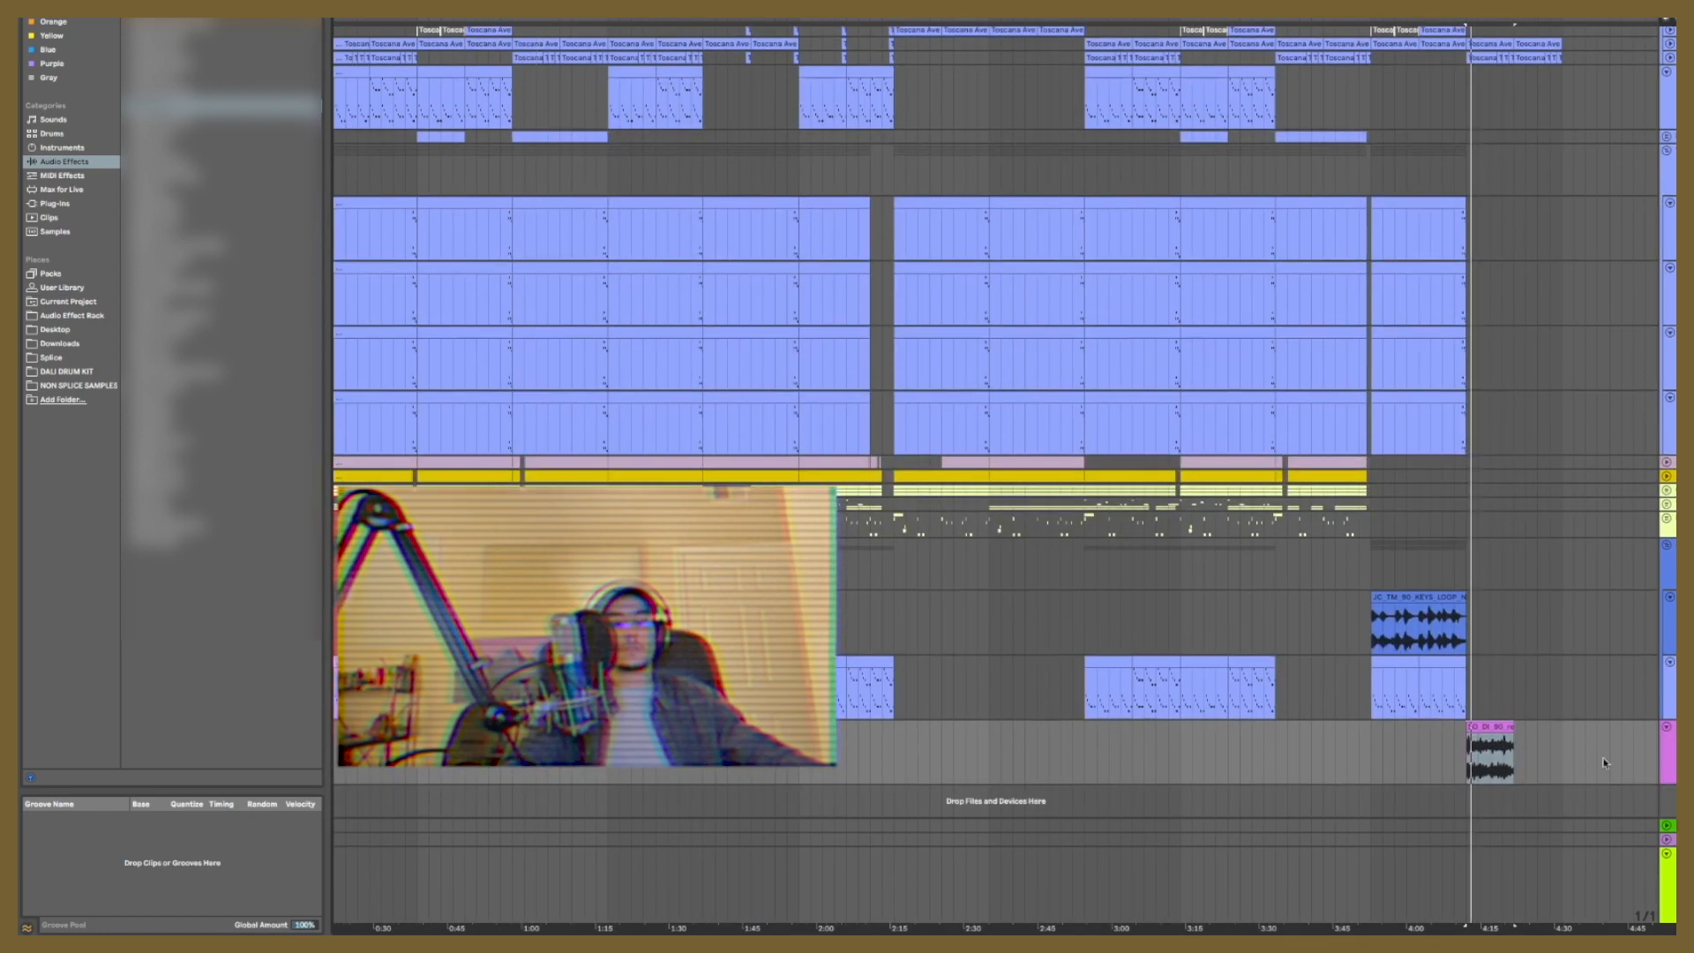
scroll(1604, 762, up, 2)
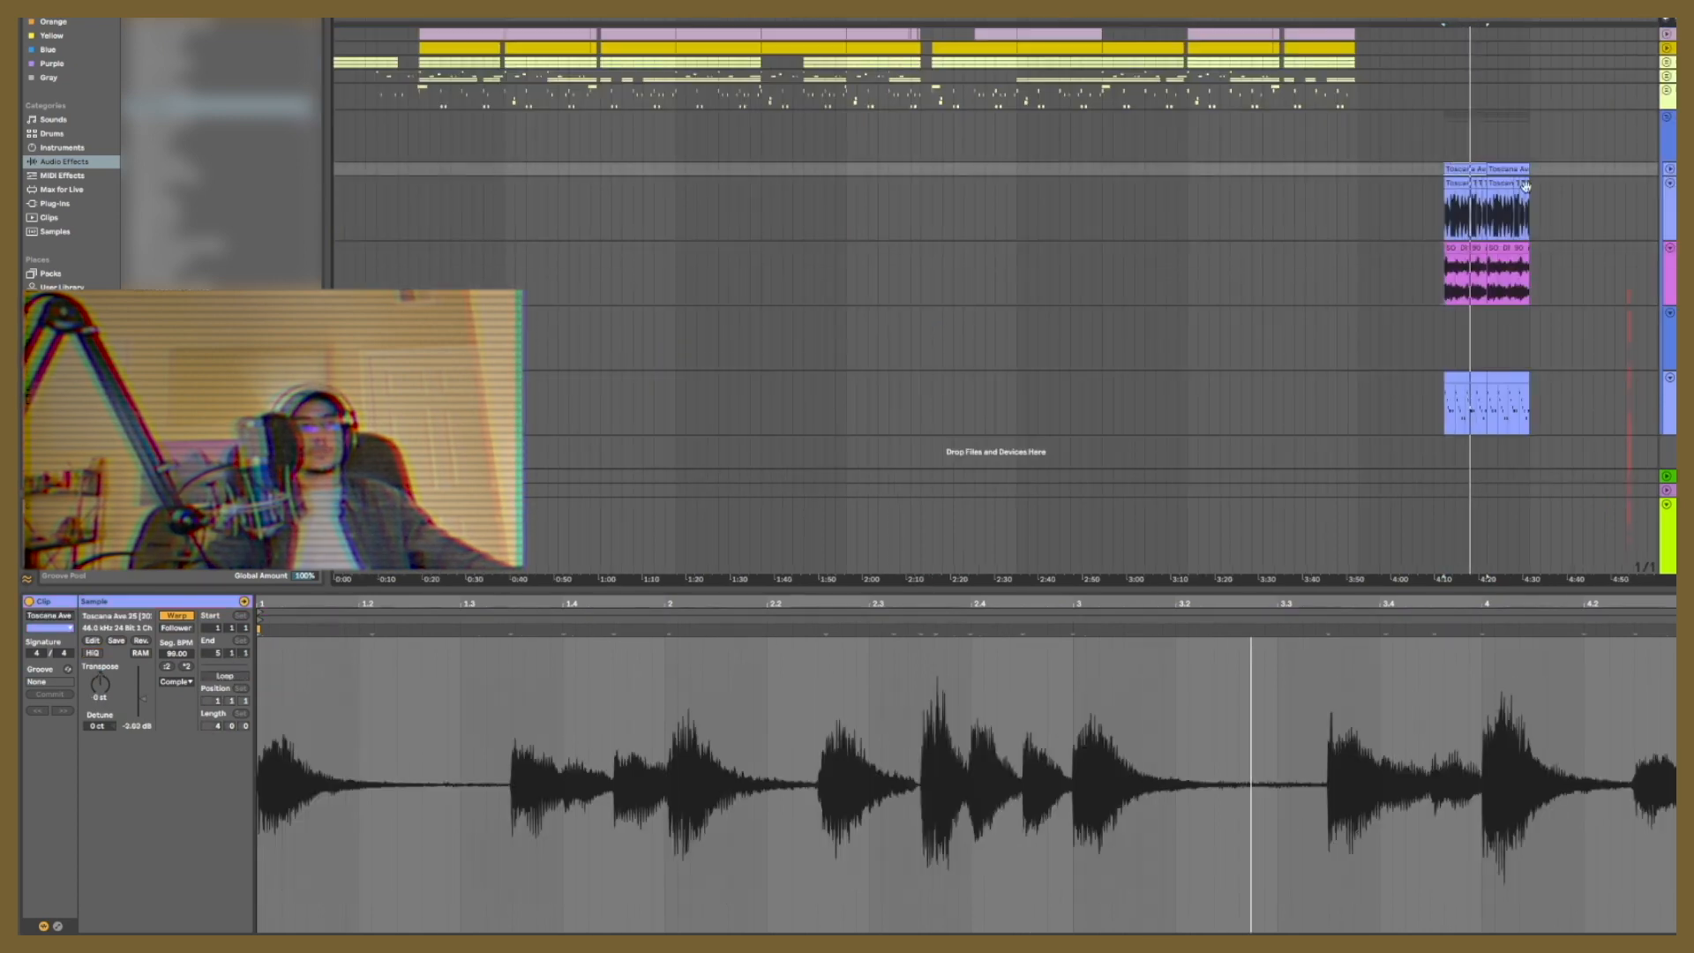
click(1524, 185)
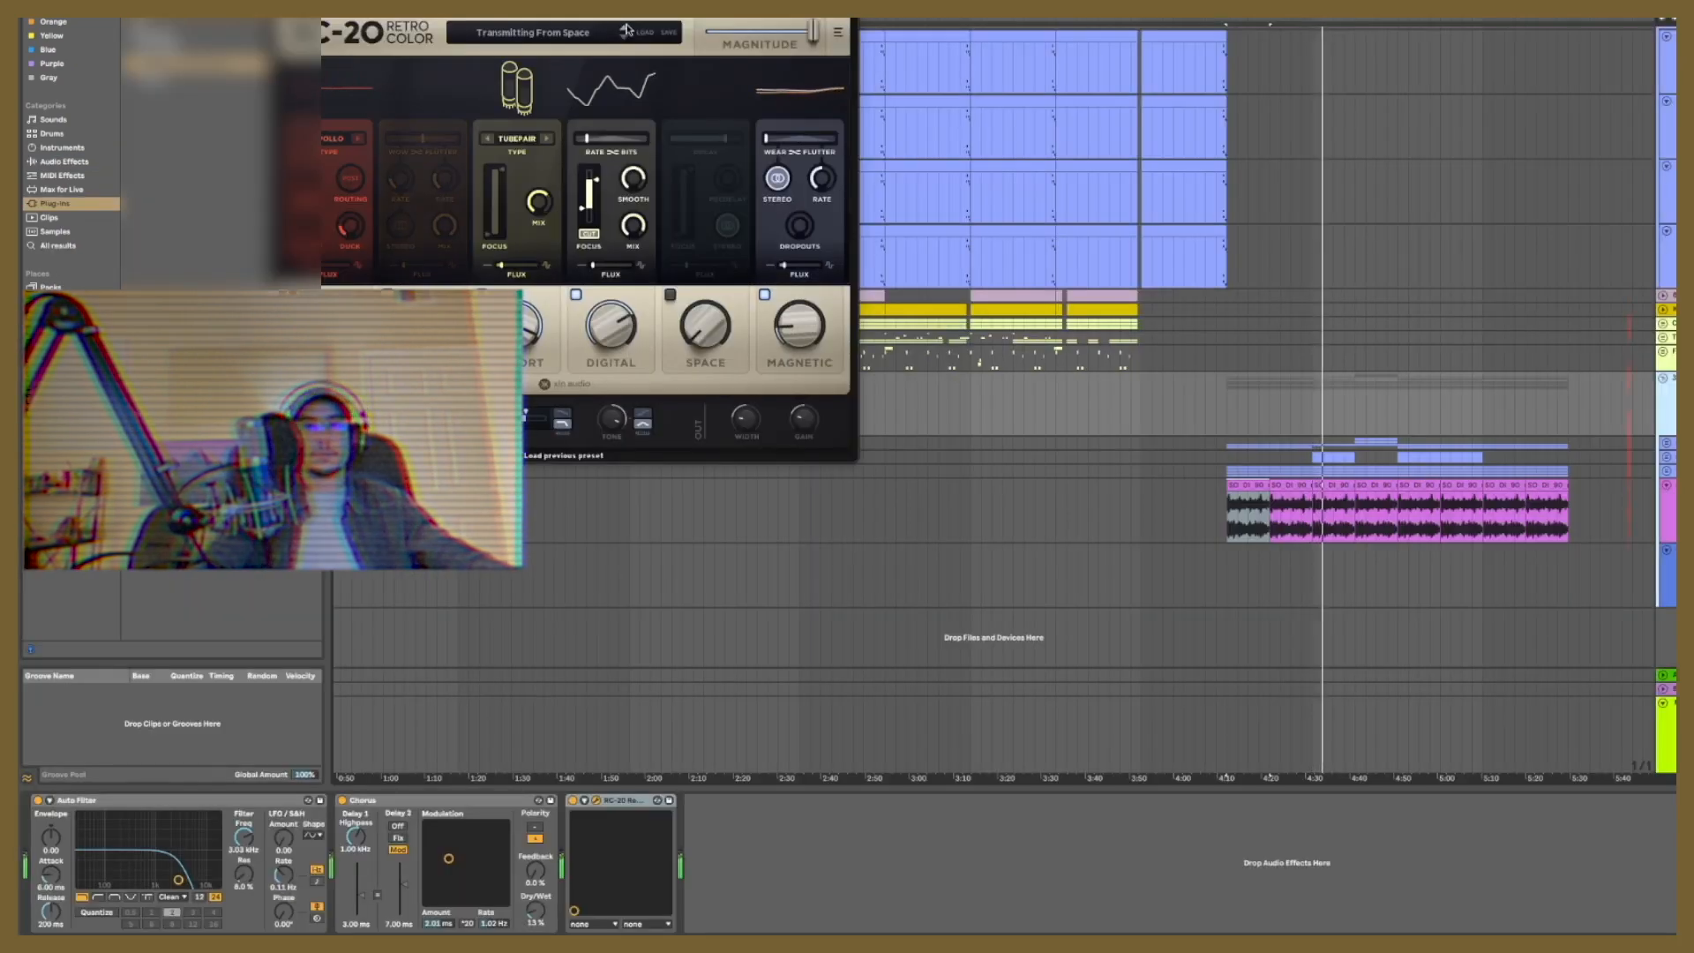
Step: Step back through the RC-20 Retro Color presets from Transmitting From Space, going past Strange Space
click(627, 32)
click(628, 30)
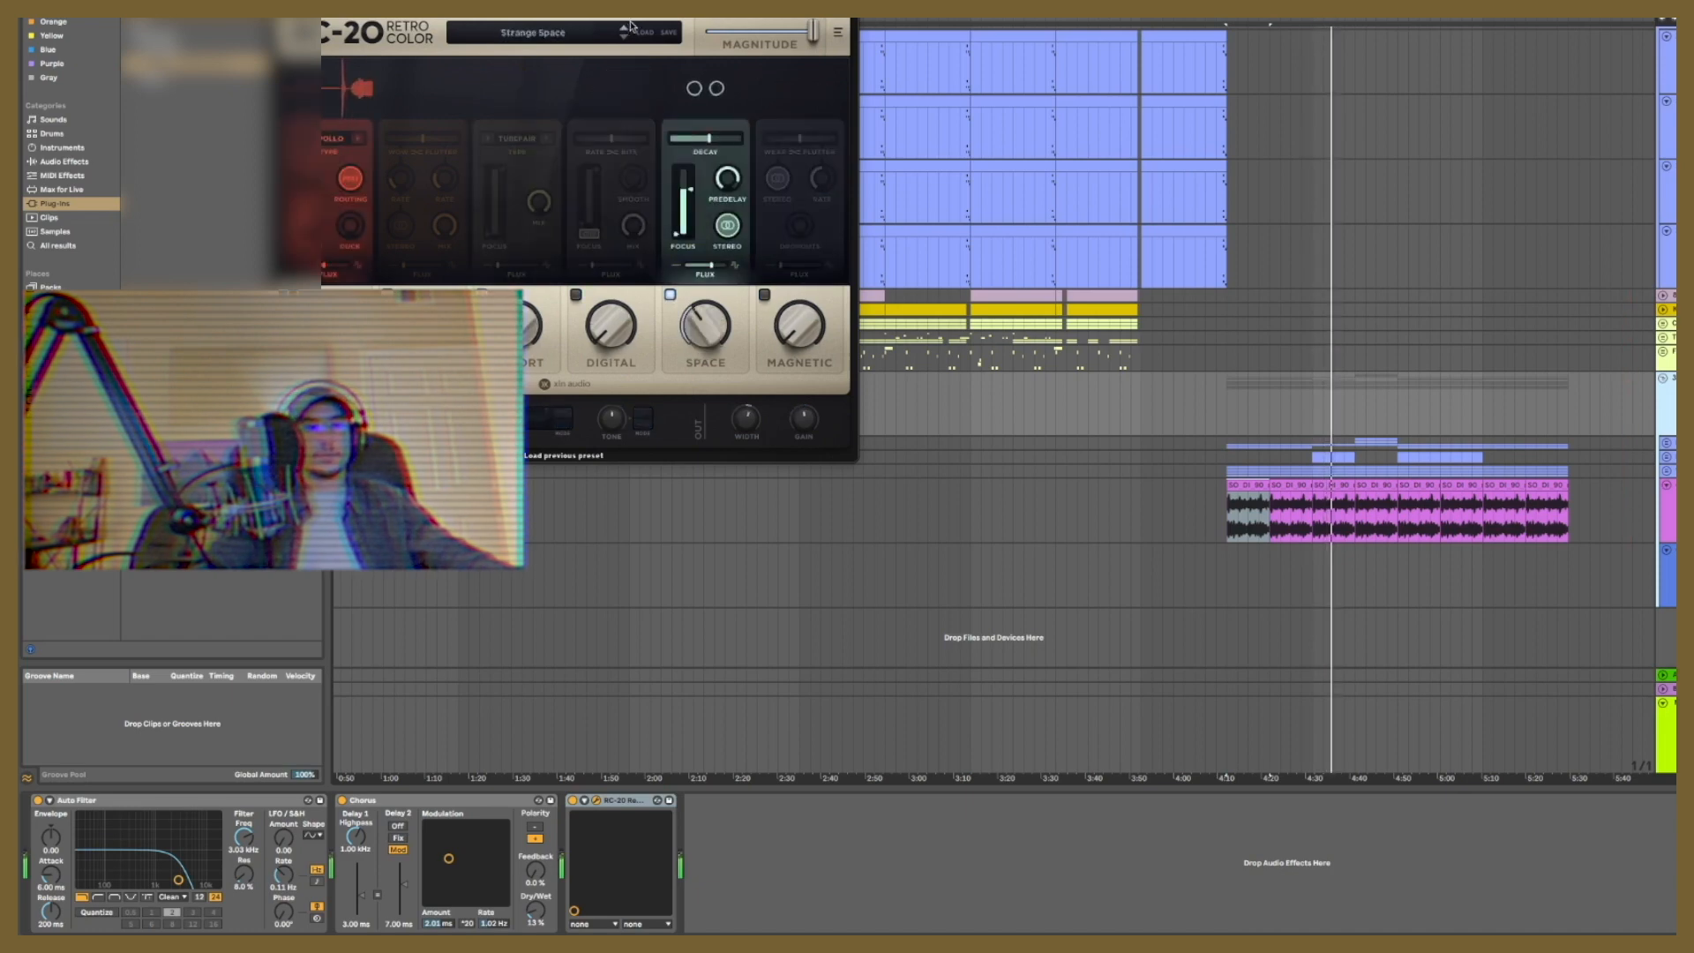
click(628, 30)
click(630, 29)
click(630, 27)
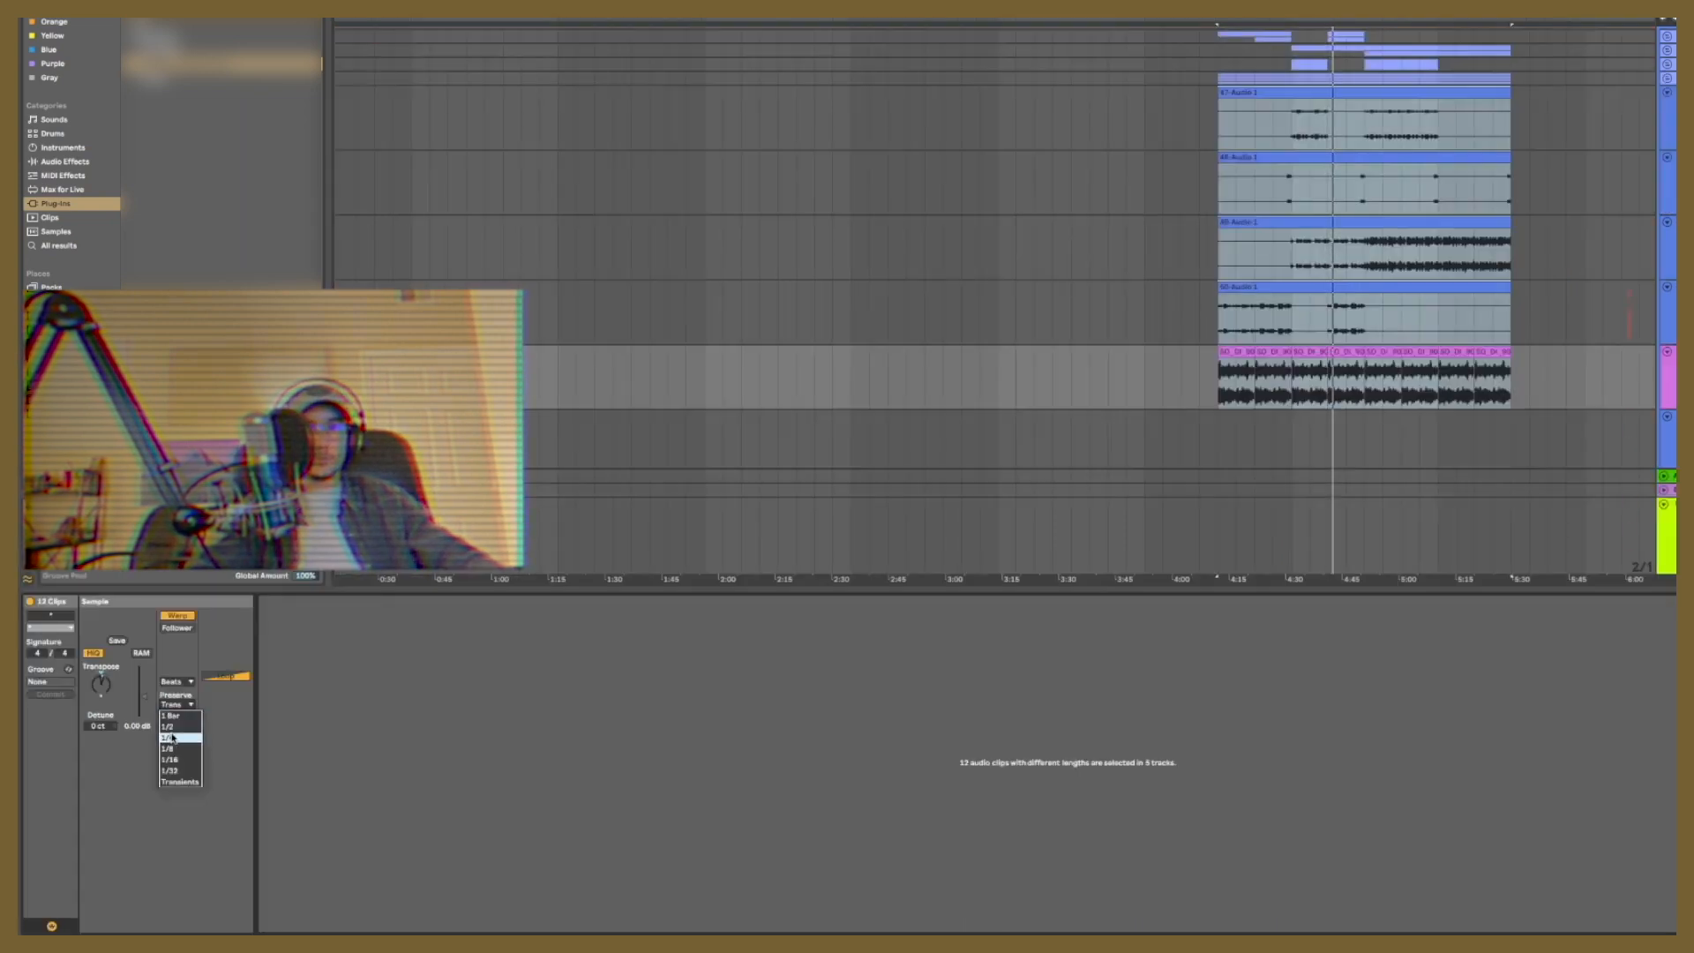
Step: Set the Beats warp Preserve value of the selected audio clips to 1/2
click(171, 704)
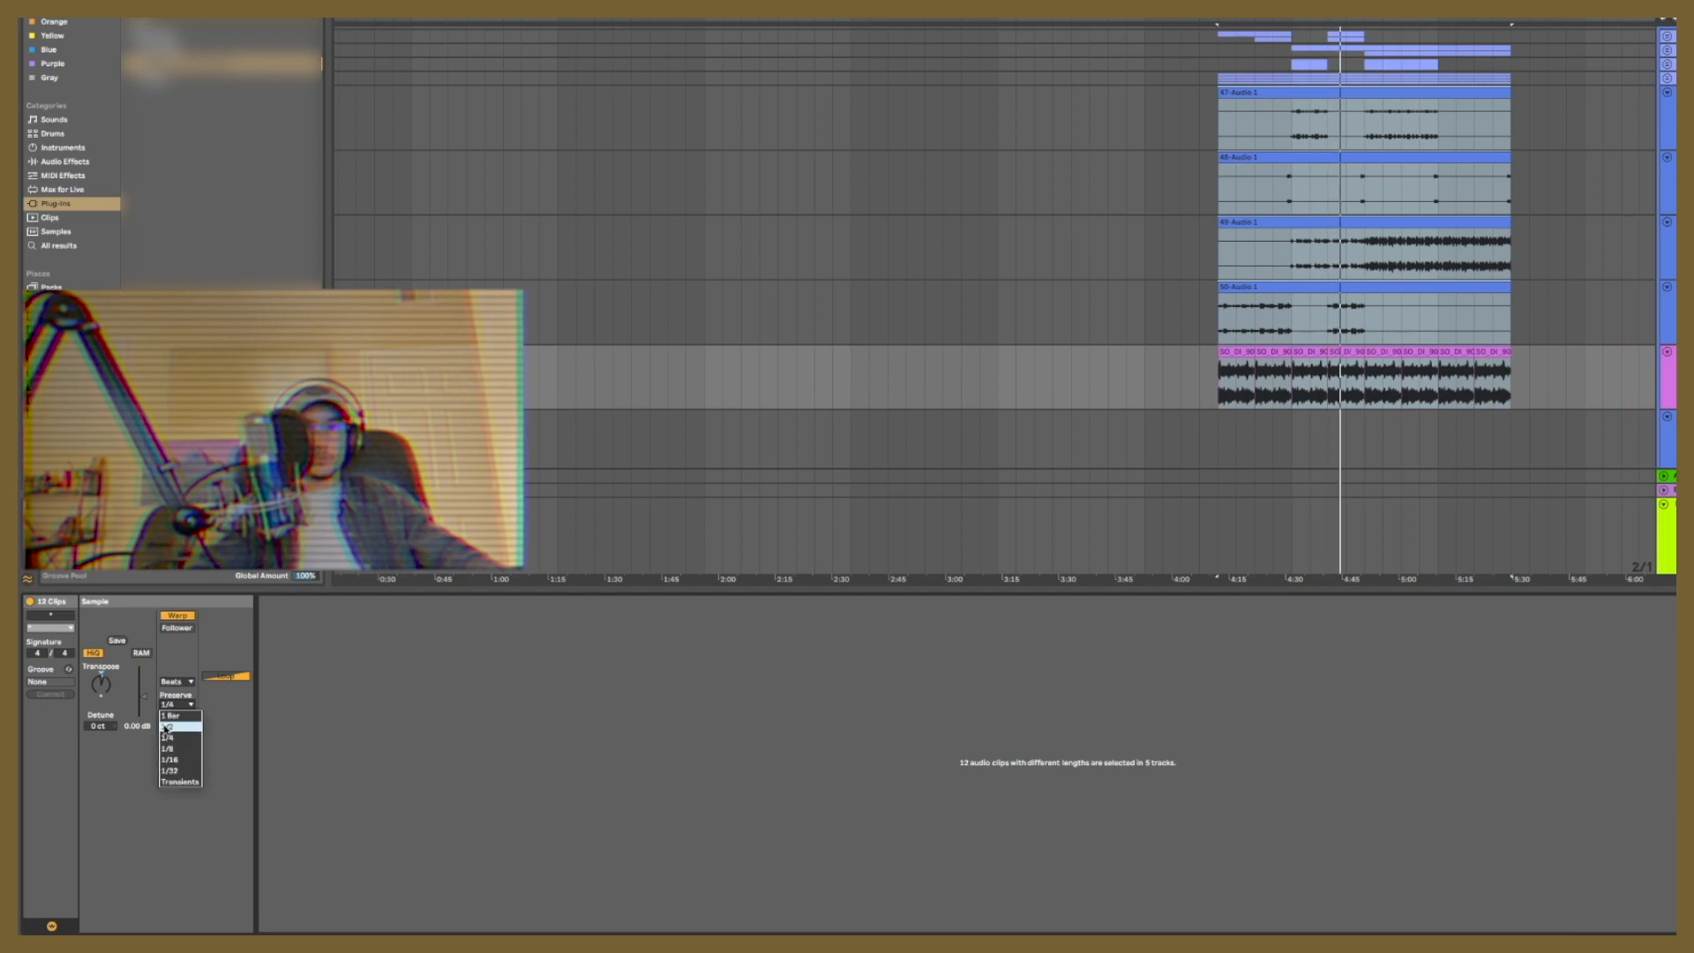
click(164, 726)
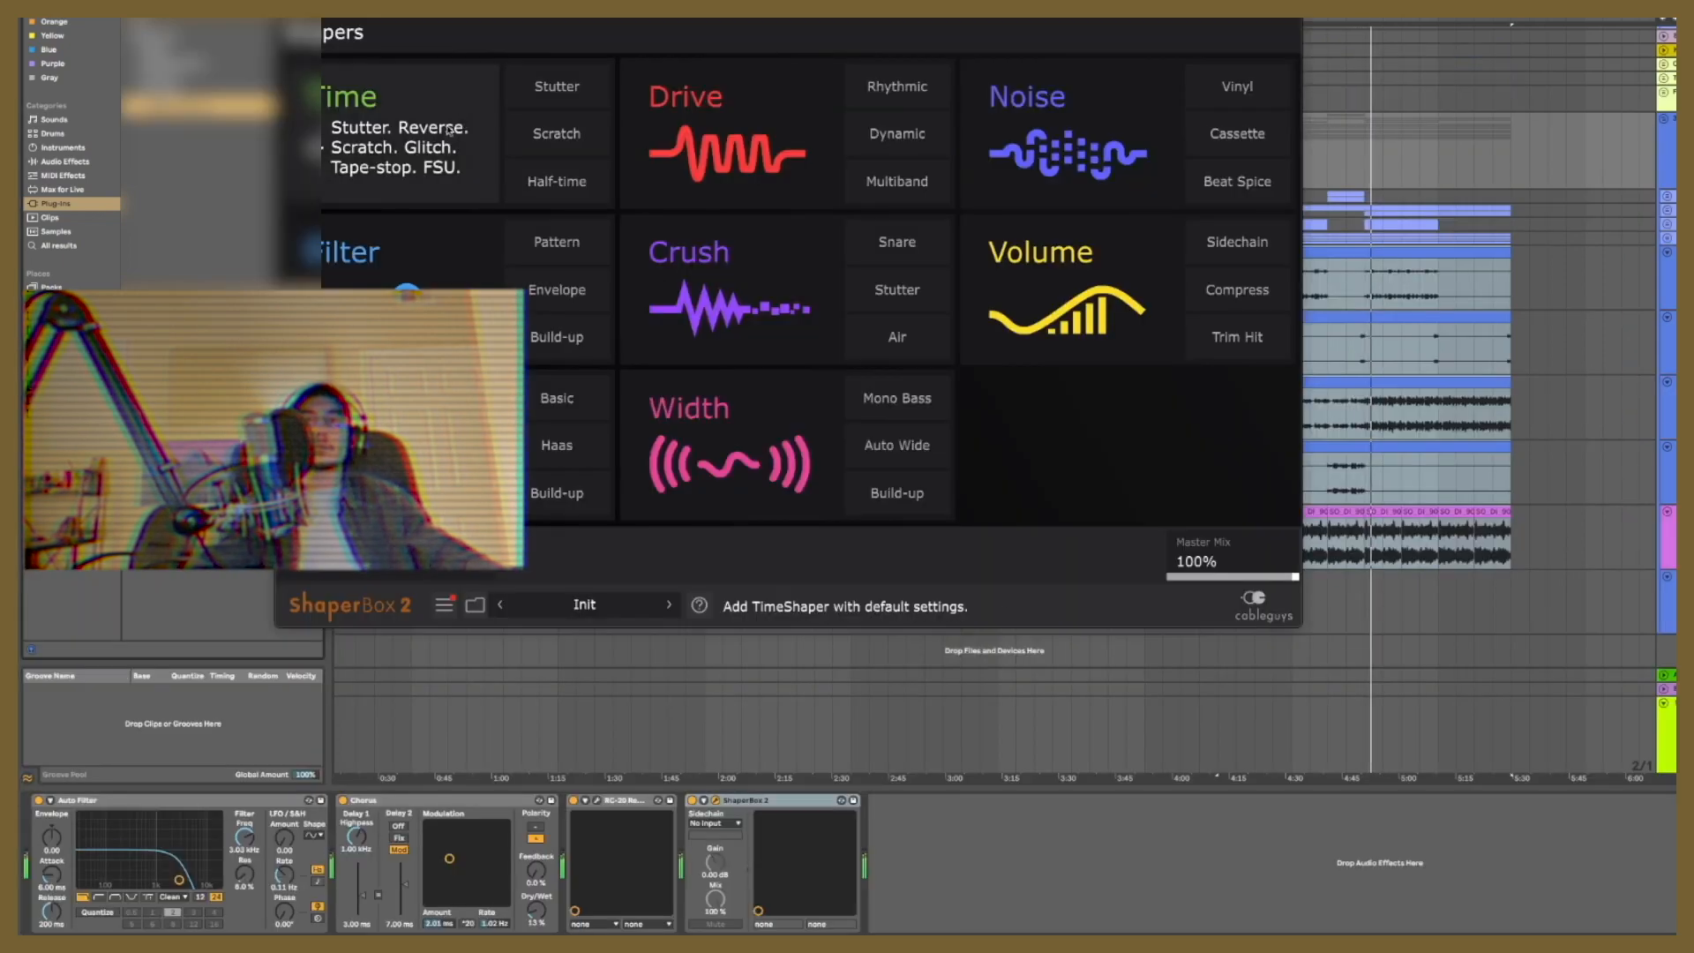
Step: Try ShaperBox 2 time and filter patterns, apply the Rhythm 4 volume pattern, and adjust its LFO length
click(433, 132)
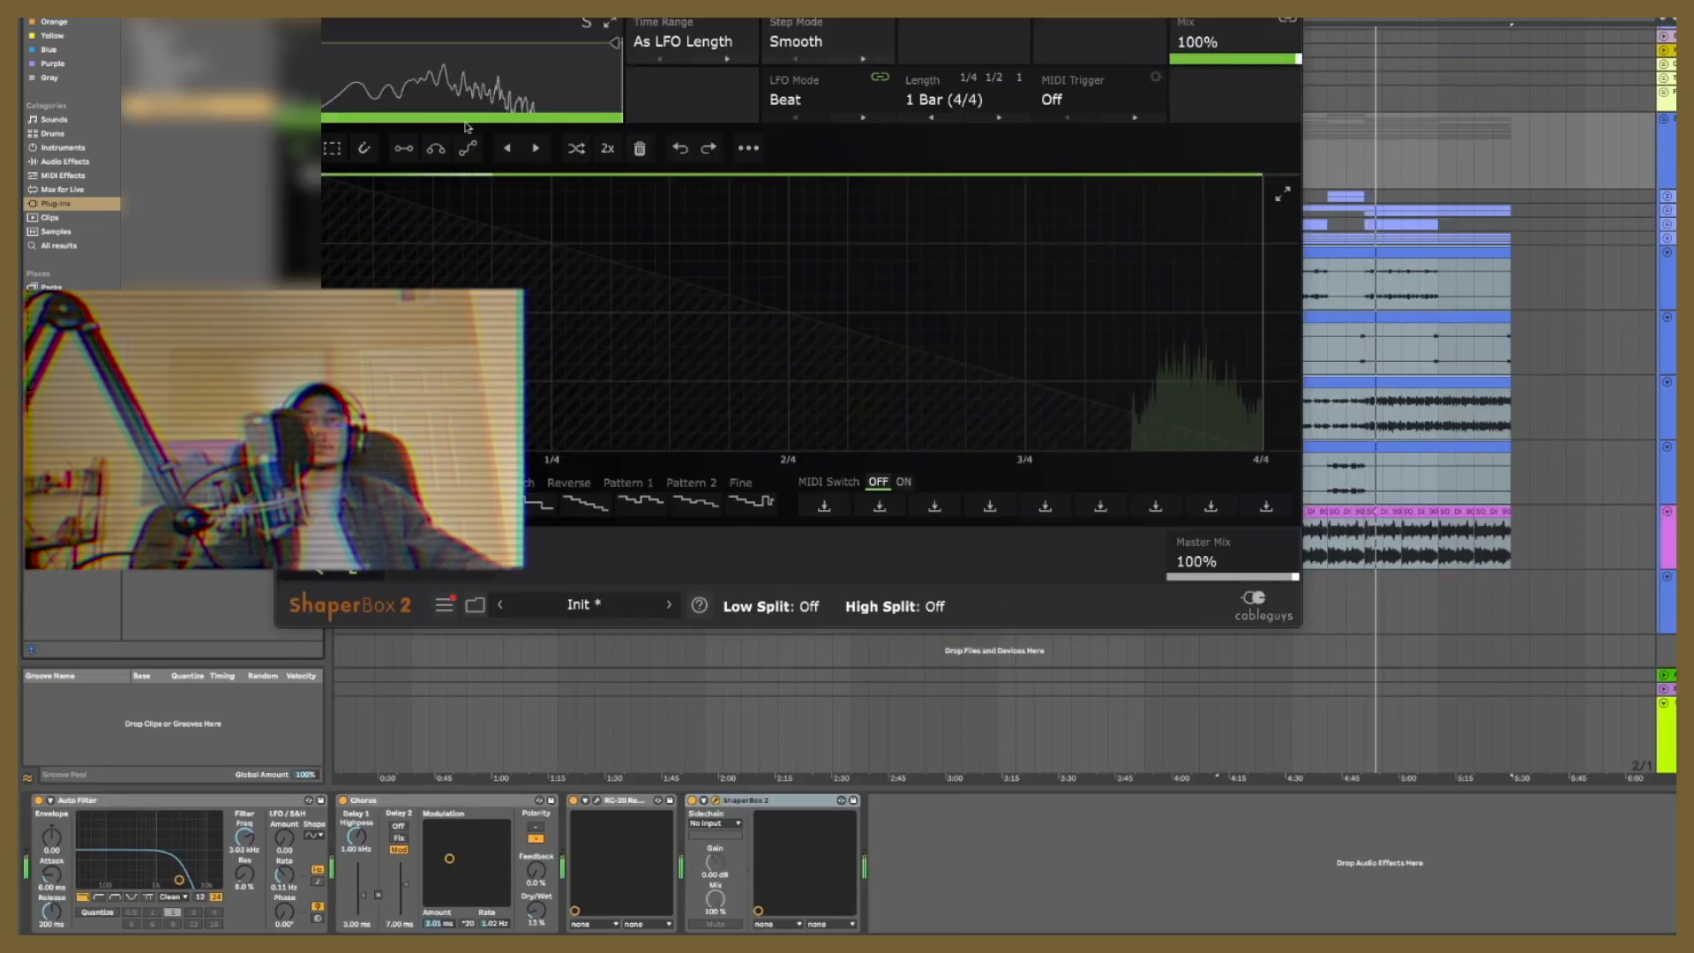
click(529, 503)
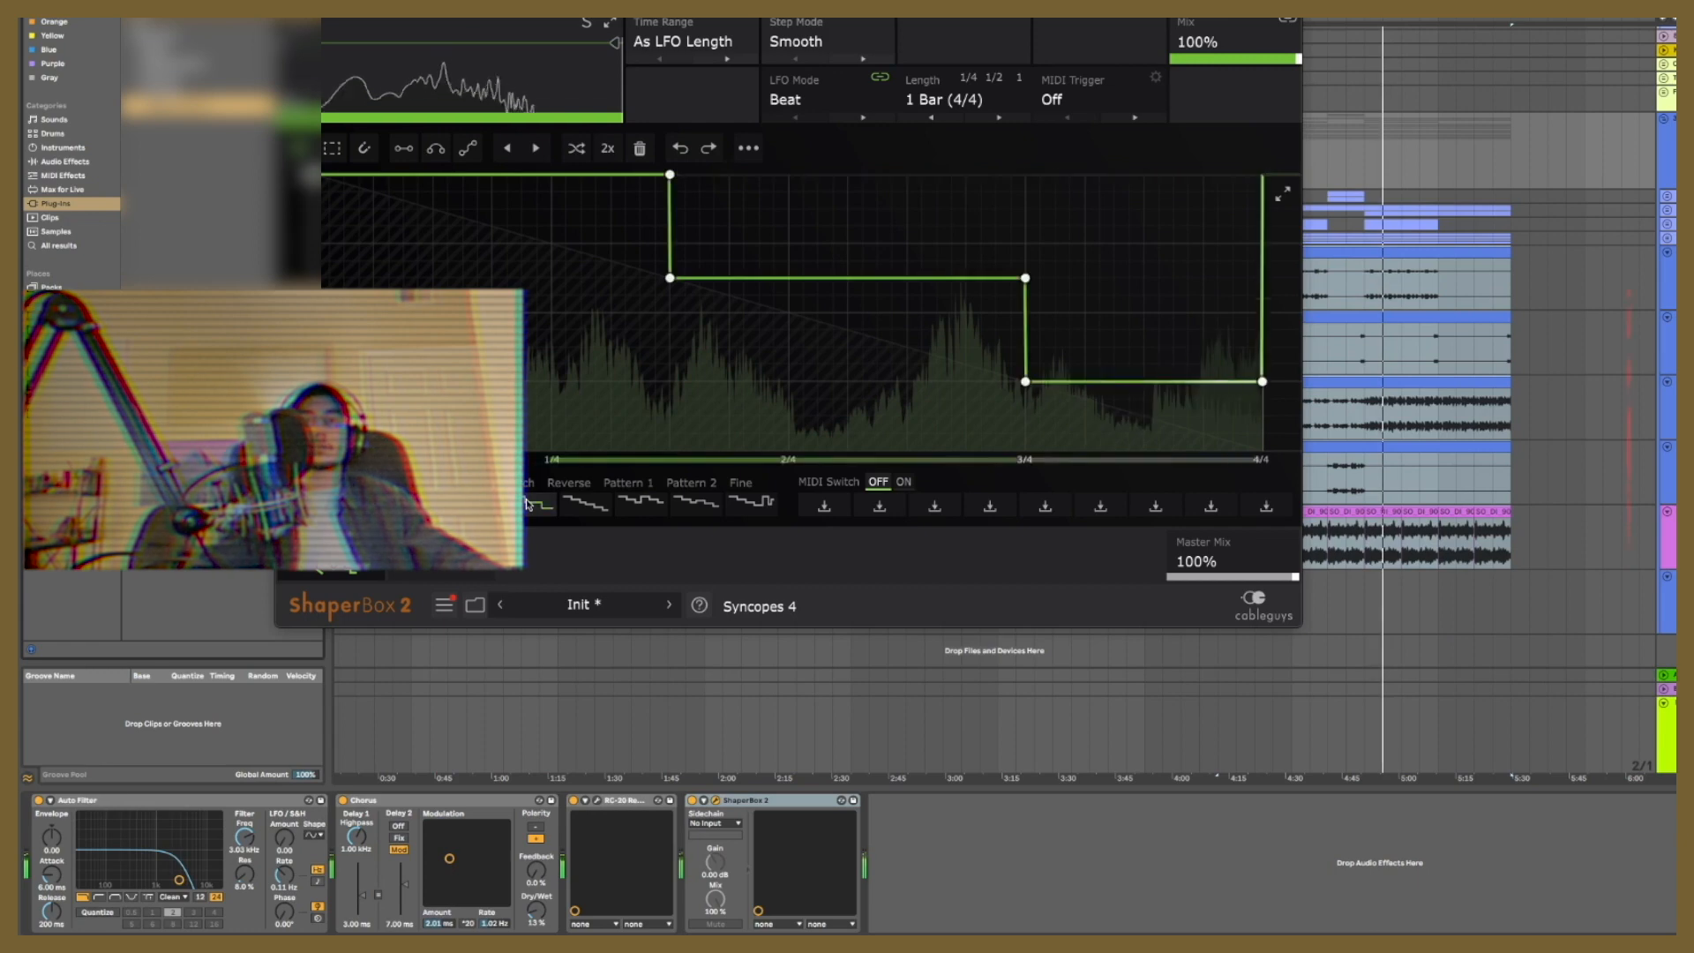
click(576, 510)
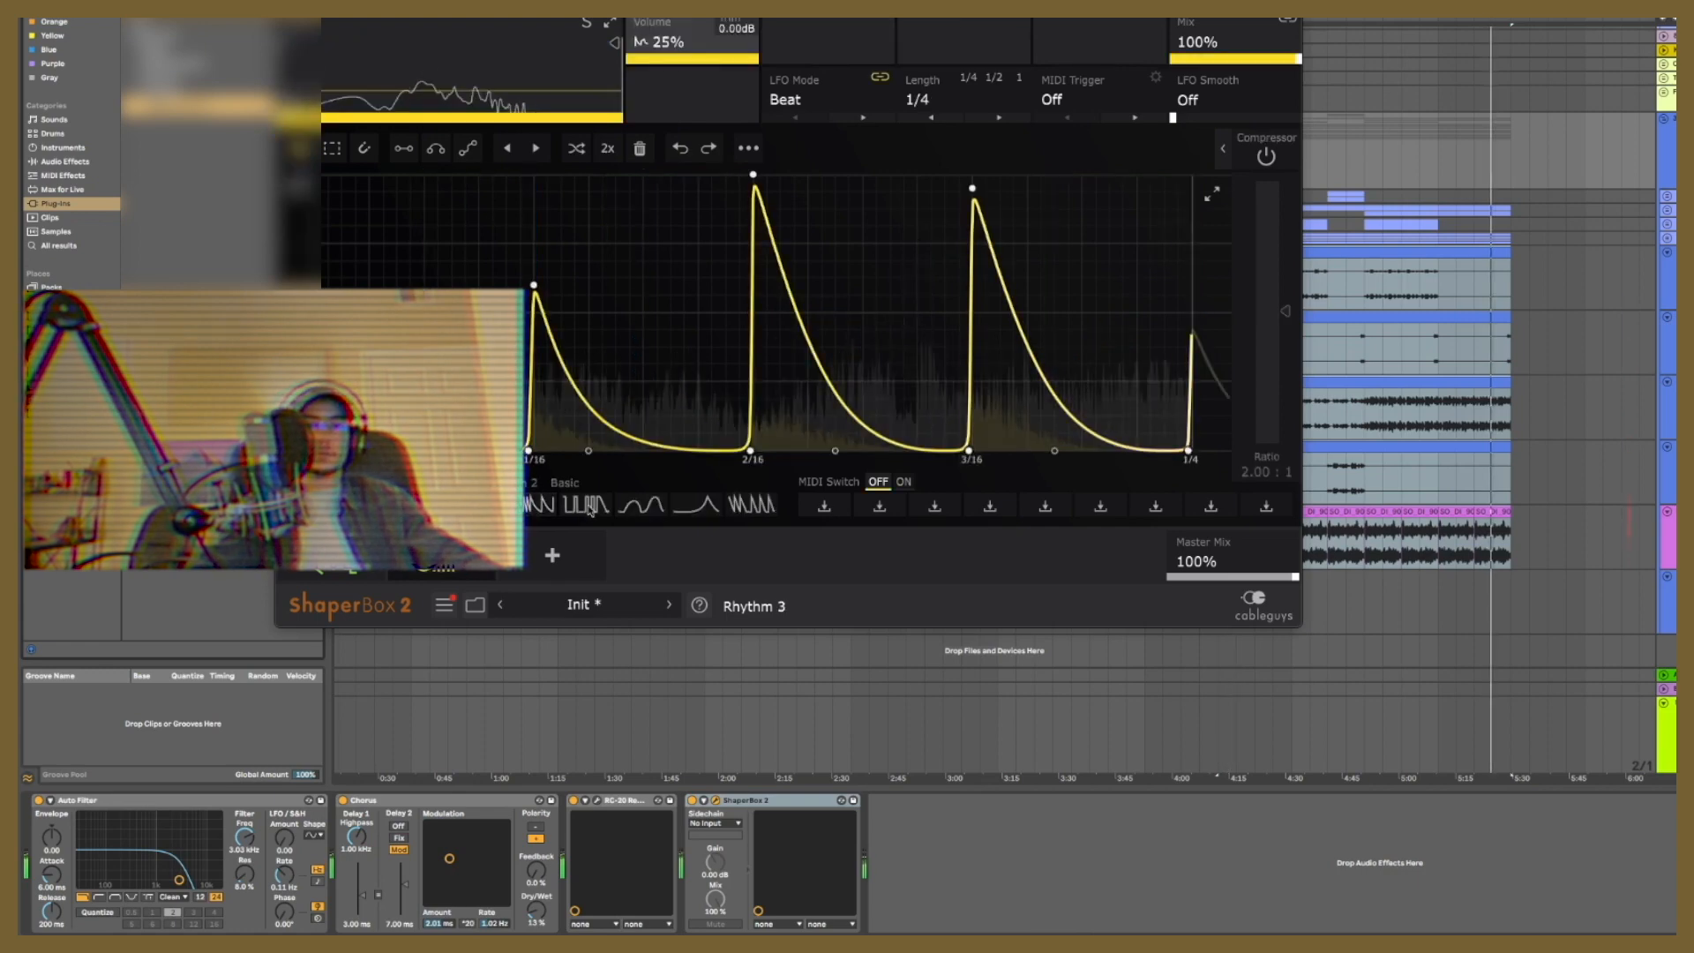
click(585, 505)
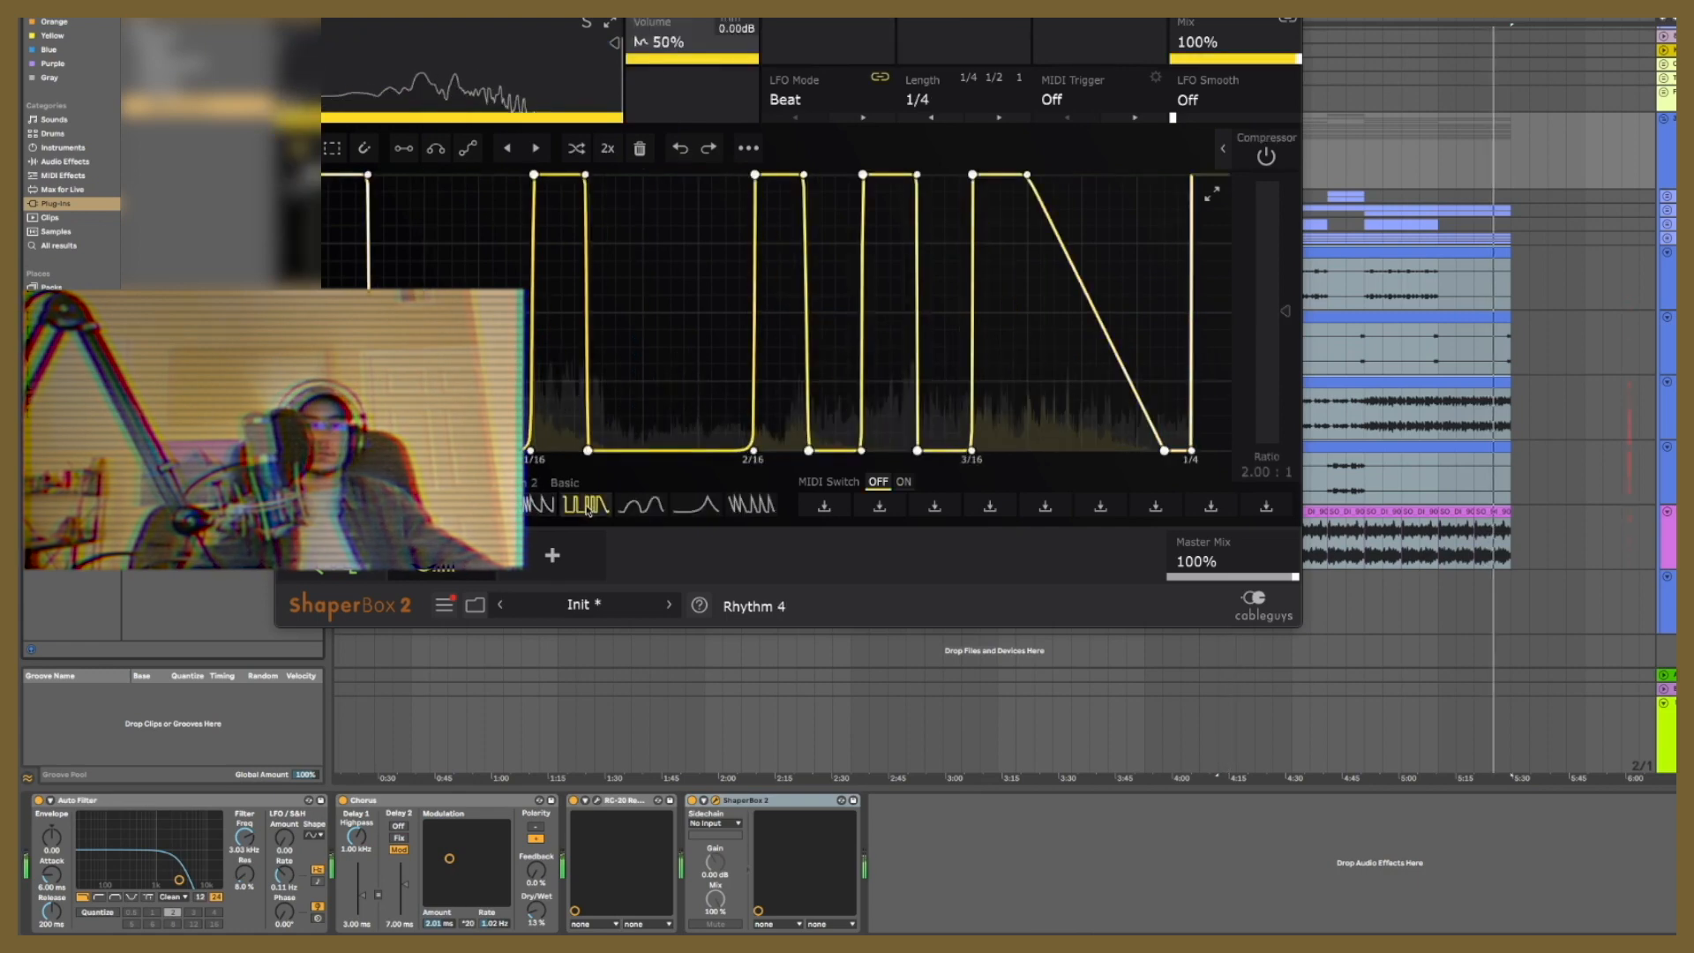
click(919, 99)
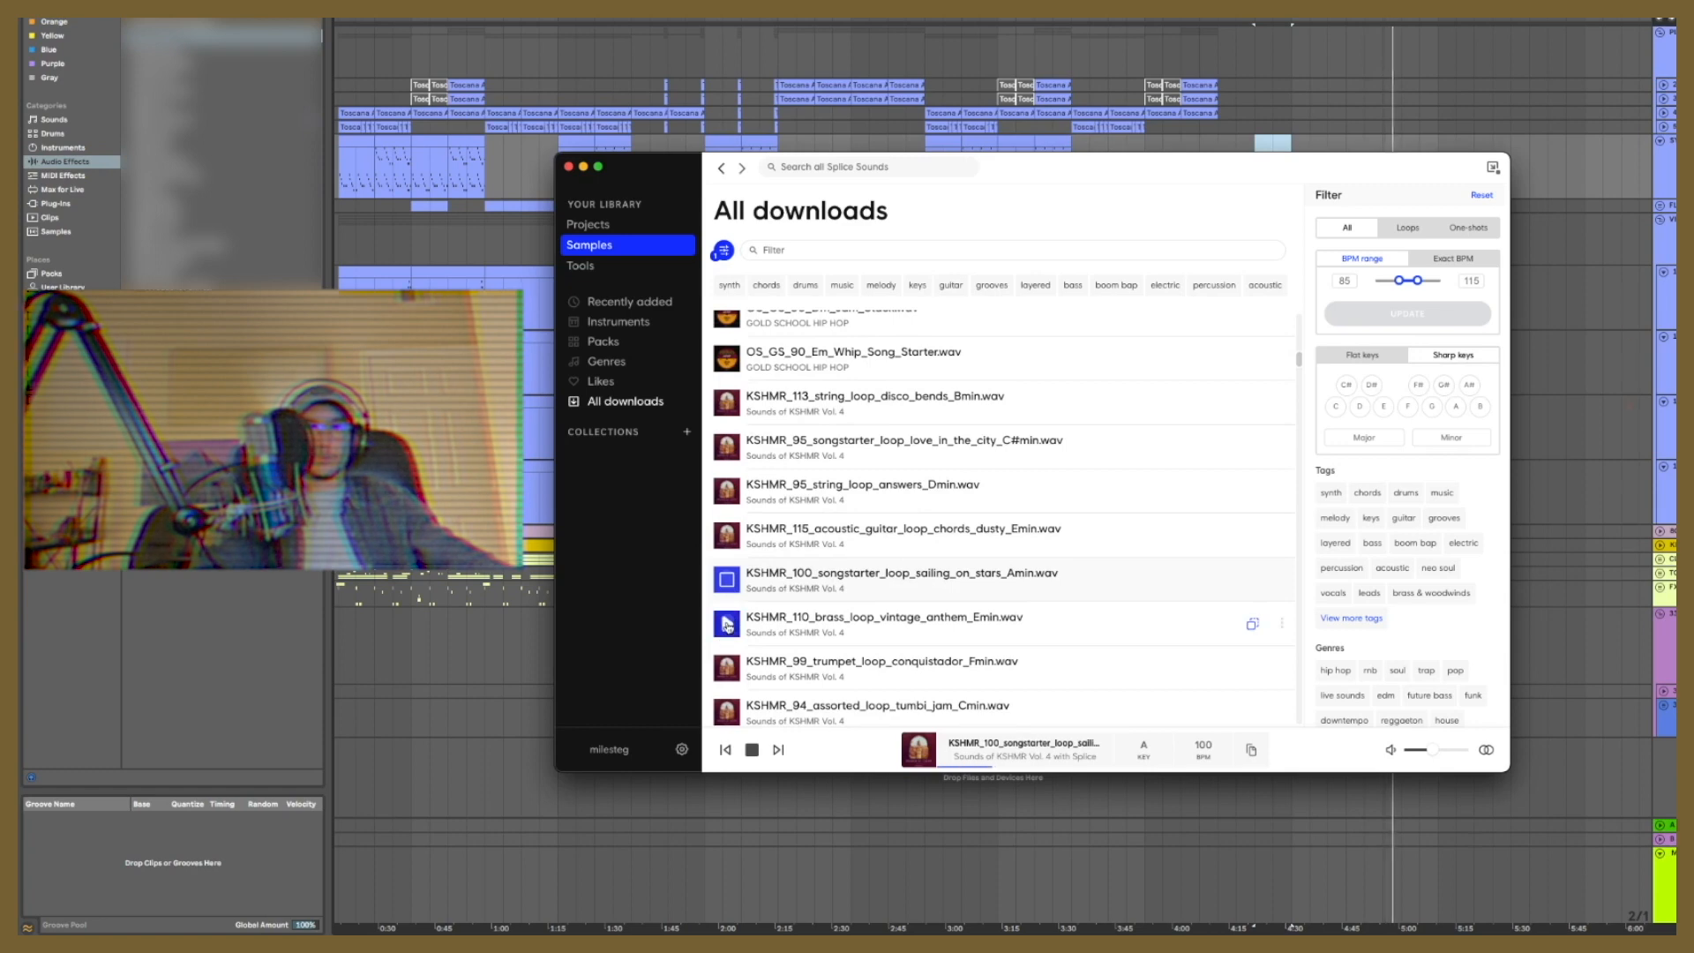
Step: Audition the downloaded KSHMR loops in Splice and import an acoustic loop onto a new track at about 4:10
scroll(727, 573, down, 5)
click(727, 474)
drag(726, 474, 1556, 776)
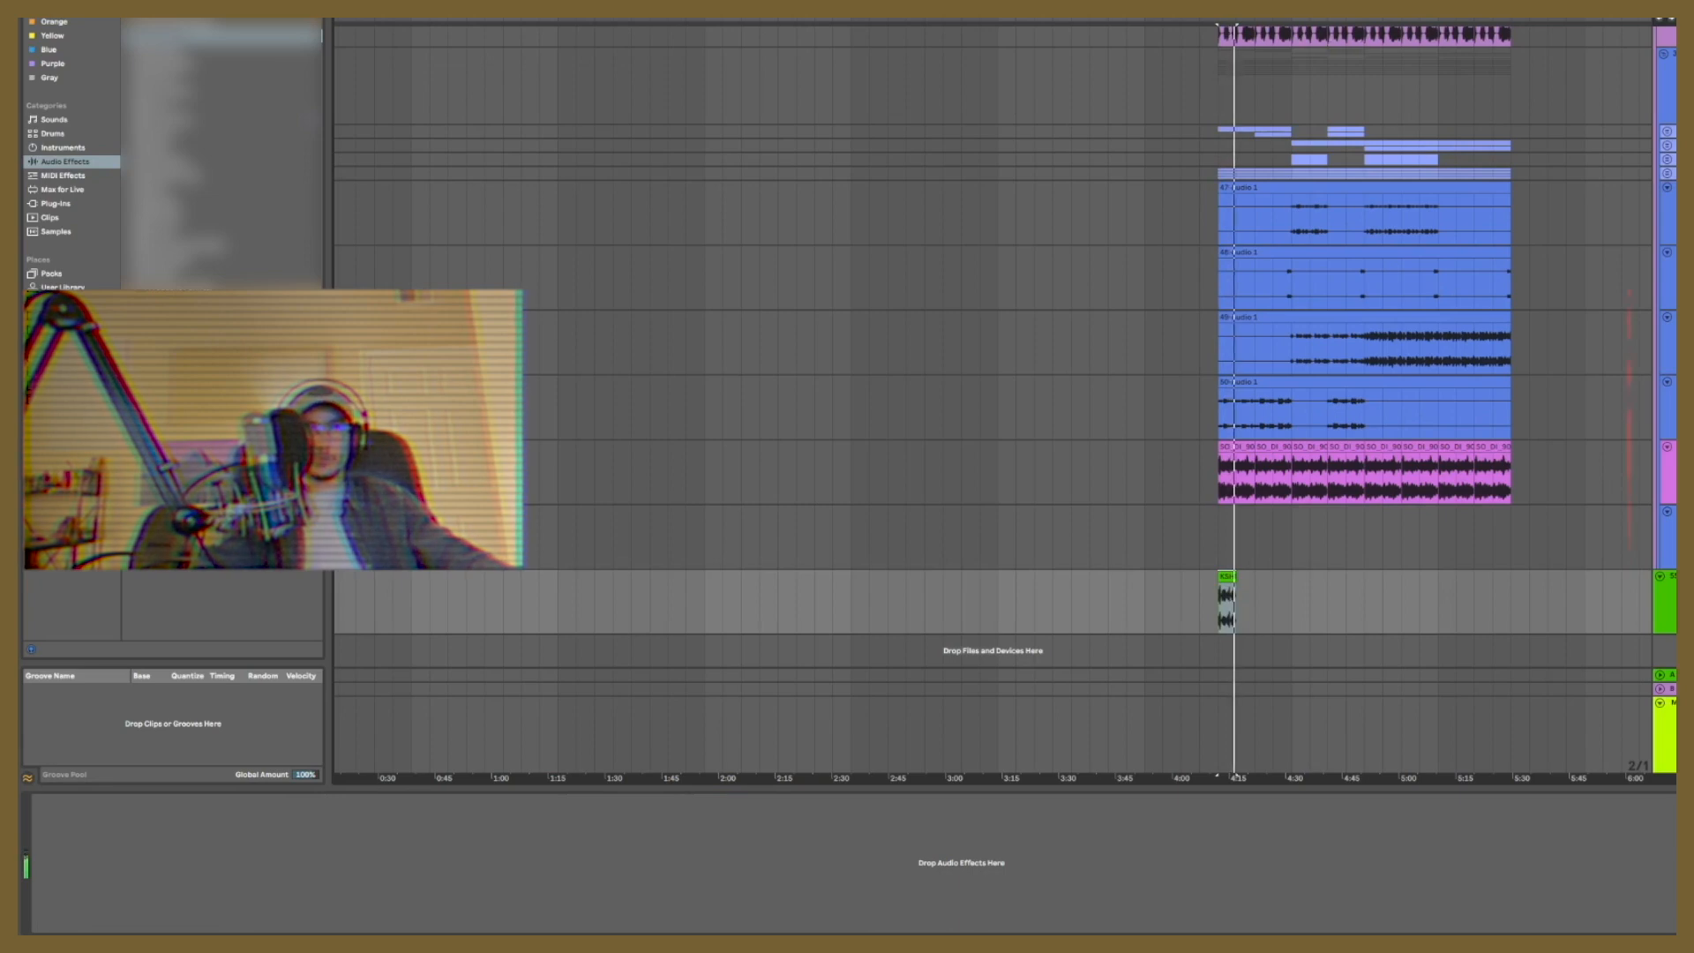
Step: Duplicate the KSHMR acoustic loop repeatedly along its track until it reaches about 4:50
scroll(1248, 605, up, 5)
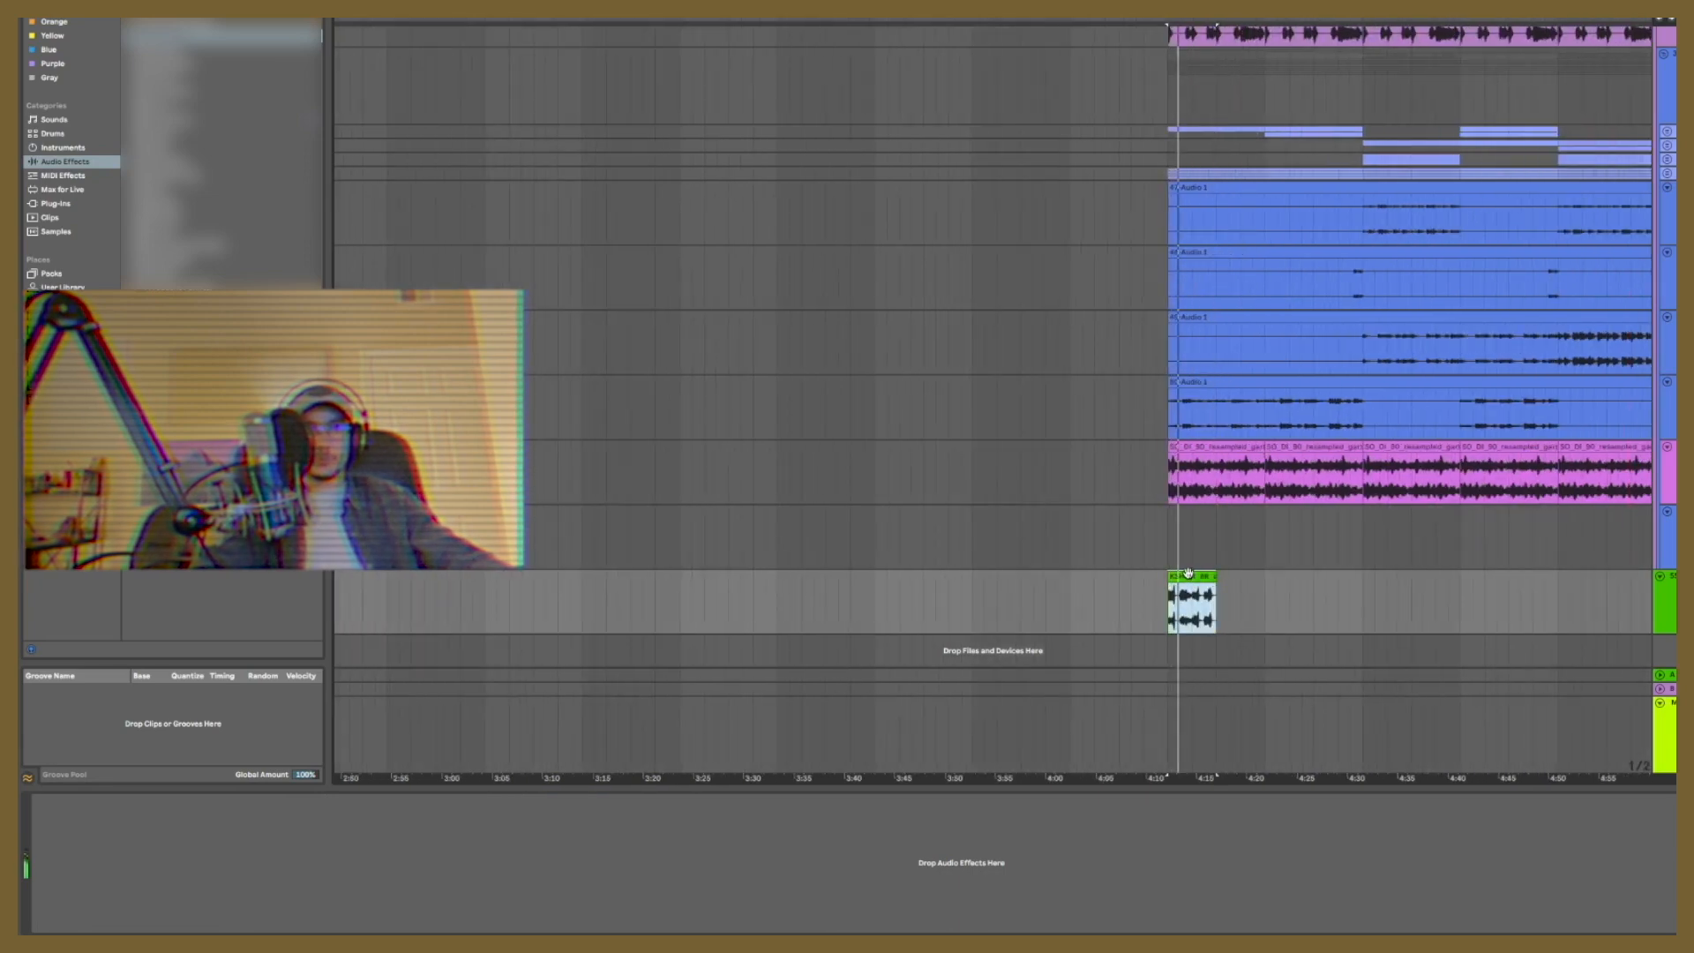
key(ctrl+d)
key(ctrl+d)
key(ctrl+d)
key(ctrl+d)
key(ctrl+d)
key(ctrl+d)
key(ctrl+d)
key(ctrl+d)
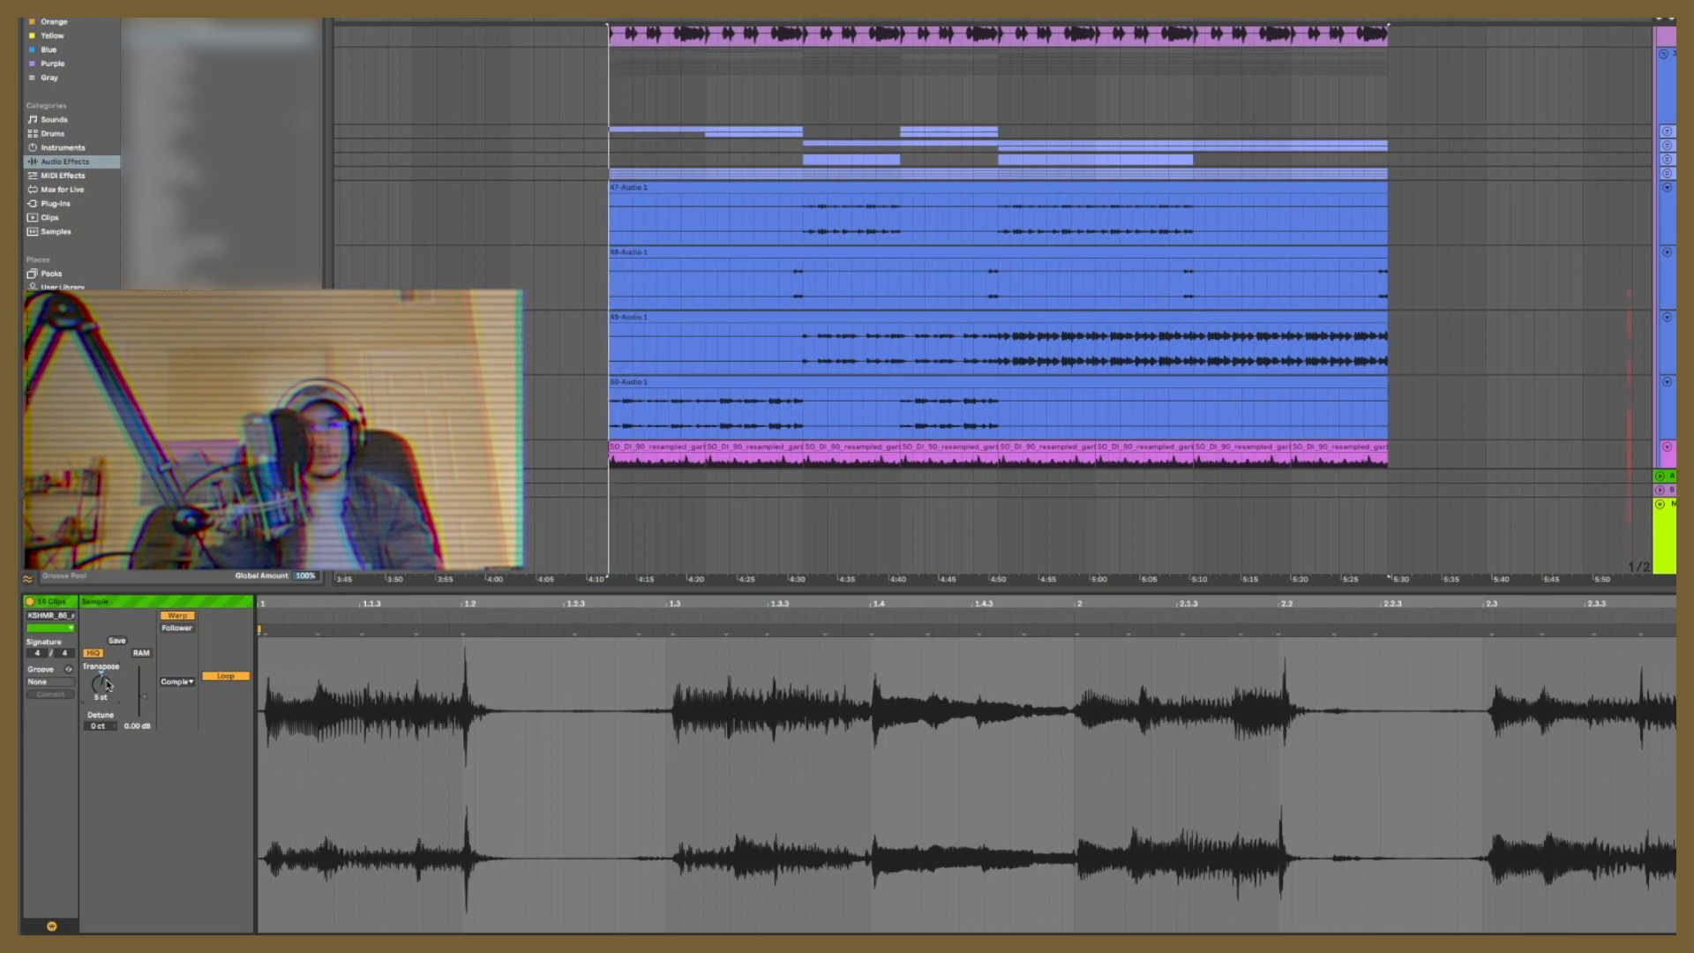
Step: Adjust the transposition of the KSHMR acoustic loop clips in their sample settings
key(Down)
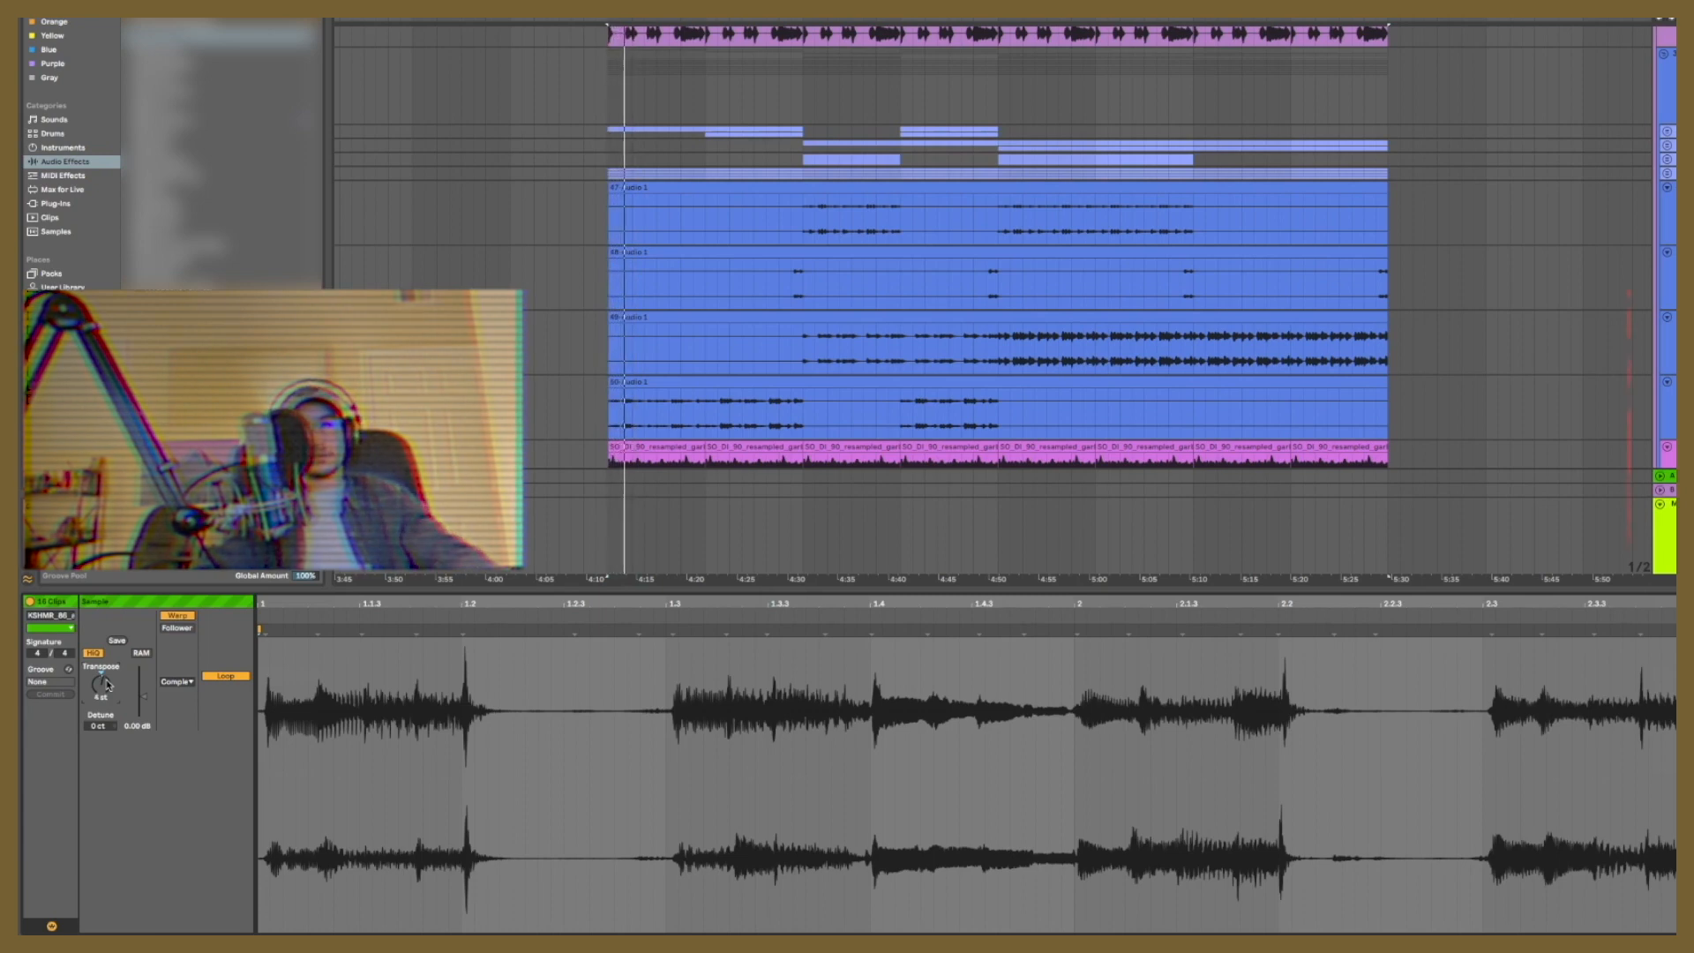
scroll(779, 411, down, 5)
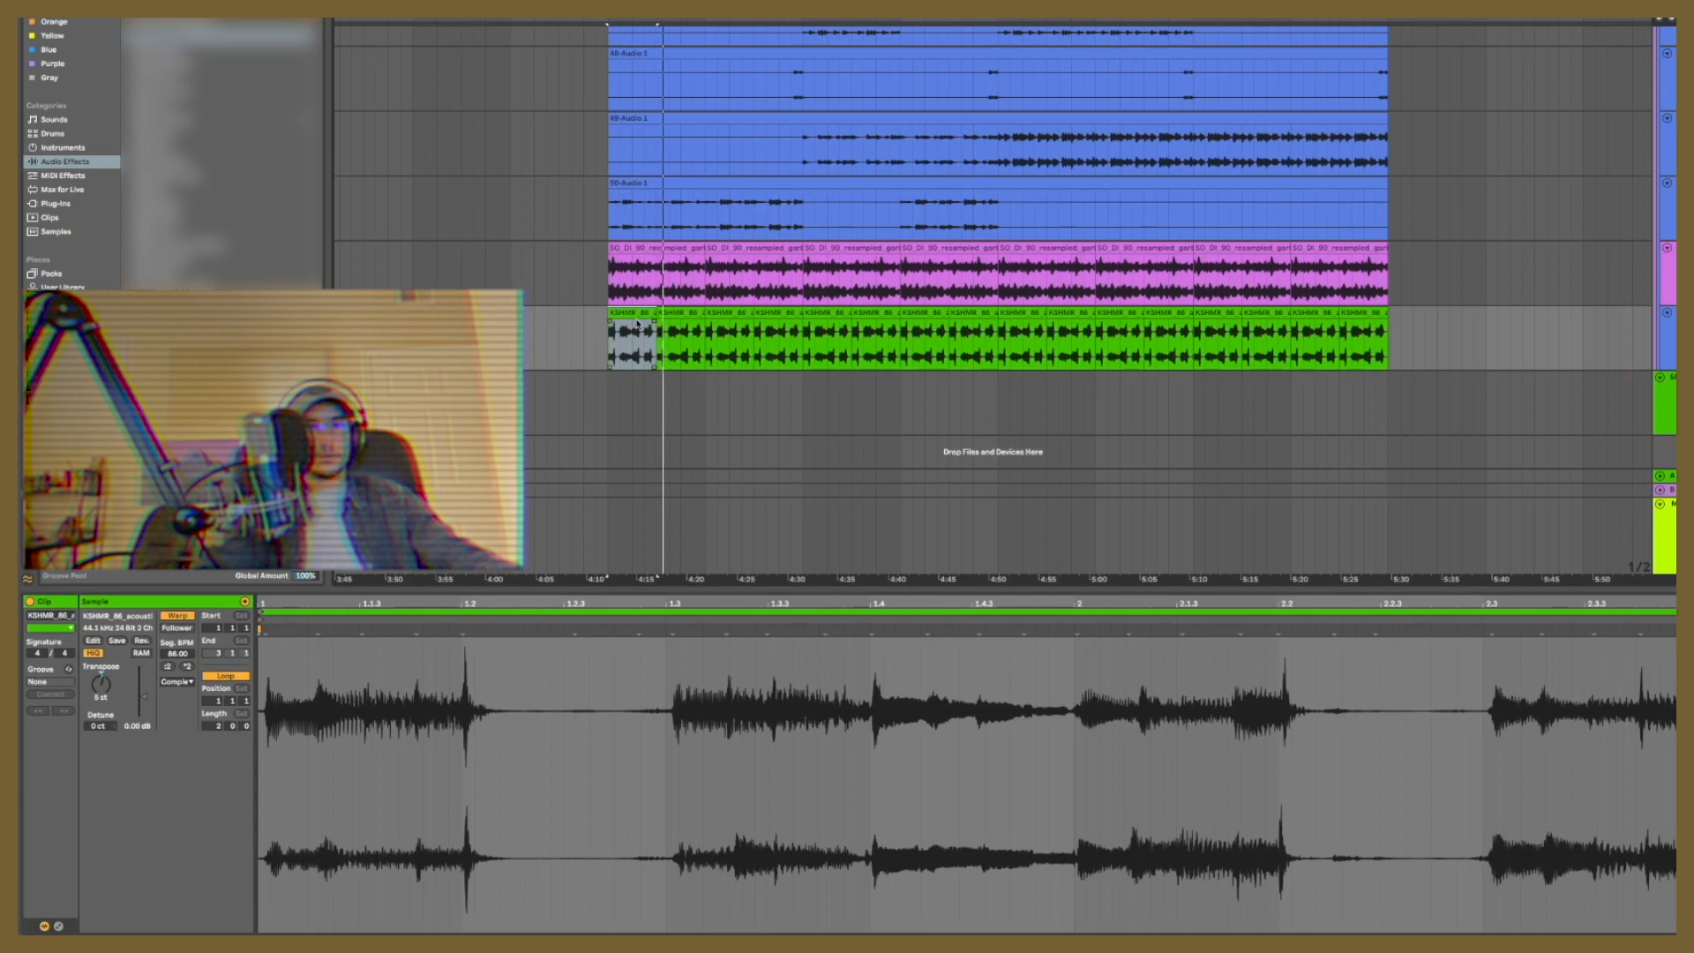
Step: Transpose all KSHMR acoustic loop clips on the green track up by 10 semitones
shift+click(1373, 310)
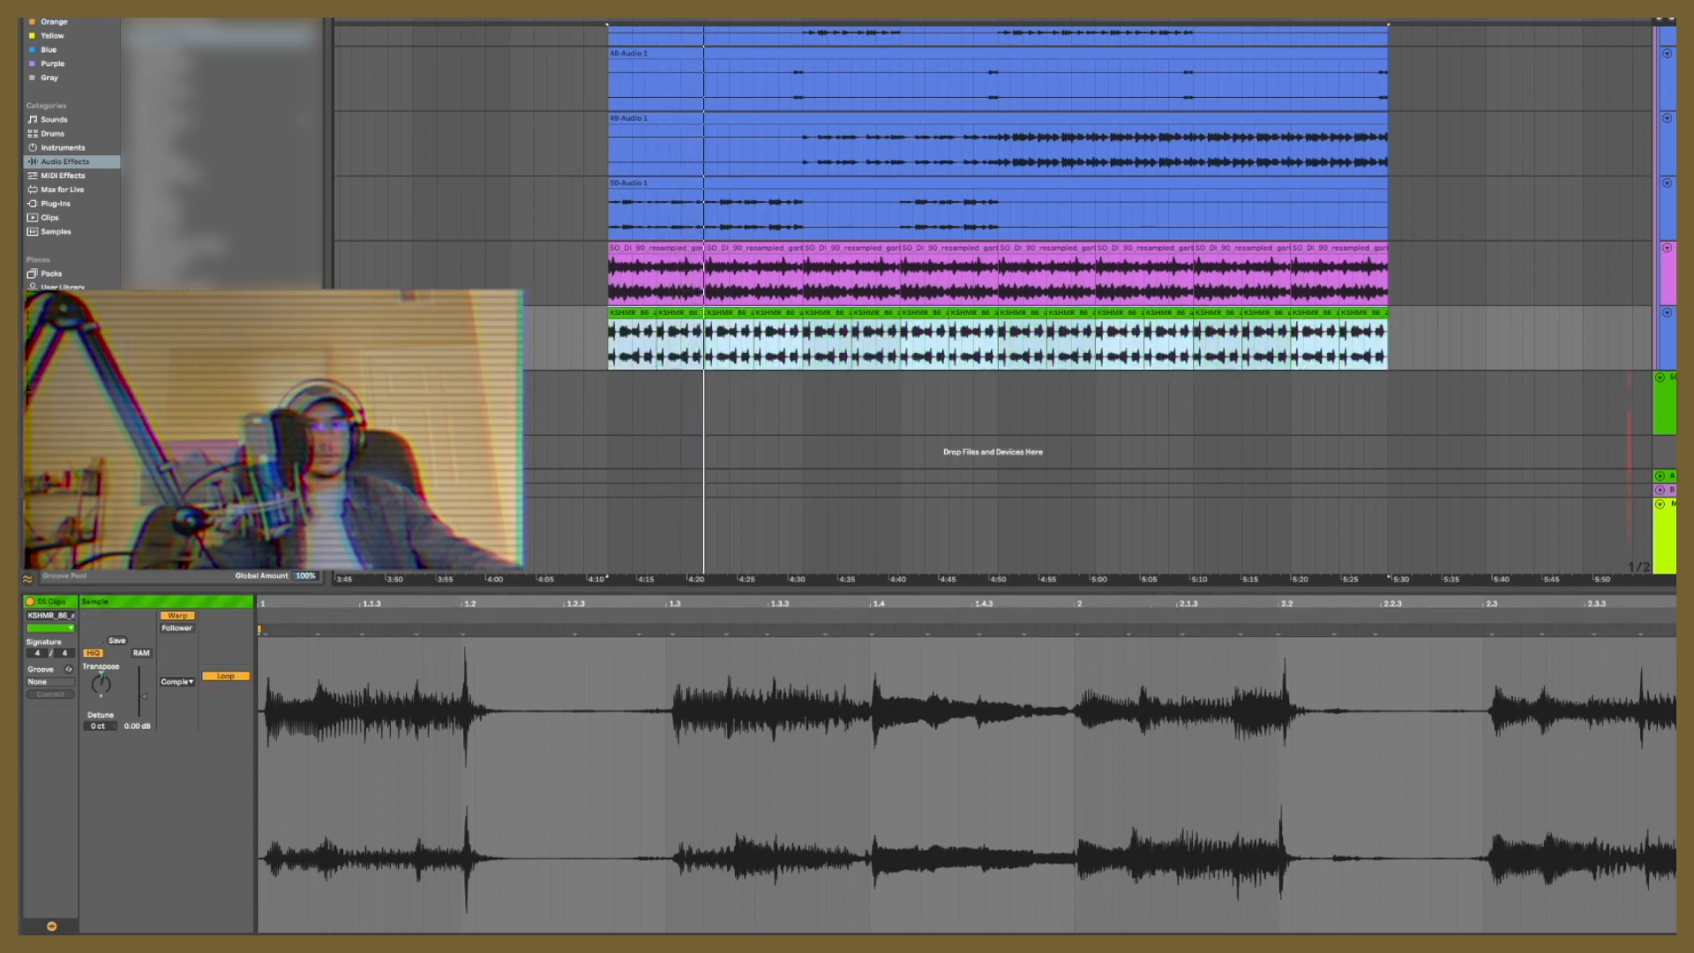
drag(117, 683, 116, 653)
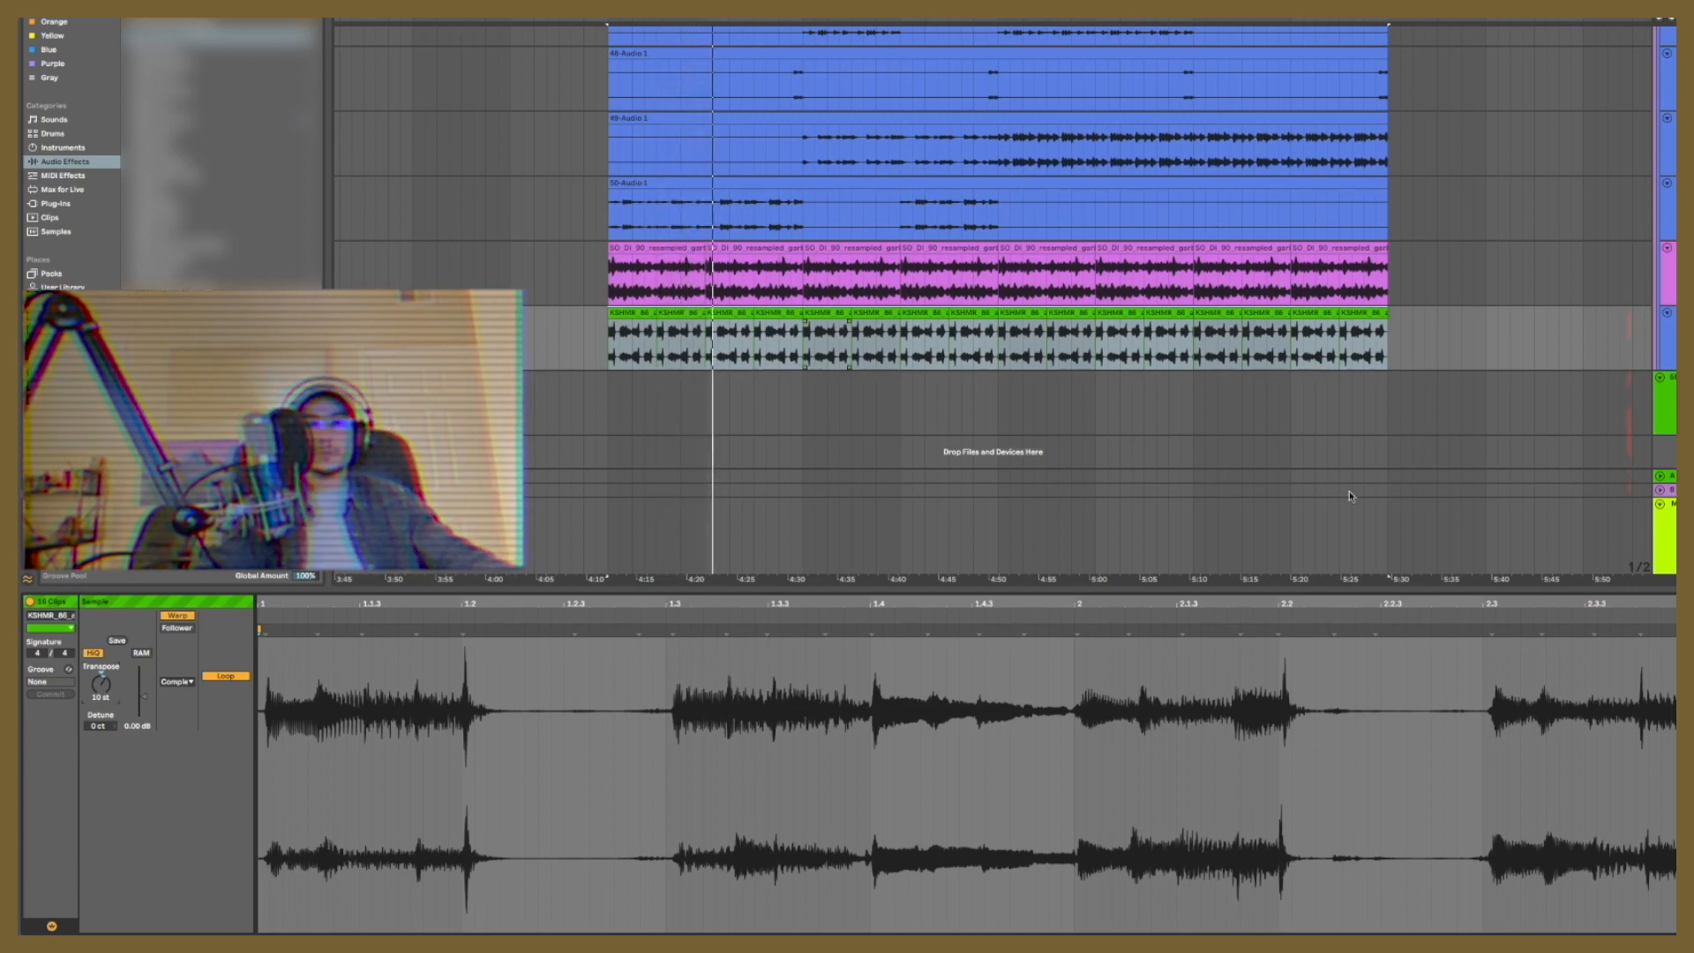
scroll(1655, 308, up, 3)
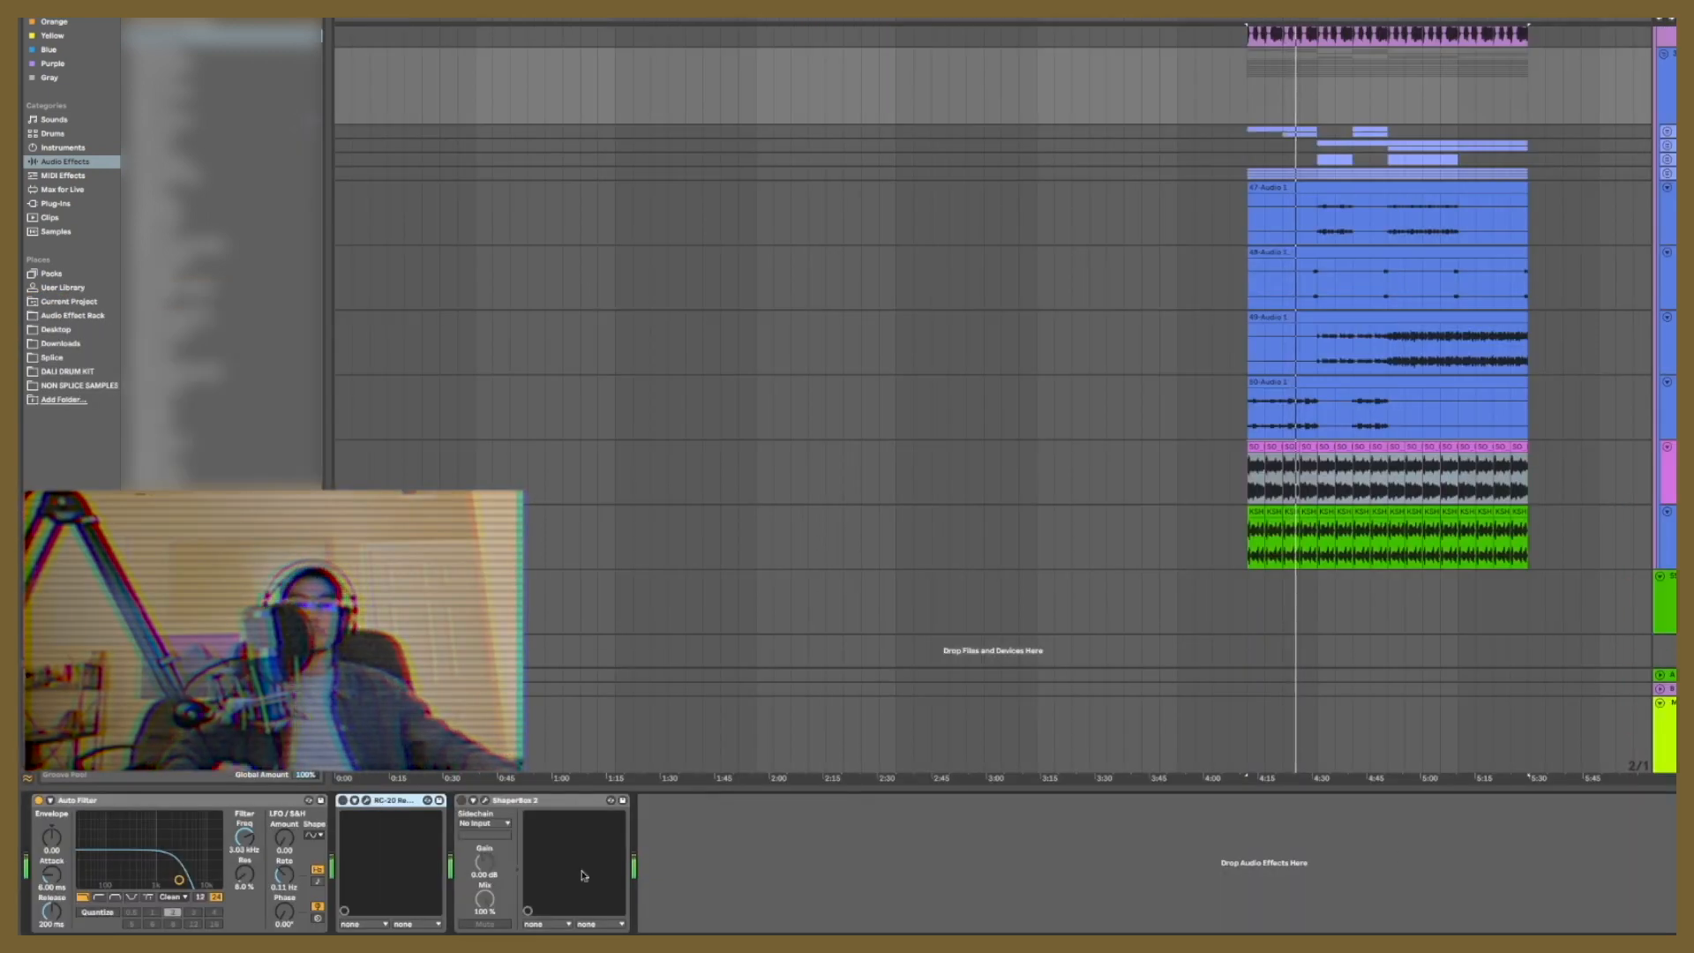
Step: Open RC-20 on the sample group and check the device chains of the two loop tracks below it
click(366, 801)
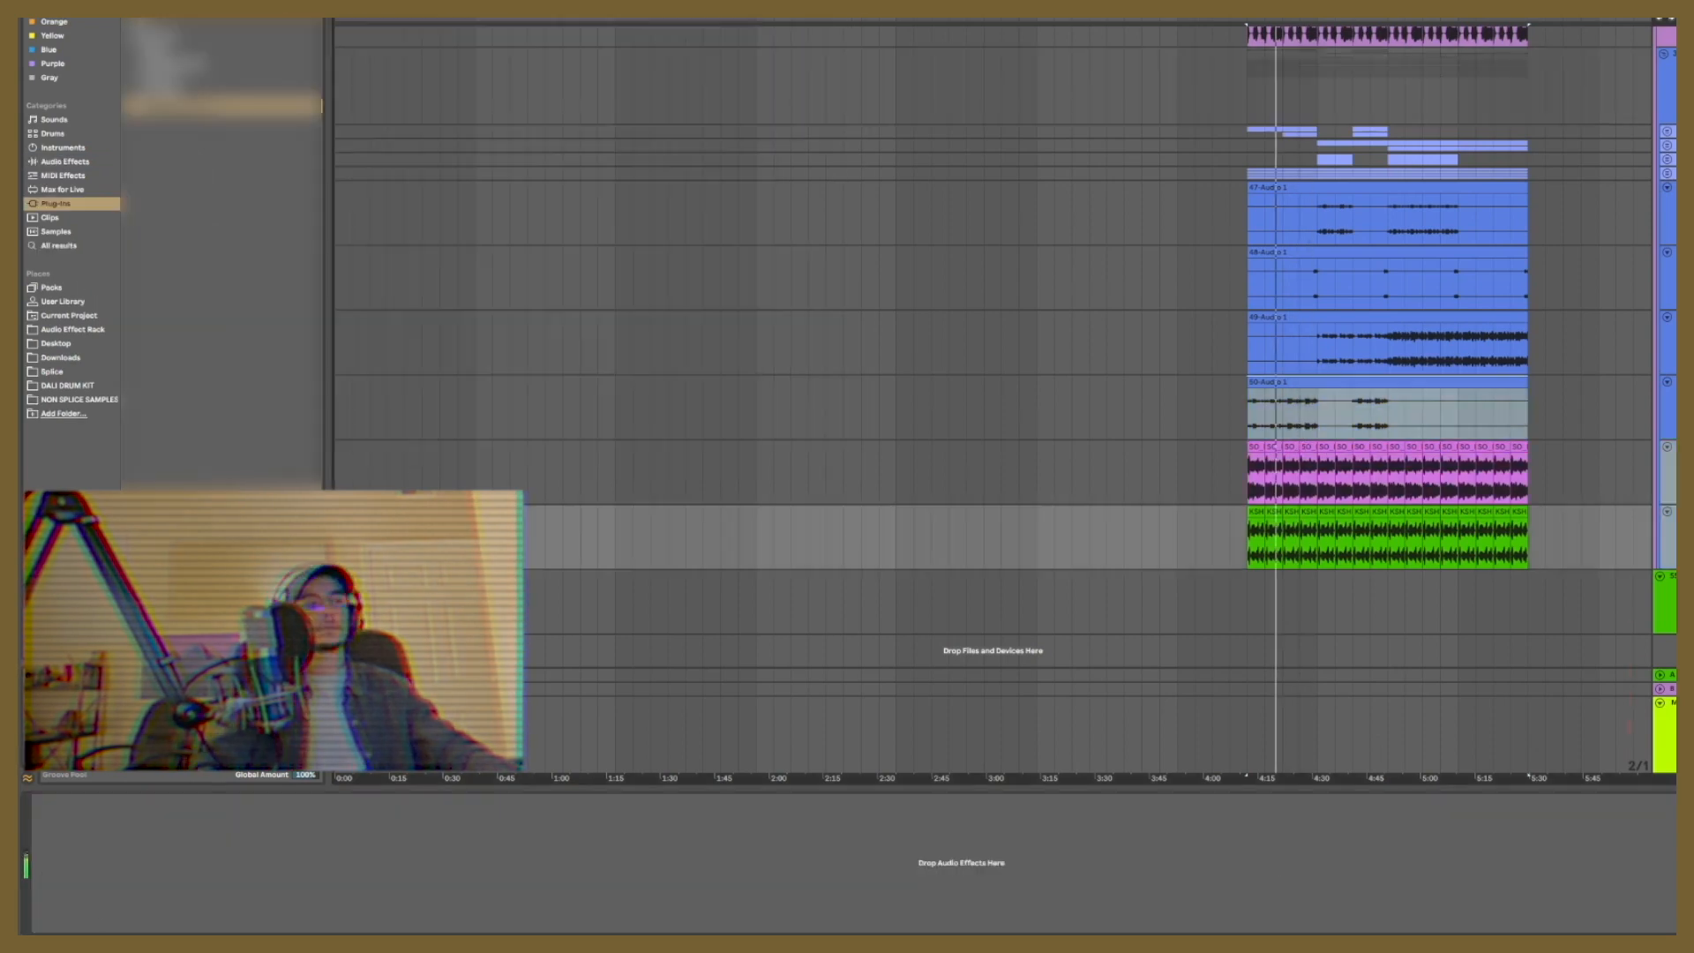
key(Up)
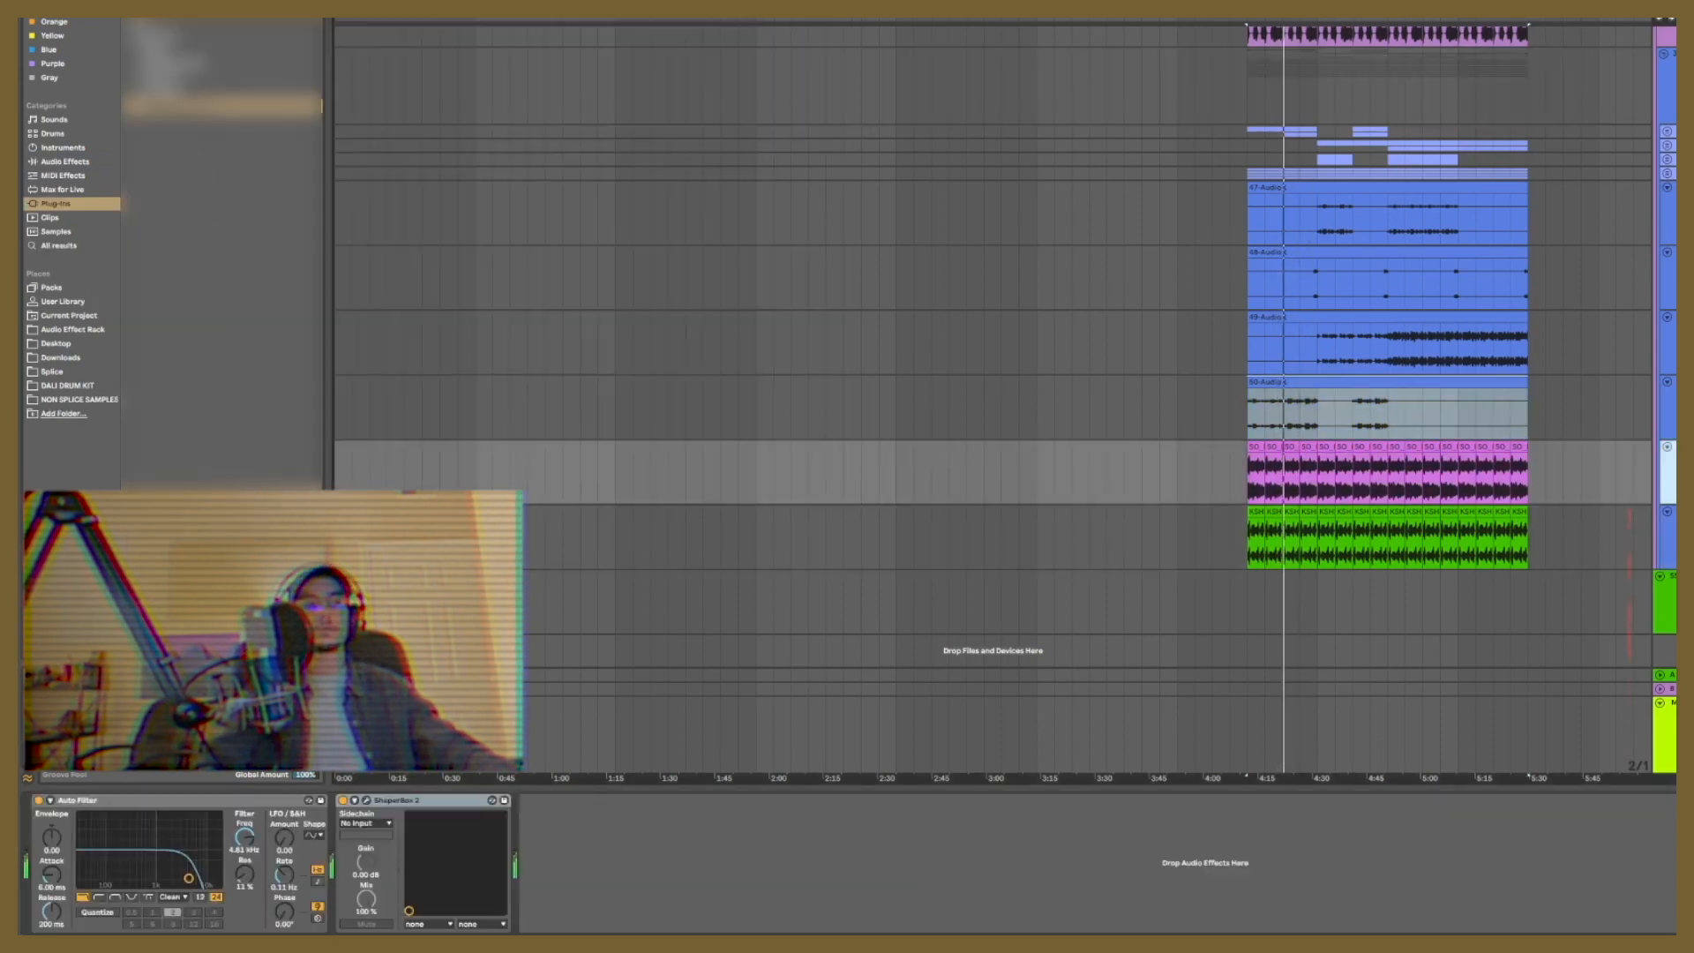
key(Down)
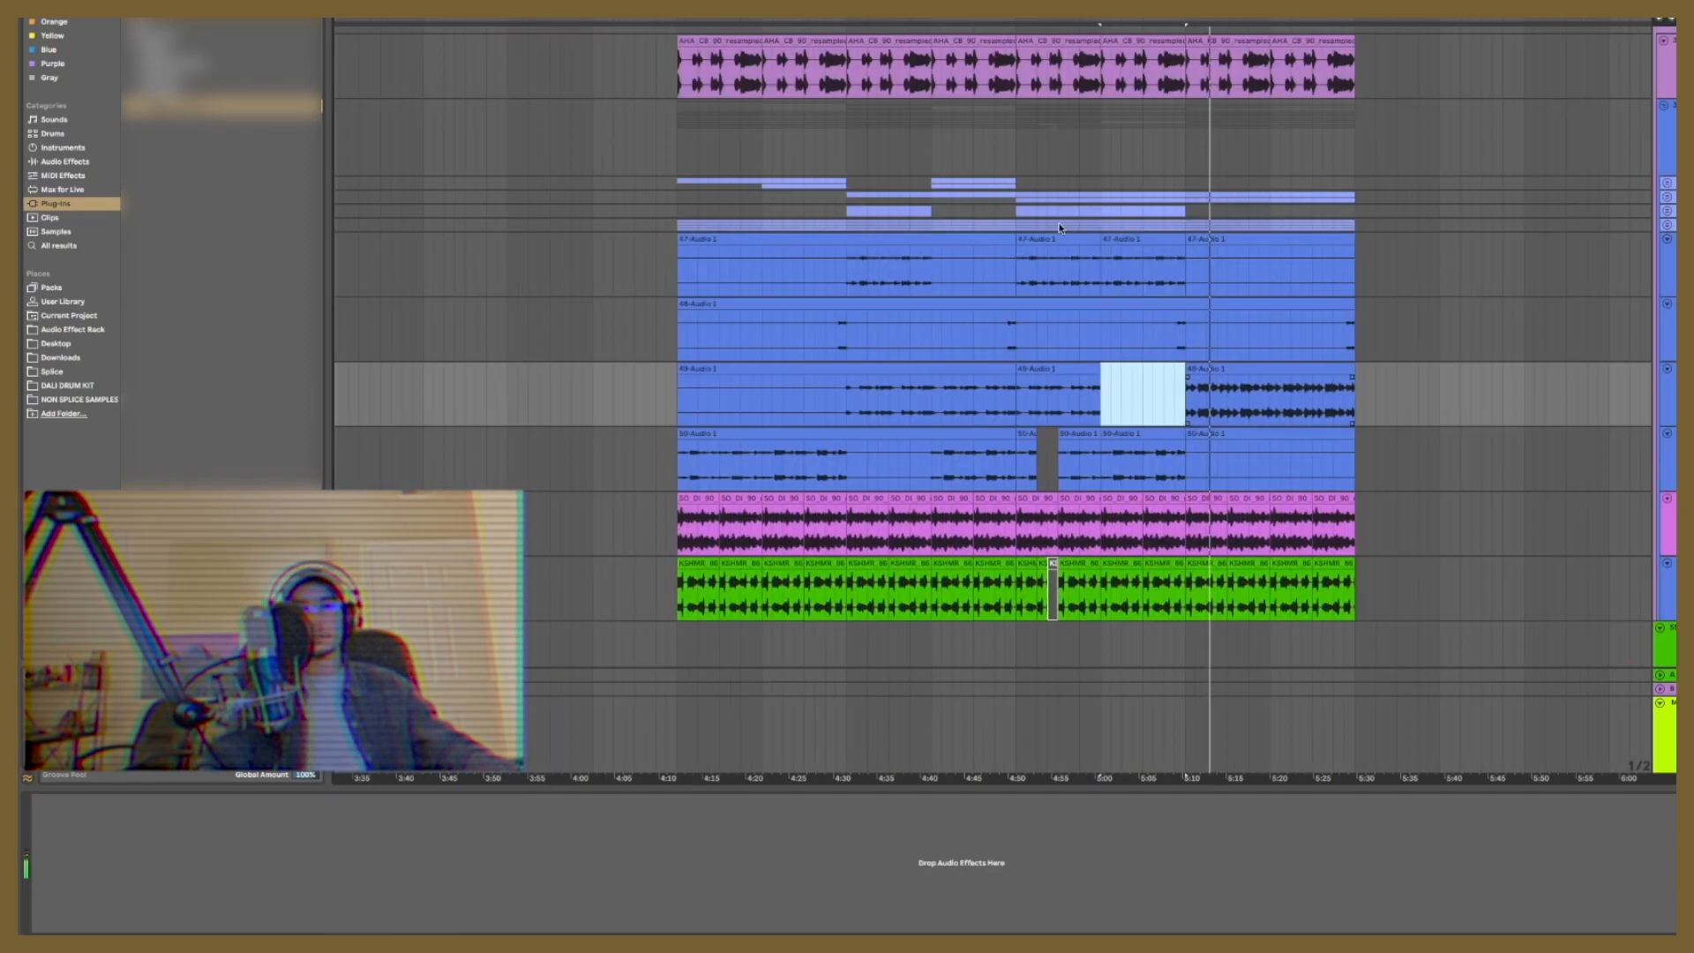
Step: Cut gaps out of the blue sample audio clips between about 4:50 and 5:10
key(Delete)
click(1050, 238)
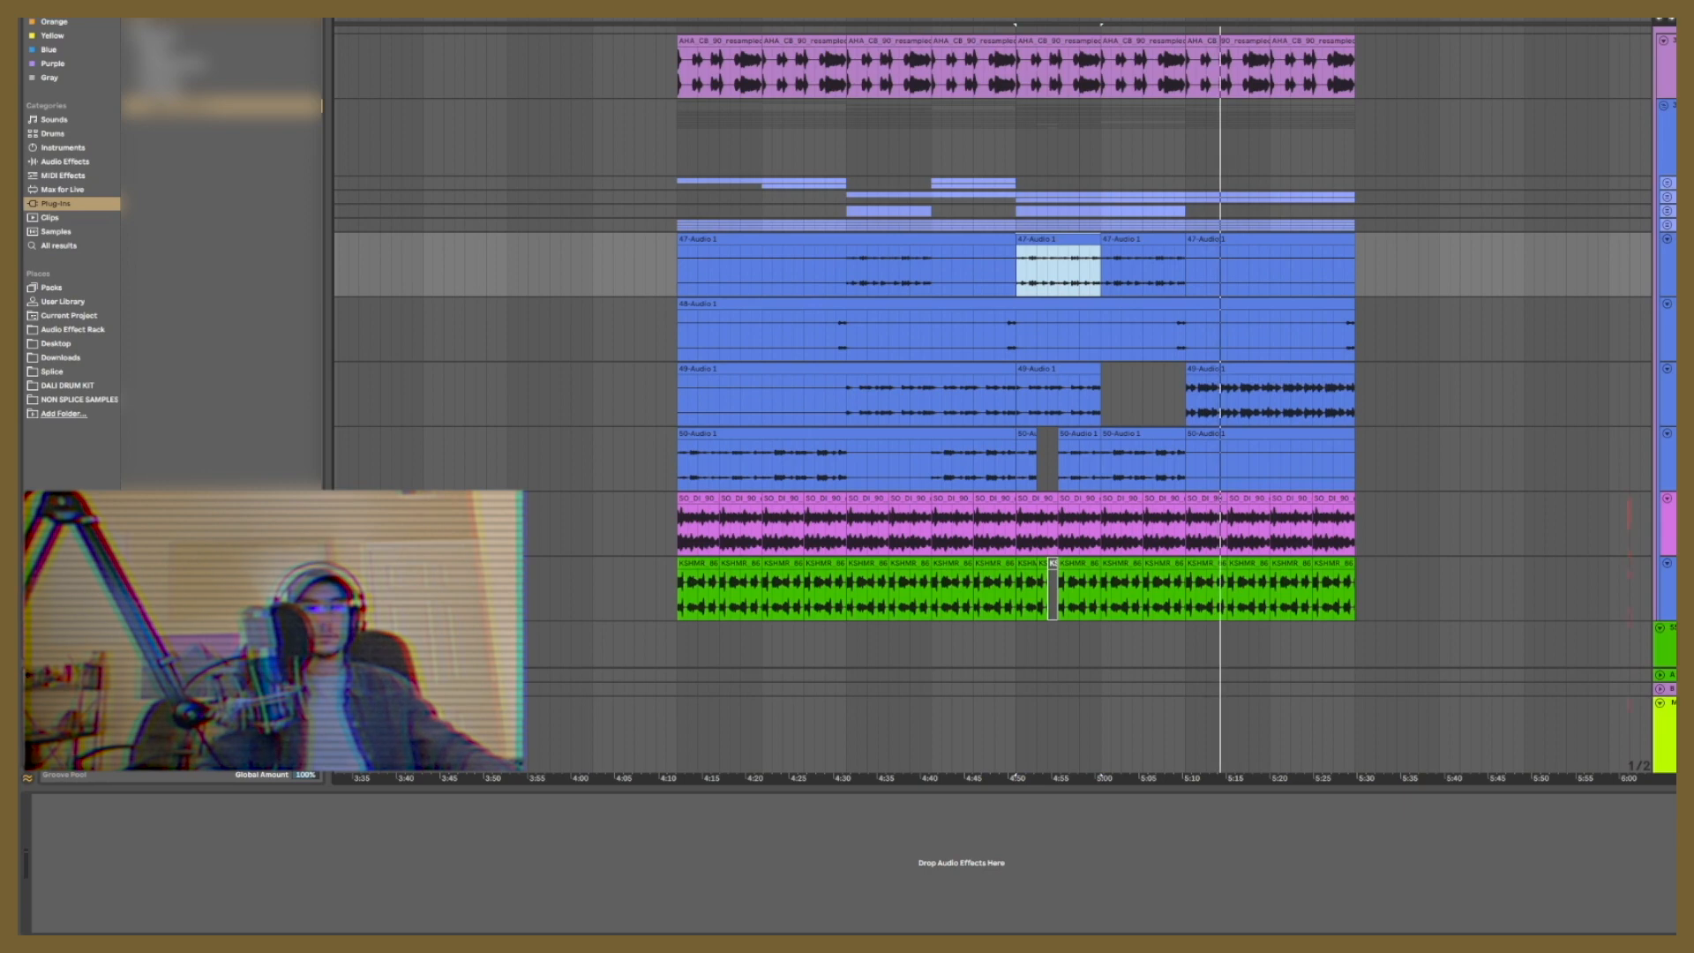
click(1045, 256)
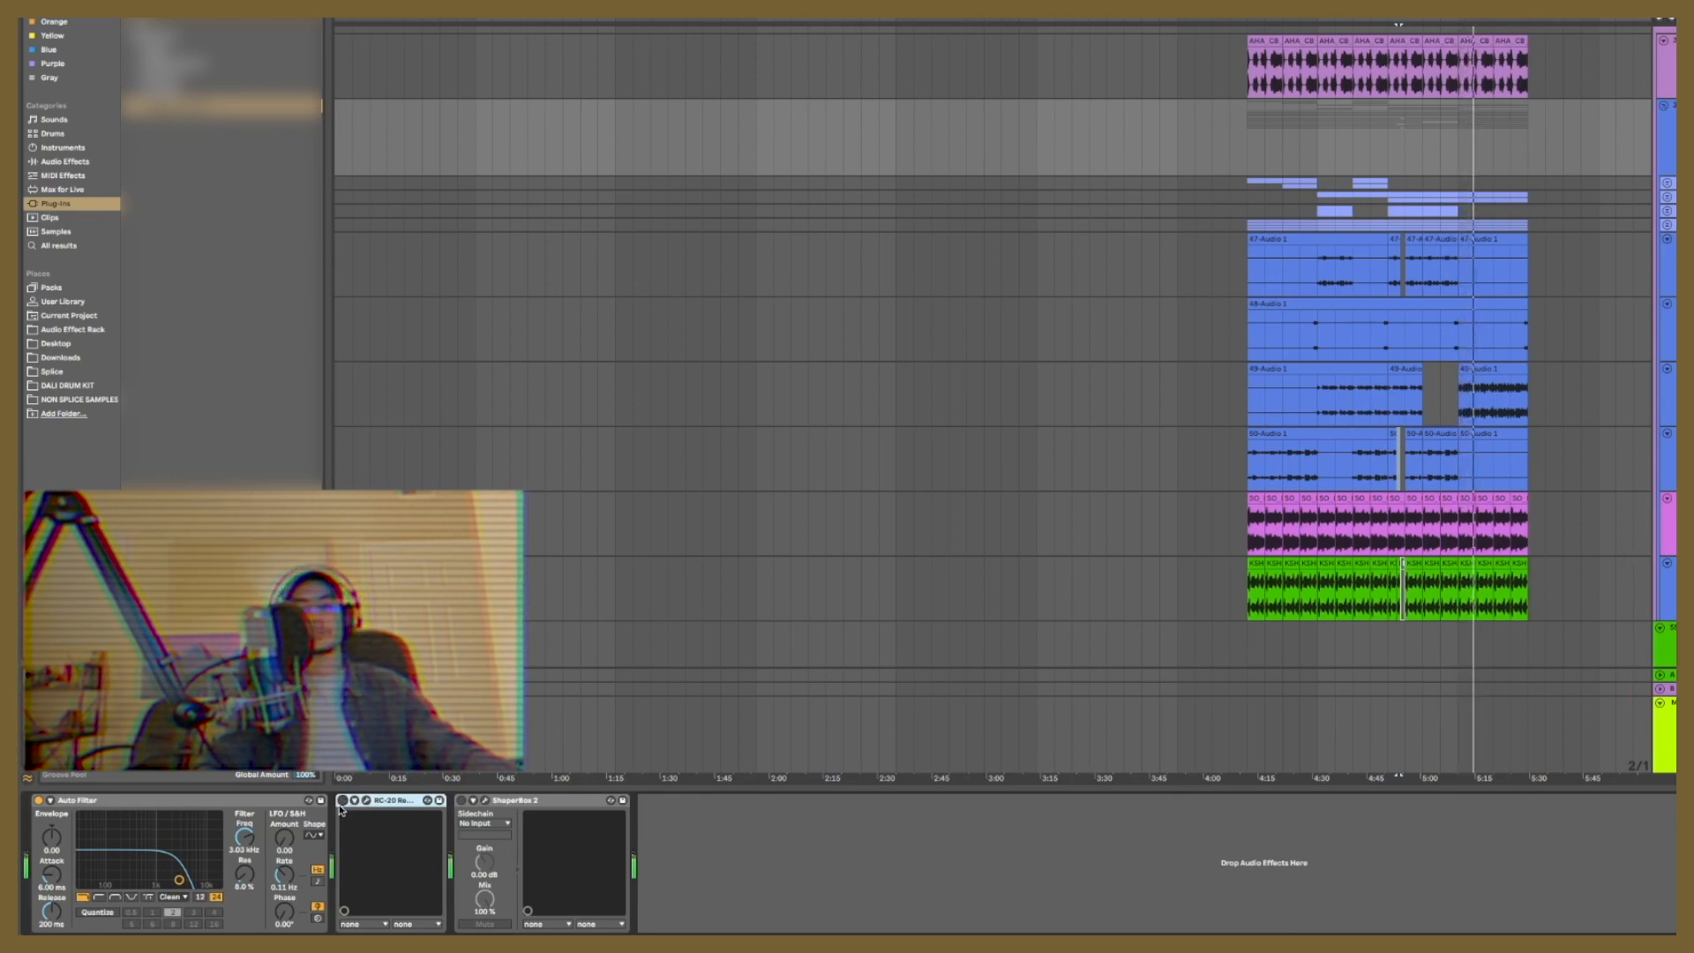
Step: Reopen RC-20 Retro Color on the sample group and lower its Magnitude to about 17%
click(366, 799)
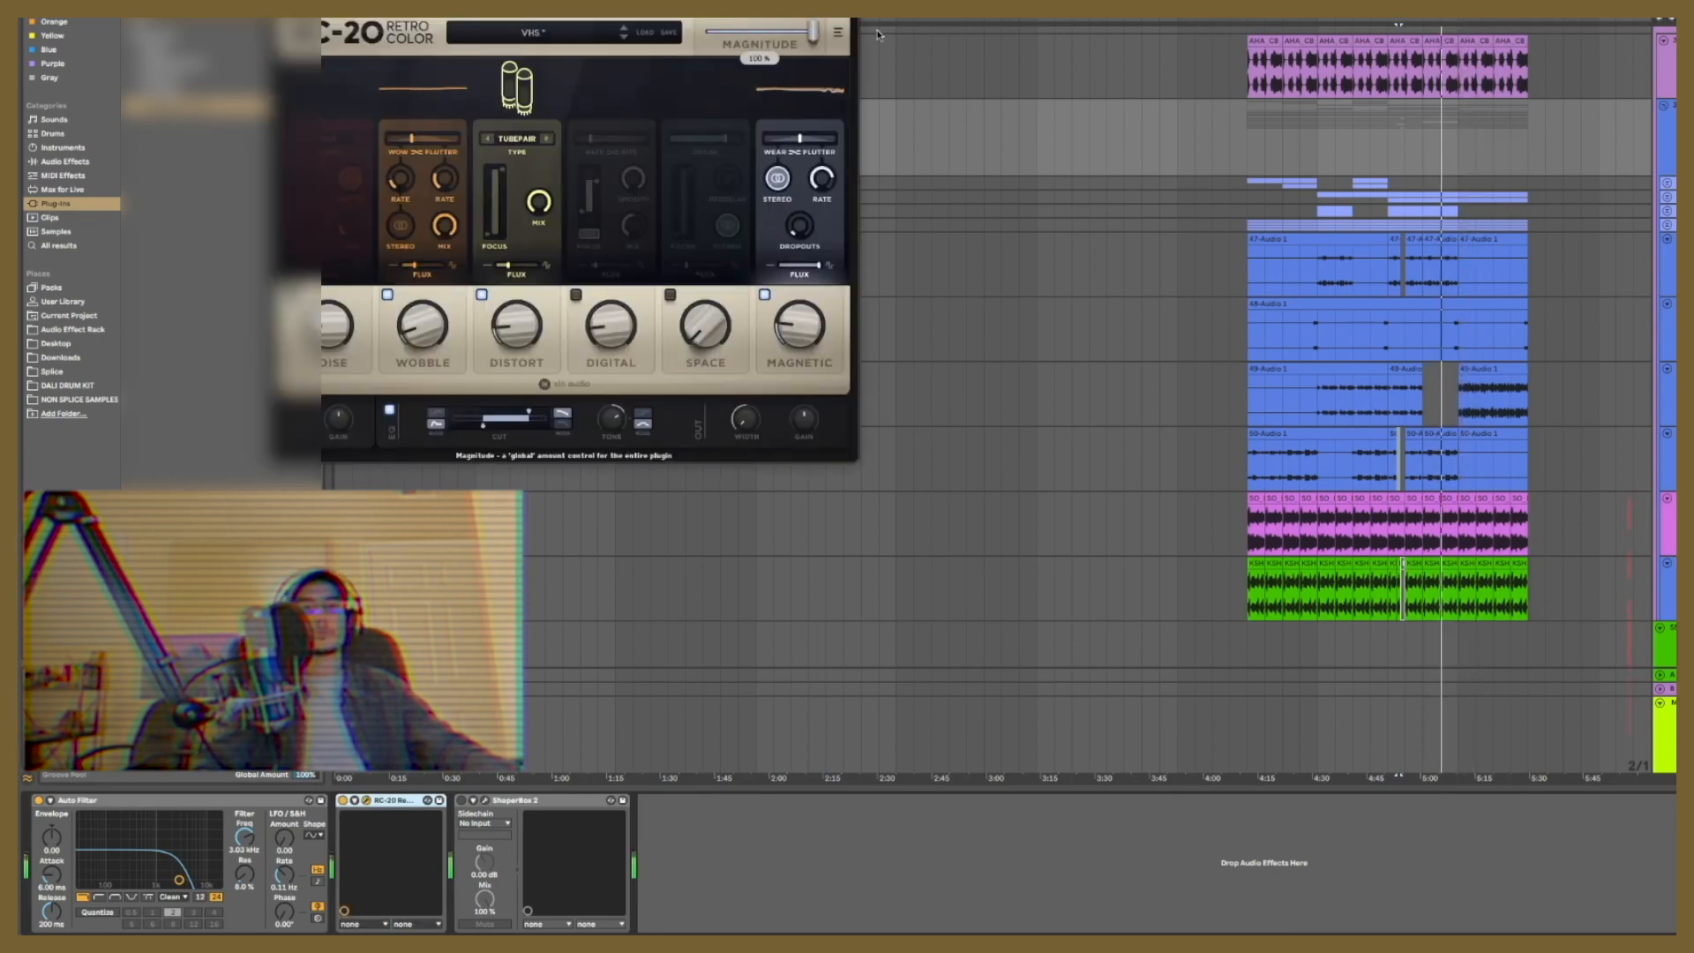
mouse_move(736, 33)
mouse_down()
mouse_move(772, 55)
mouse_move(722, 59)
mouse_up()
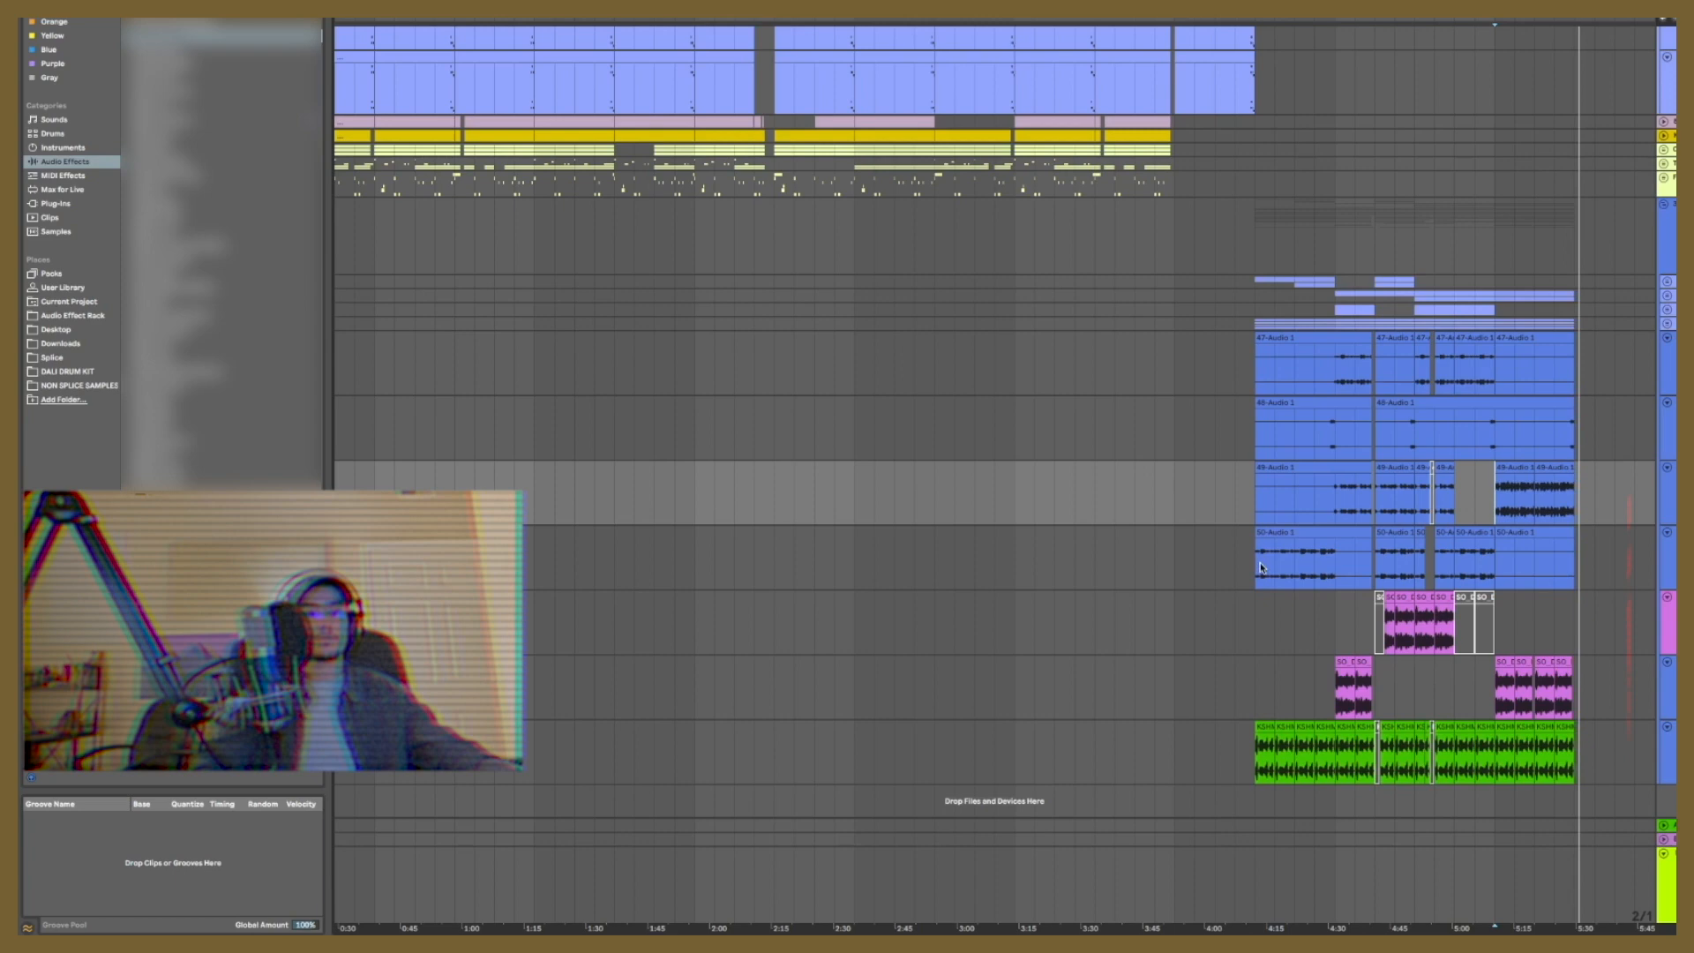
Step: Play the new section from about 4:10 and select the four blue sample audio tracks
click(1262, 568)
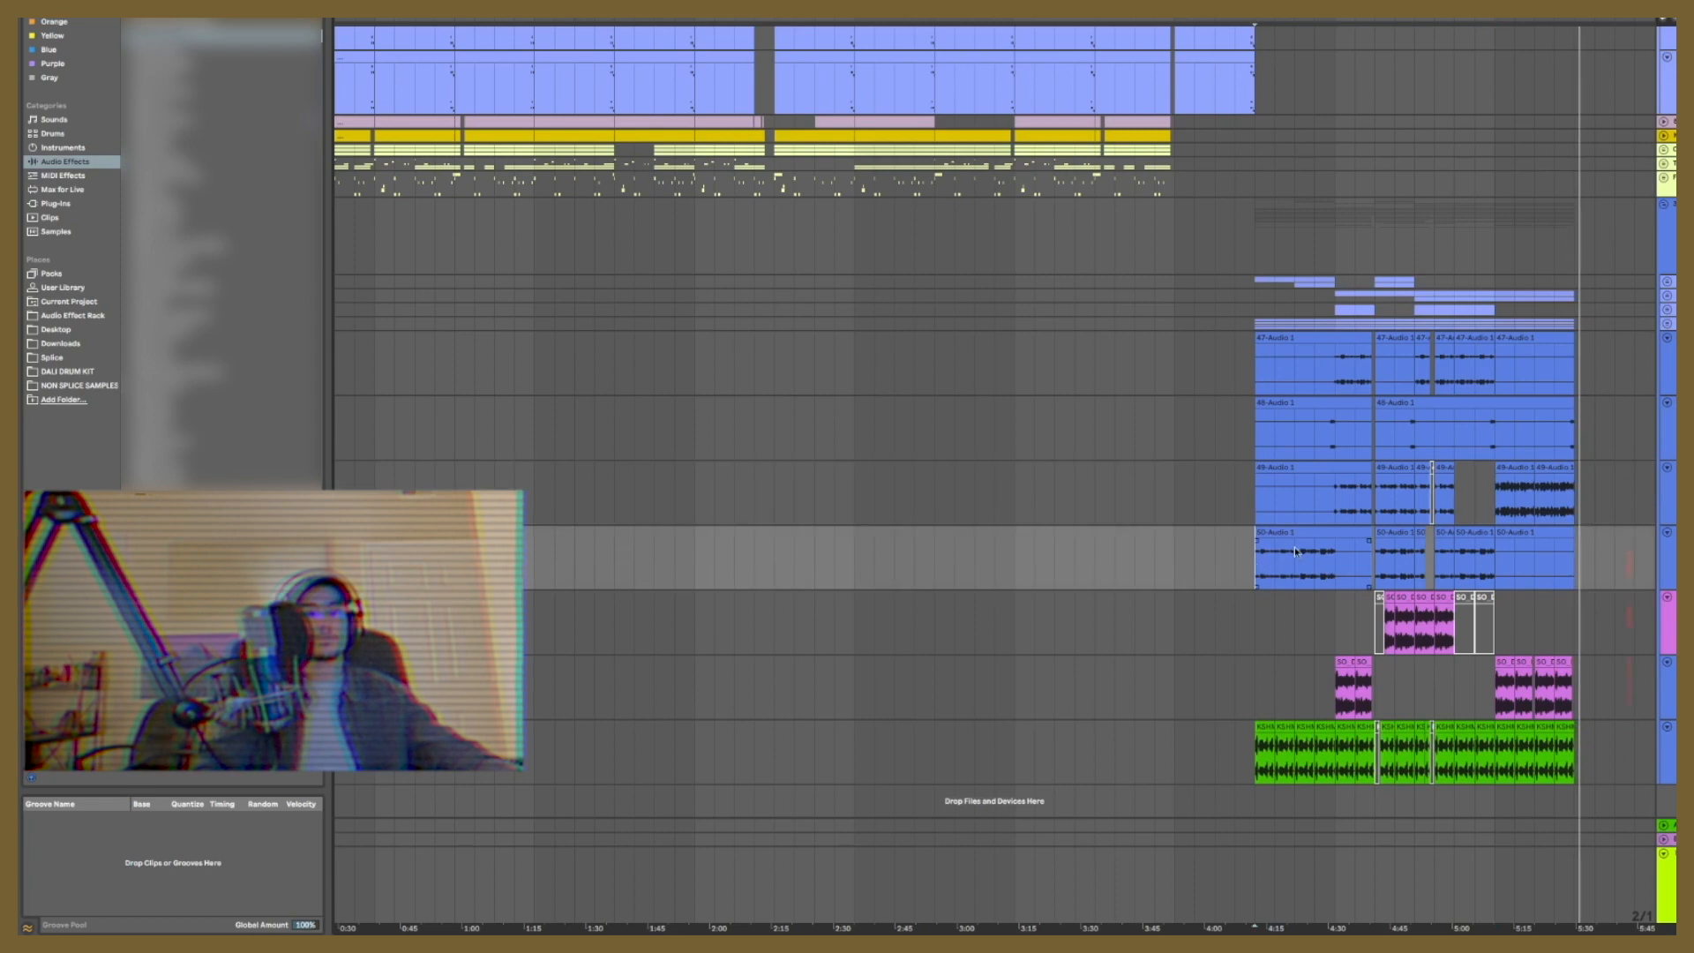
key(space)
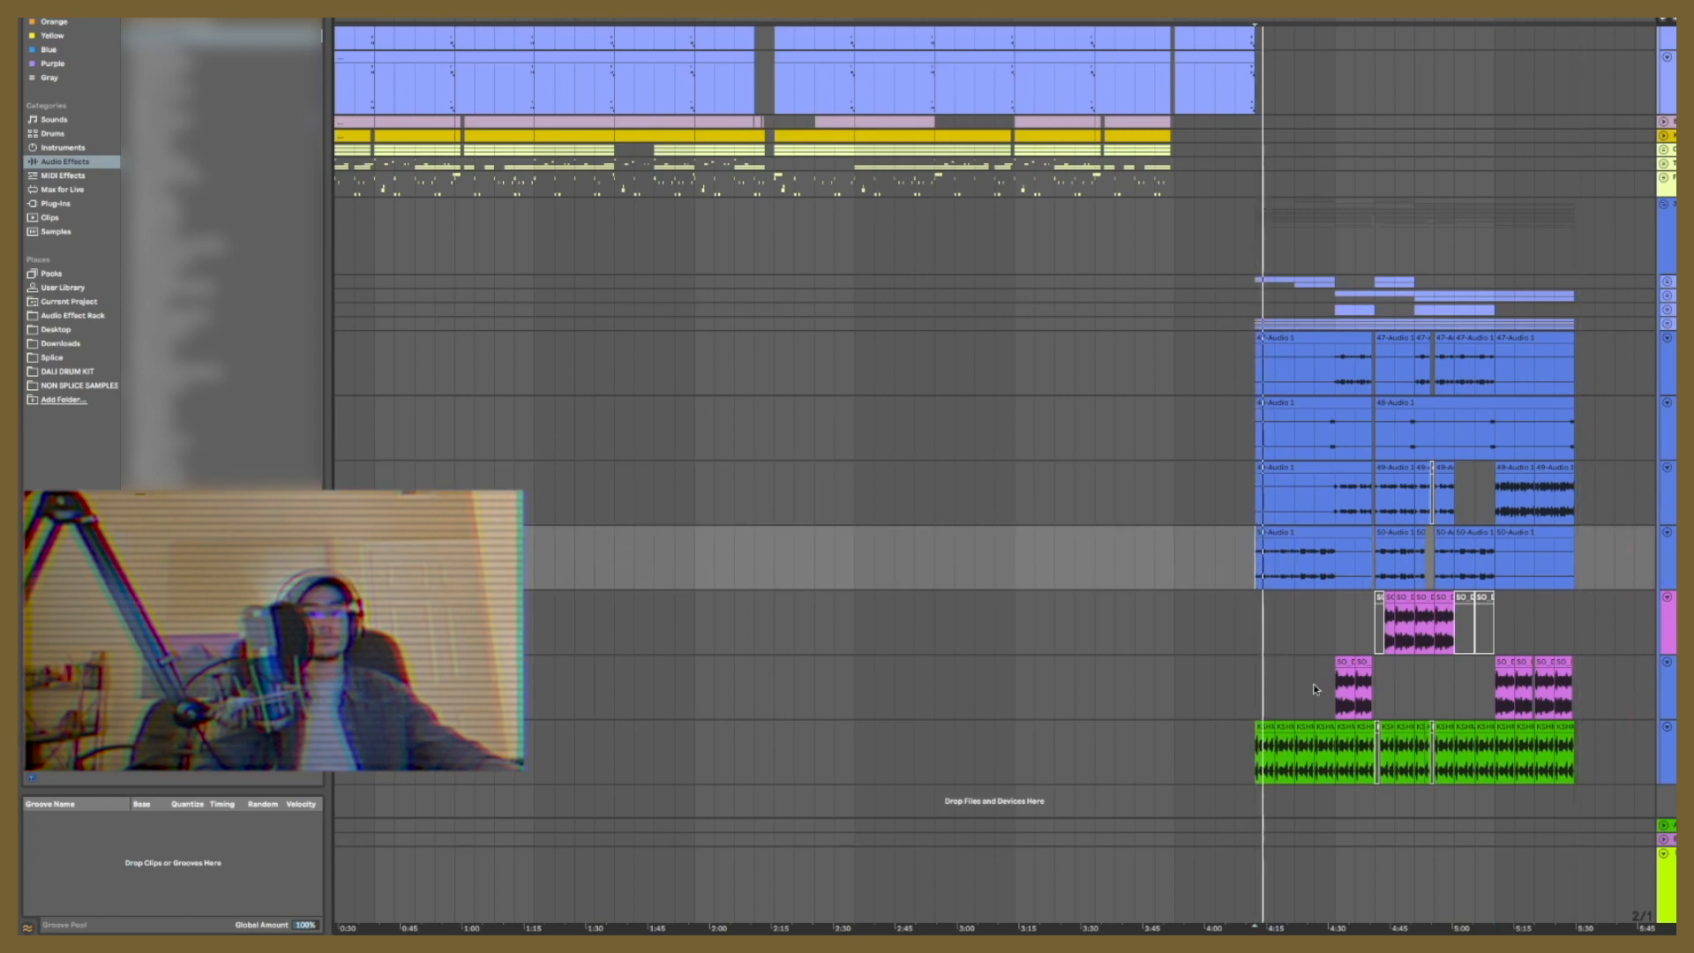
click(1652, 379)
shift+click(1666, 564)
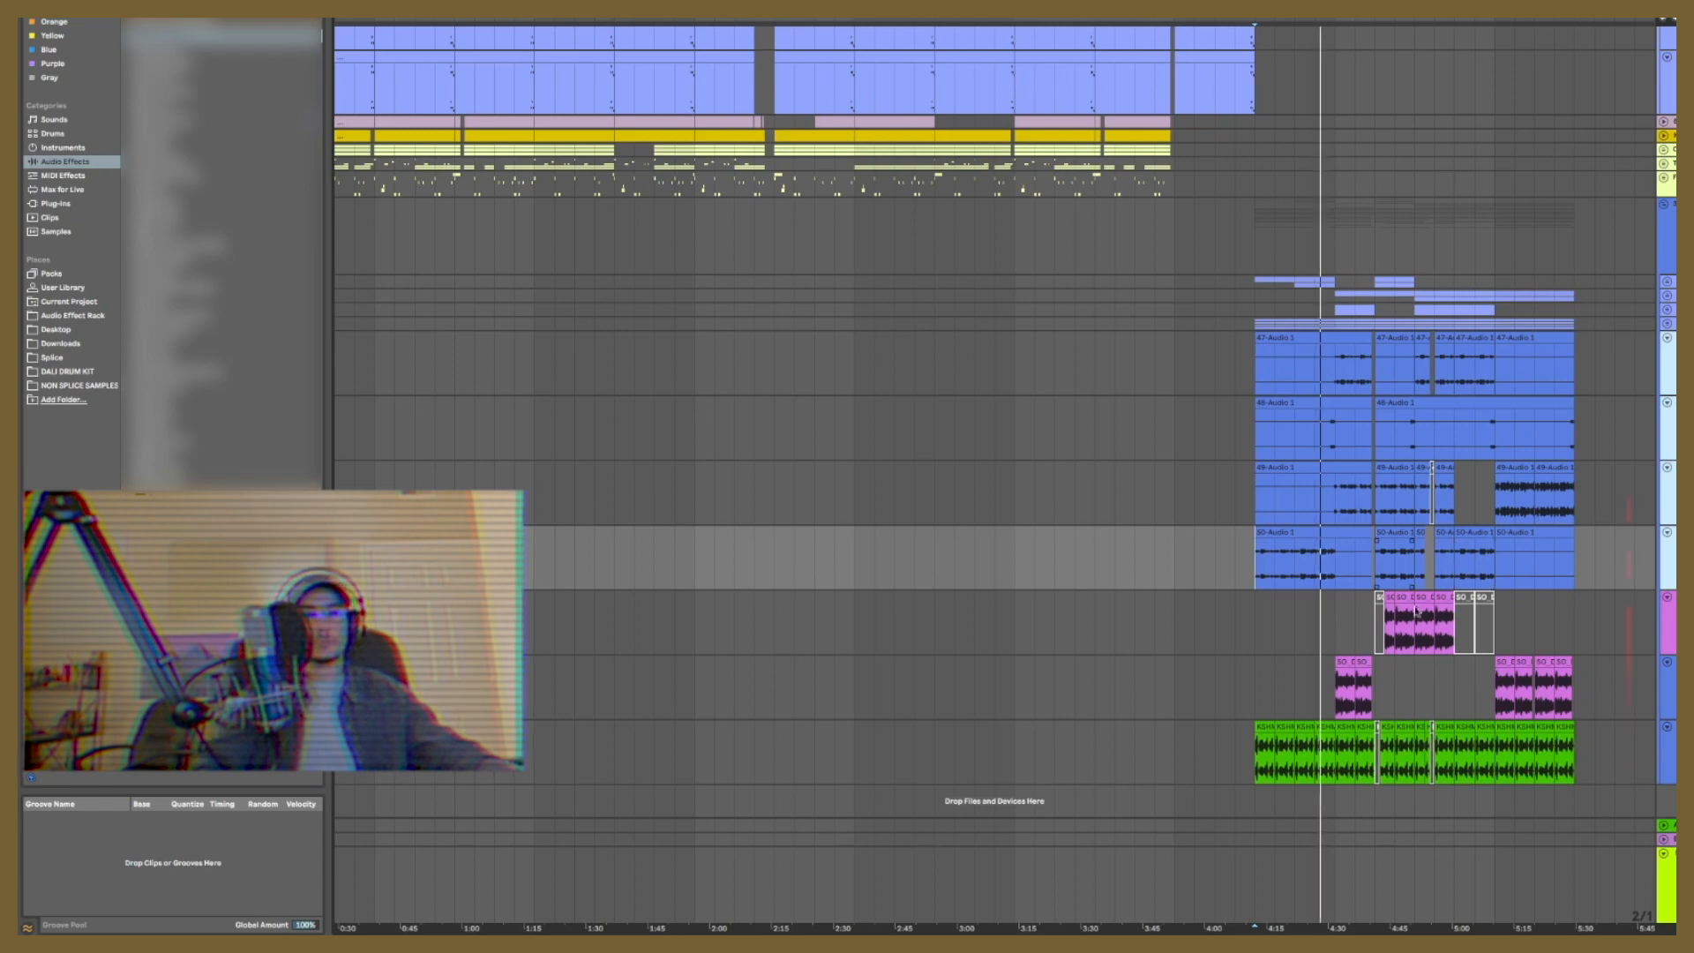
double_click(1673, 204)
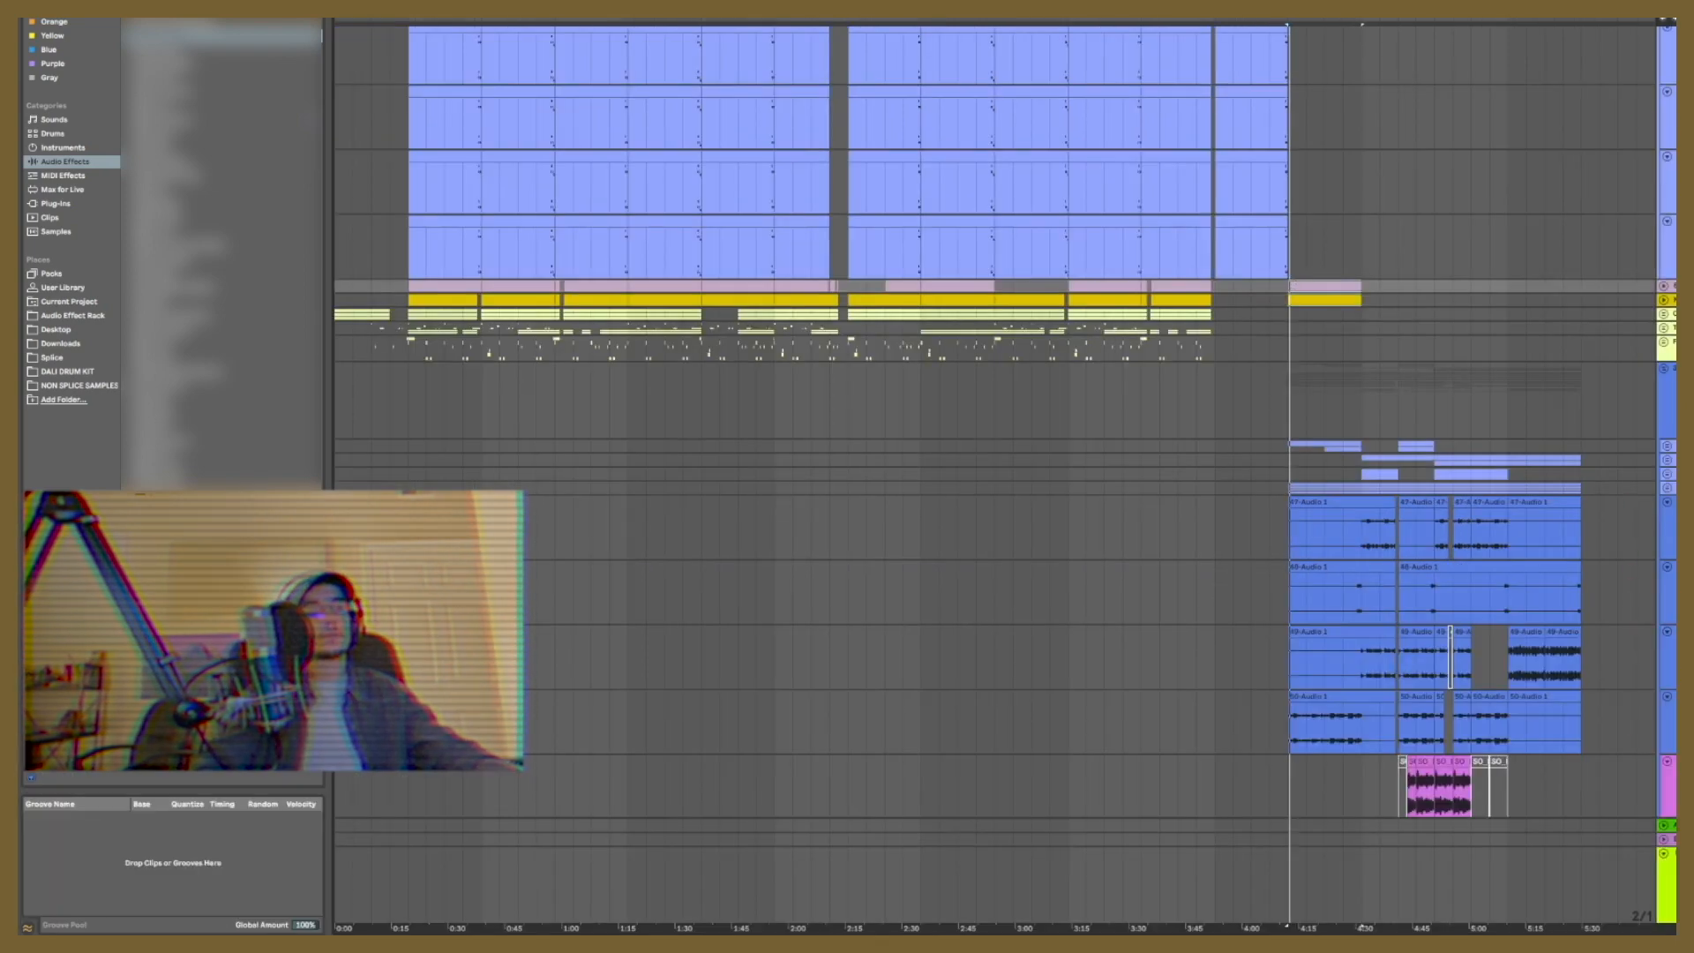
Step: Open the pink MIDI clip at about 4:10 and select the notes across its pattern for editing
click(1322, 296)
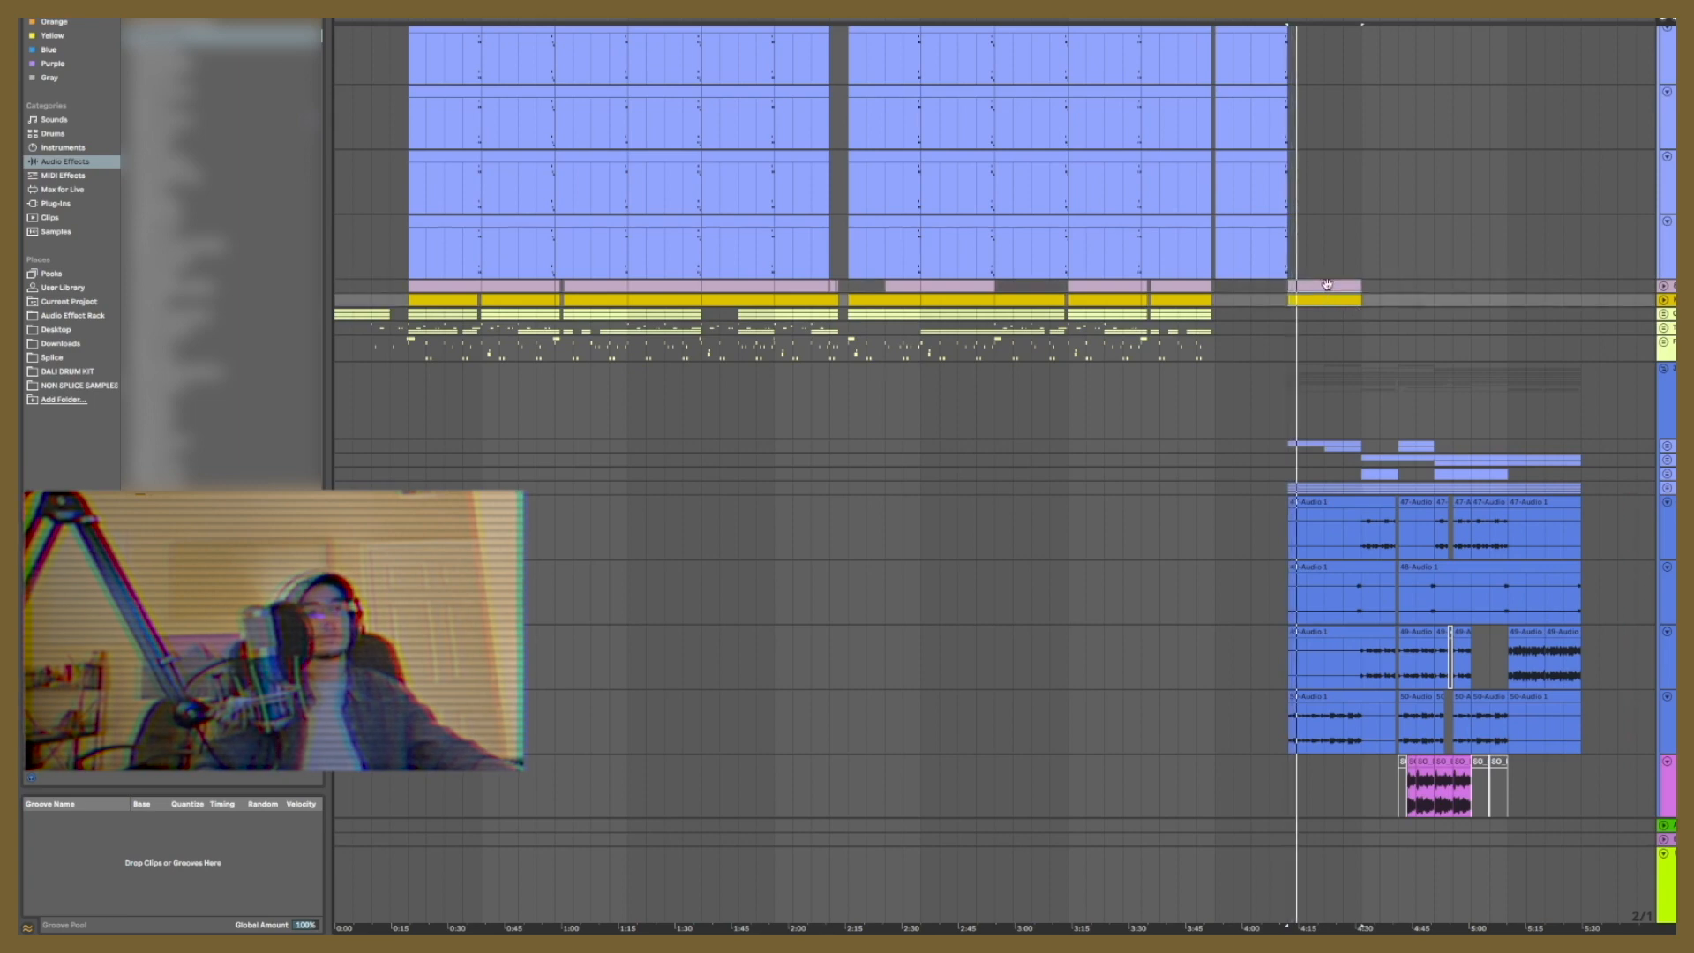
shift+double_click(1327, 285)
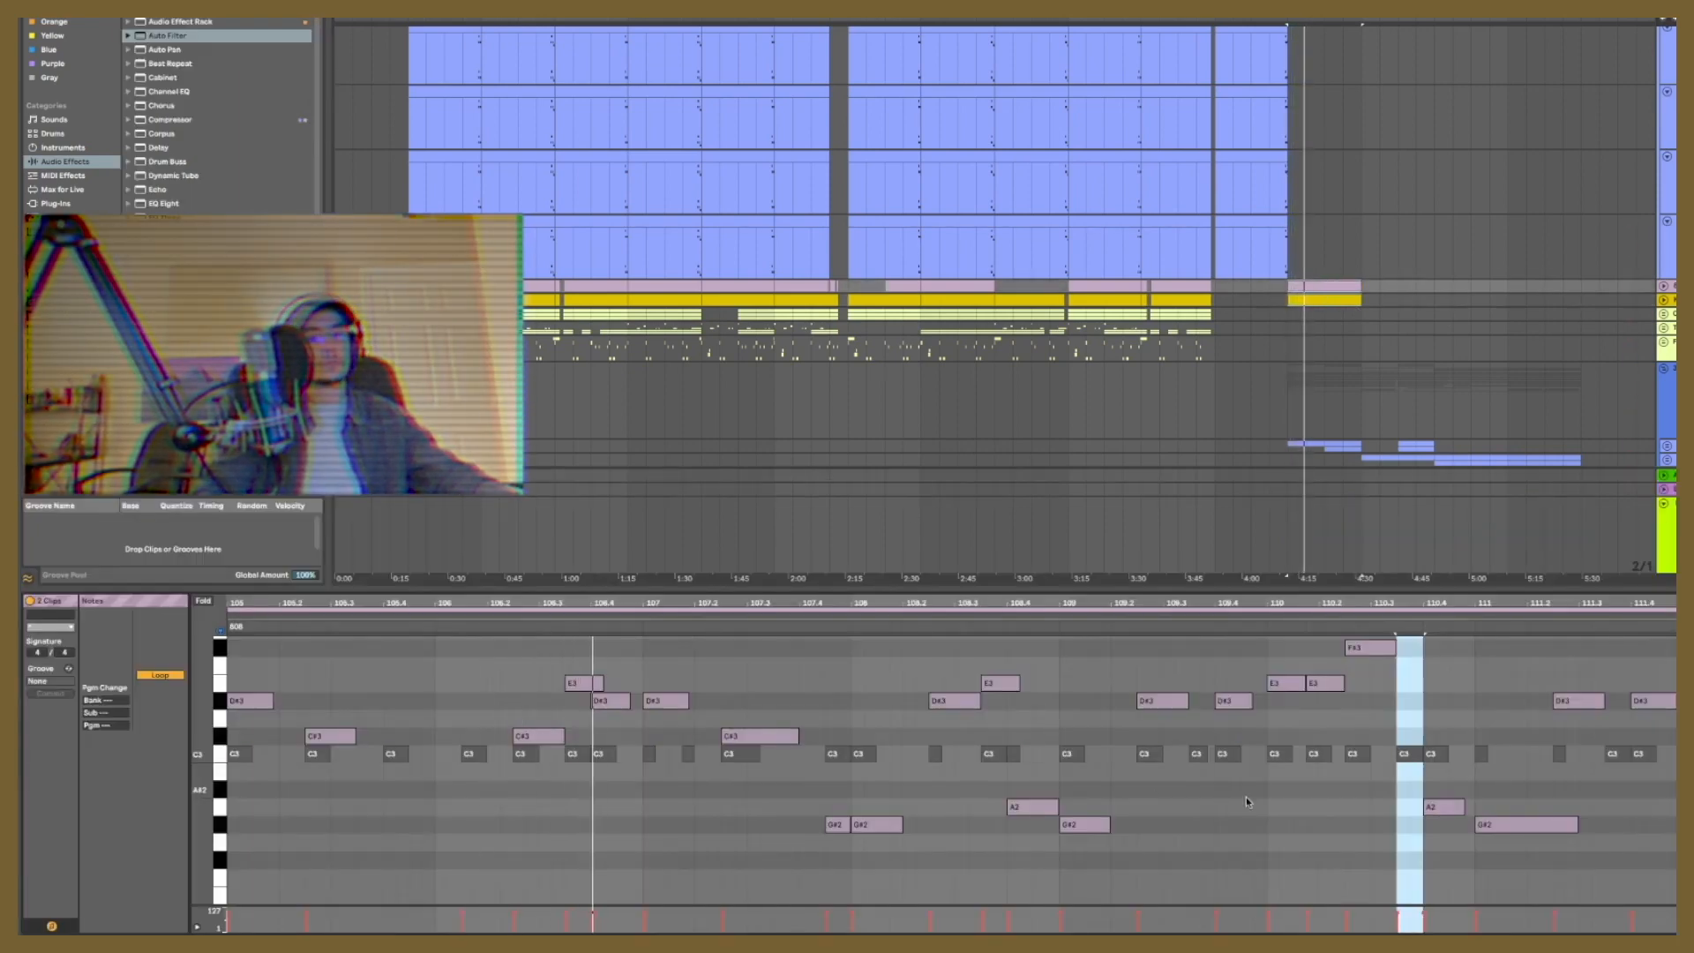
drag(1674, 878, 452, 636)
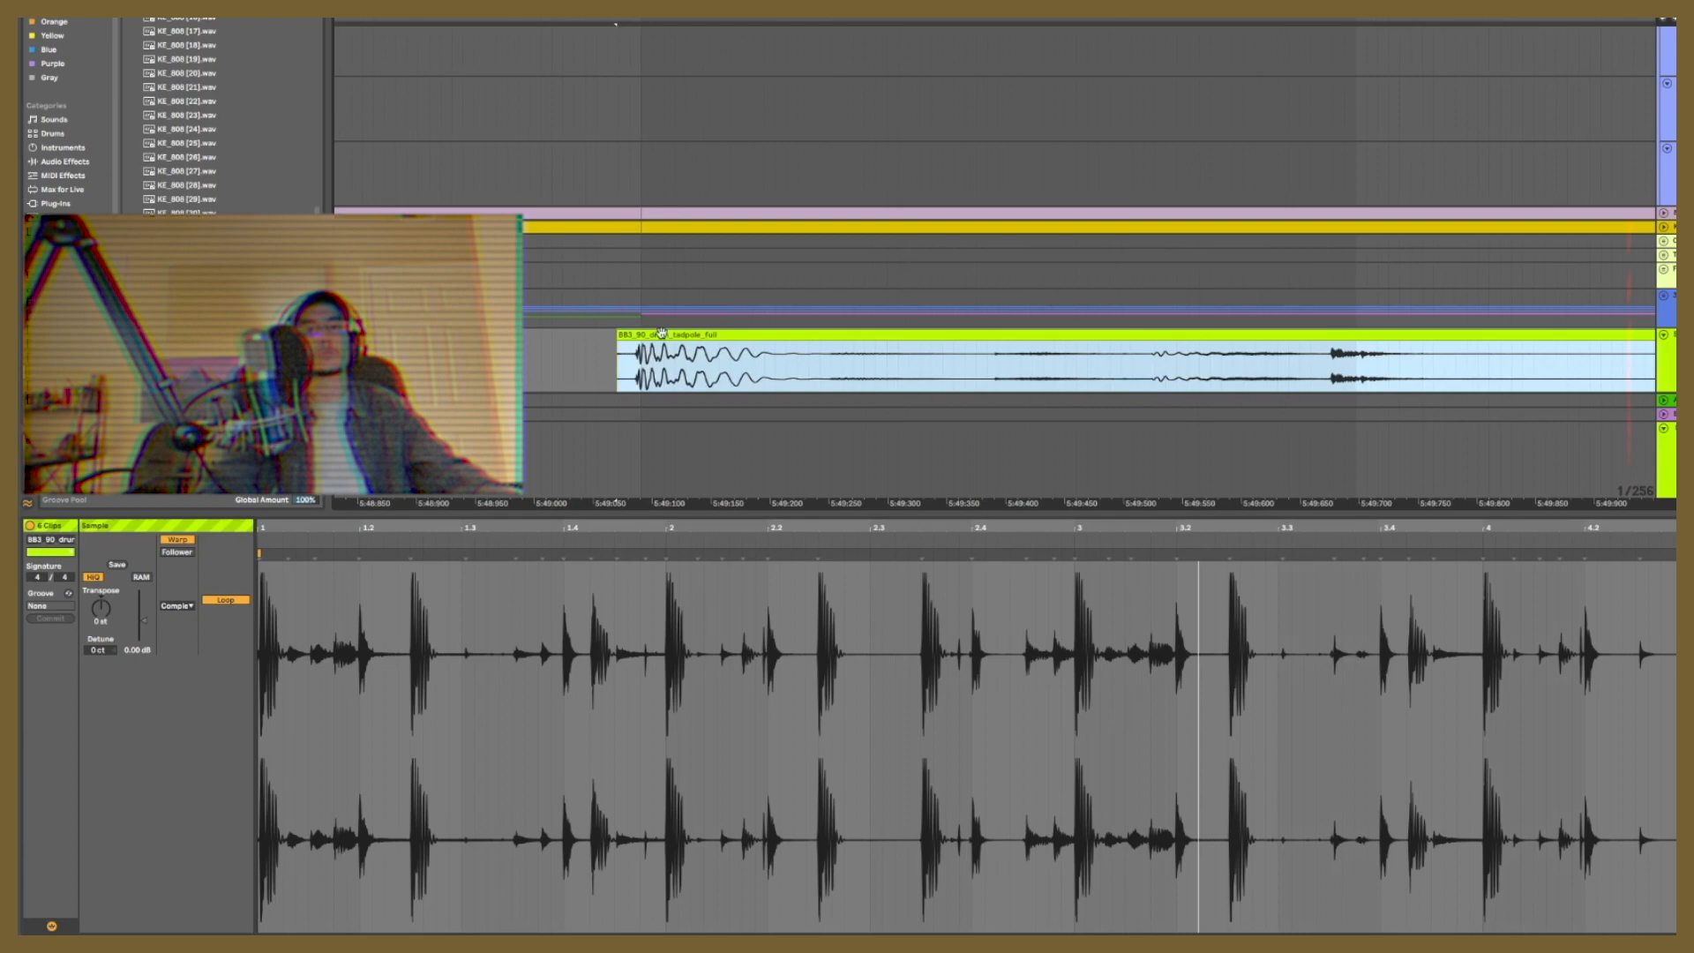
Step: Nudge the BB3_90_drum_tadpole_full clips slightly later at about 5:49 and check their timing by playing them
click(673, 340)
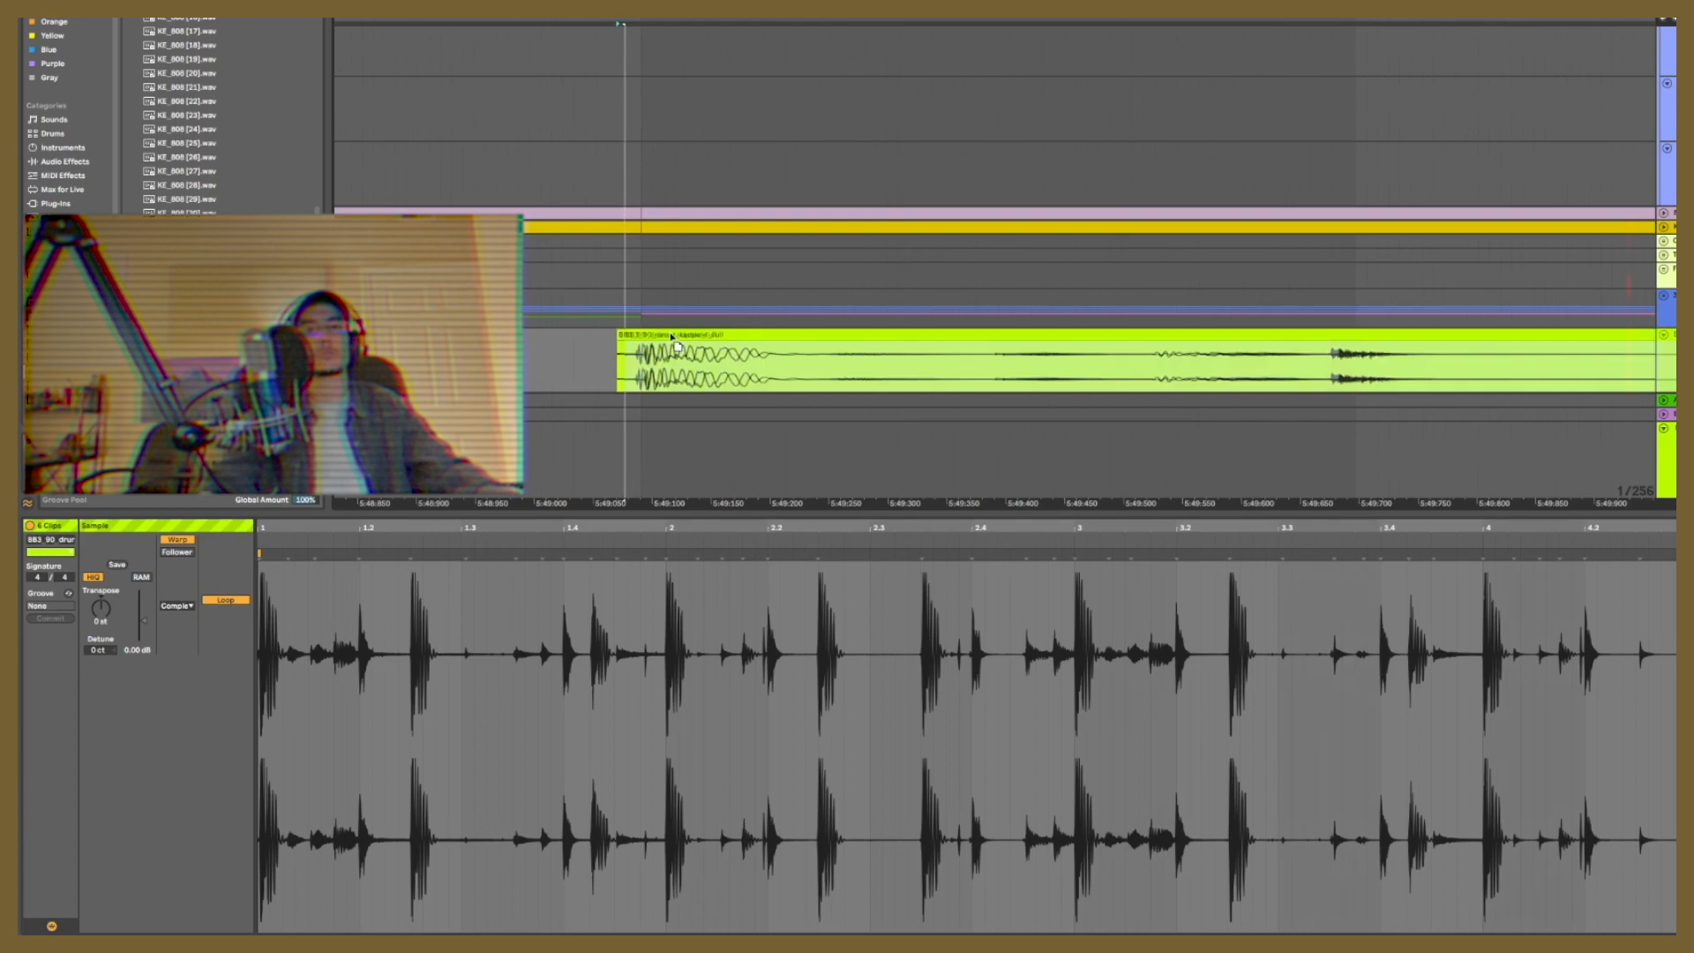
drag(674, 340, 682, 339)
key(space)
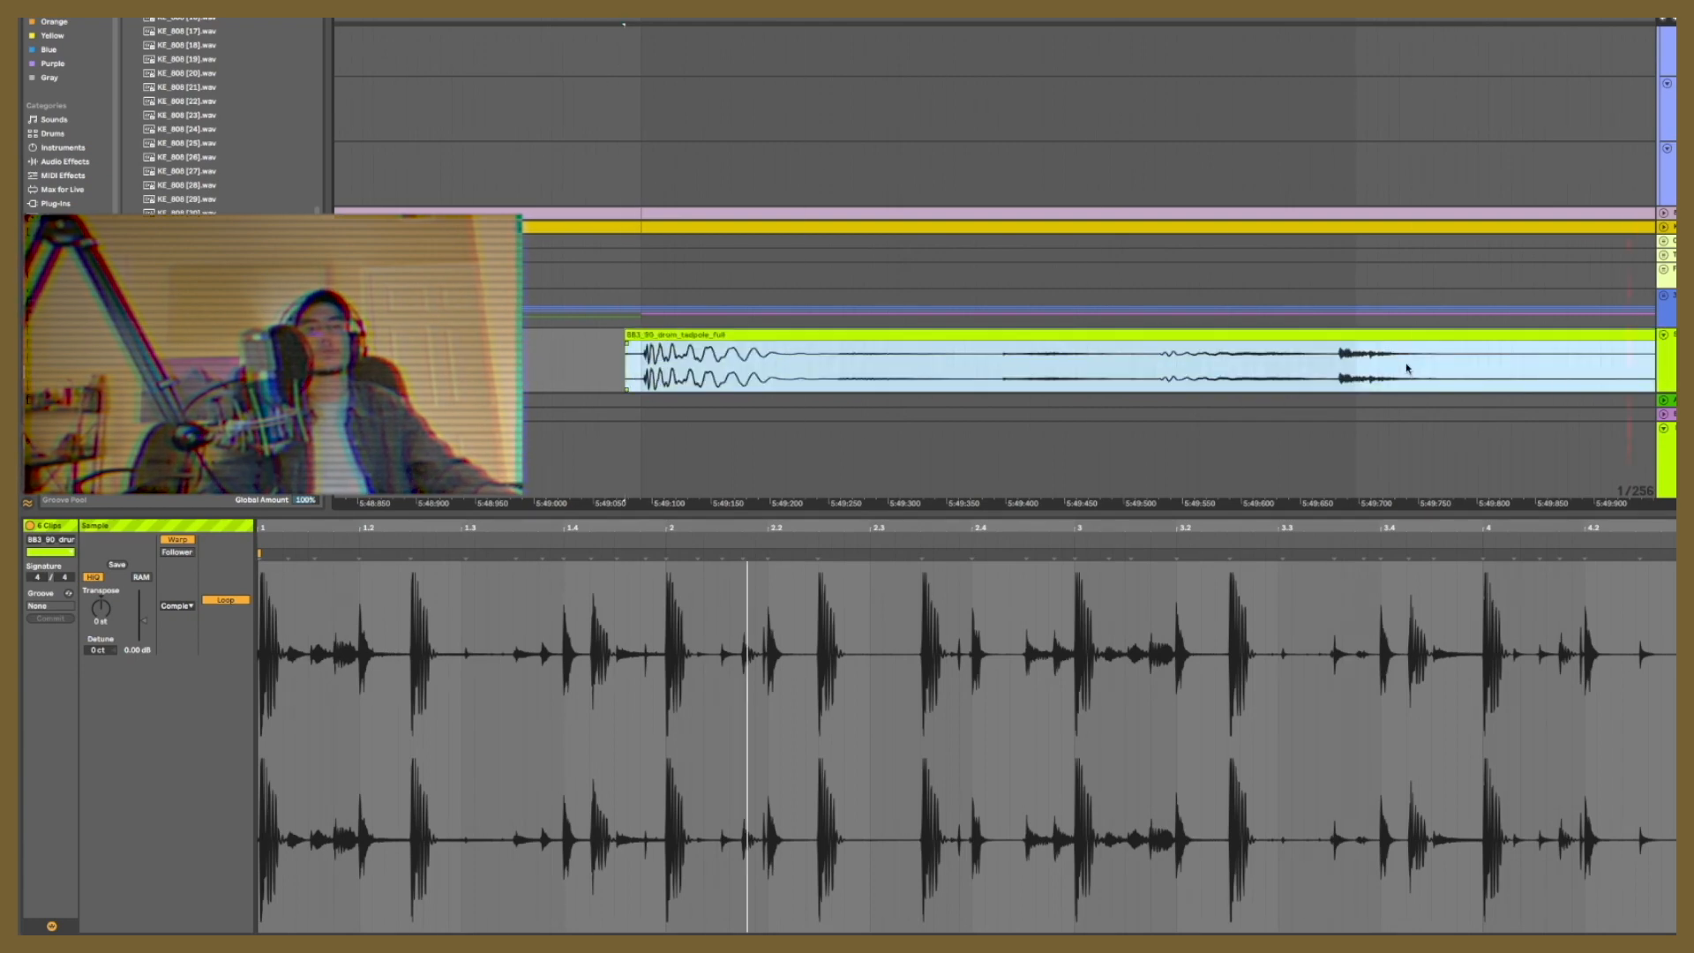
drag(1391, 339, 1407, 333)
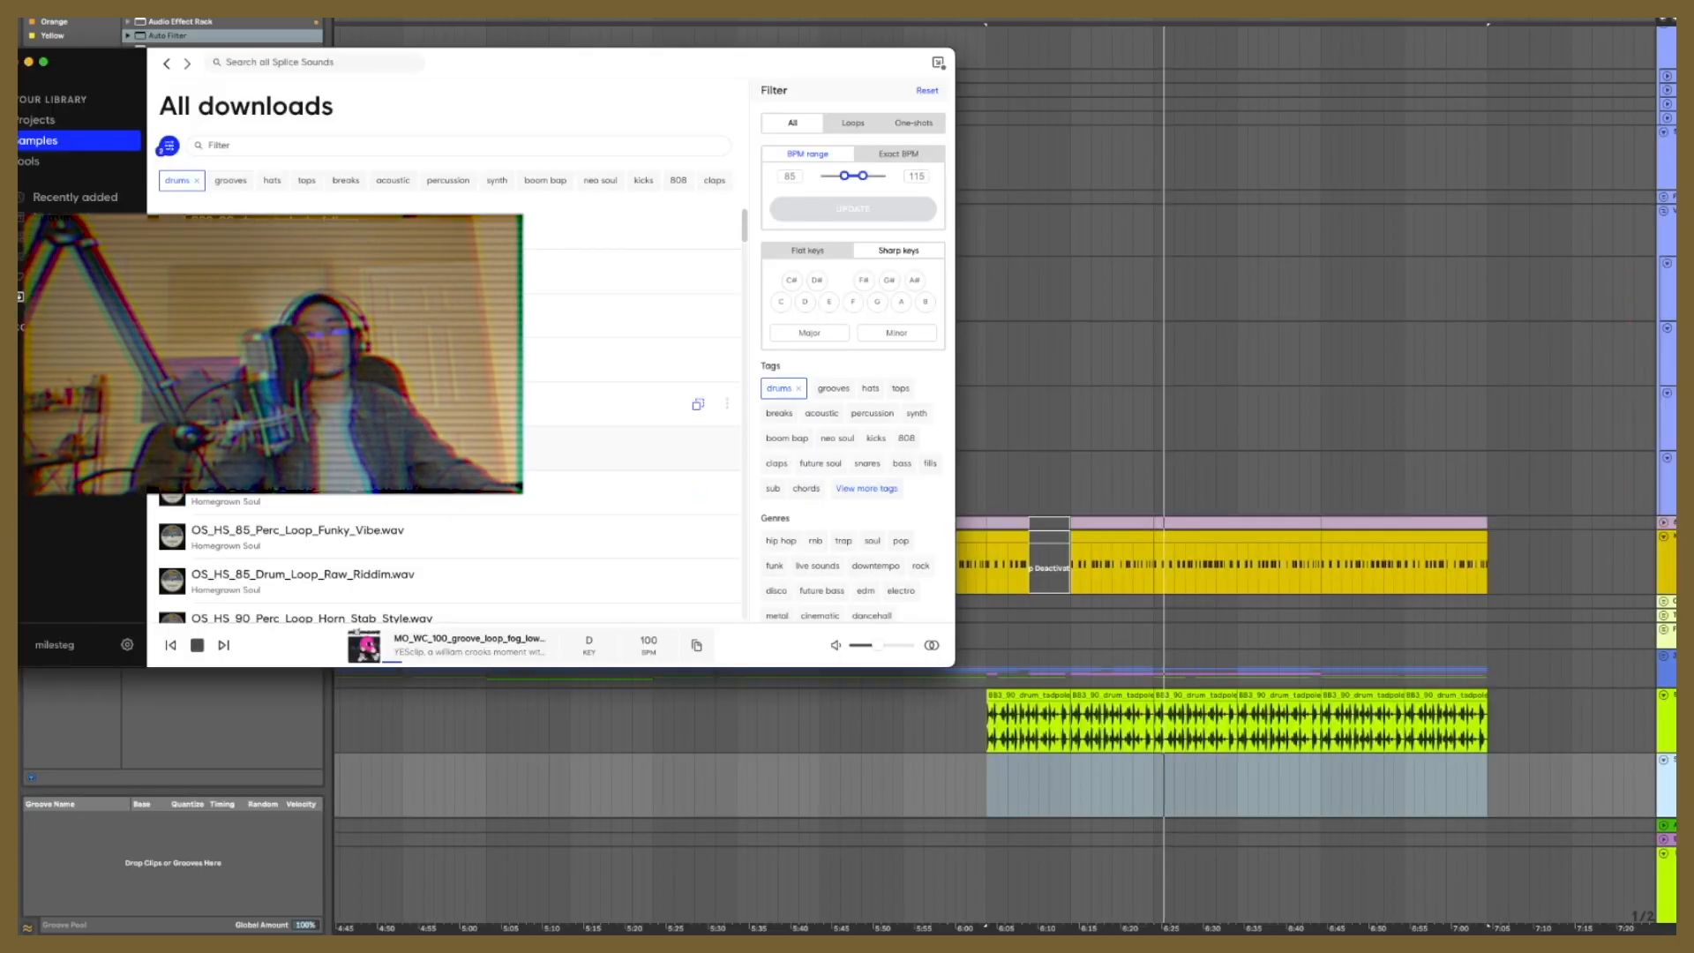
Step: Import a drum loop from the Splice downloads onto a new track at about 6:03 and audition it with the beat
mouse_move(618, 403)
mouse_down()
mouse_move(1191, 799)
mouse_move(1062, 732)
mouse_move(1013, 727)
mouse_move(989, 772)
mouse_up()
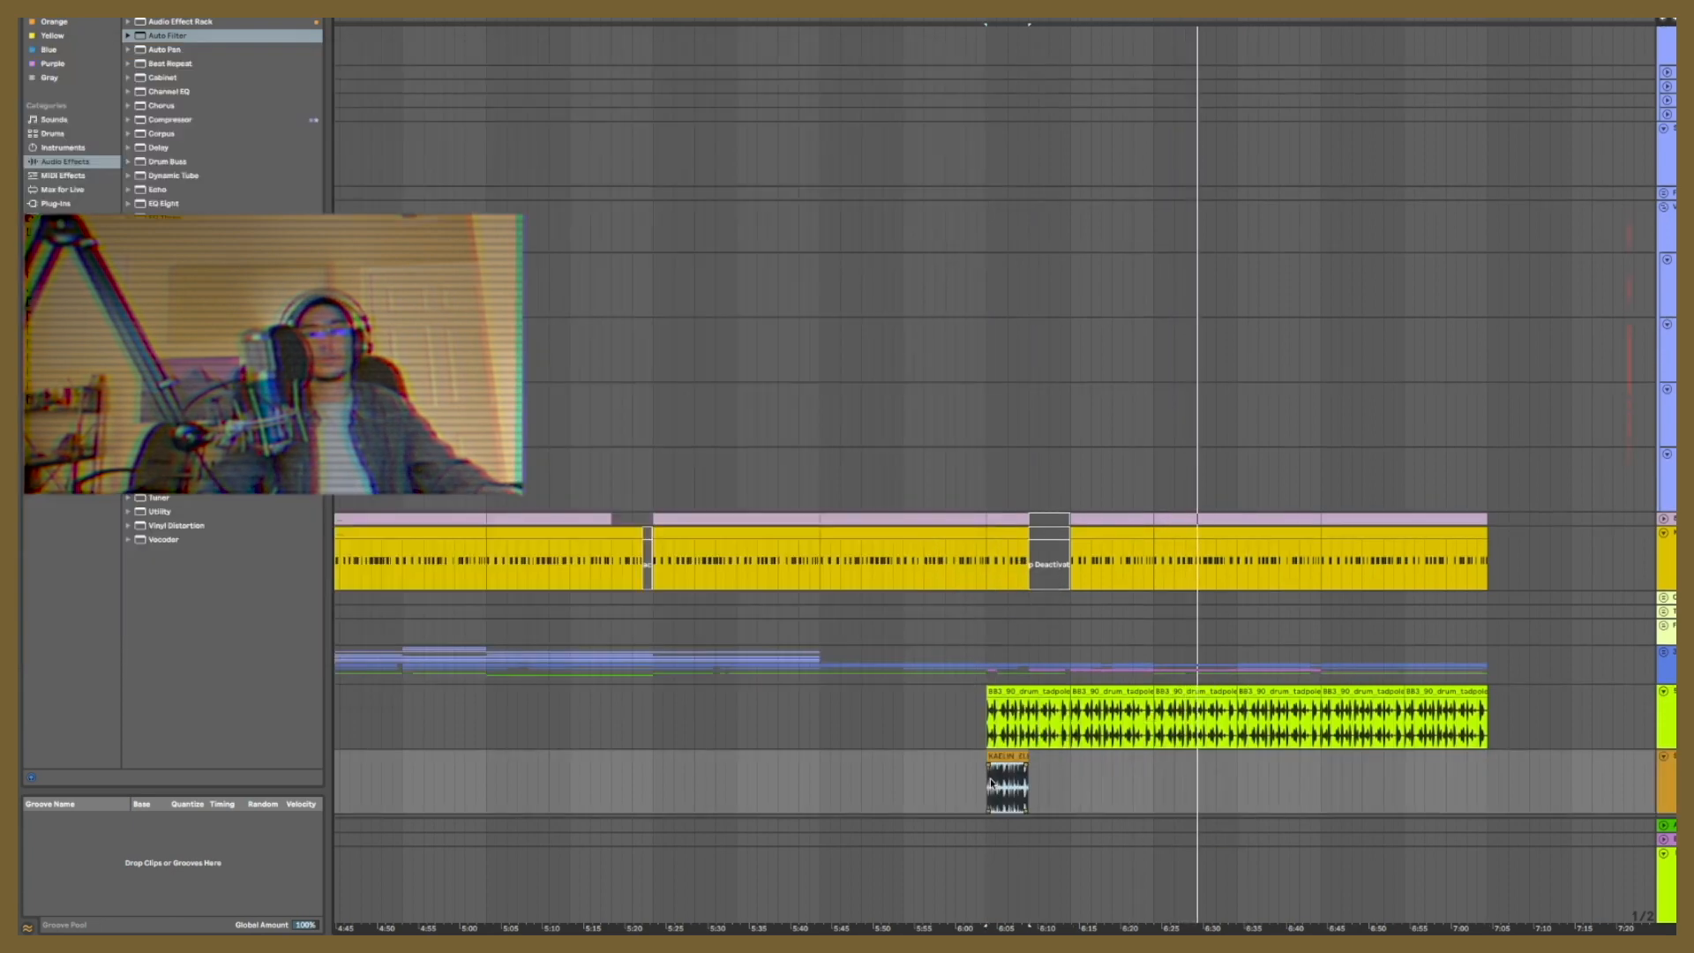
click(990, 772)
key(space)
key(space)
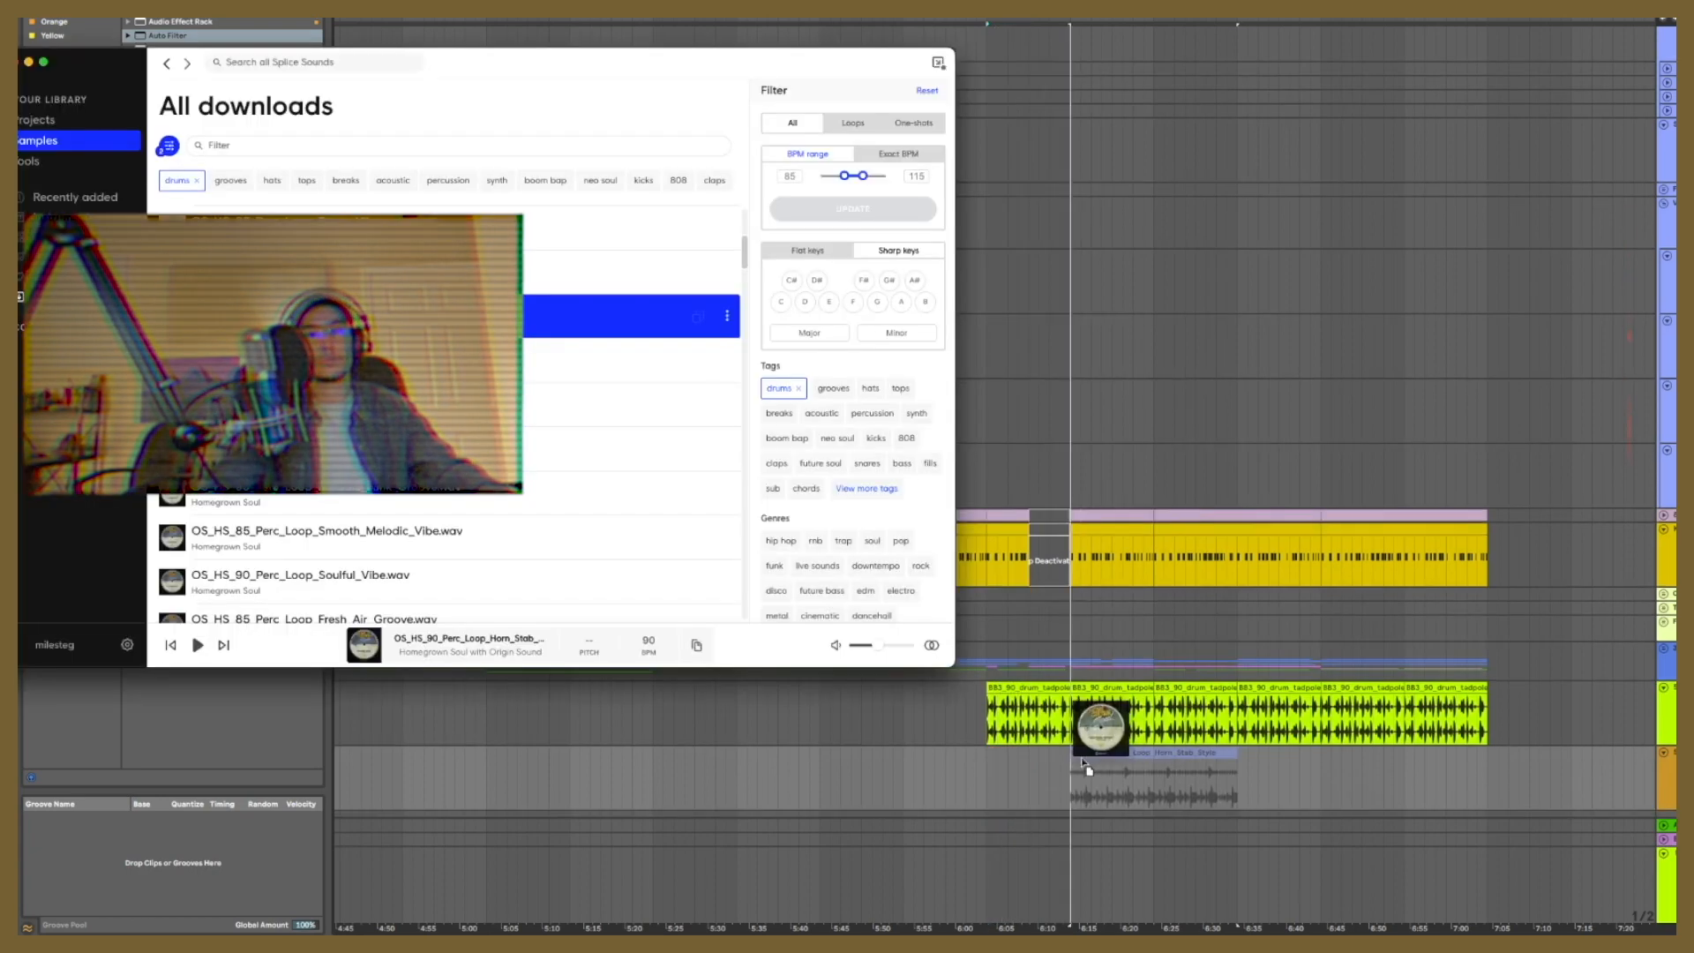
Step: Place the Splice loop OS_HS_90_Perc_Loop_Horn_Stab_Style on the orange track at about 6:23 and play it with the beat
drag(1085, 767, 1158, 766)
click(1158, 767)
key(space)
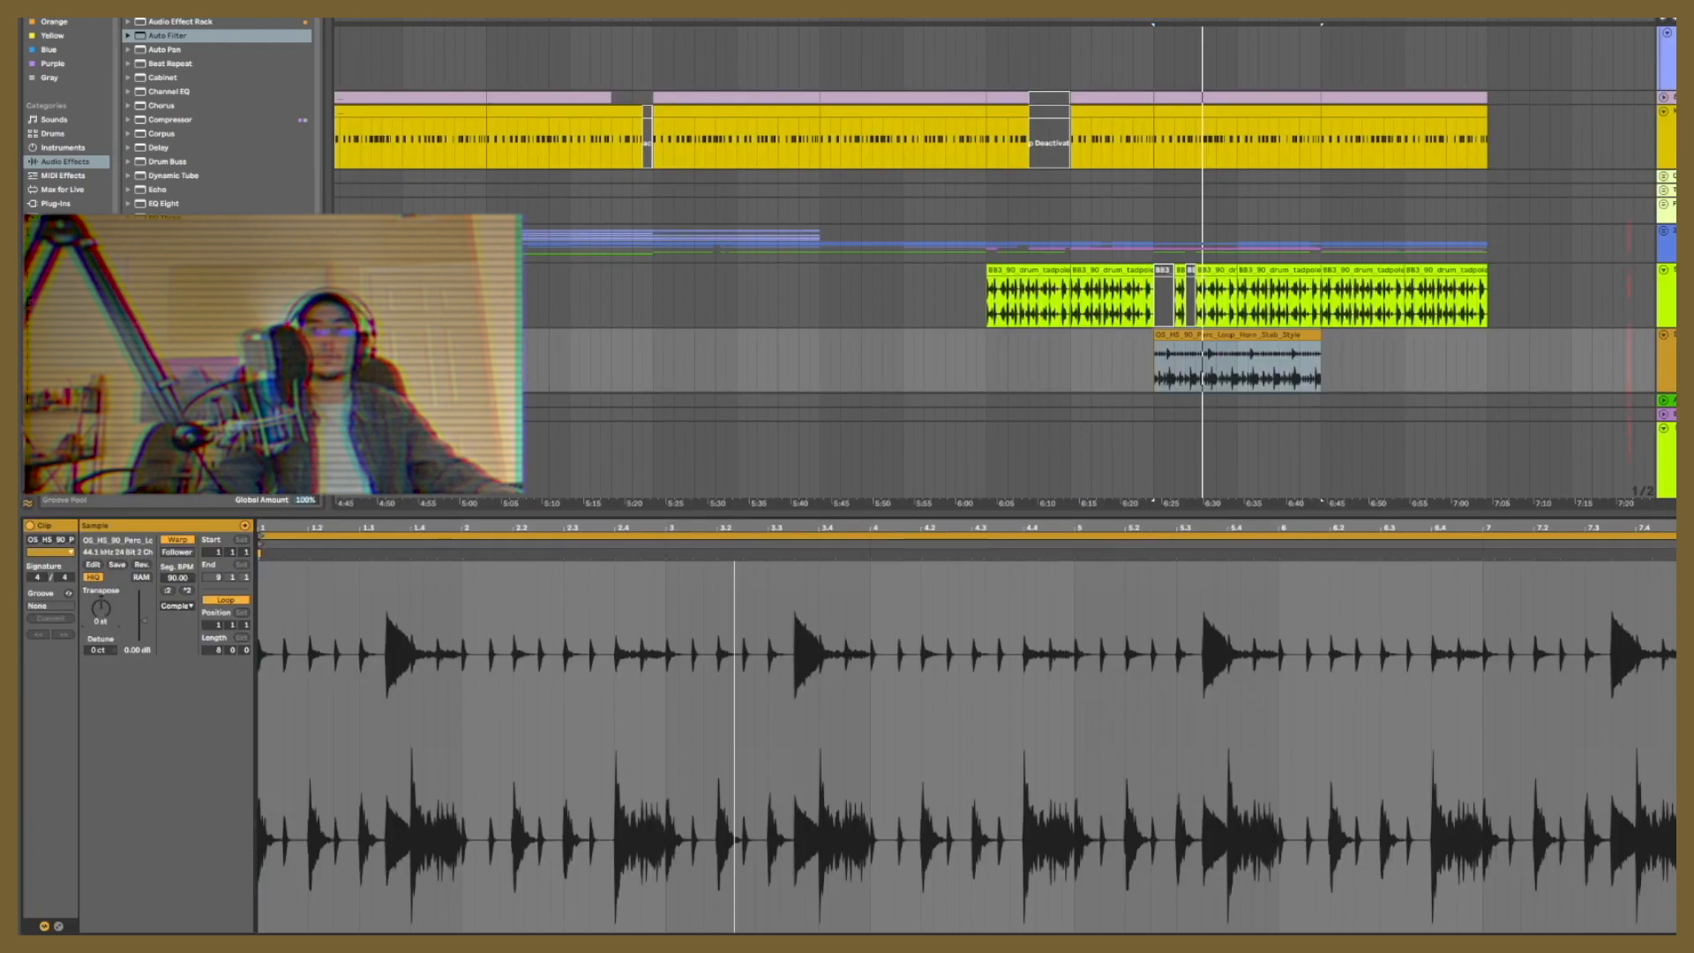
Step: Transpose the Horn Stab percussion loop up 13 semitones and choose another warp mode for it
drag(106, 616, 106, 591)
key(space)
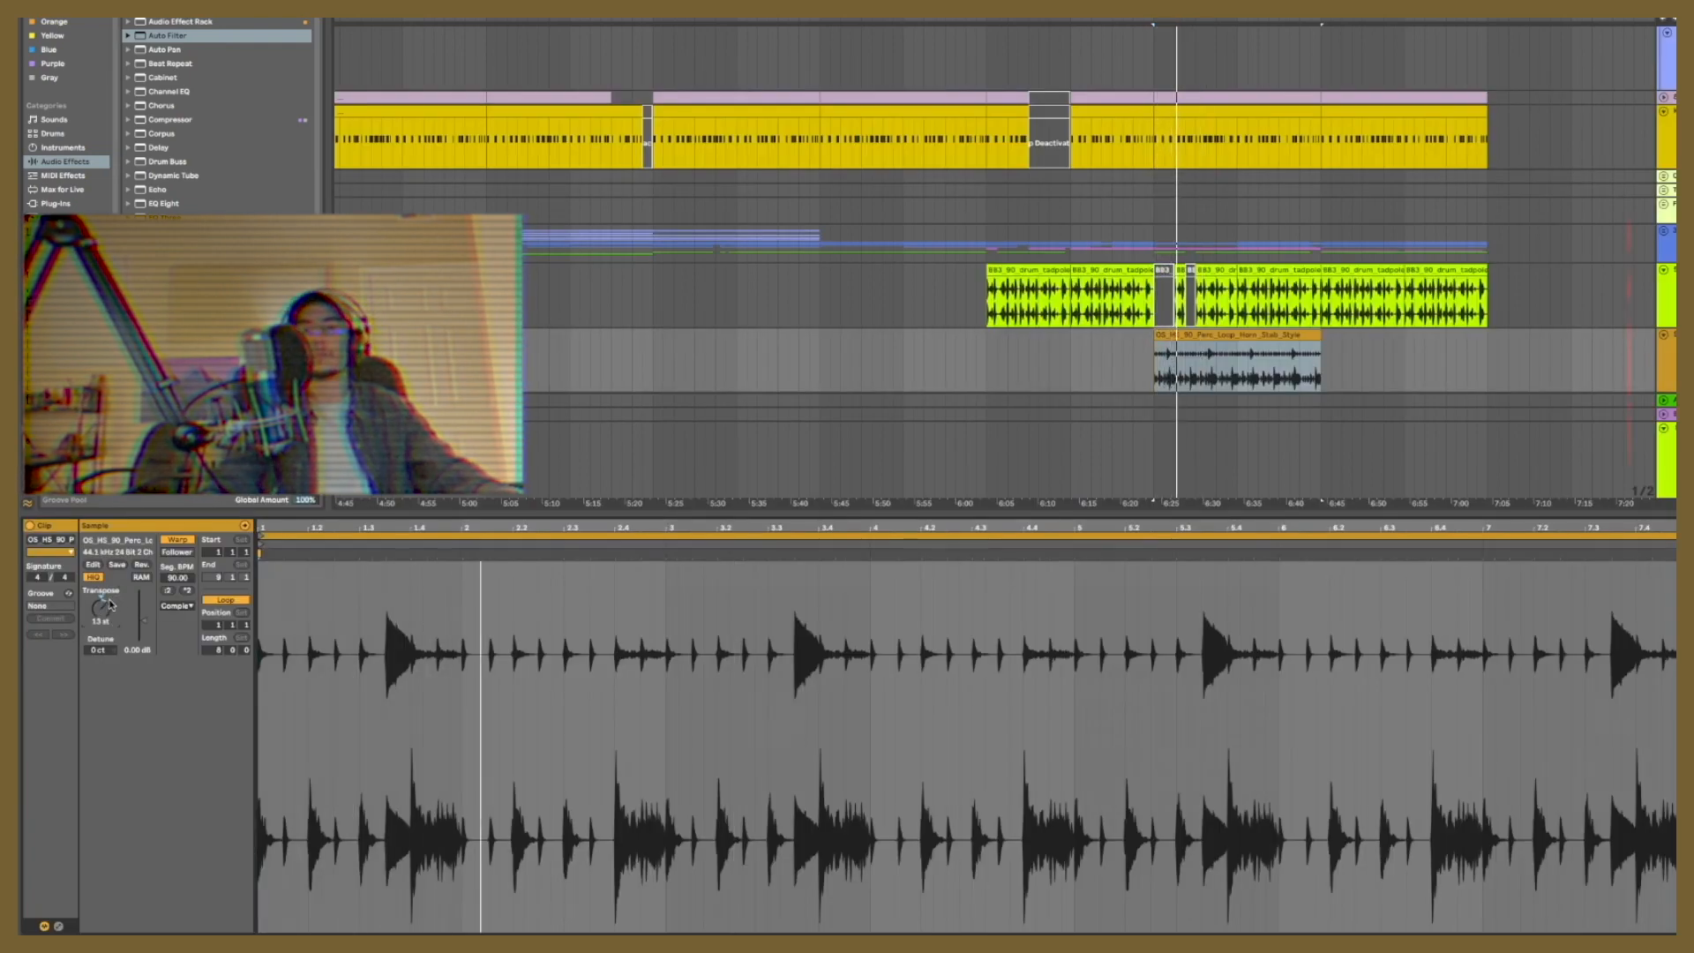
click(176, 606)
click(174, 618)
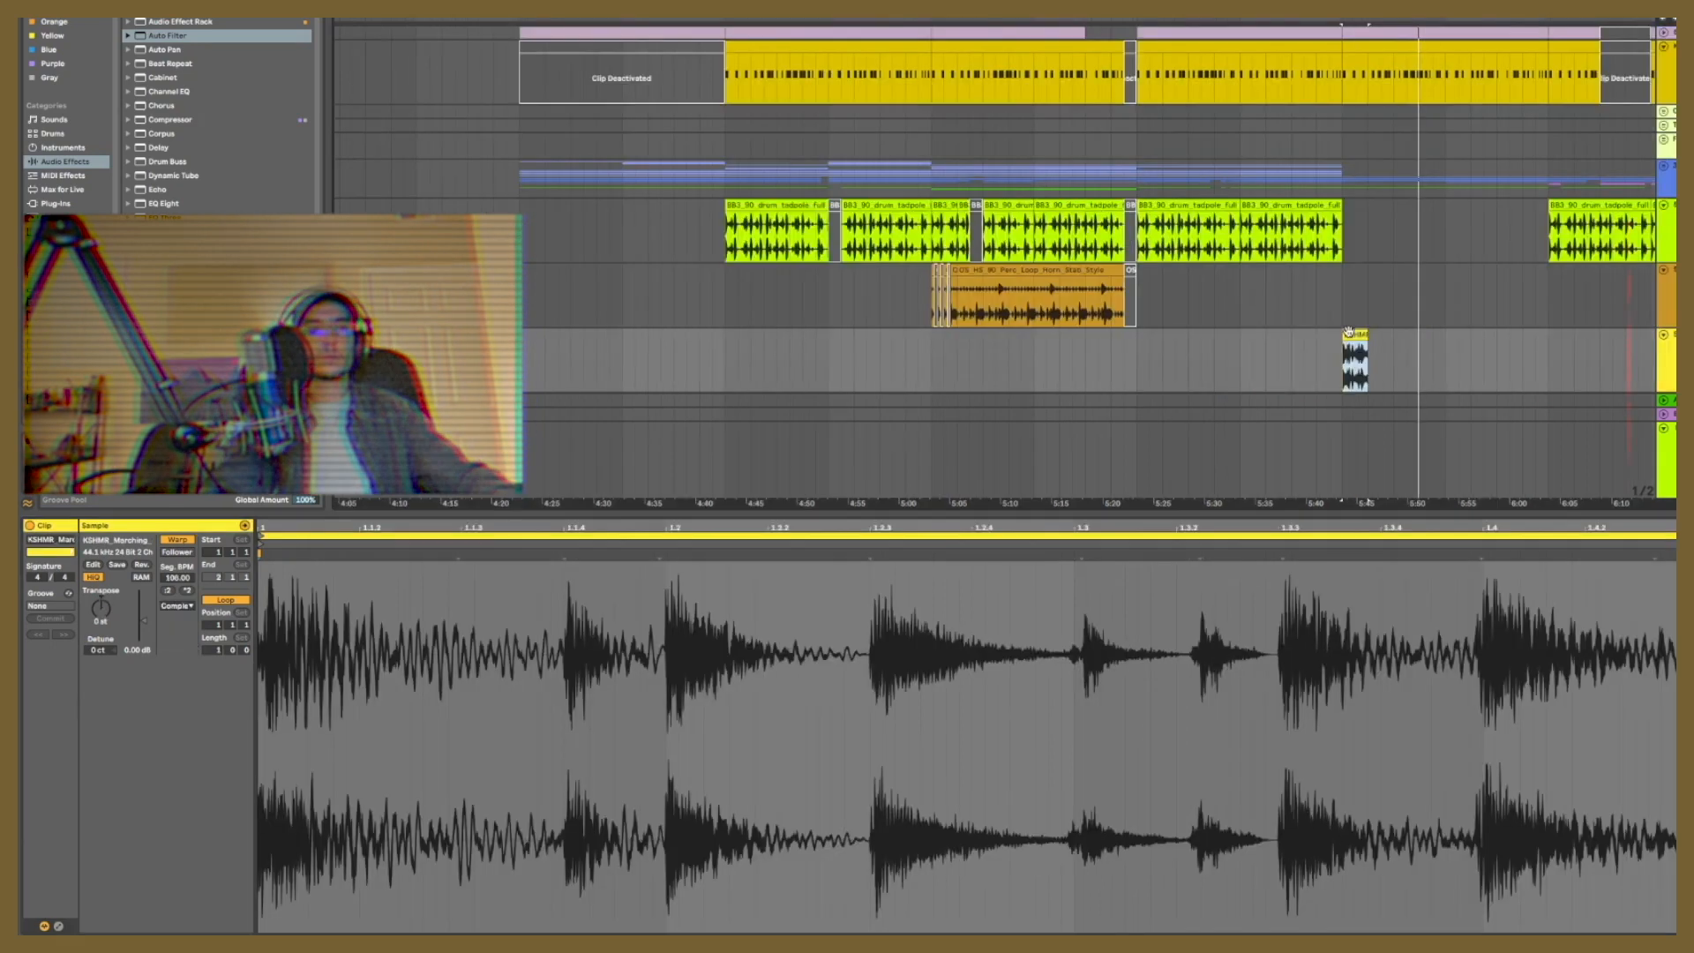
Step: Audition the KSHMR marching snare loop at about 5:43 and duplicate its chopped, spaced pattern along the track until about 6:01
key(space)
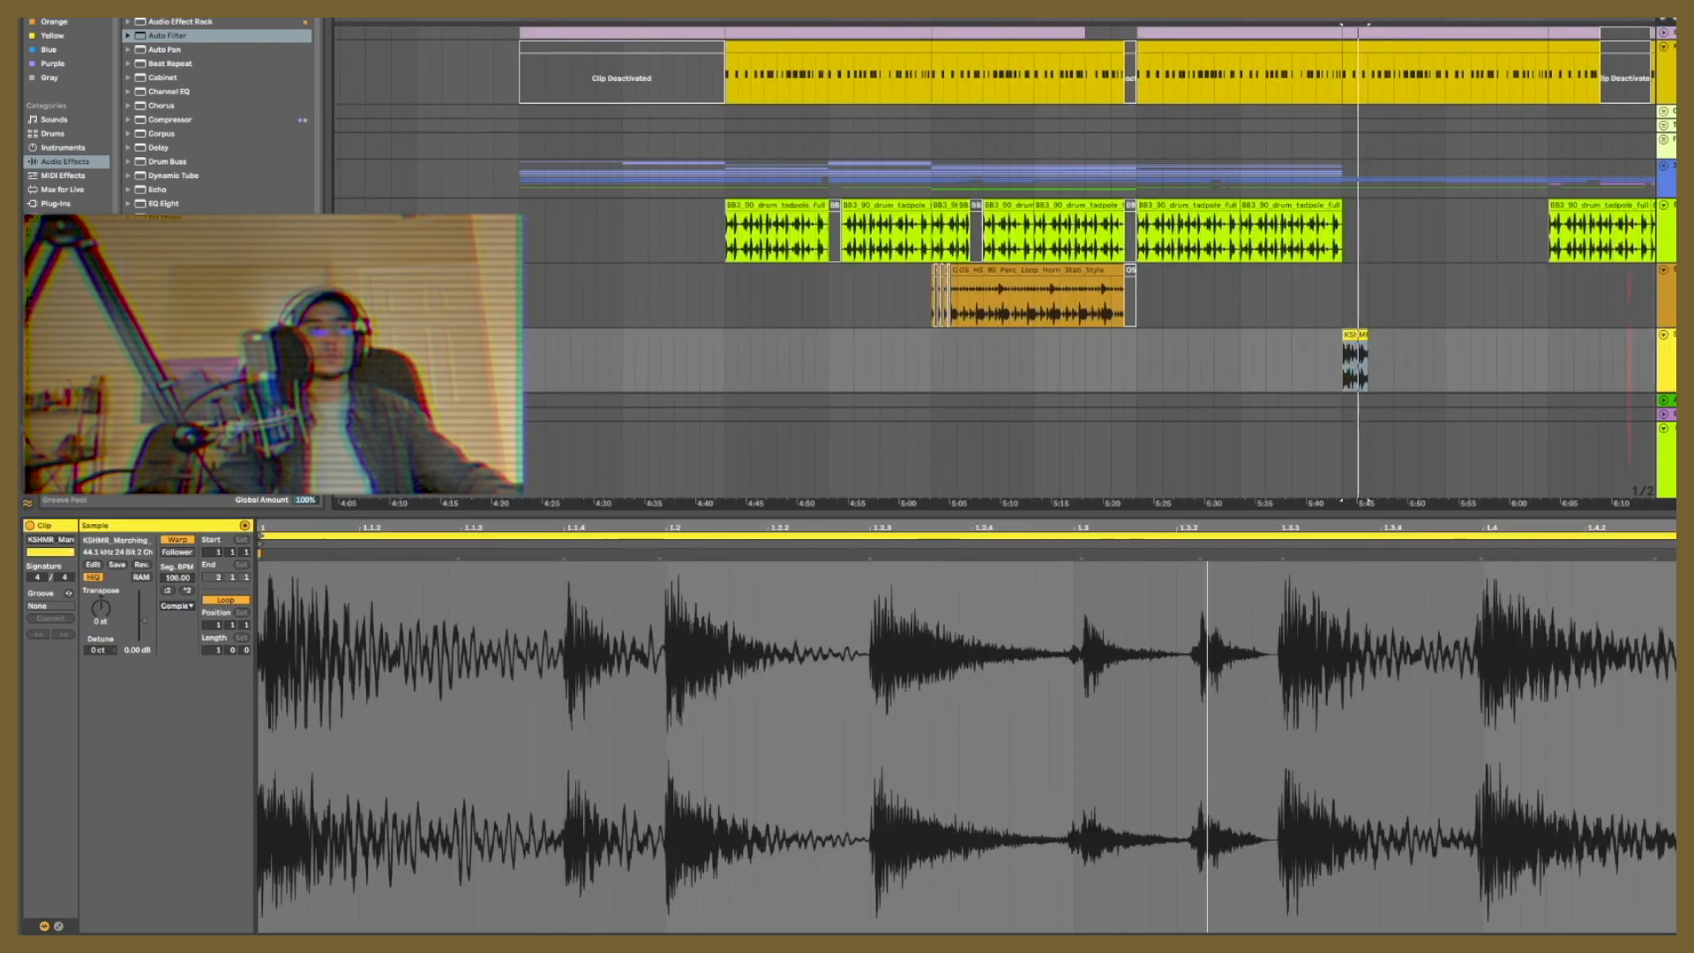
scroll(1401, 360, up, 8)
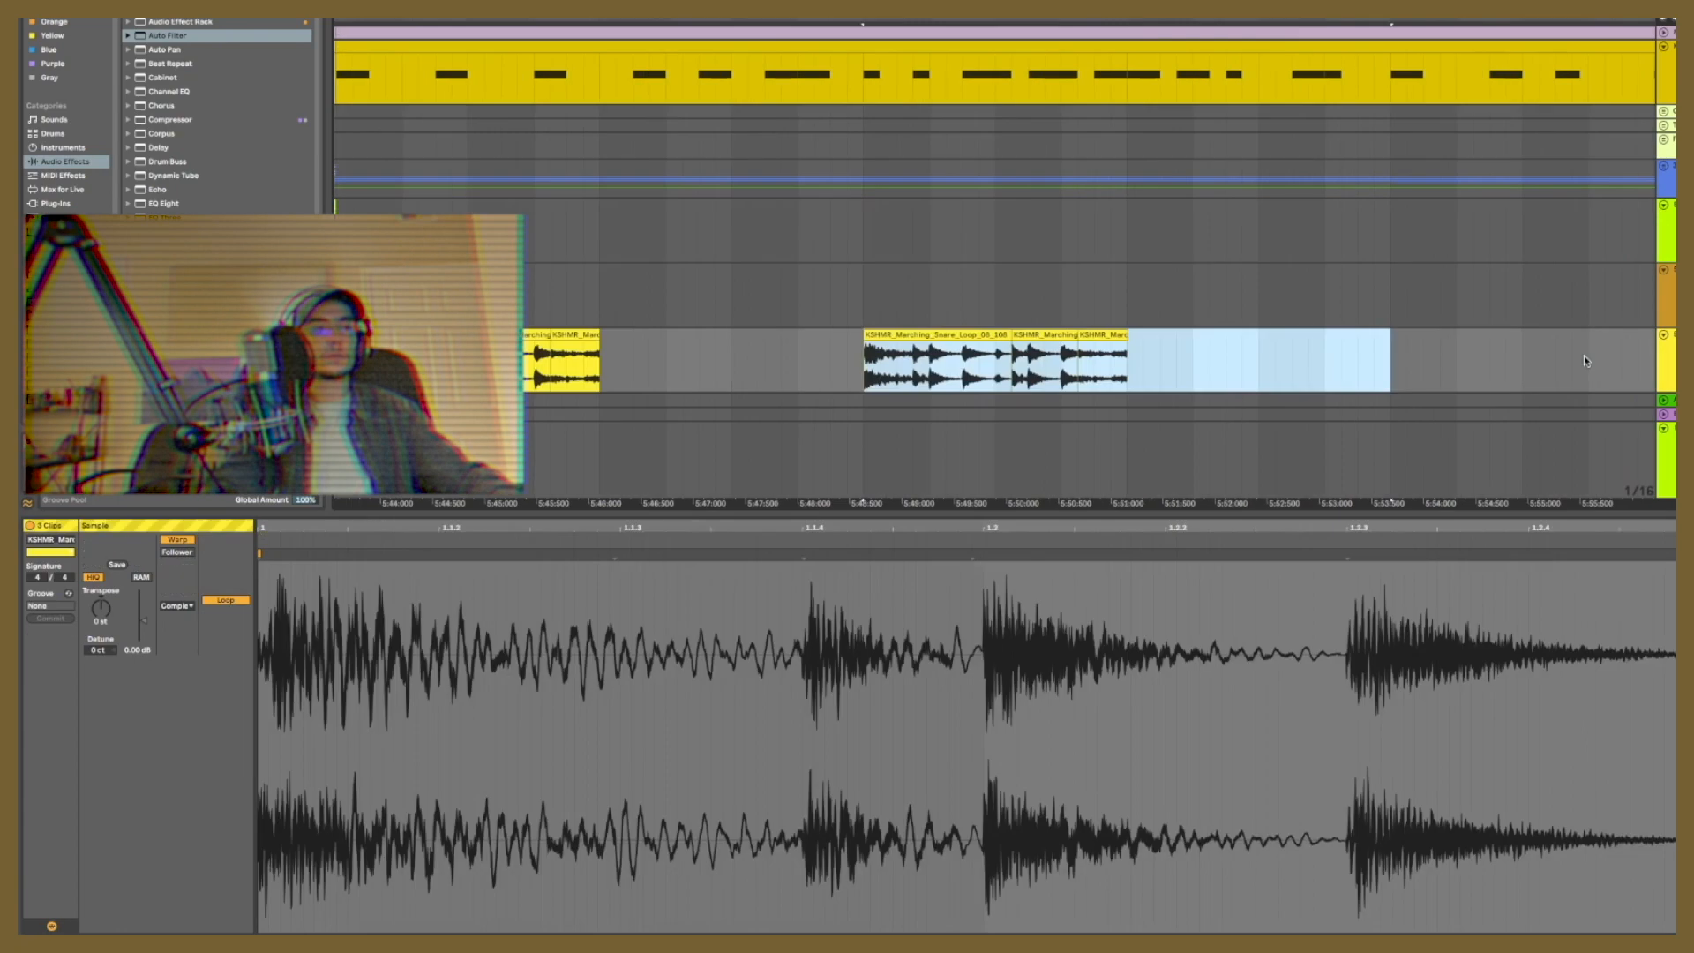
key(space)
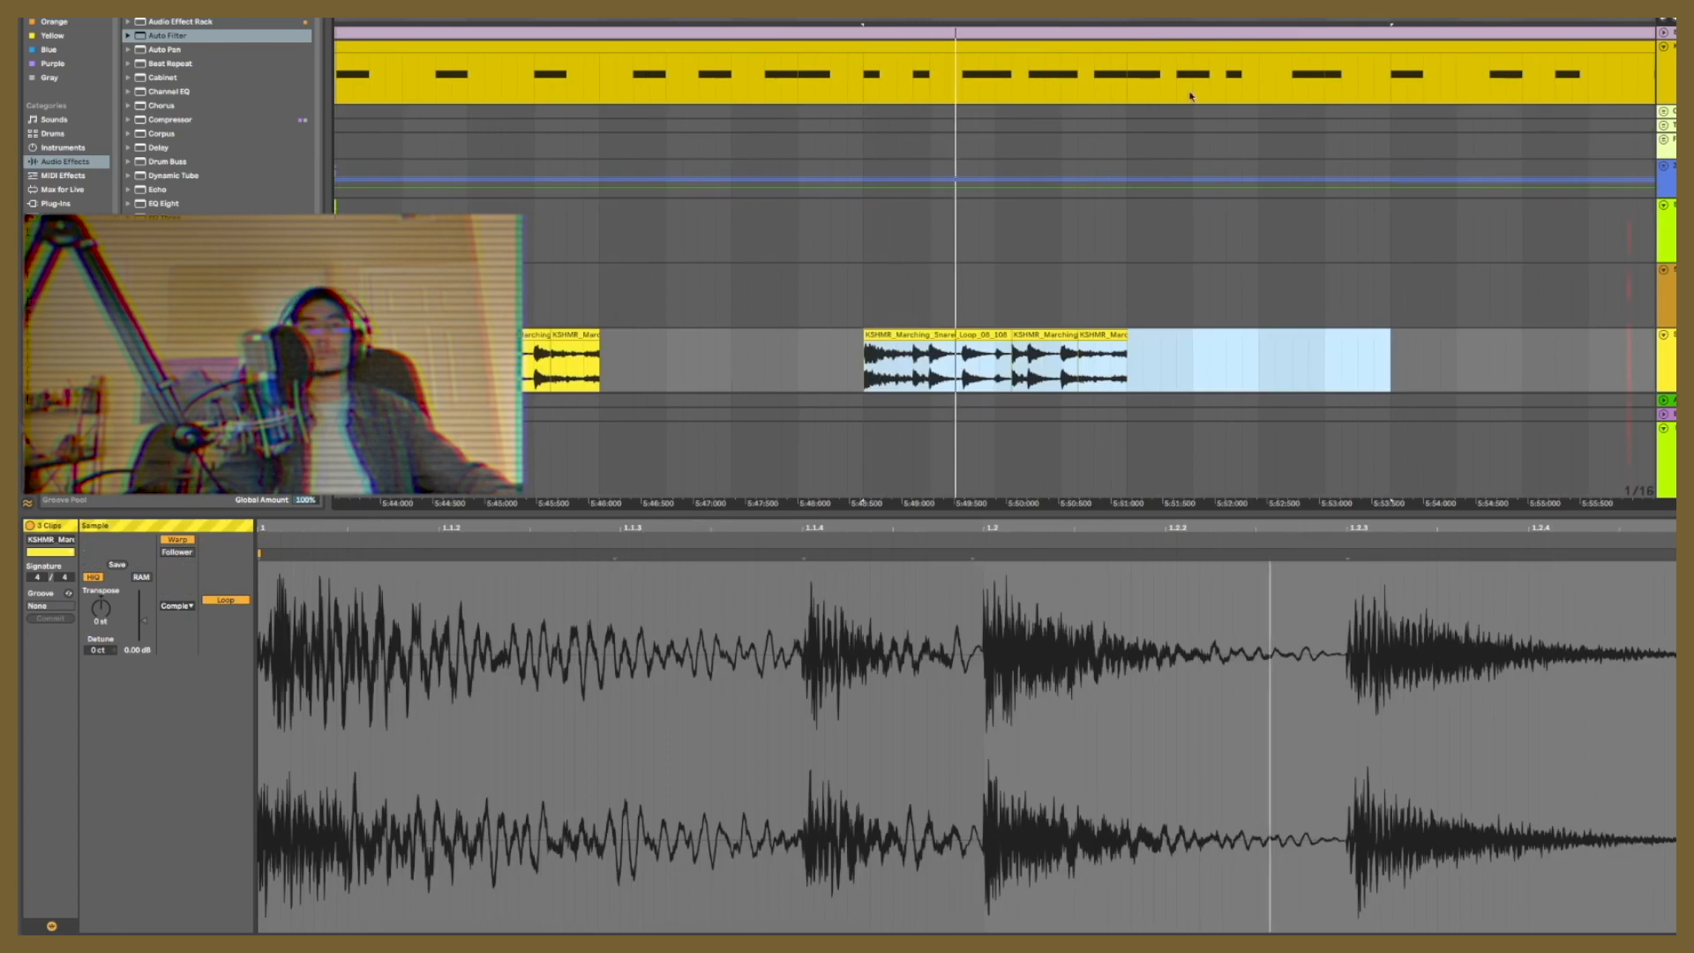
scroll(1307, 313, down, 10)
scroll(1377, 503, up, 10)
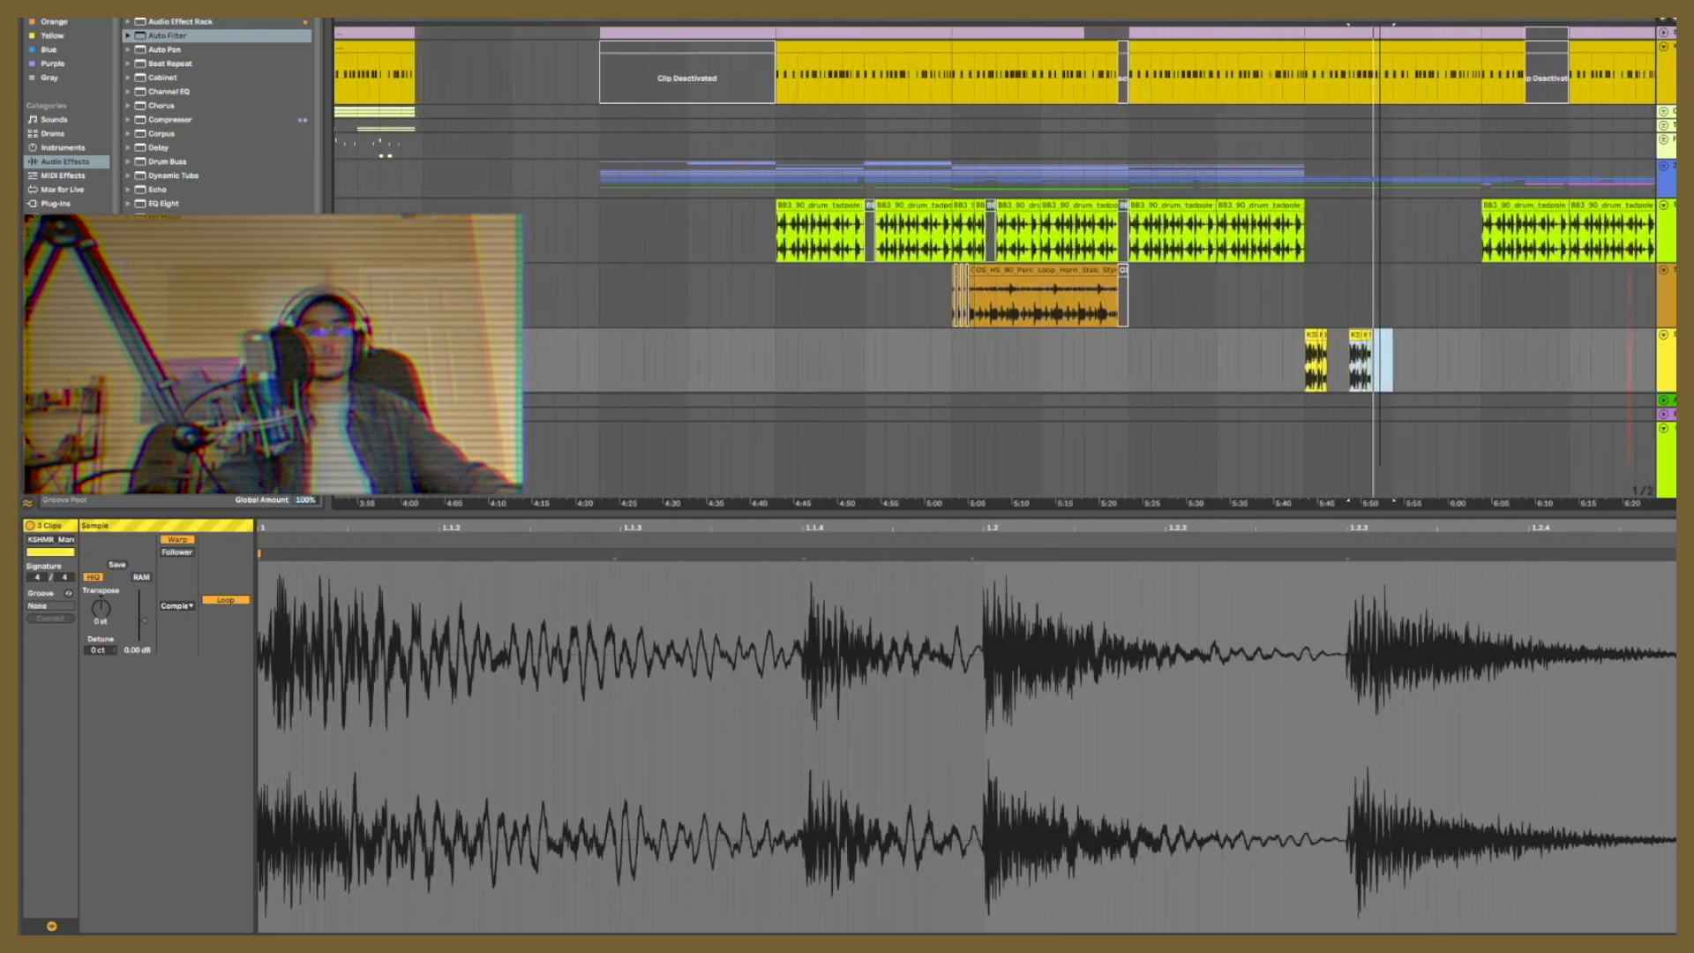
key(ctrl+d)
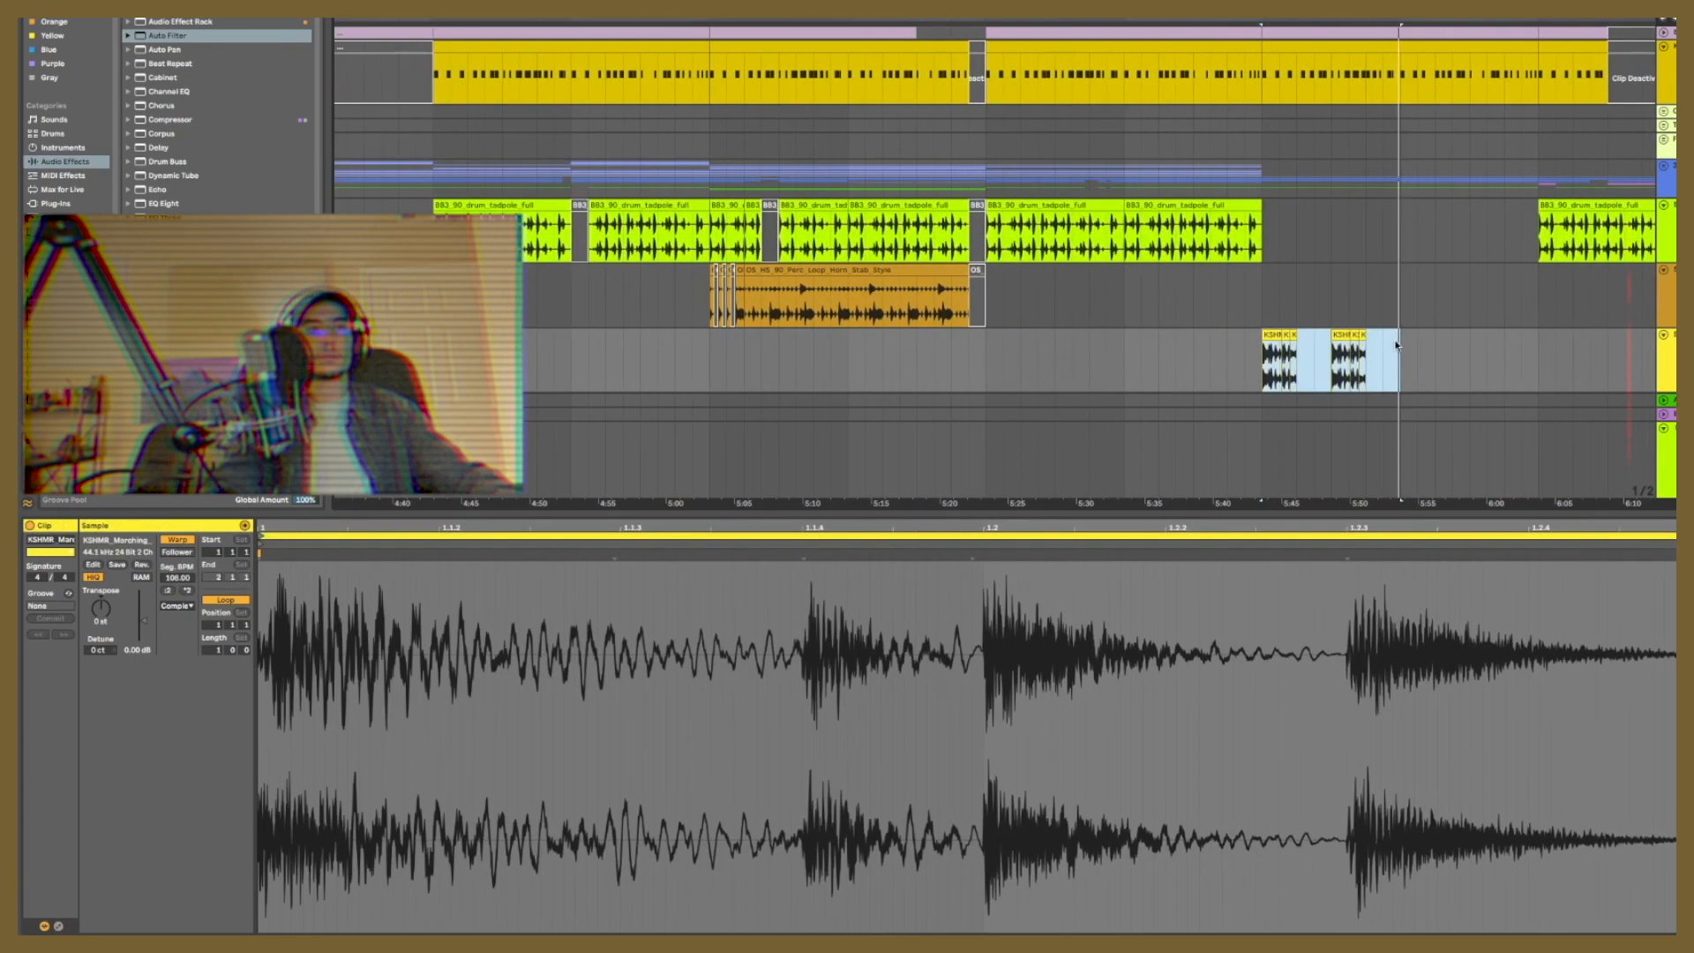
key(ctrl+d)
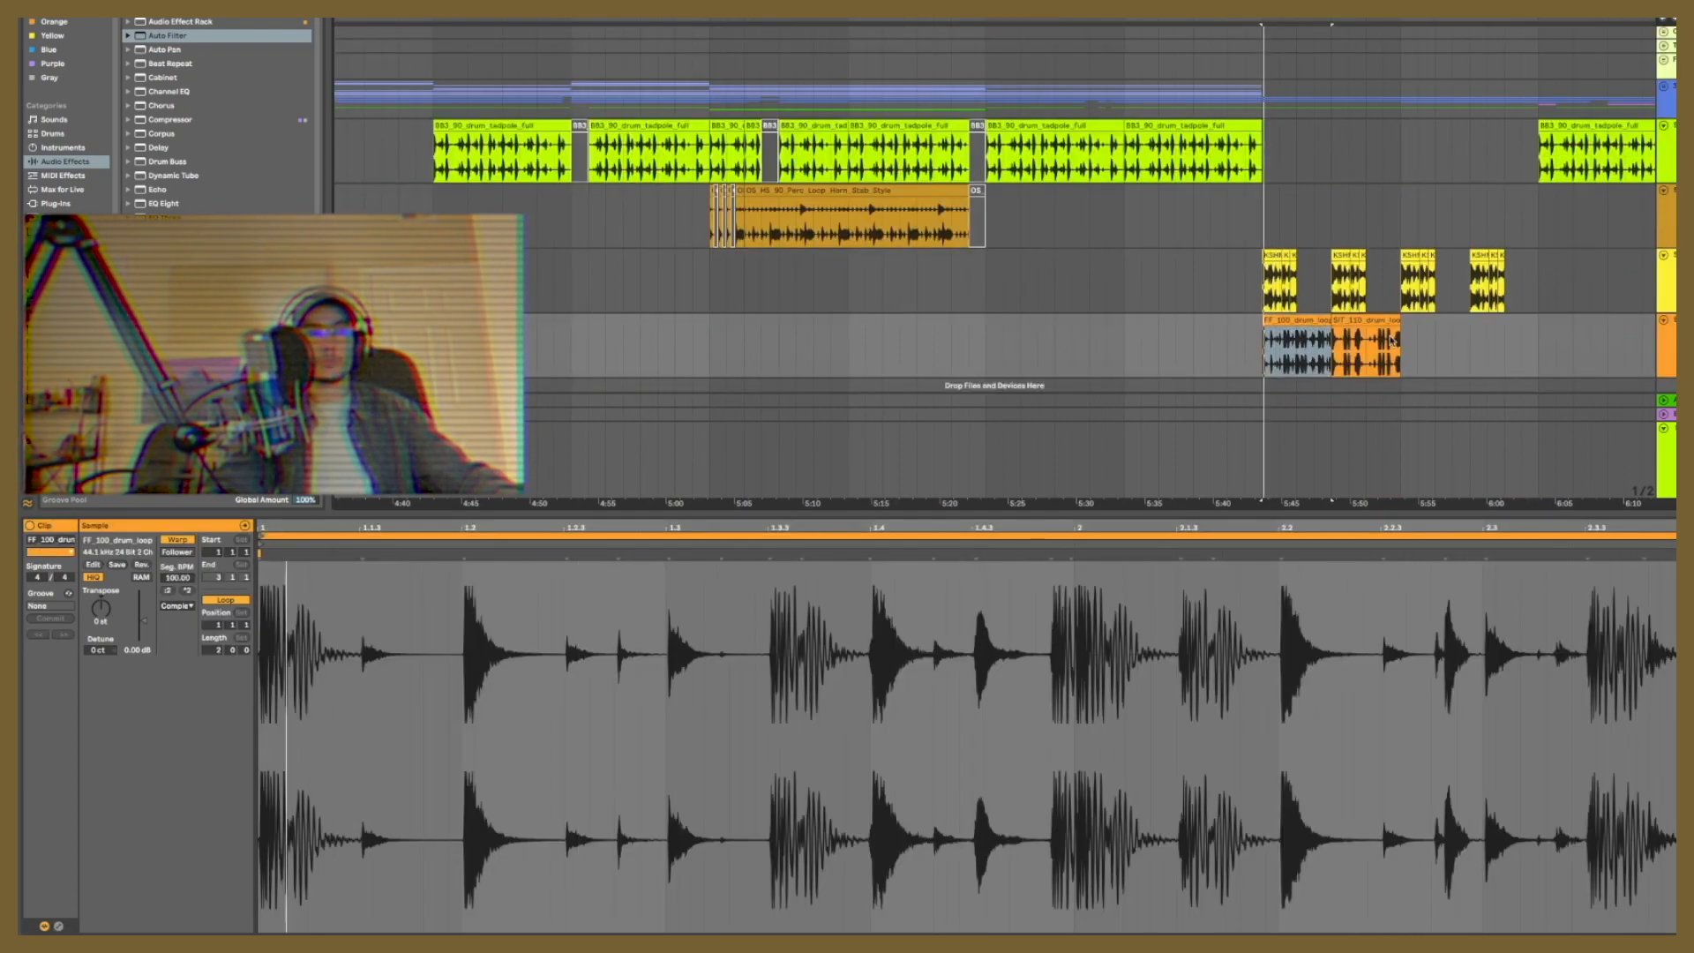
Step: Replace the FF_100 drum loop clips with repeated CHRONOMALIE drum clips up to about 6:03 and show the track's device chain
key(ctrl+d)
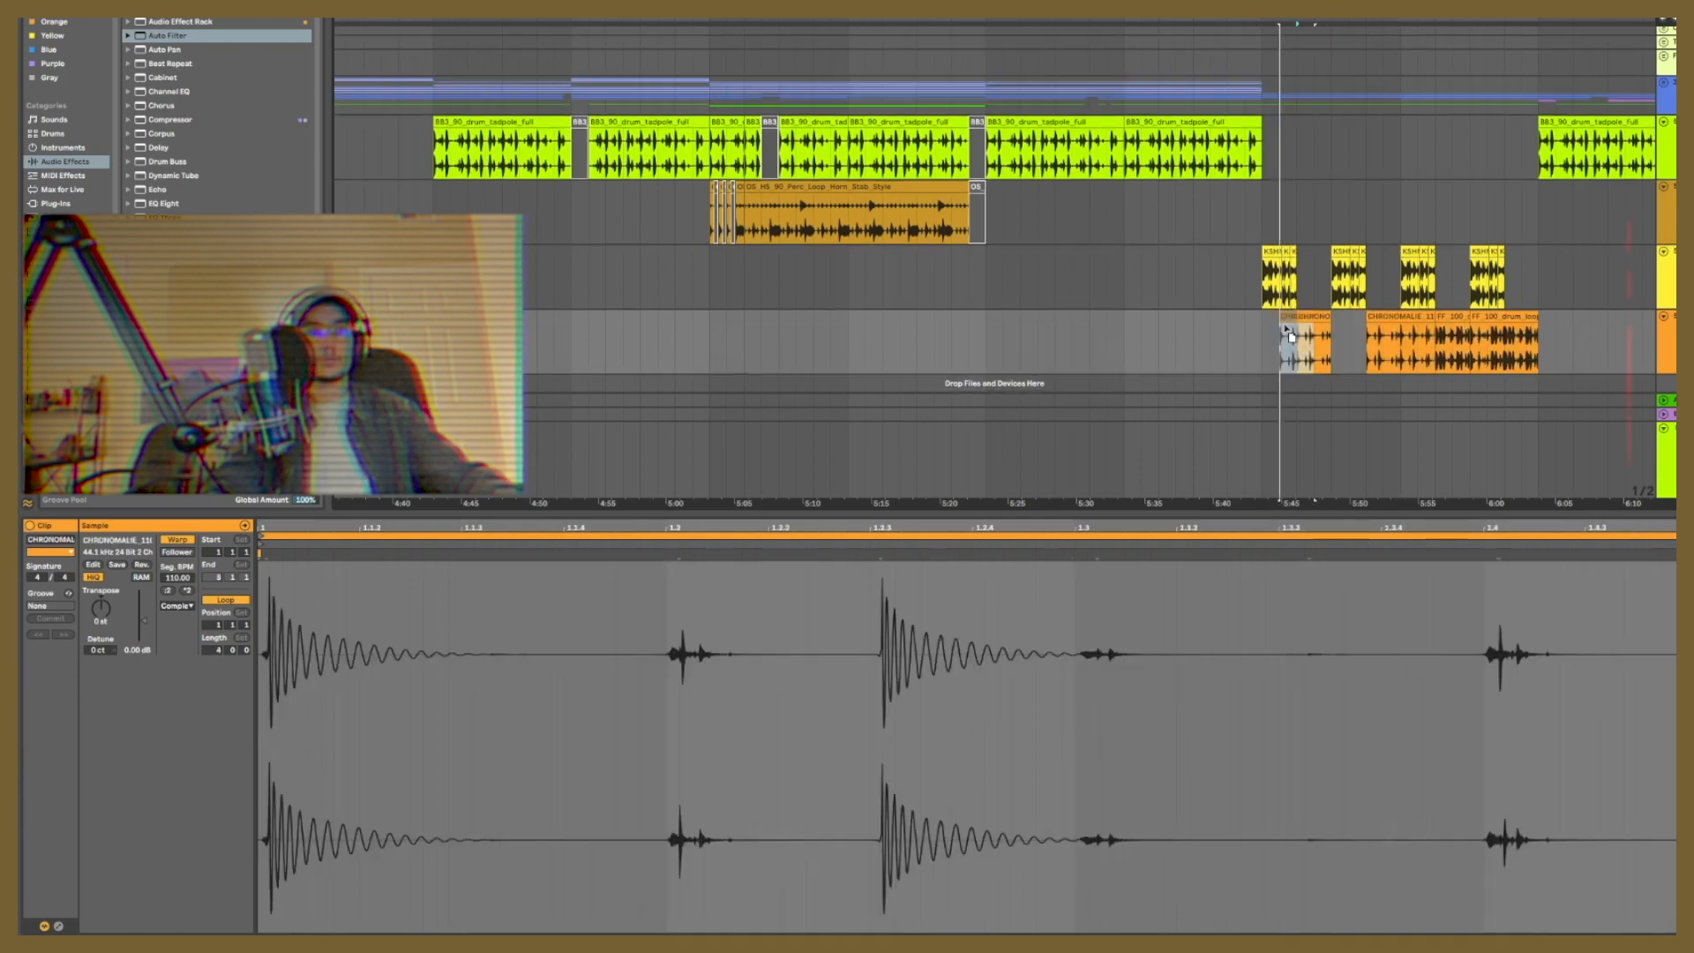
click(1281, 317)
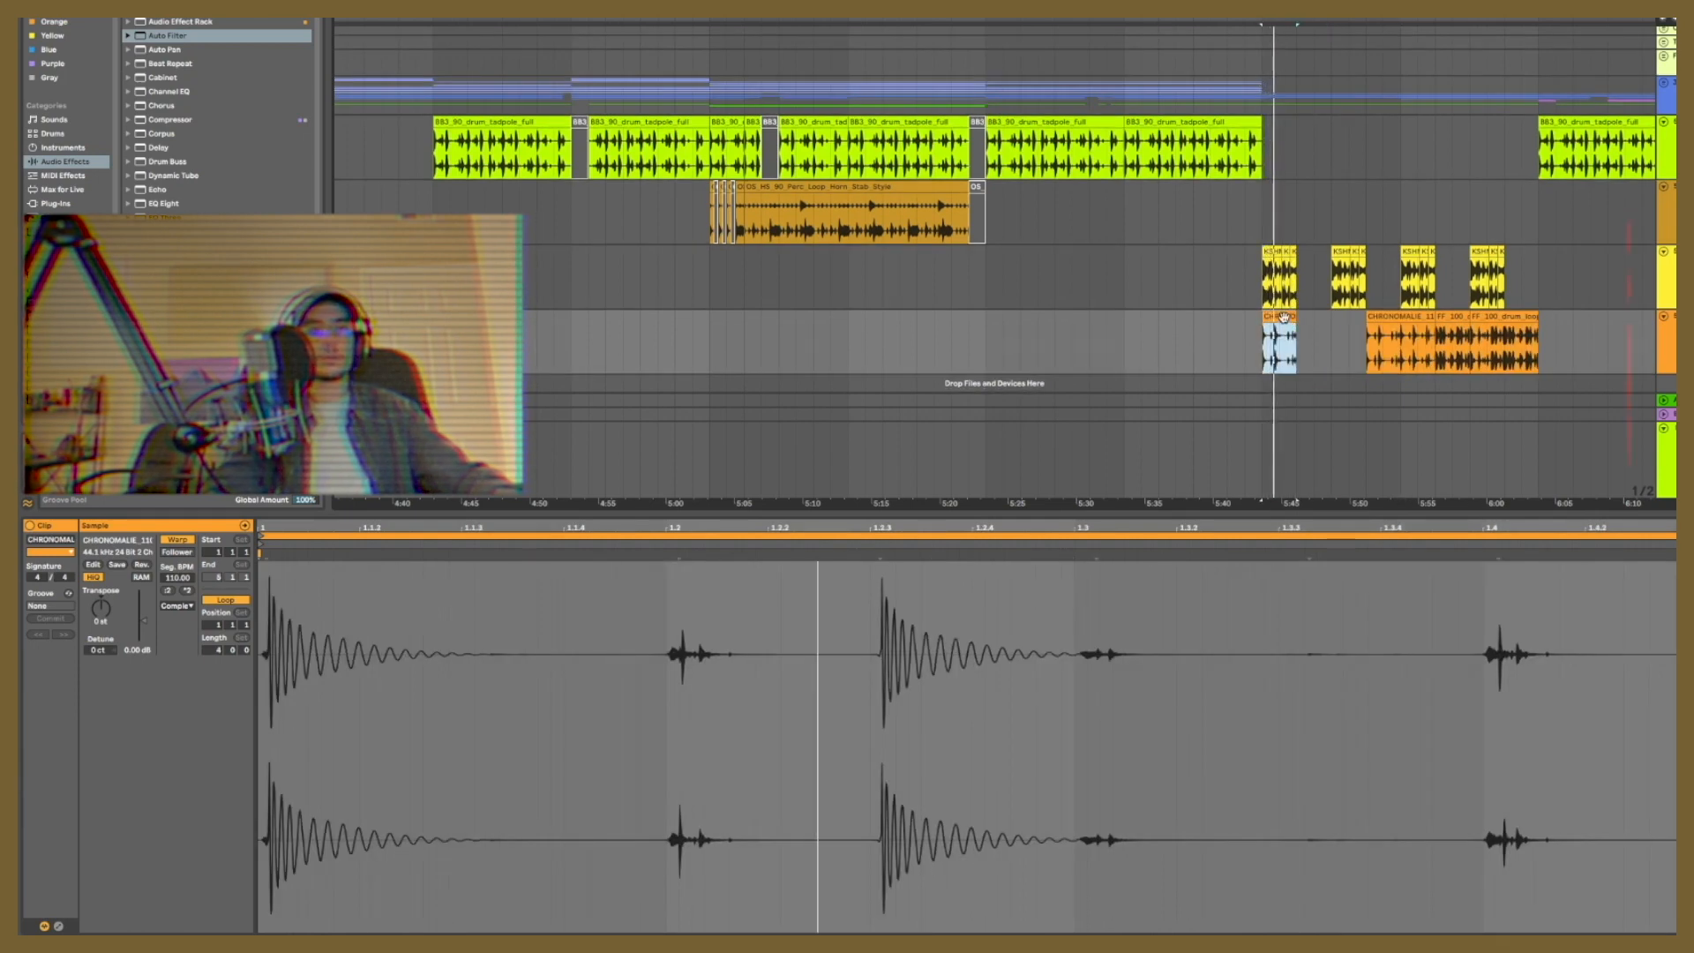
key(ctrl+d)
key(ctrl+d)
key(ctrl+d)
key(ctrl+d)
key(ctrl+d)
key(ctrl+d)
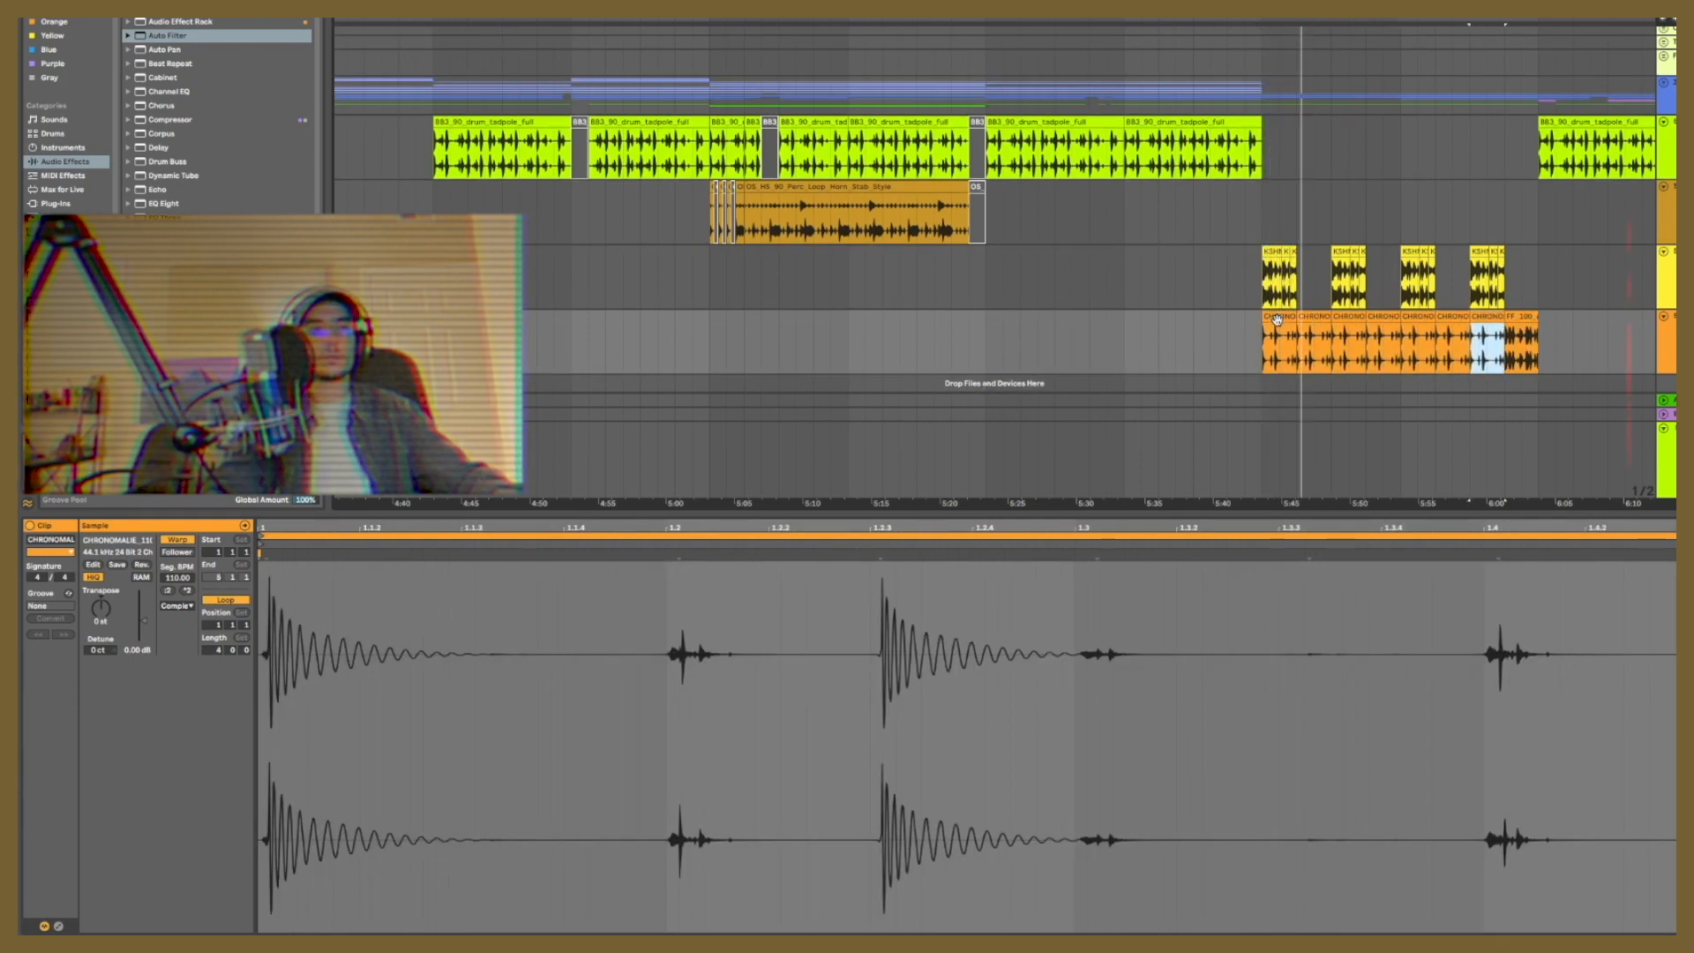
key(ctrl+d)
double_click(1672, 316)
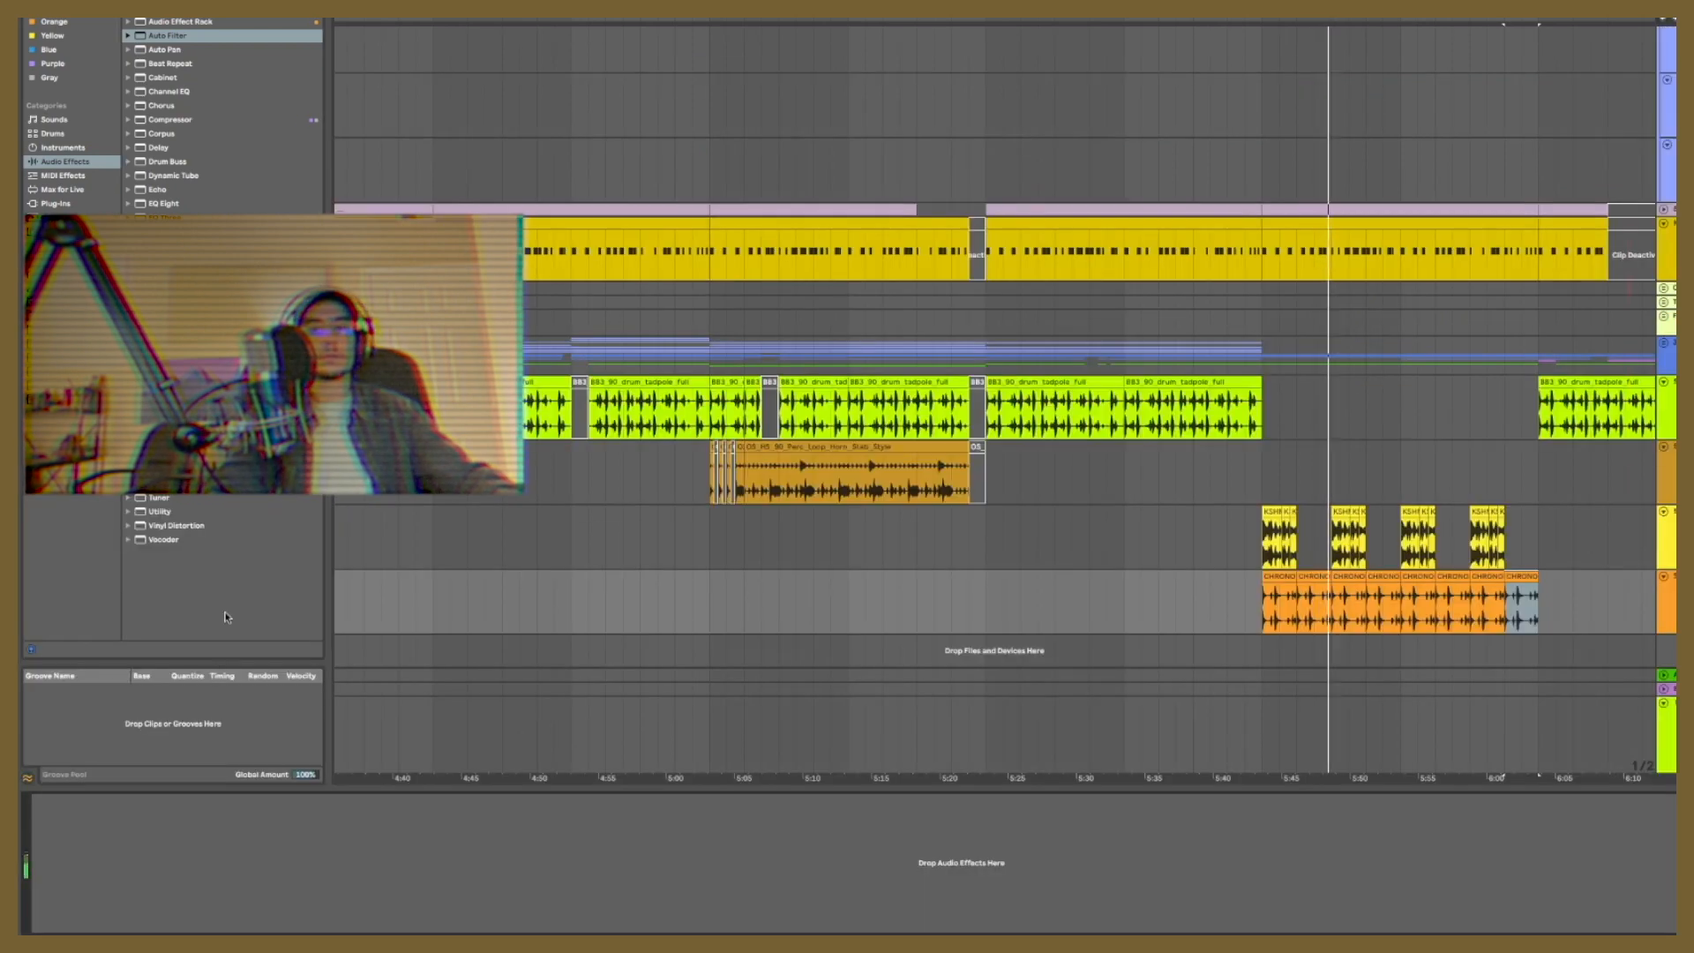
Step: Add an Auto Filter to the CHRONOMALIE drum loop track and play the arrangement
drag(157, 32, 765, 860)
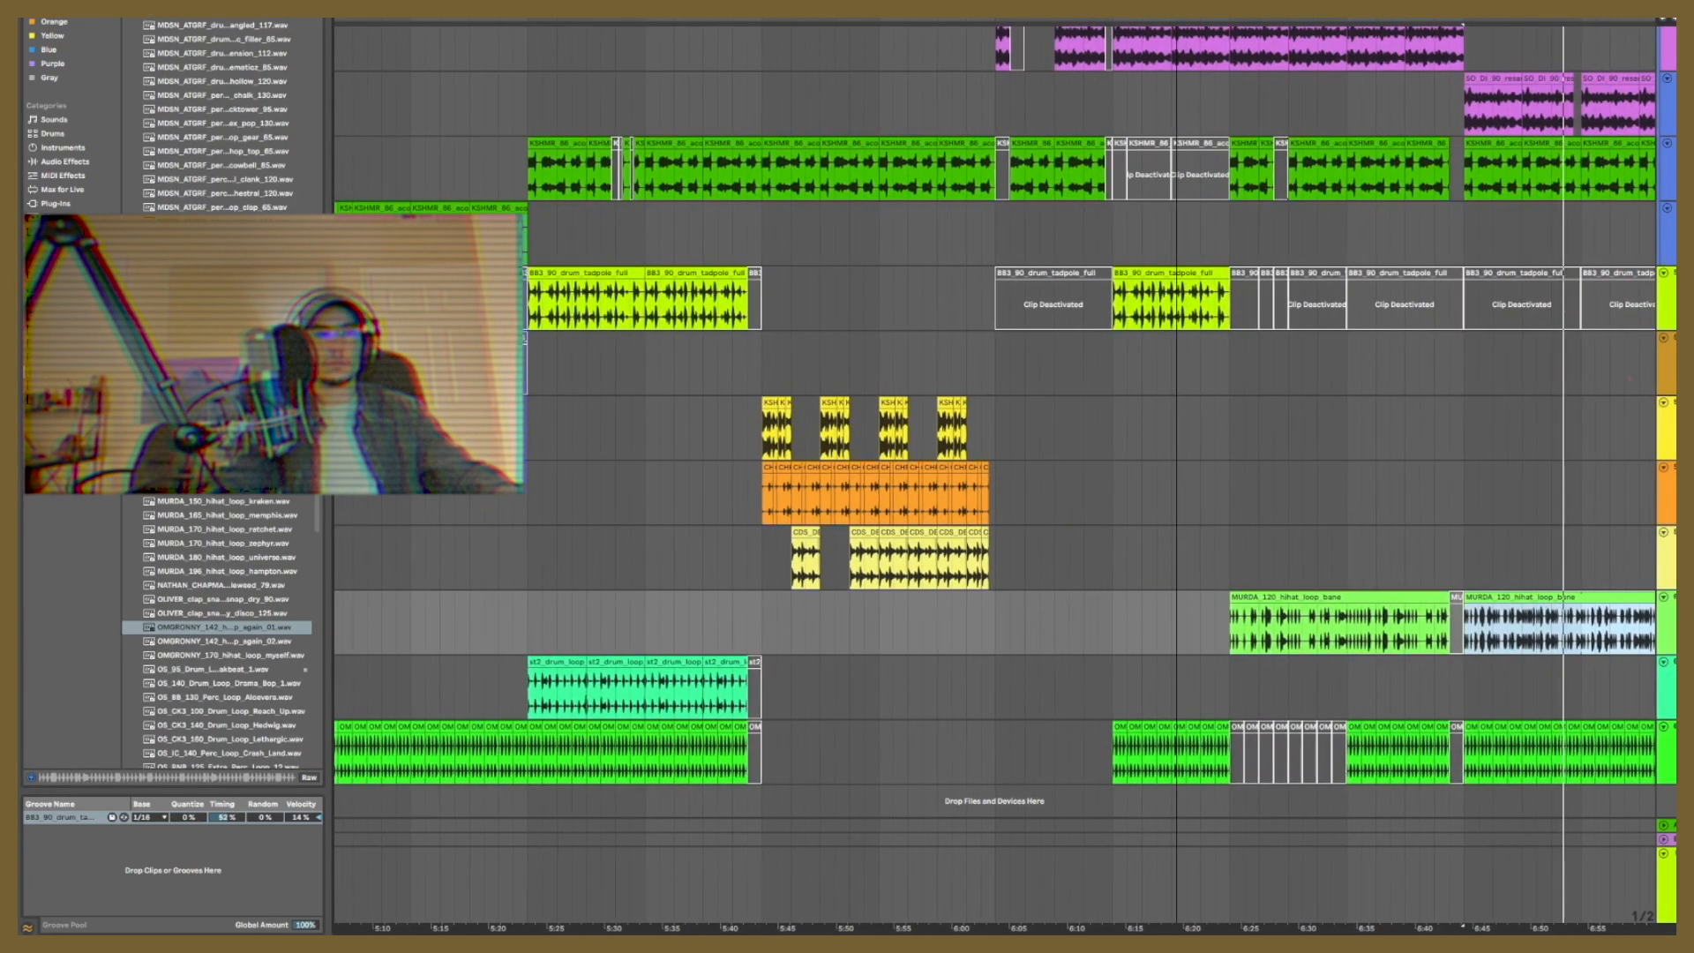
scroll(1536, 707, down, 5)
key(space)
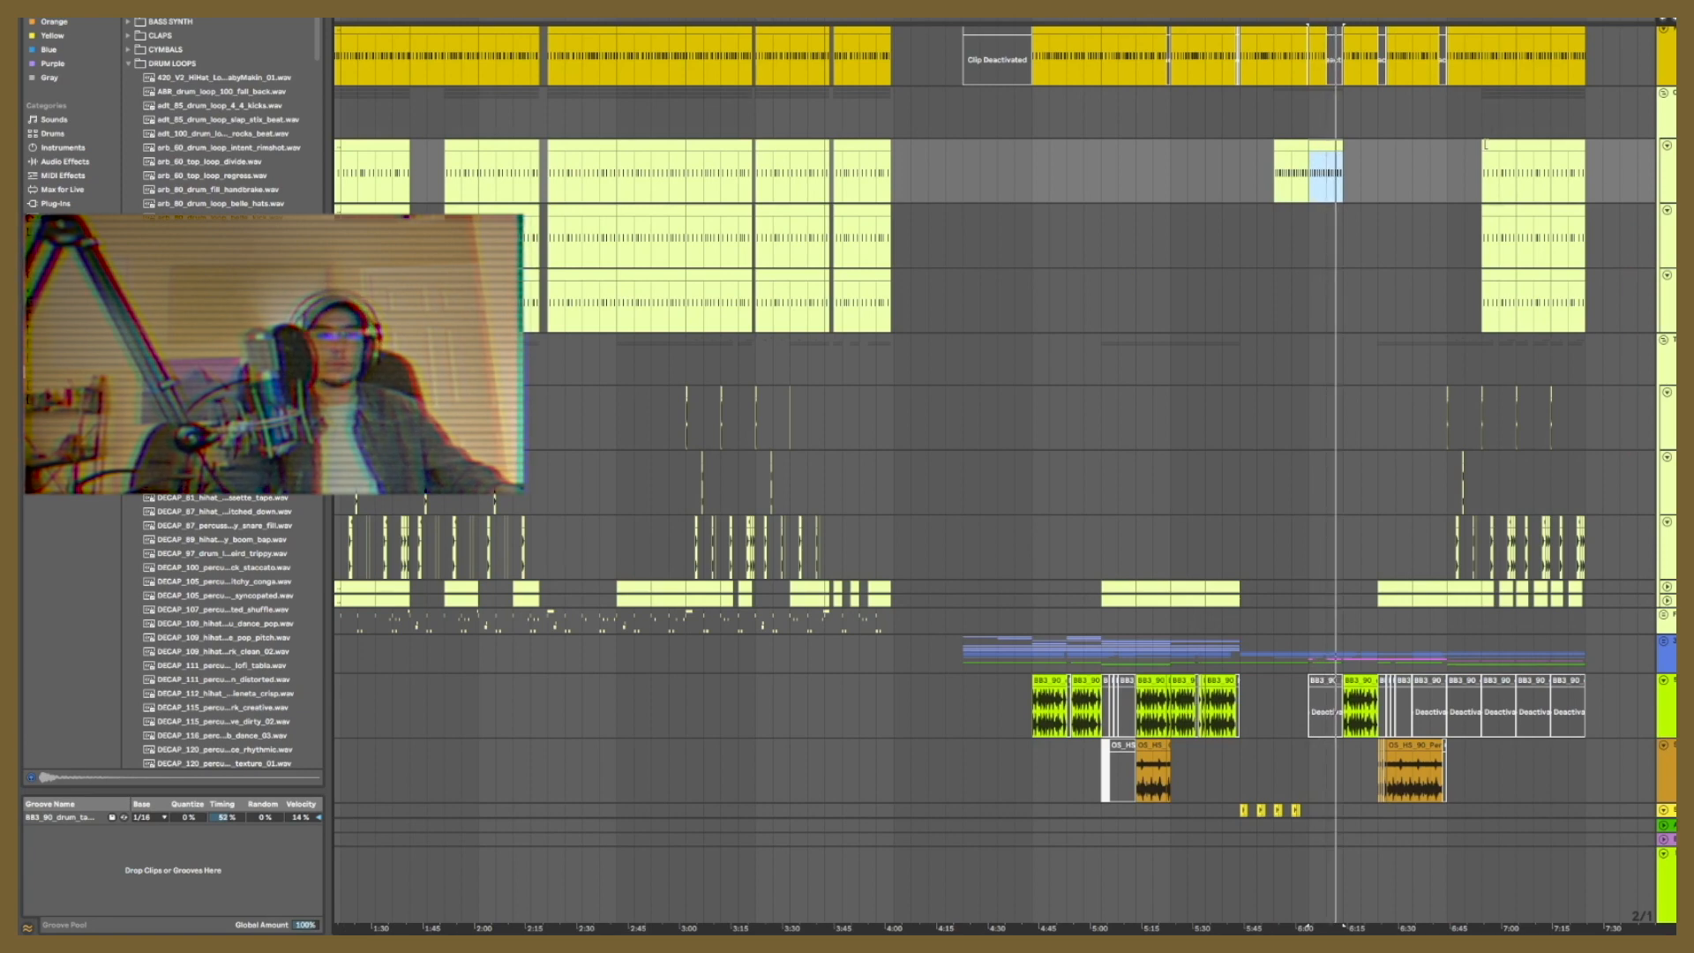
Step: Duplicate the selected pale-green drum clip at about 6:01 repeatedly until it meets the existing clips at about 6:51
key(ctrl+d)
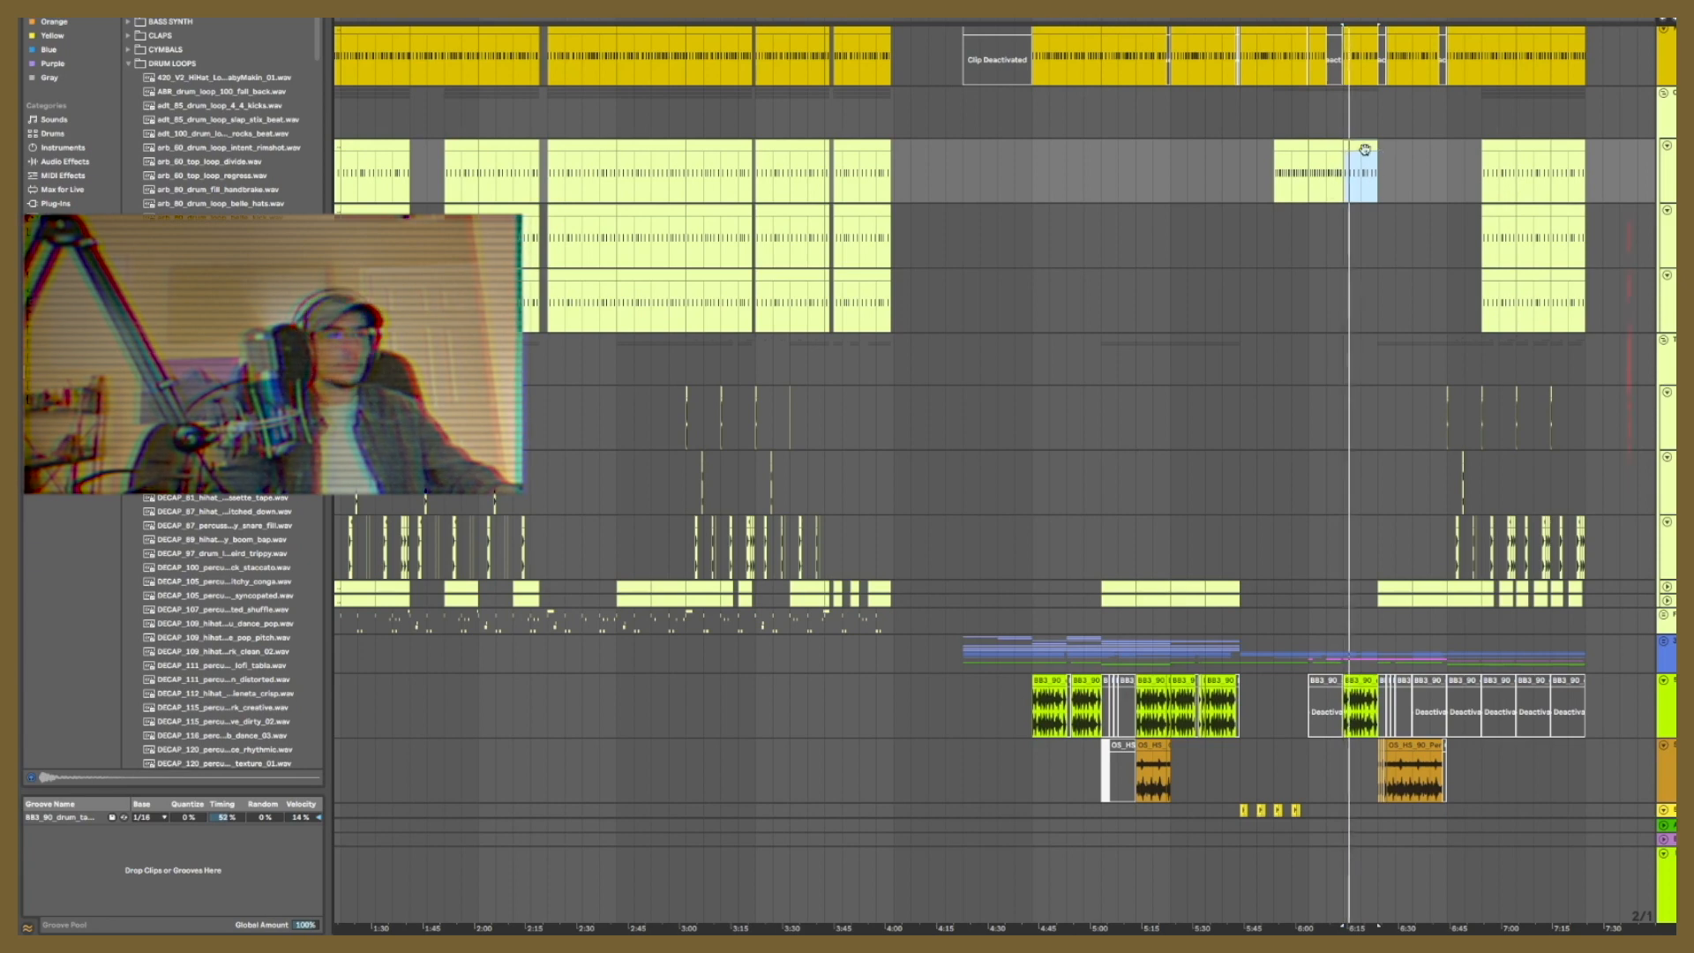
key(ctrl+d)
key(ctrl+d)
key(ctrl+d)
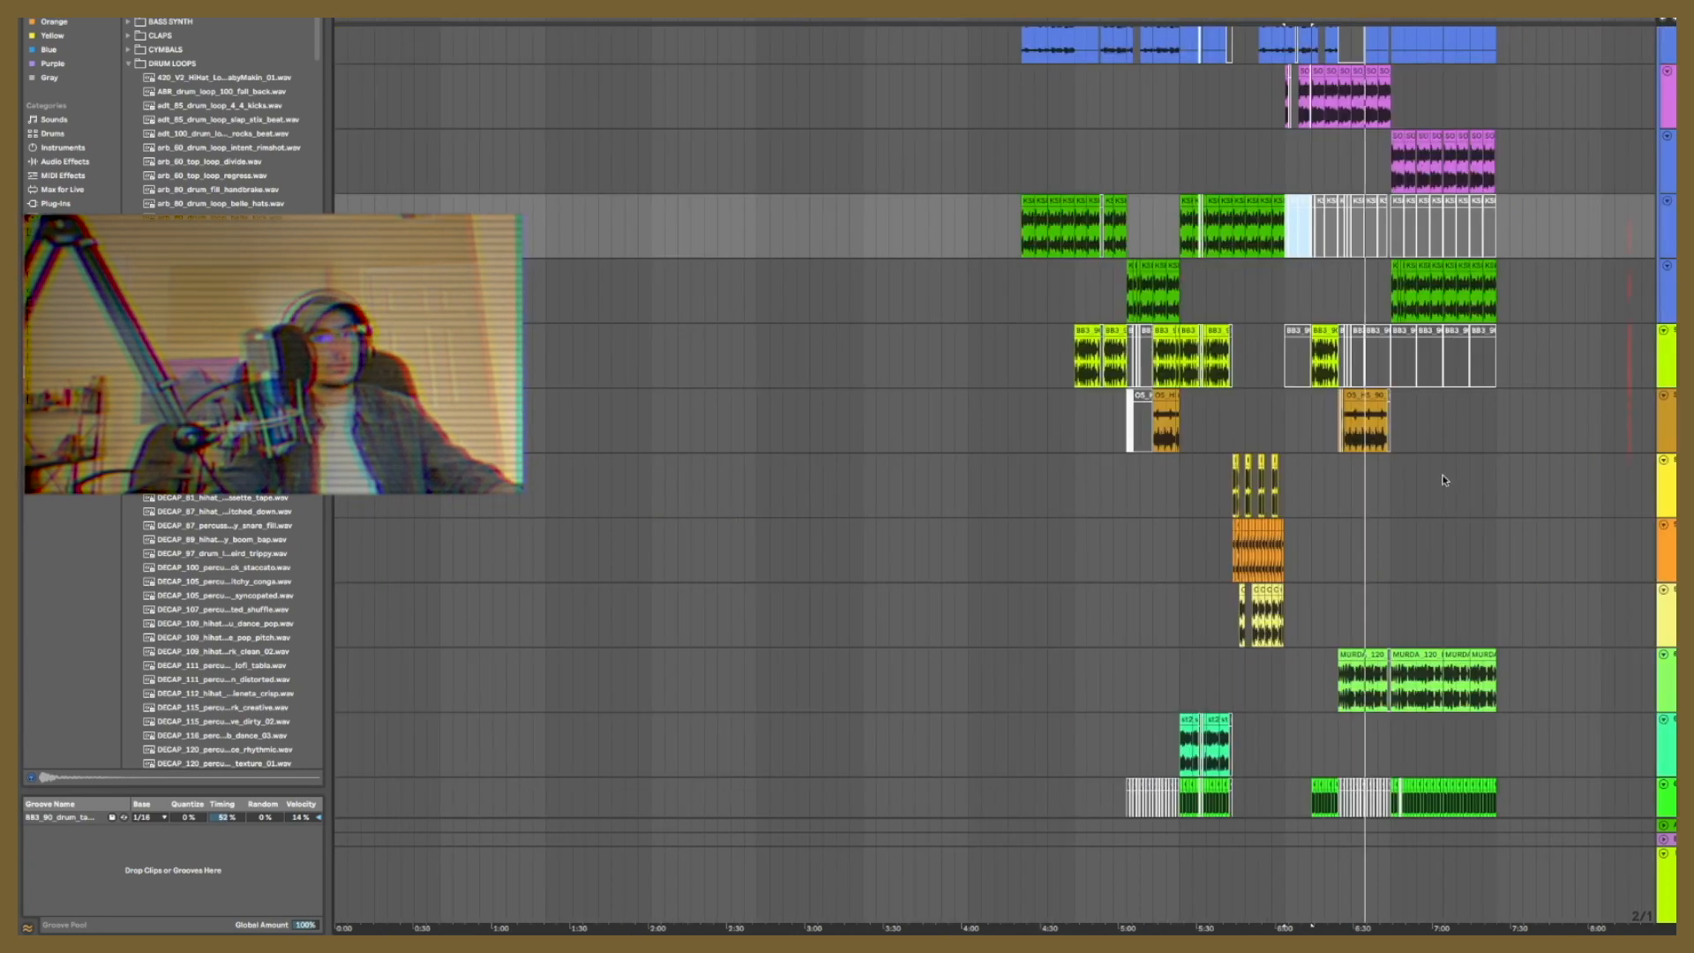
Step: Collapse the lavender bass track and play the arrangement to review all its layers
scroll(1468, 527, down, 2)
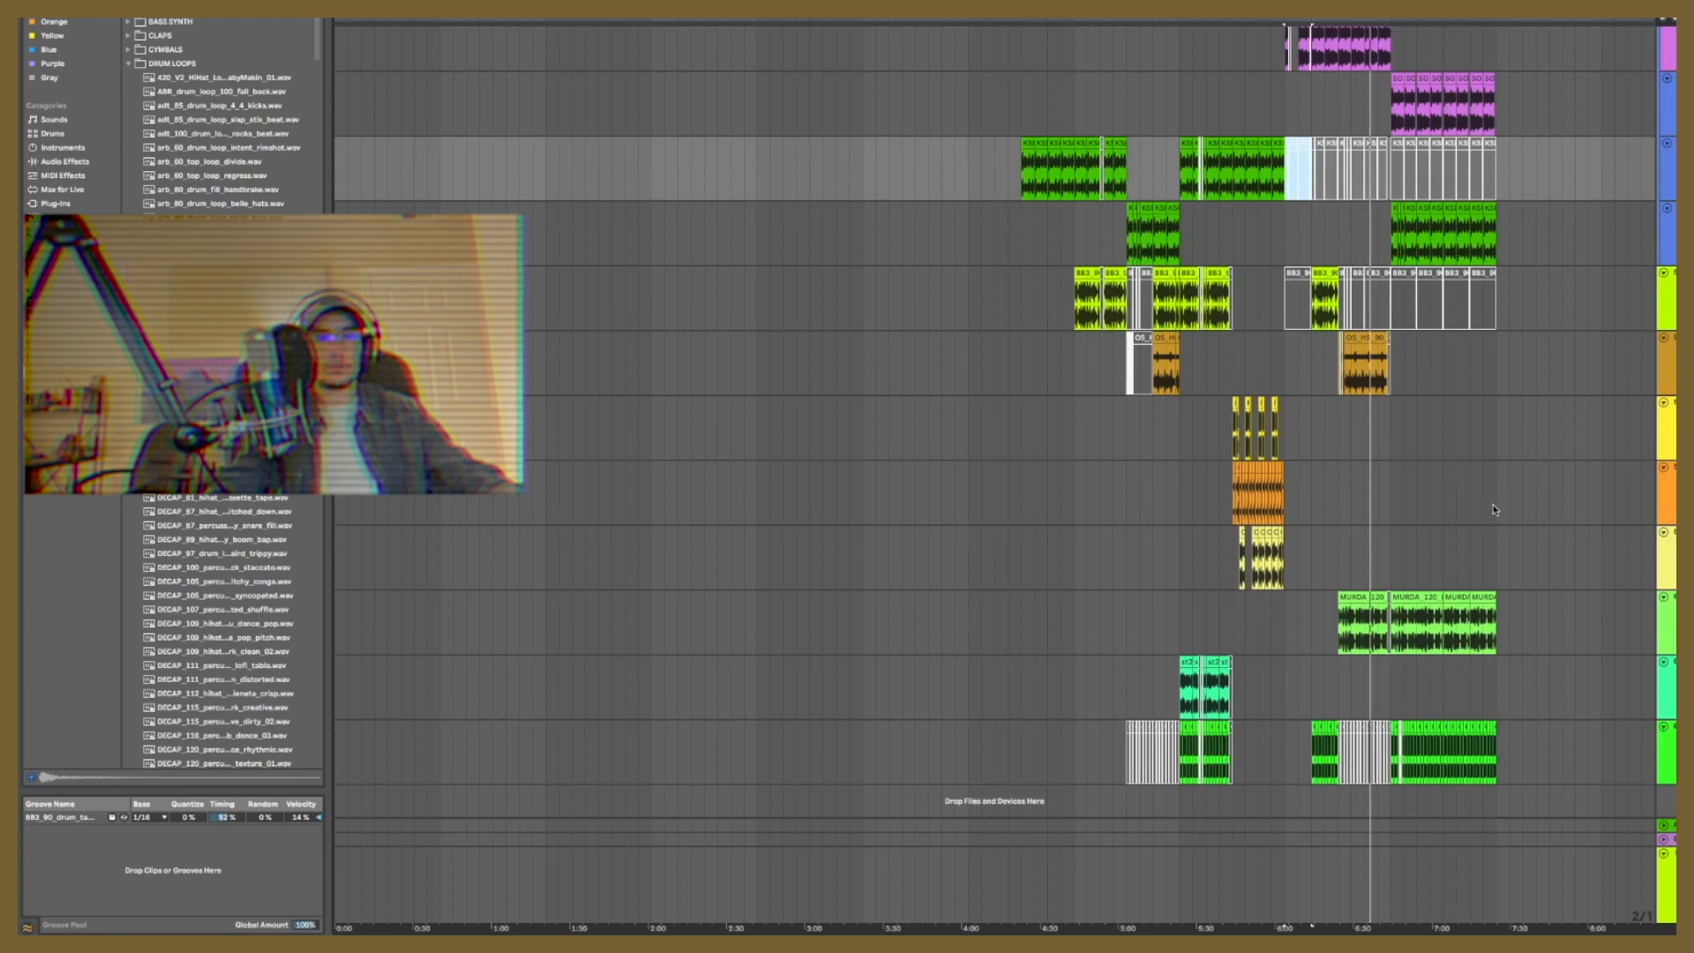
scroll(1495, 510, up, 6)
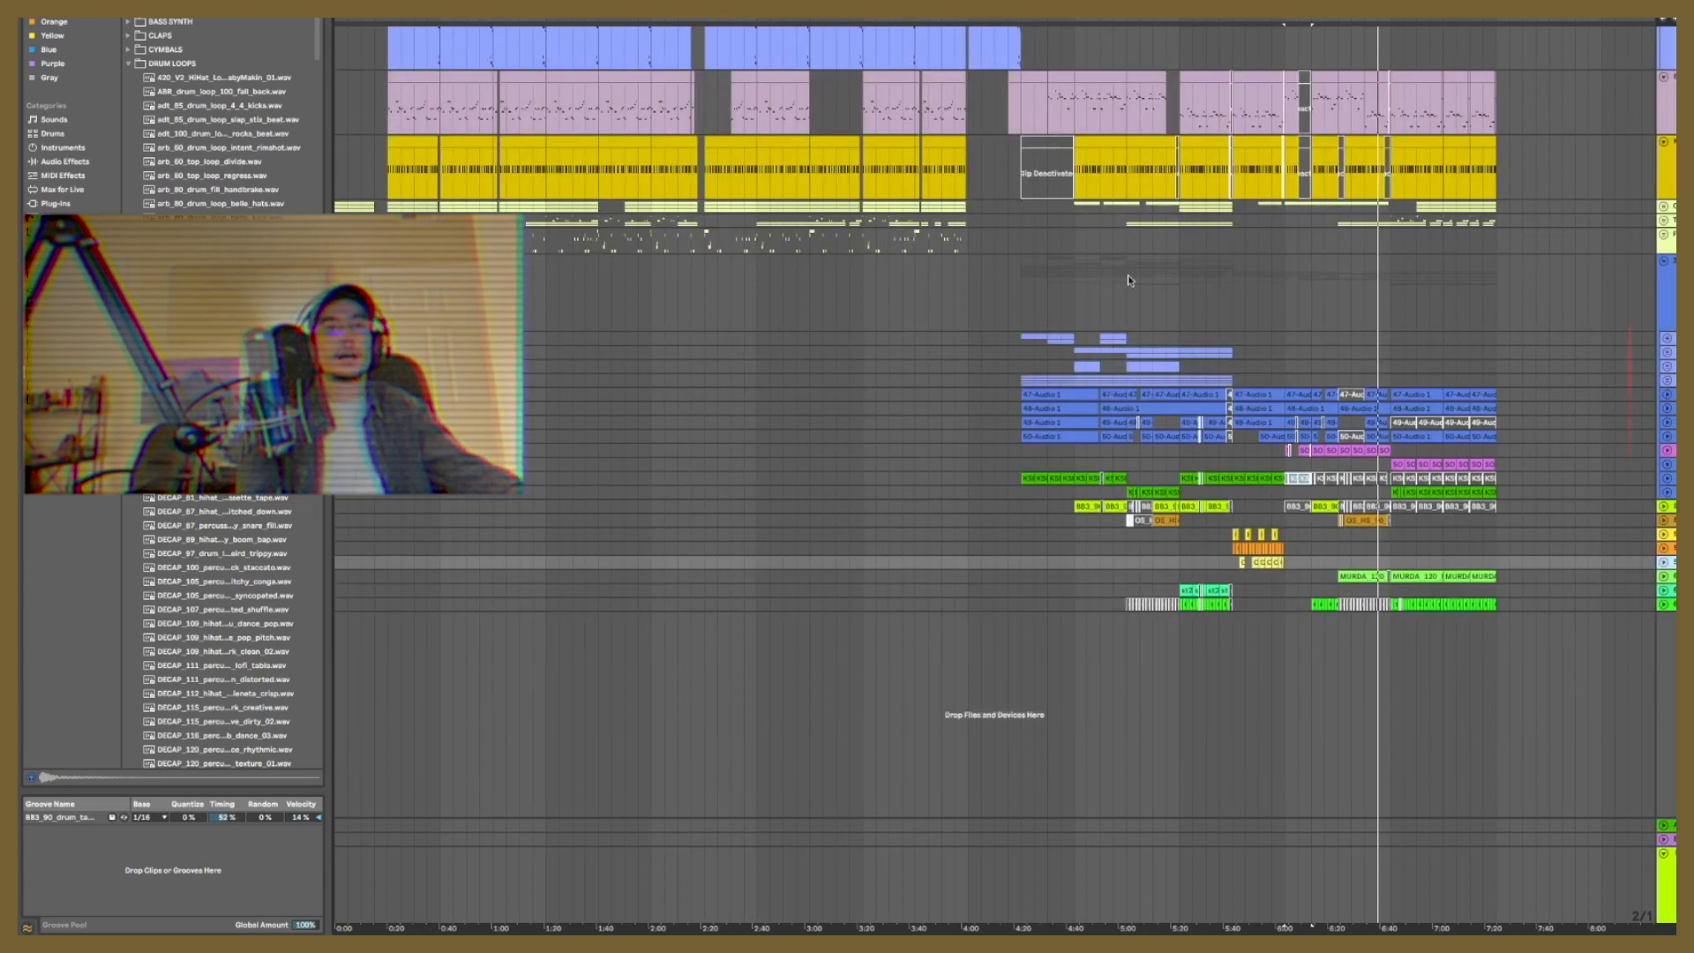
scroll(1127, 276, up, 3)
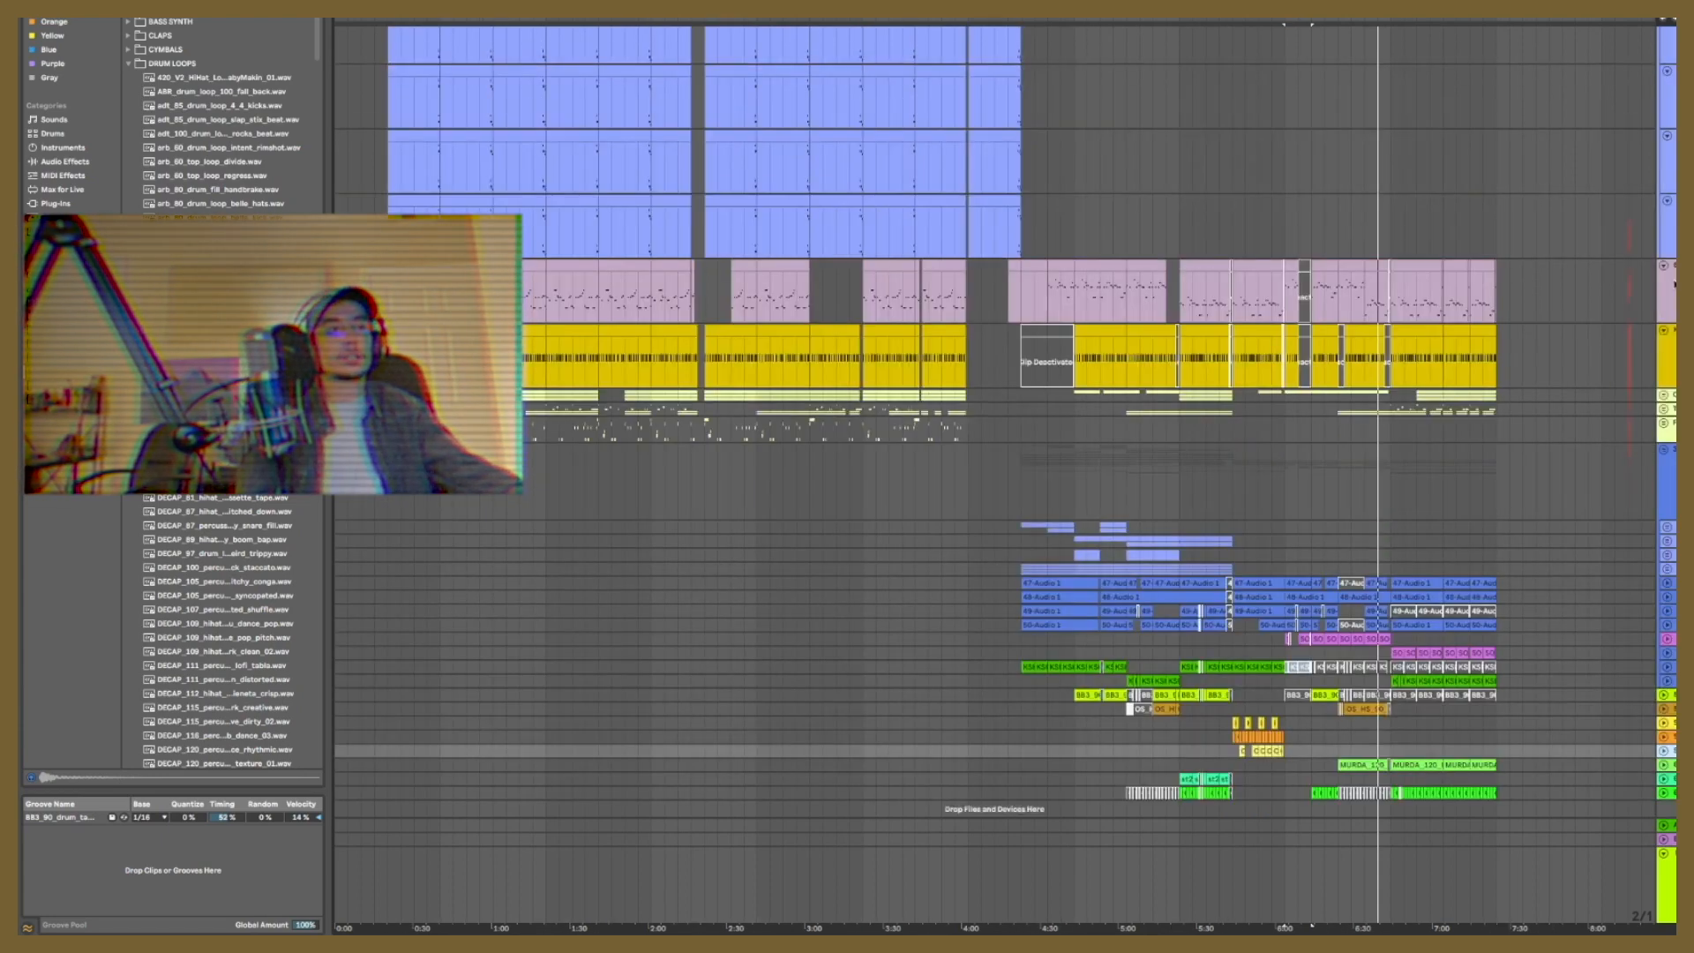
click(1665, 267)
key(space)
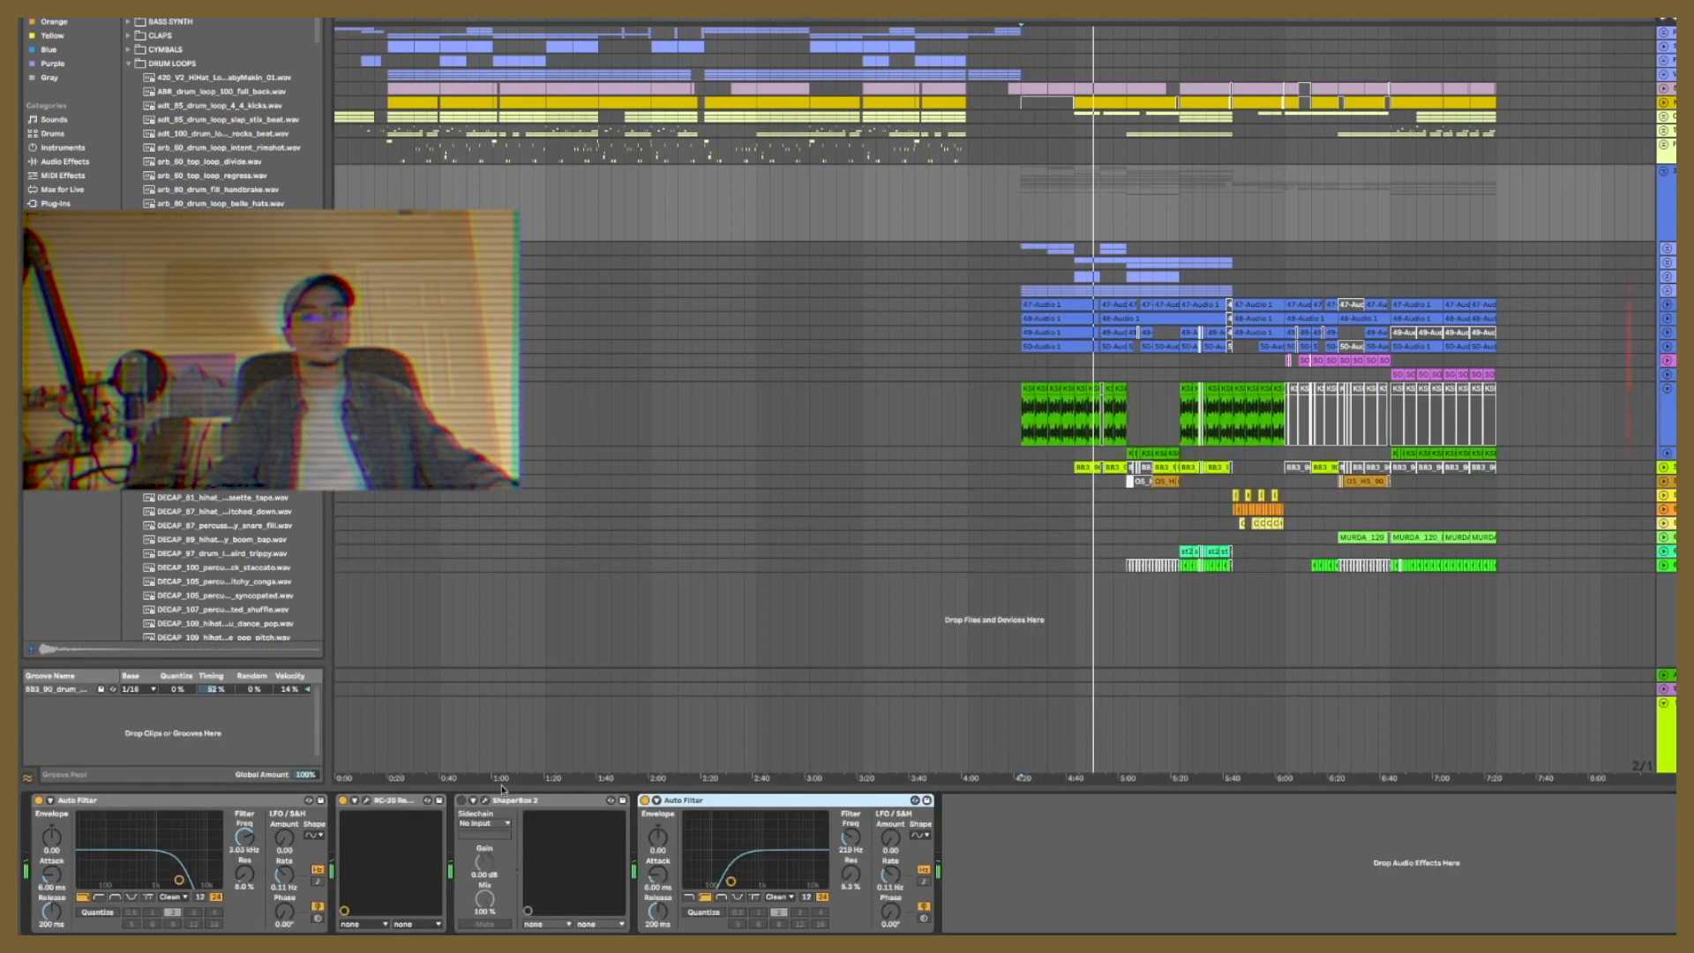
Step: Add a Utility to the green KSHMR loop track and switch its signal to mono
click(1670, 415)
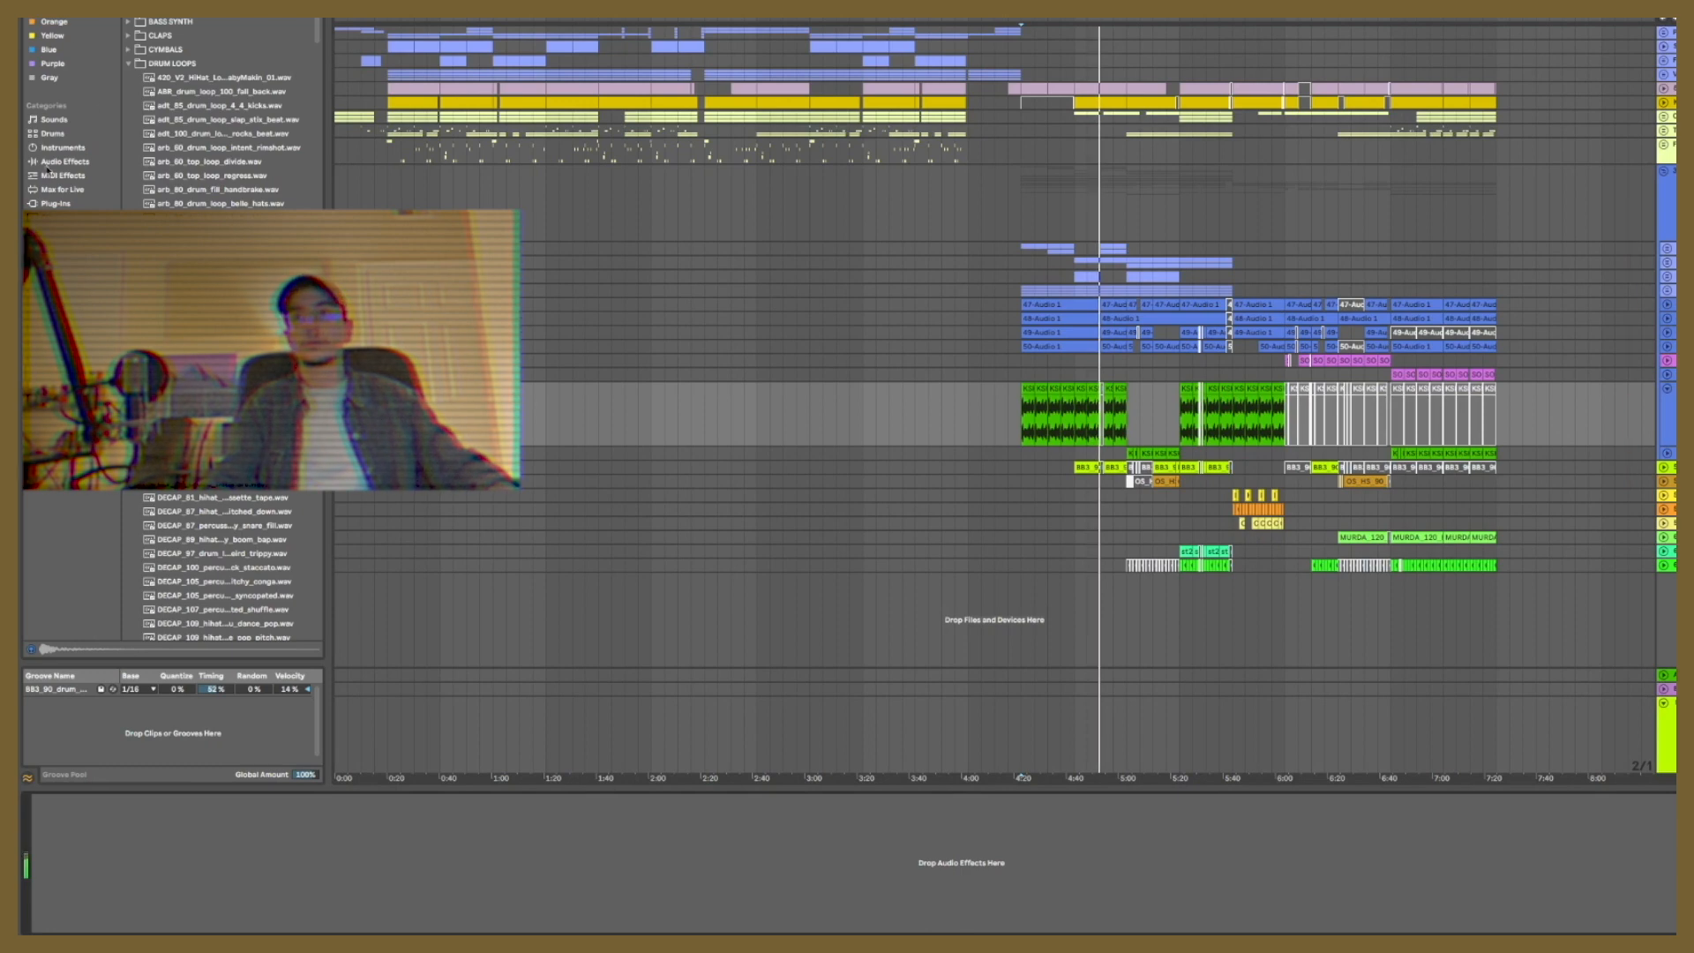
click(64, 161)
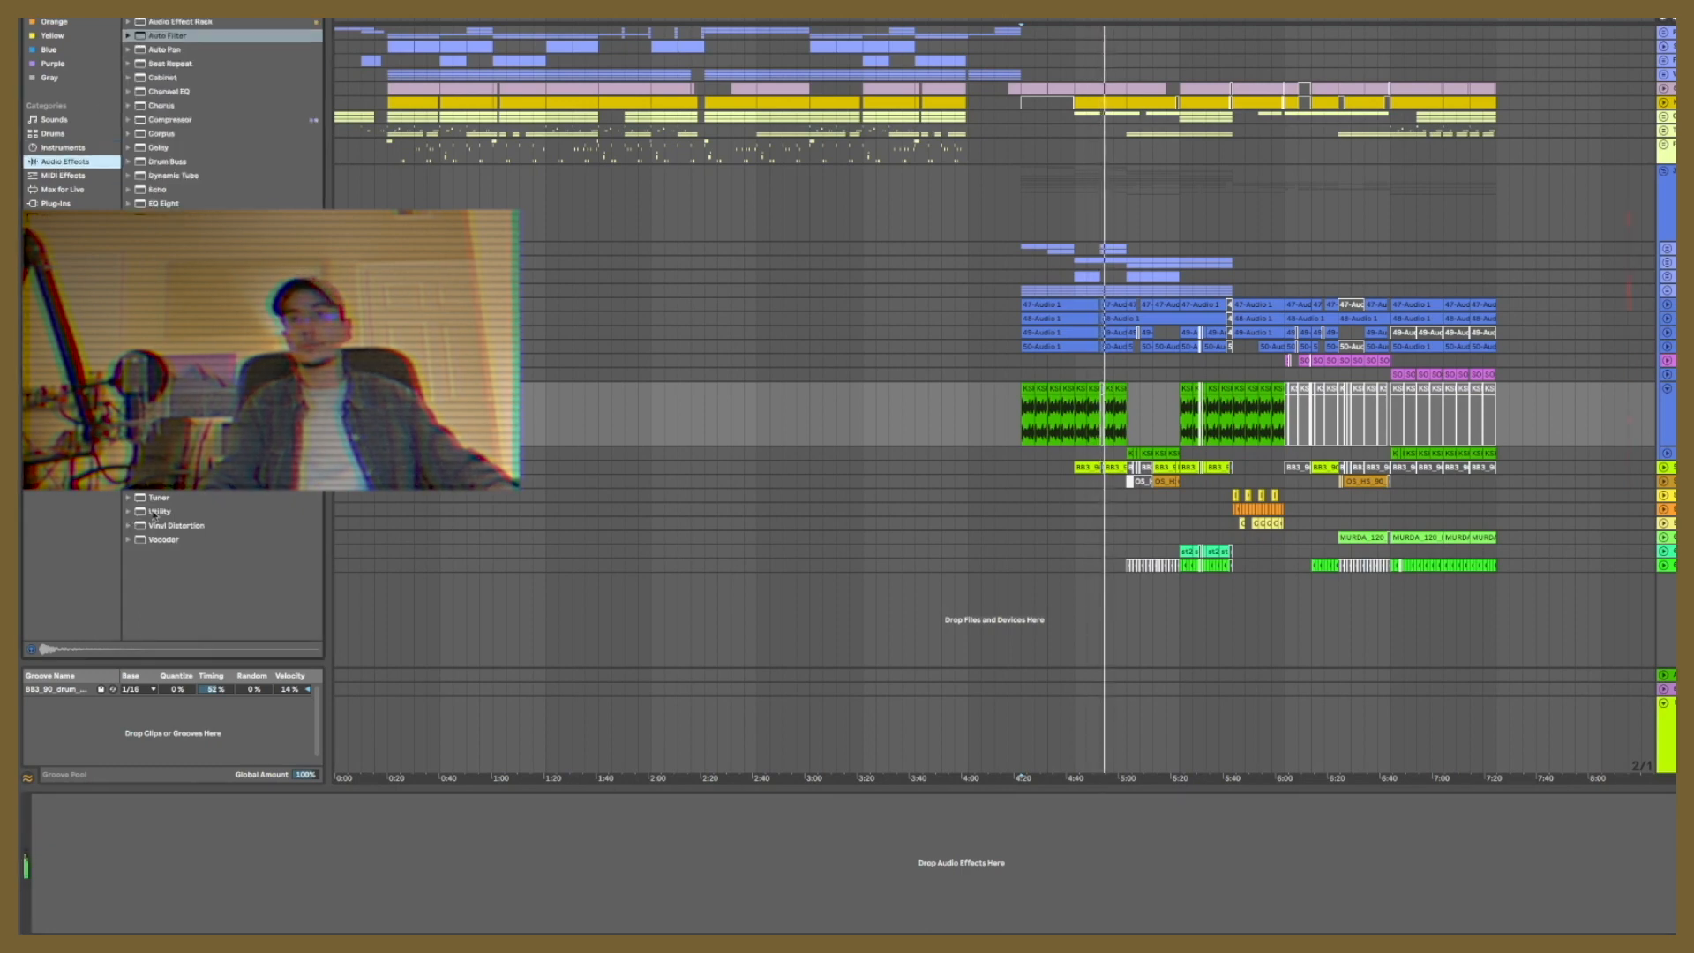
drag(154, 514, 1066, 369)
drag(582, 860, 439, 880)
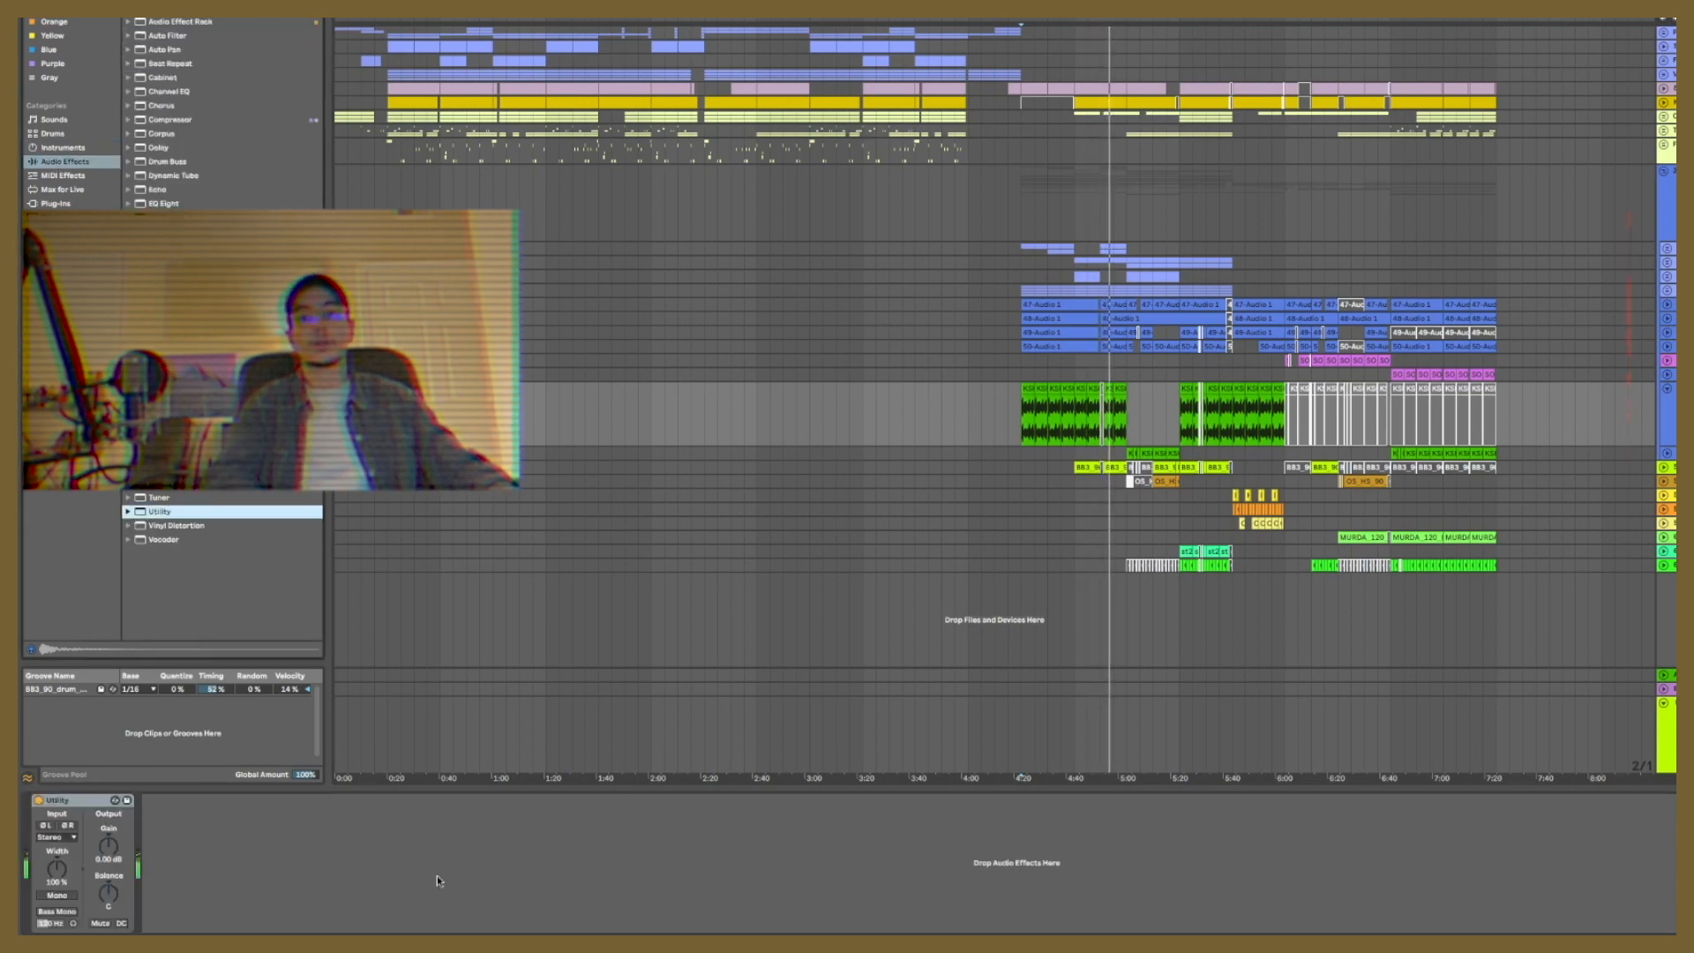
click(57, 895)
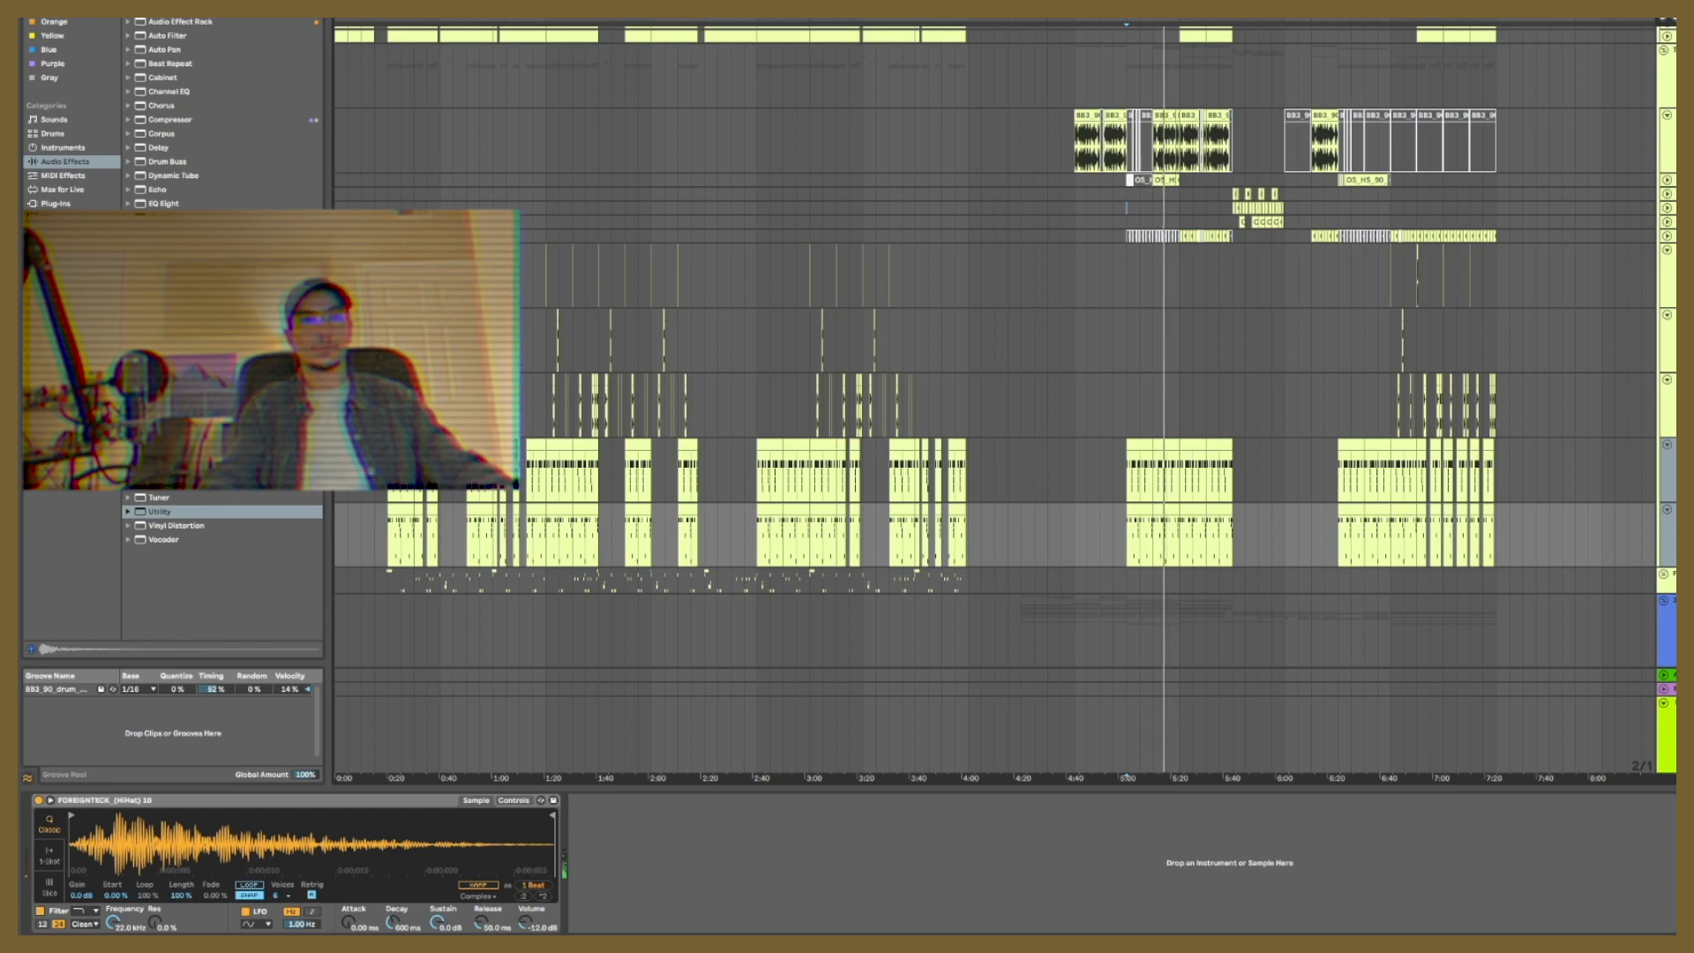
Step: Expand the percussion and snare loop tracks in the drum group and examine the section between about 5:20 and 6:05
drag(1663, 185, 1663, 236)
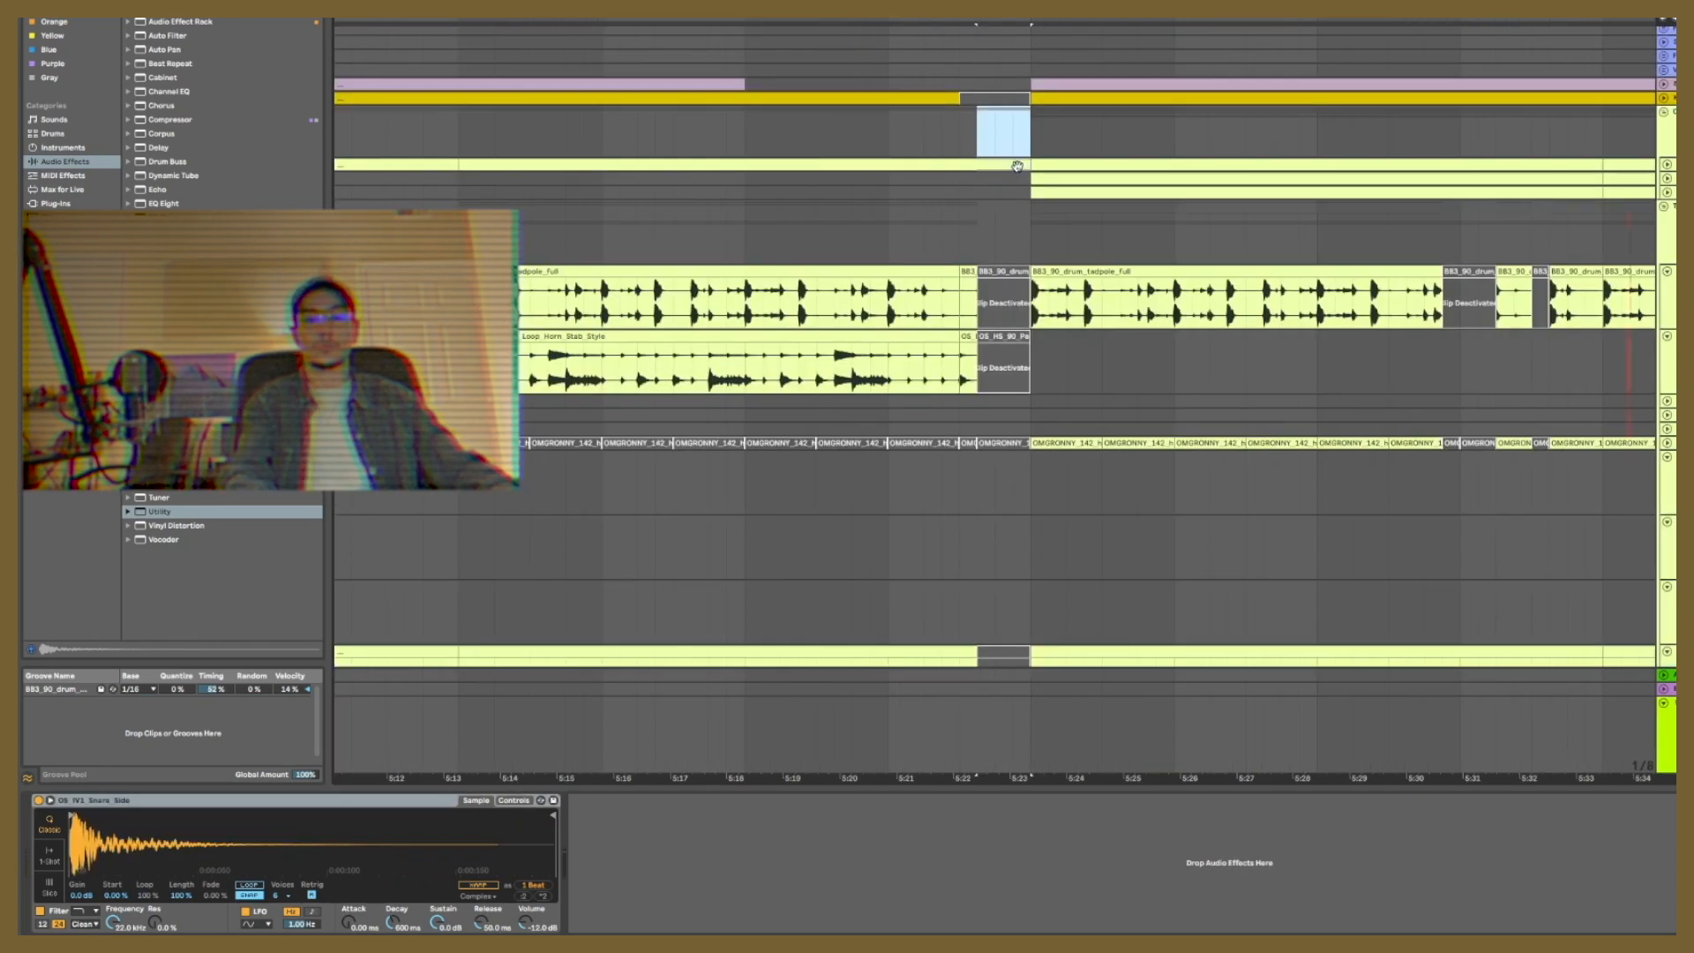
drag(833, 14, 941, 12)
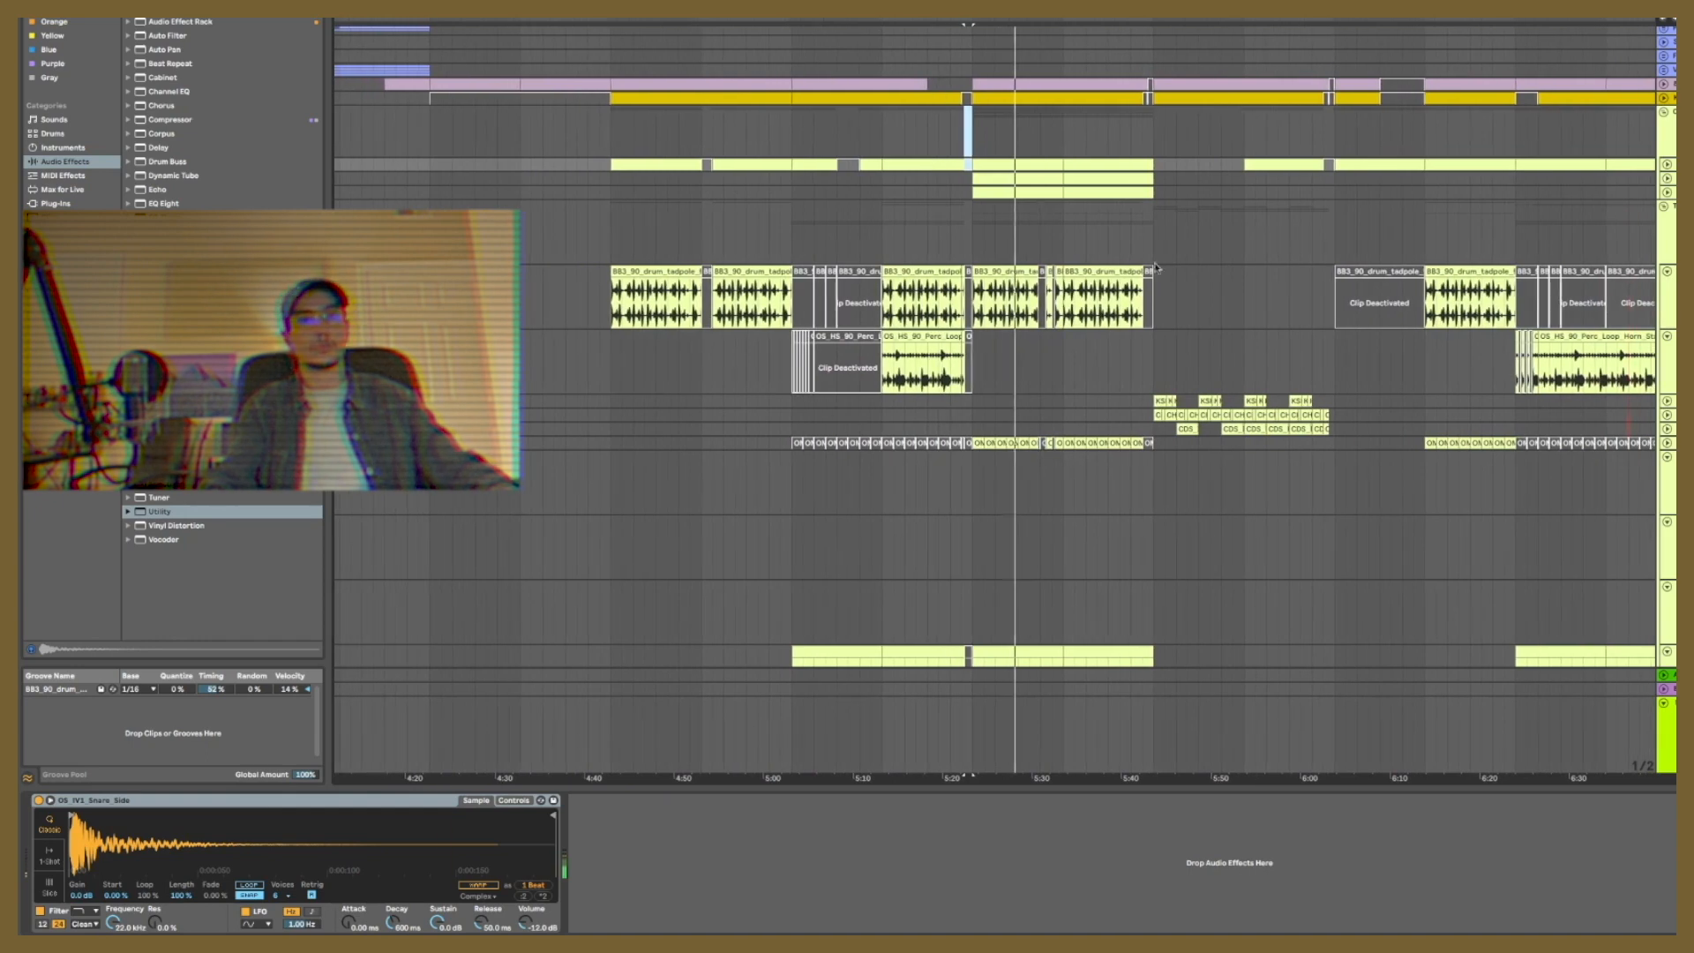
scroll(1482, 334, down, 3)
click(1667, 312)
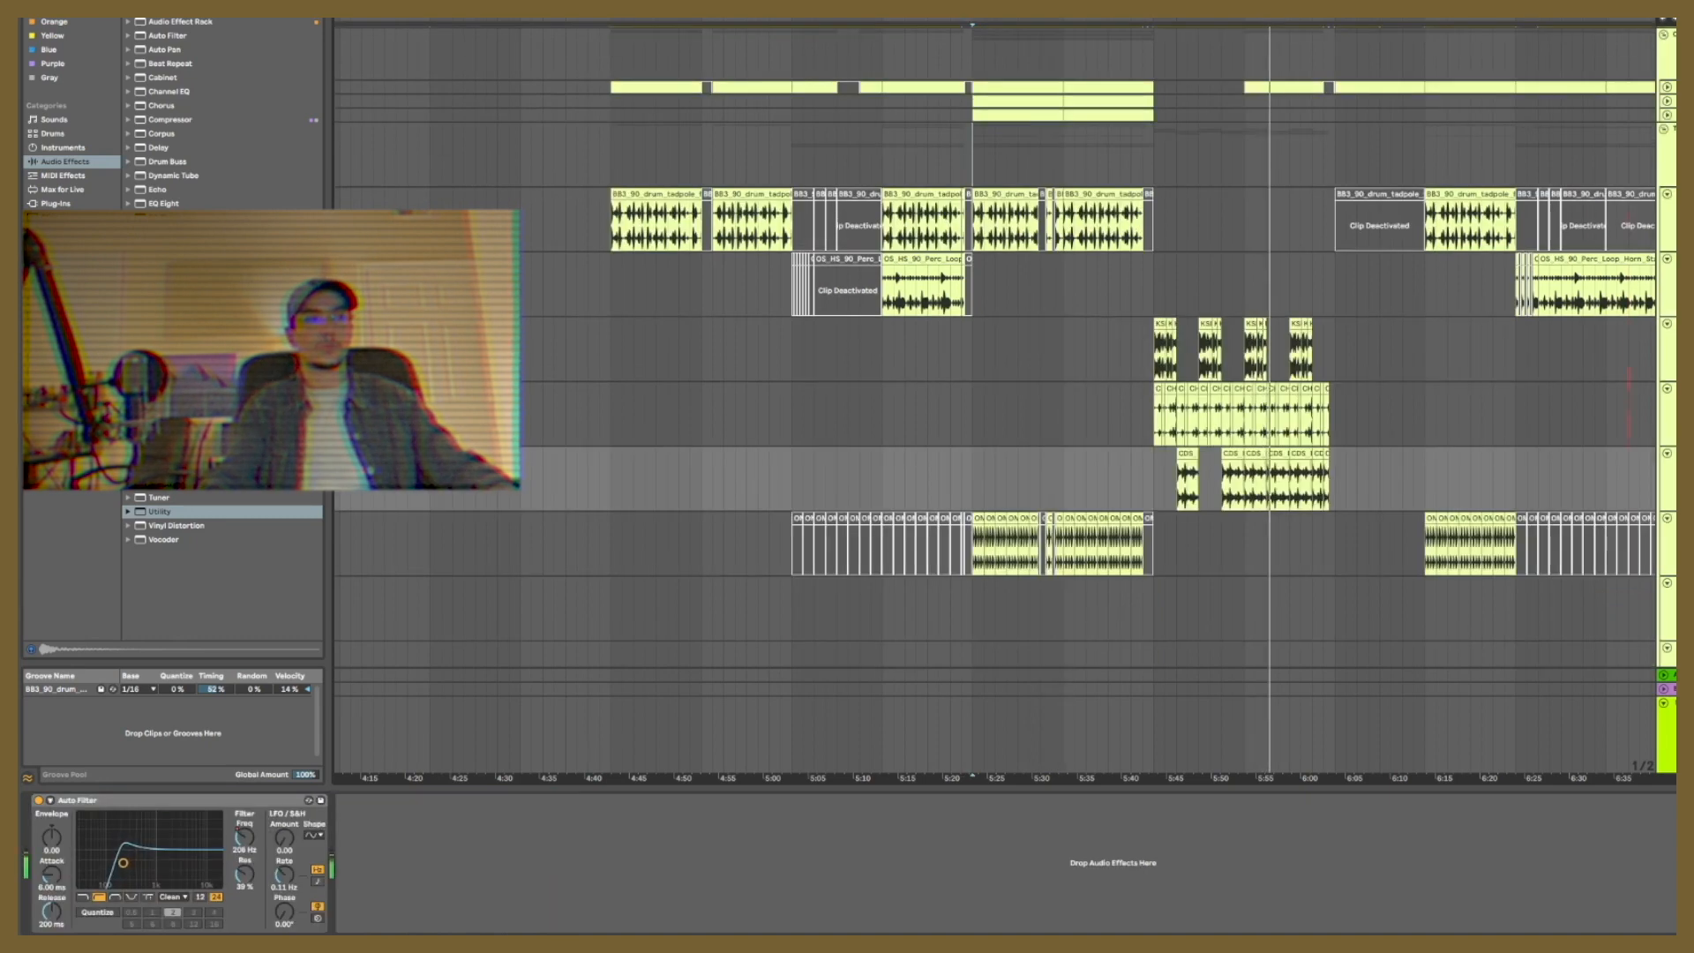
shift+click(1668, 349)
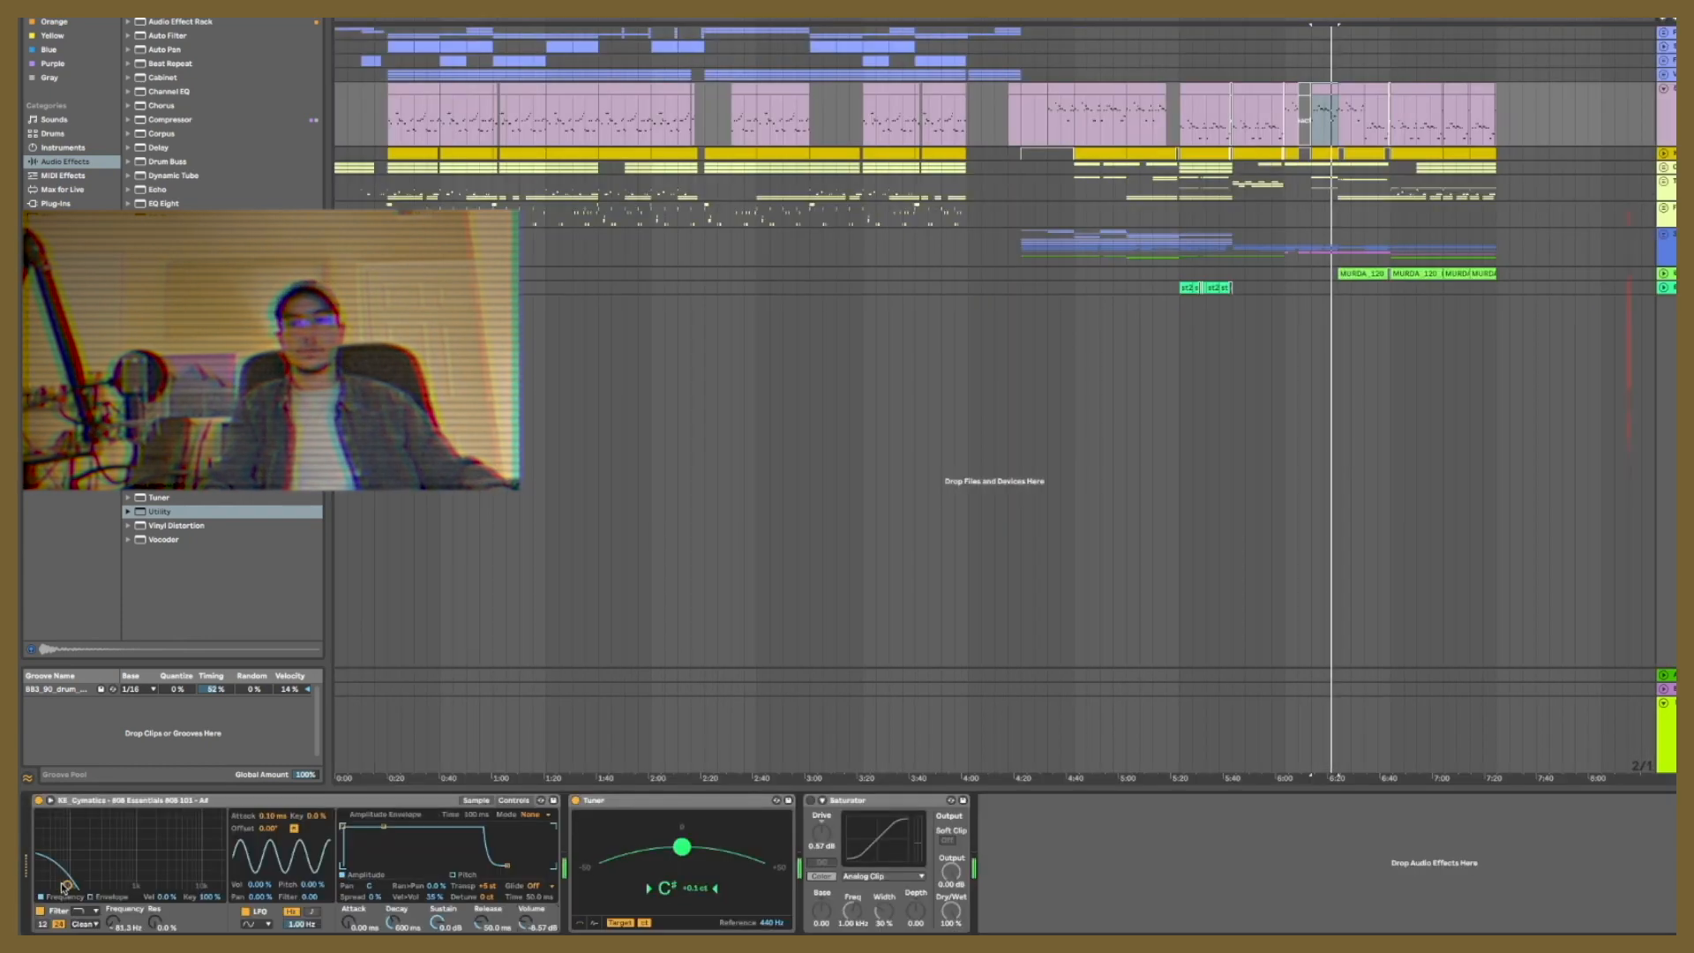
Step: Lower the filter cutoff of the 808 bass instrument slightly and raise its volume to -2.29 dB
drag(66, 885, 64, 884)
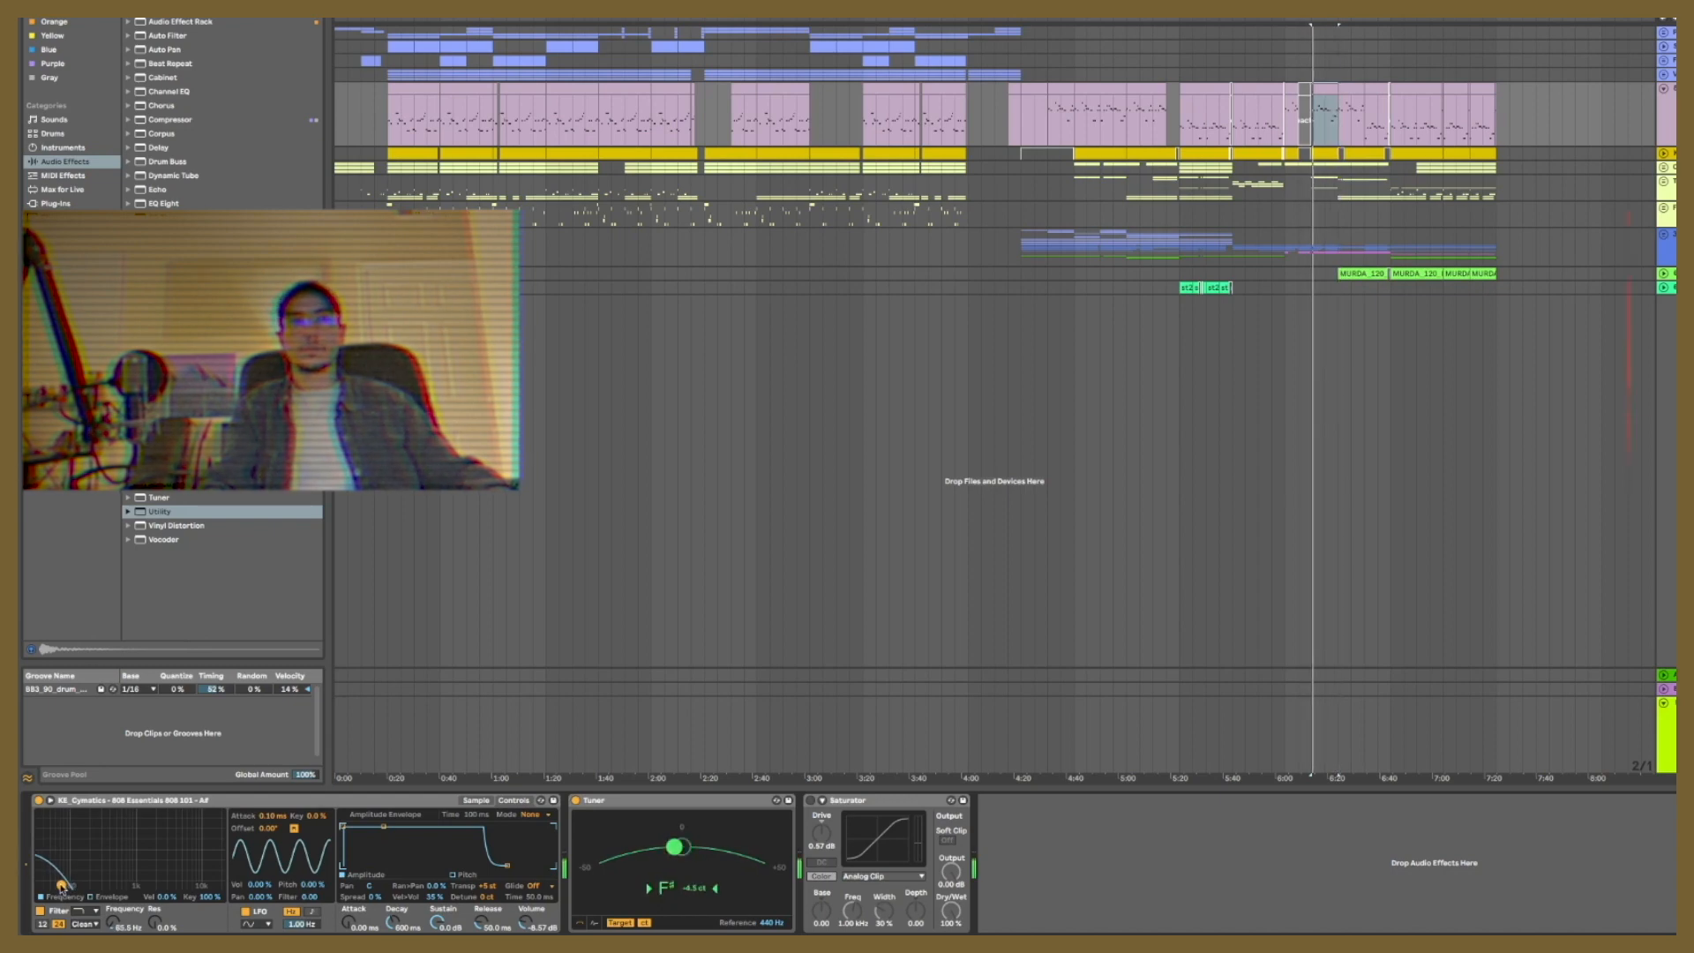
drag(526, 923, 525, 913)
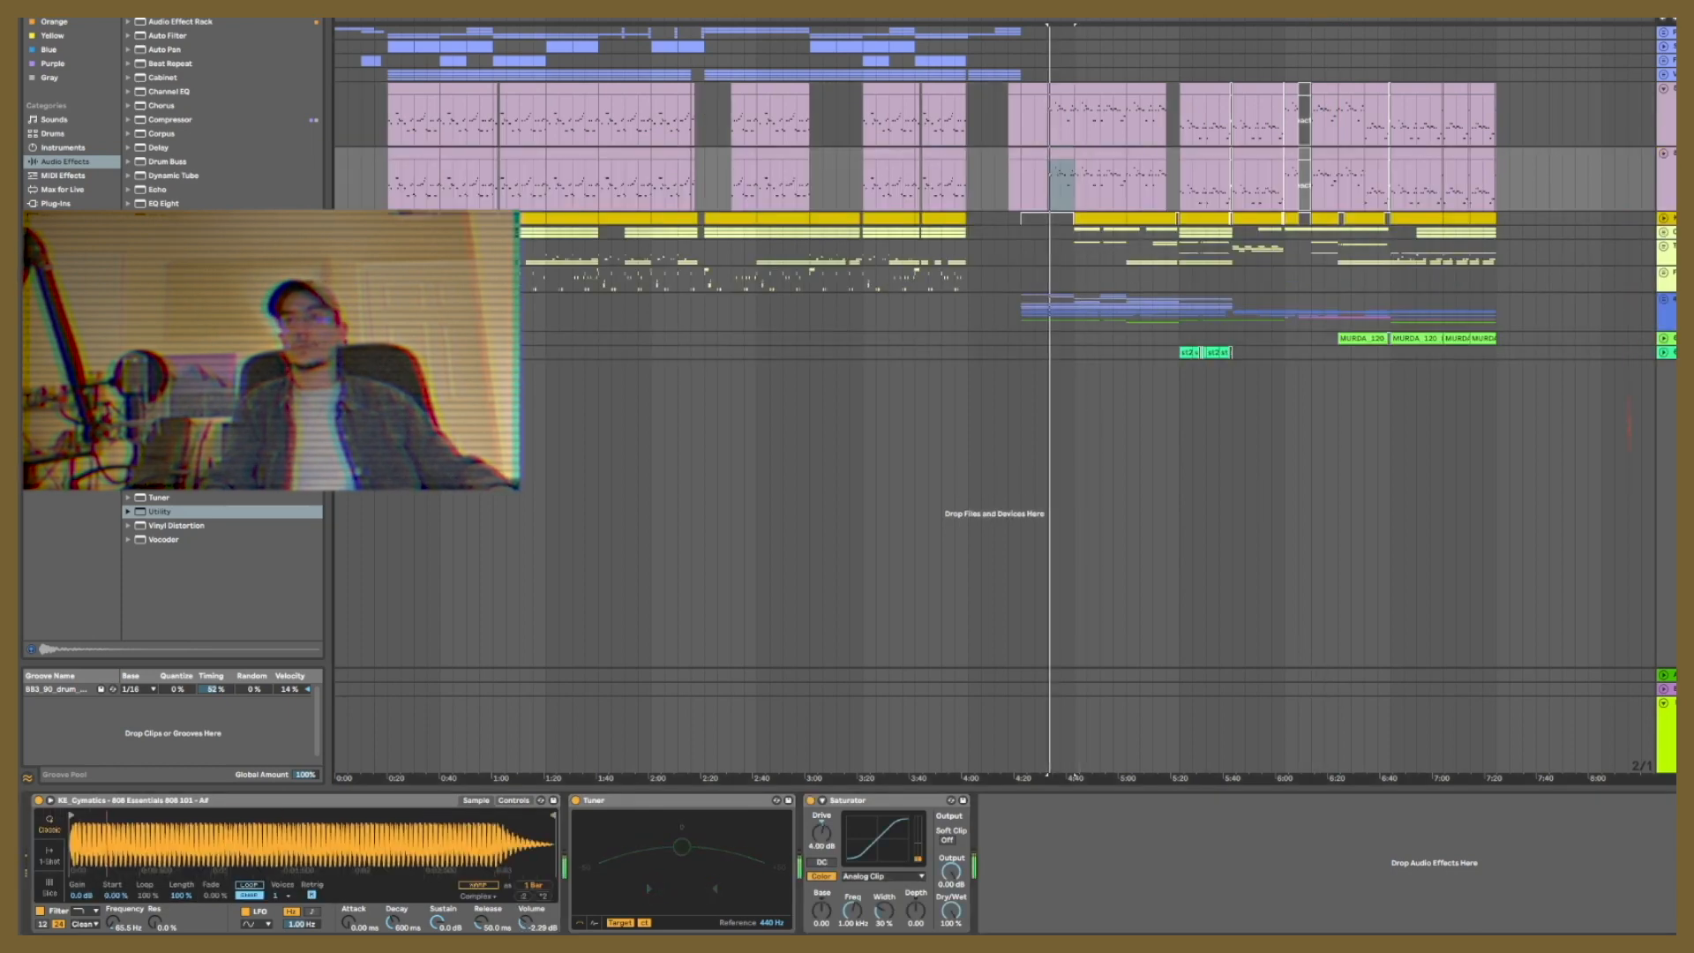
Step: Browse 808 samples for a duplicate of the bass track and lower the short F4 note in bar 6 of its clip
click(63, 330)
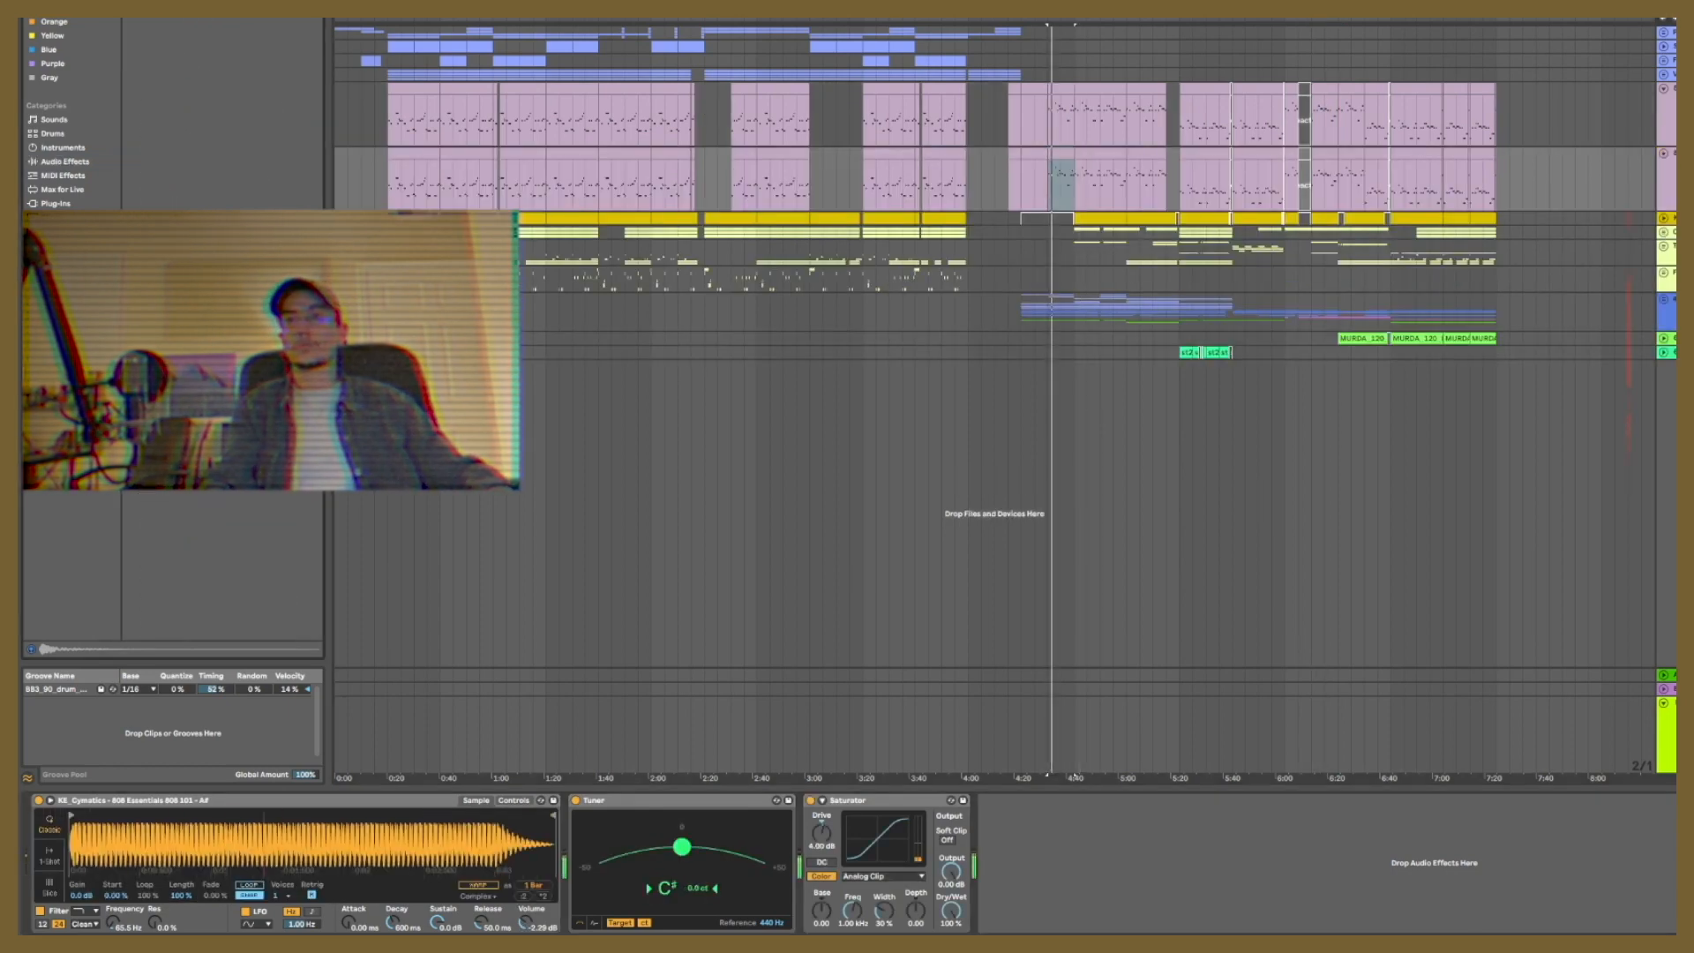
scroll(150, 179, down, 3)
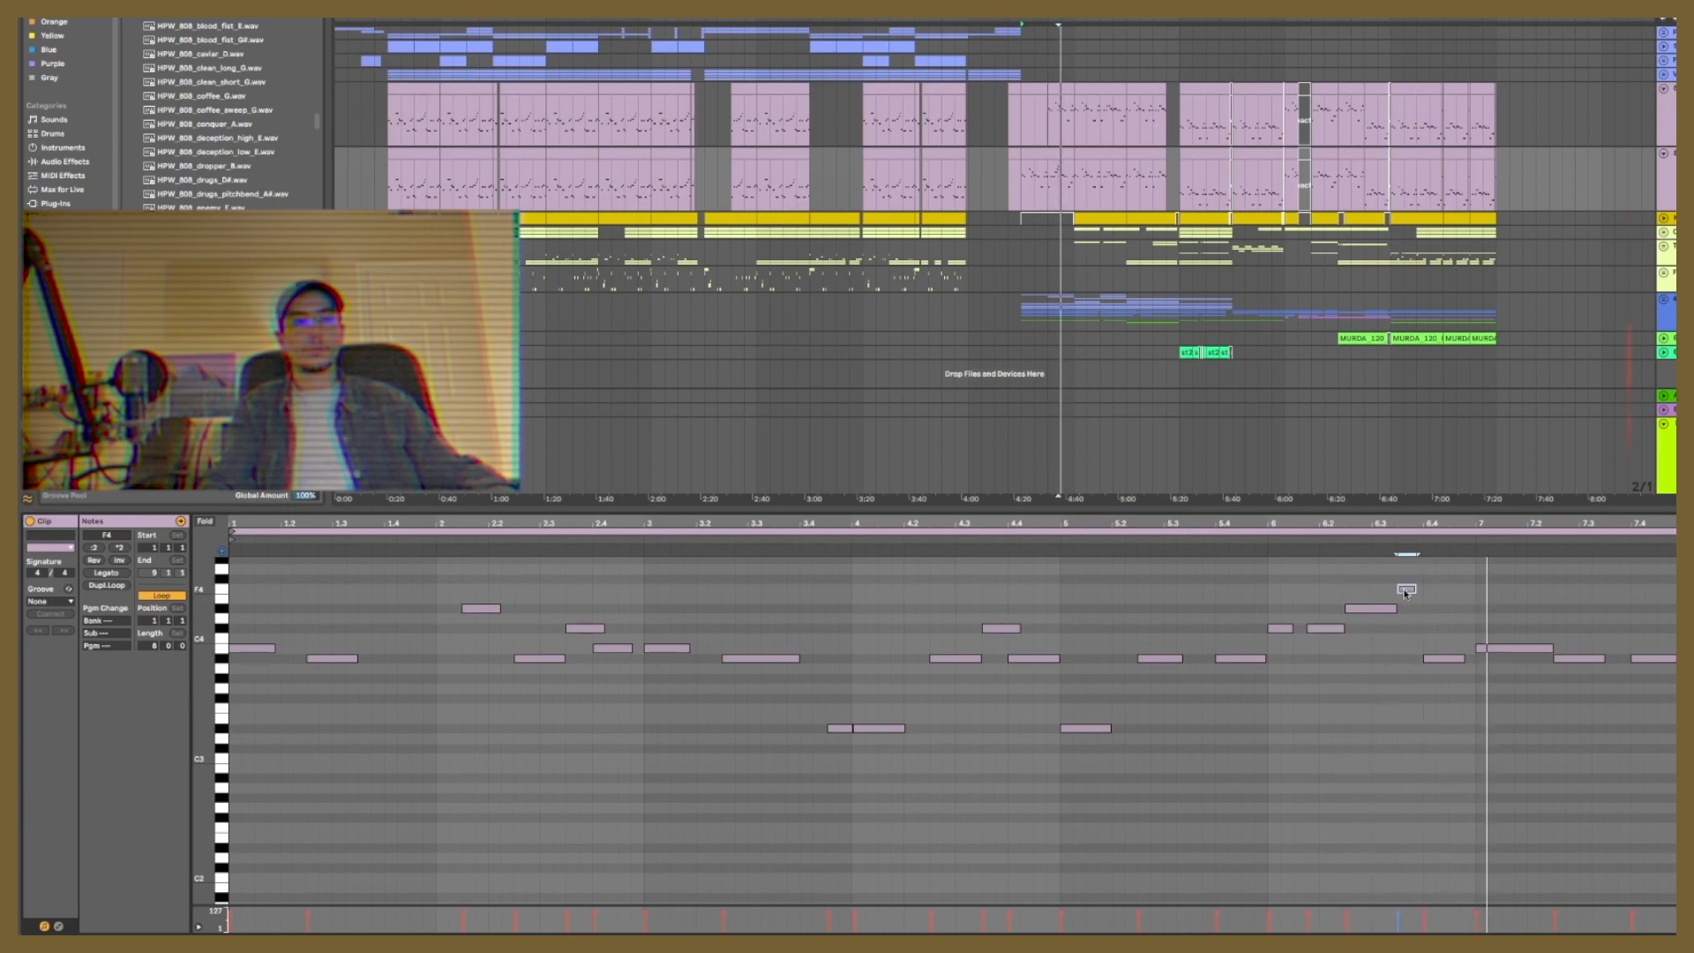
key(space)
drag(1406, 591, 1409, 604)
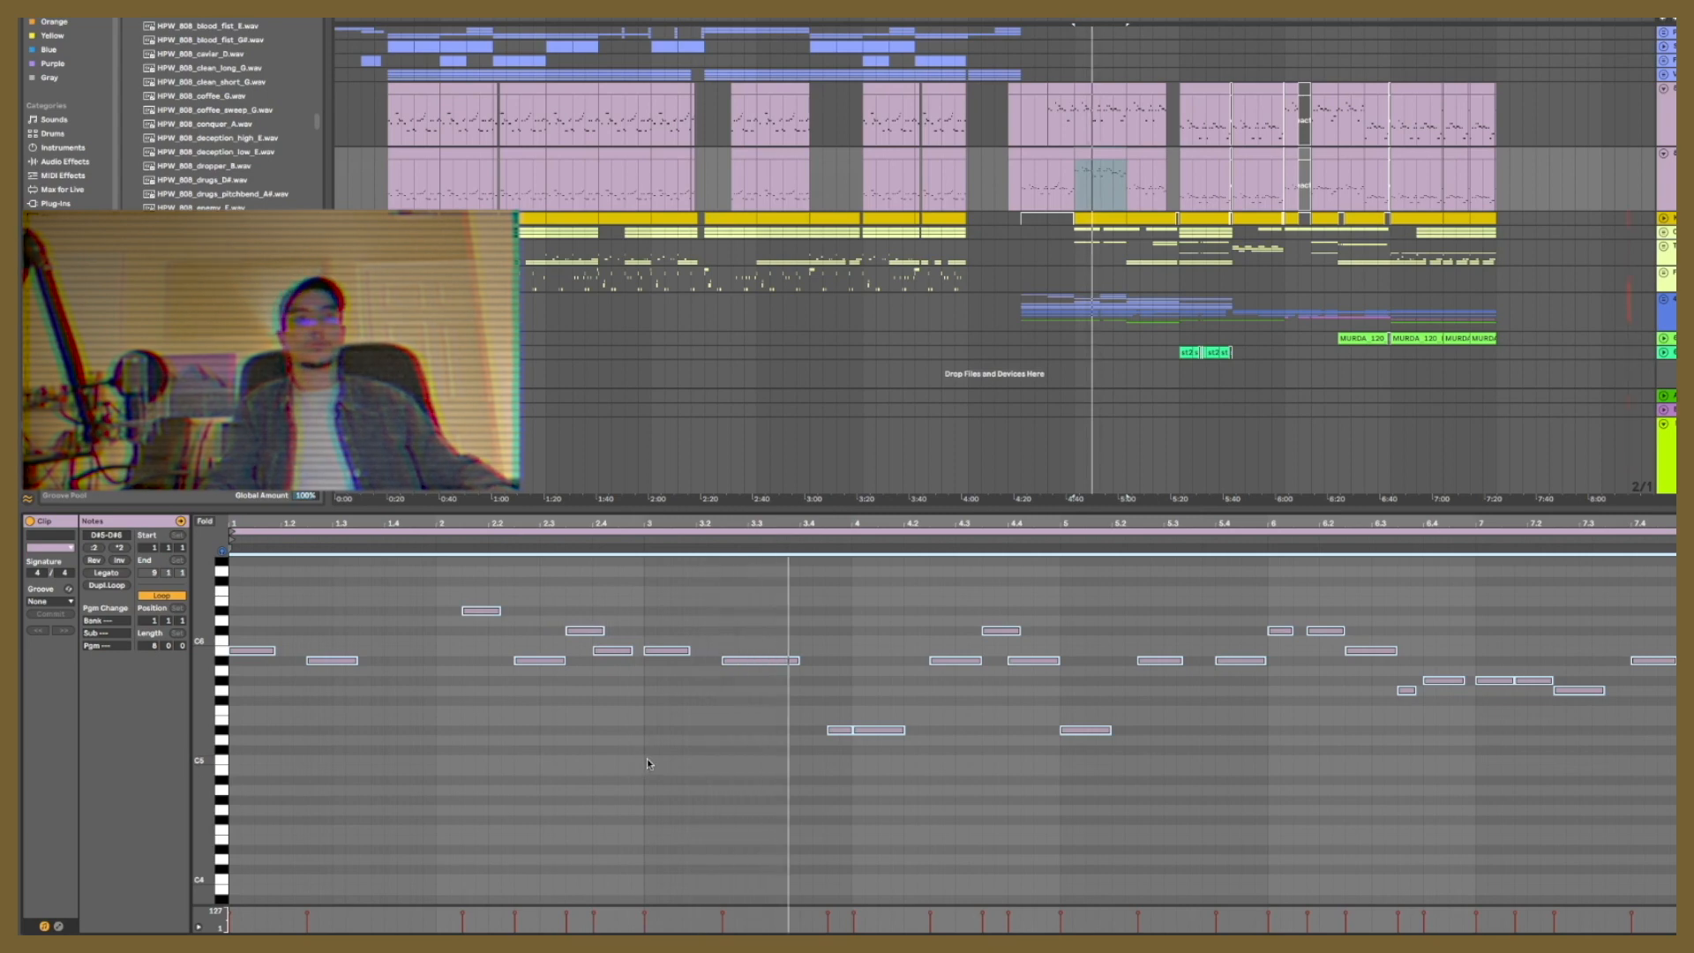
Step: Play the duplicated bass part and raise the note at 4.4 by one semitone
click(1020, 773)
key(space)
drag(1029, 662, 1029, 653)
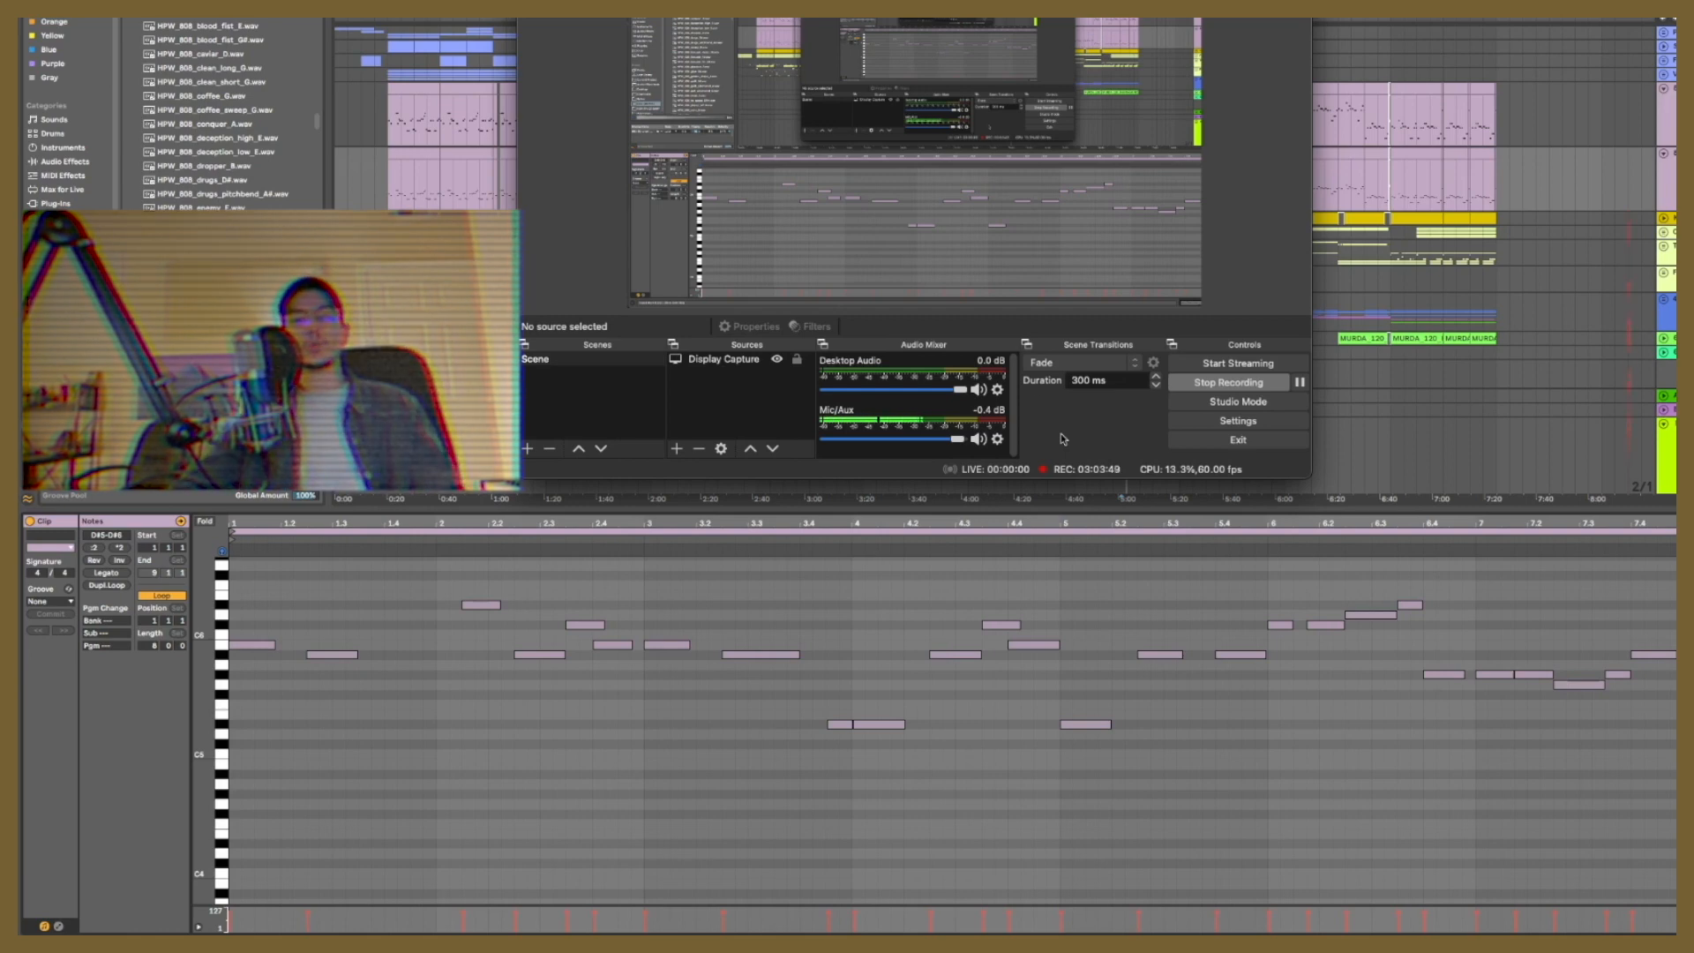
Step: Transpose all notes of the duplicated bass track's clip at about 4:40 down two octaves during playback
key(space)
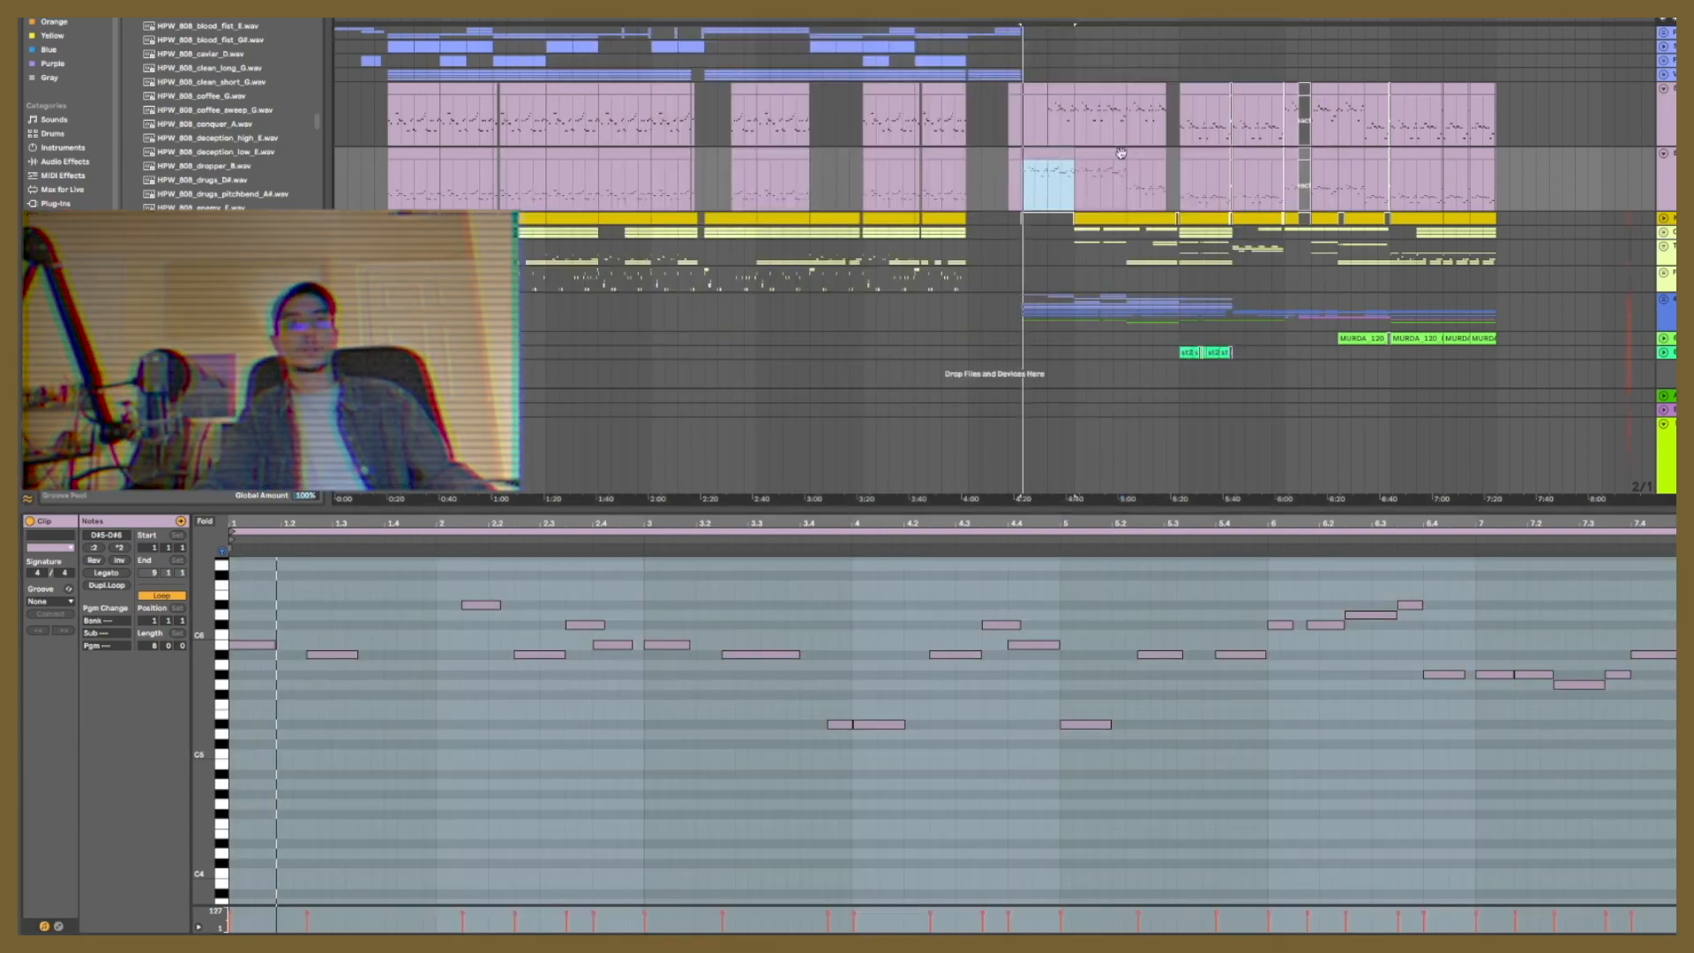
double_click(1104, 155)
key(ctrl+a)
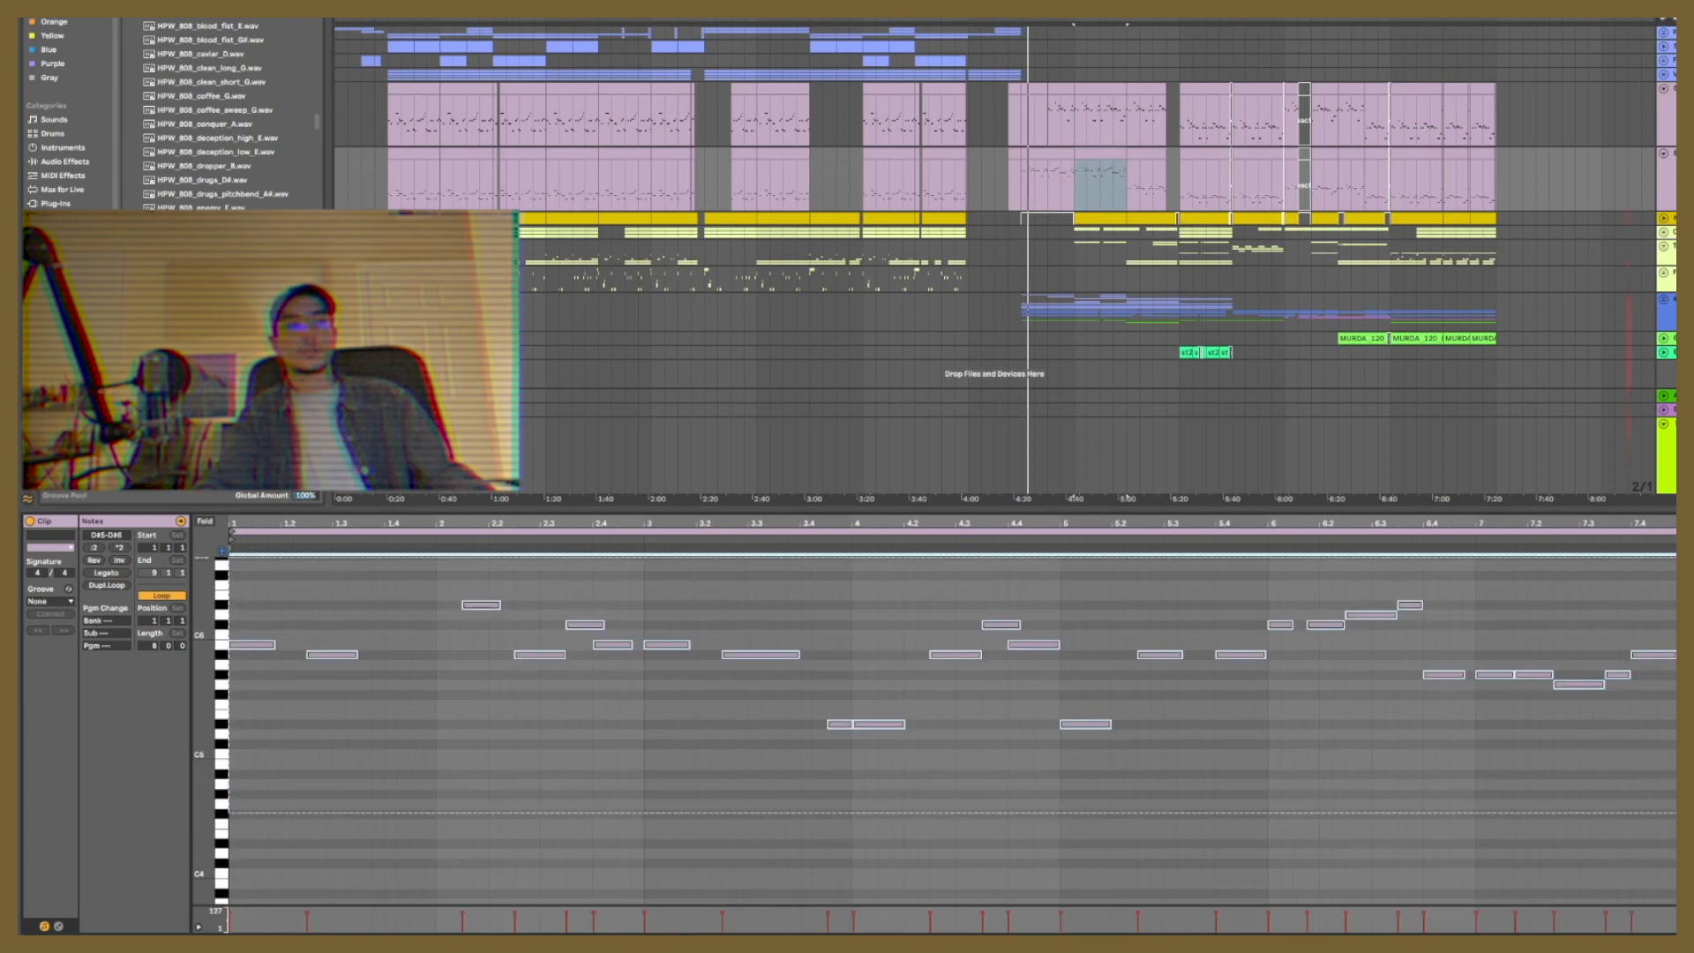
key(shift+Down)
key(shift+Down)
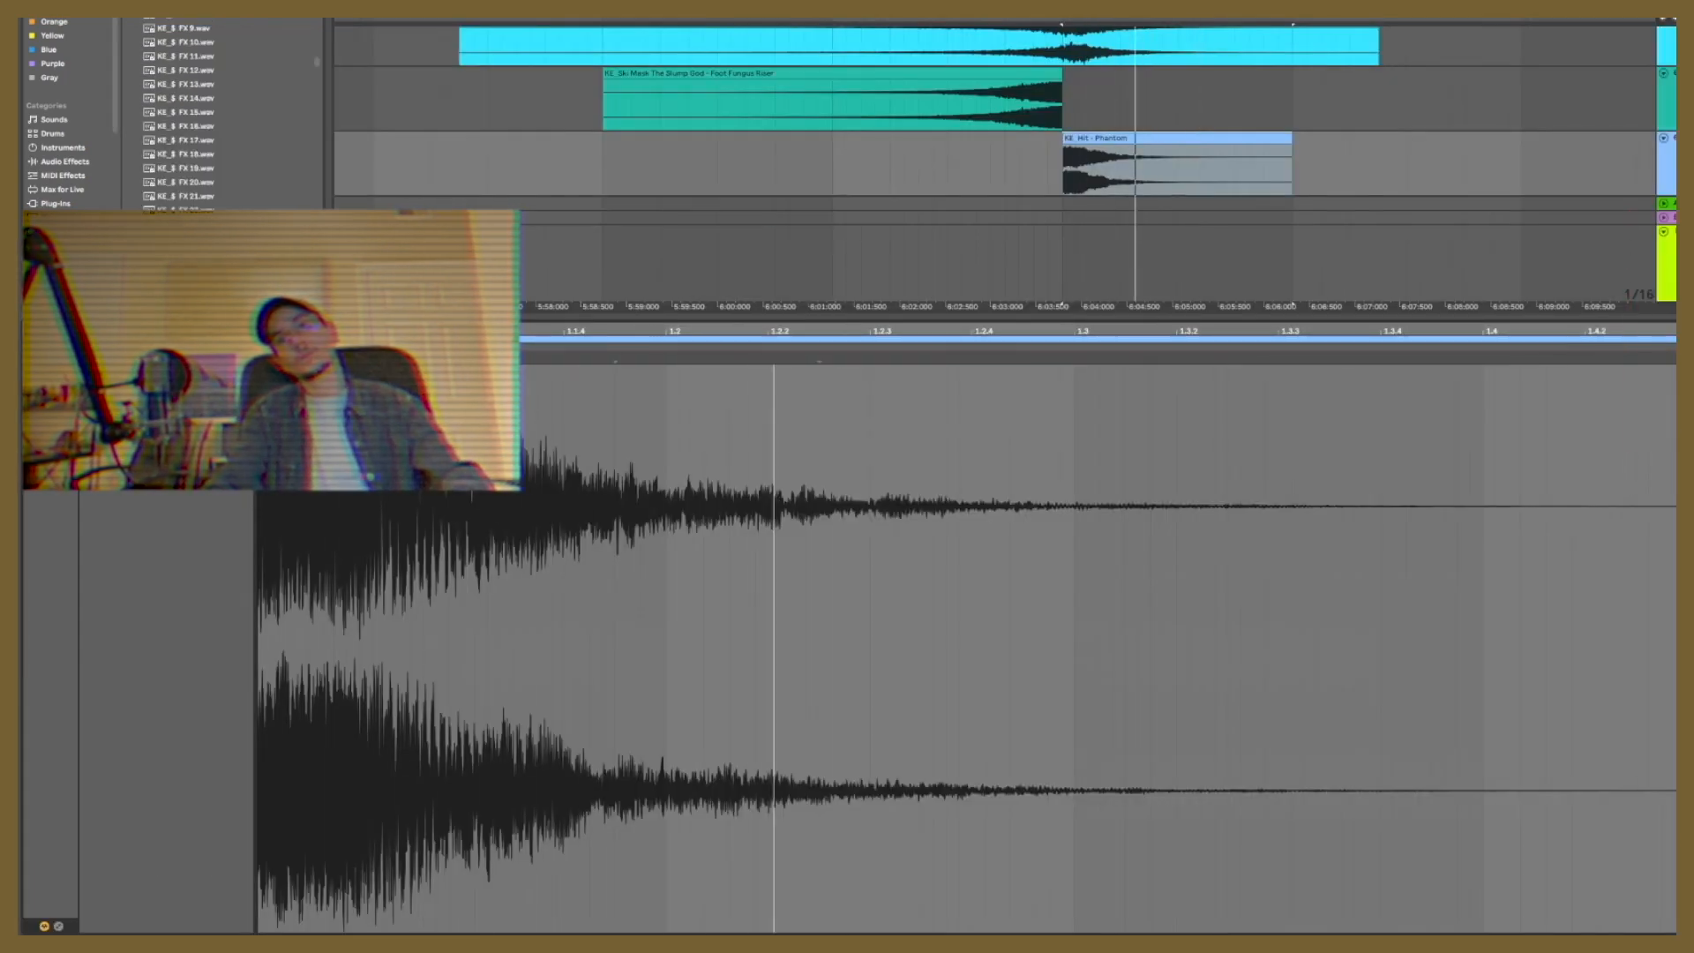
Step: Copy the Phantom hit and the Ski Mask riser to about 5:03, leaving the copied riser deactivated
click(961, 164)
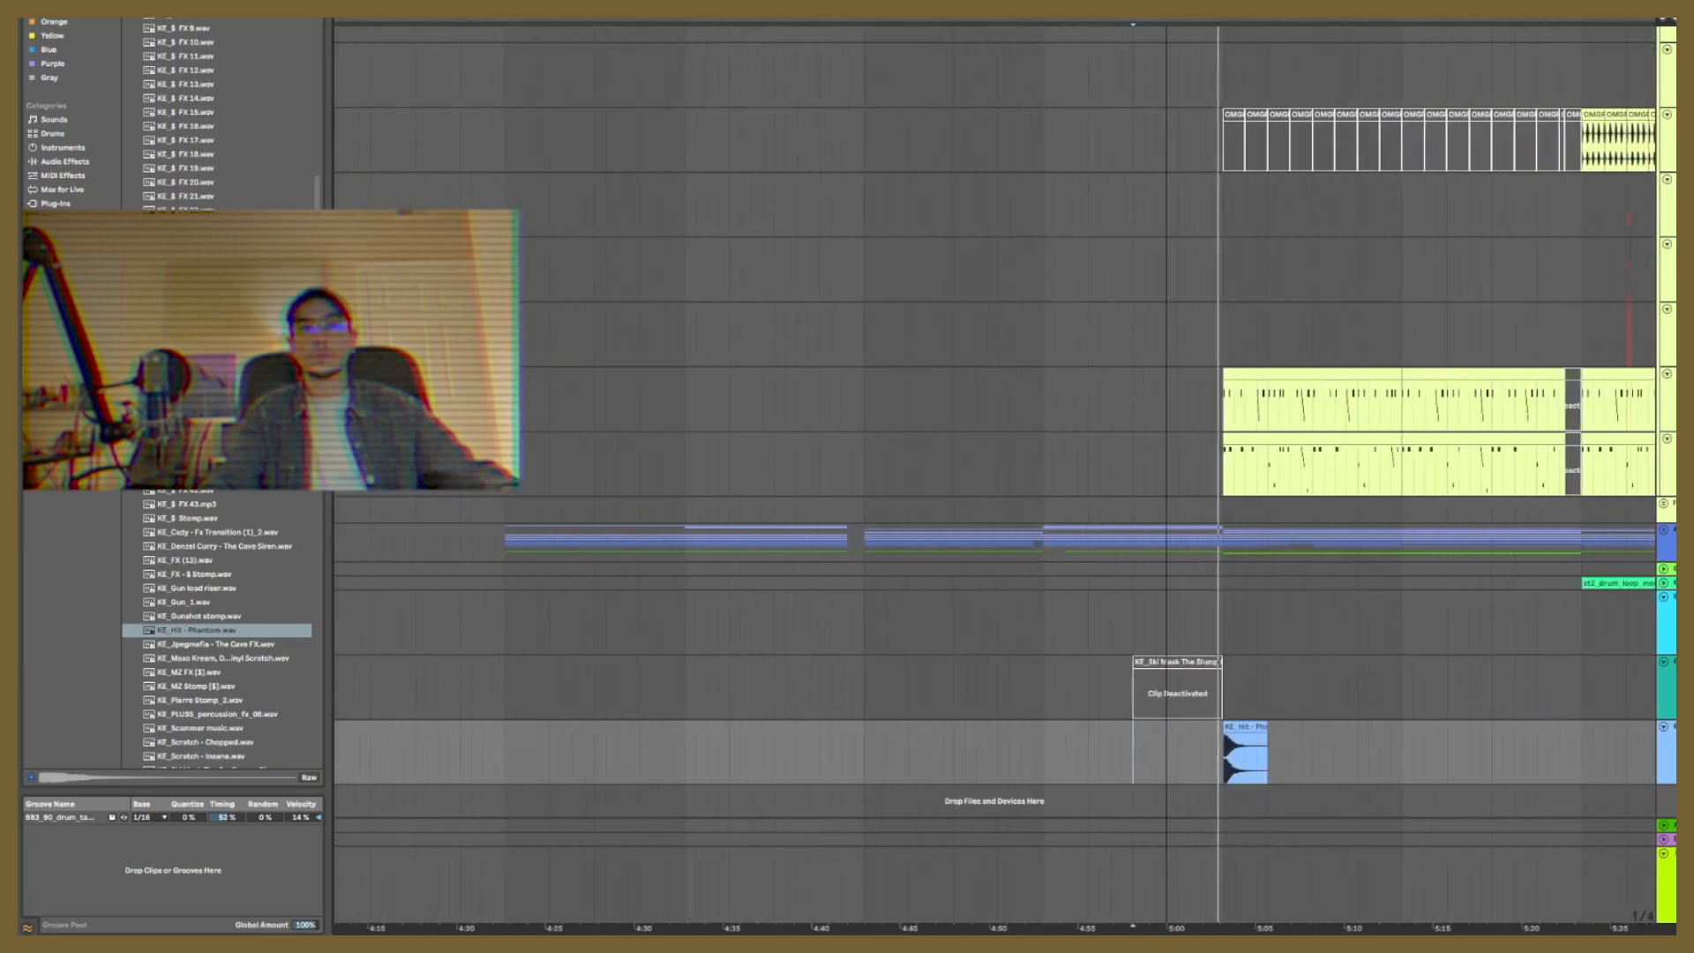
drag(1167, 21, 1166, 4)
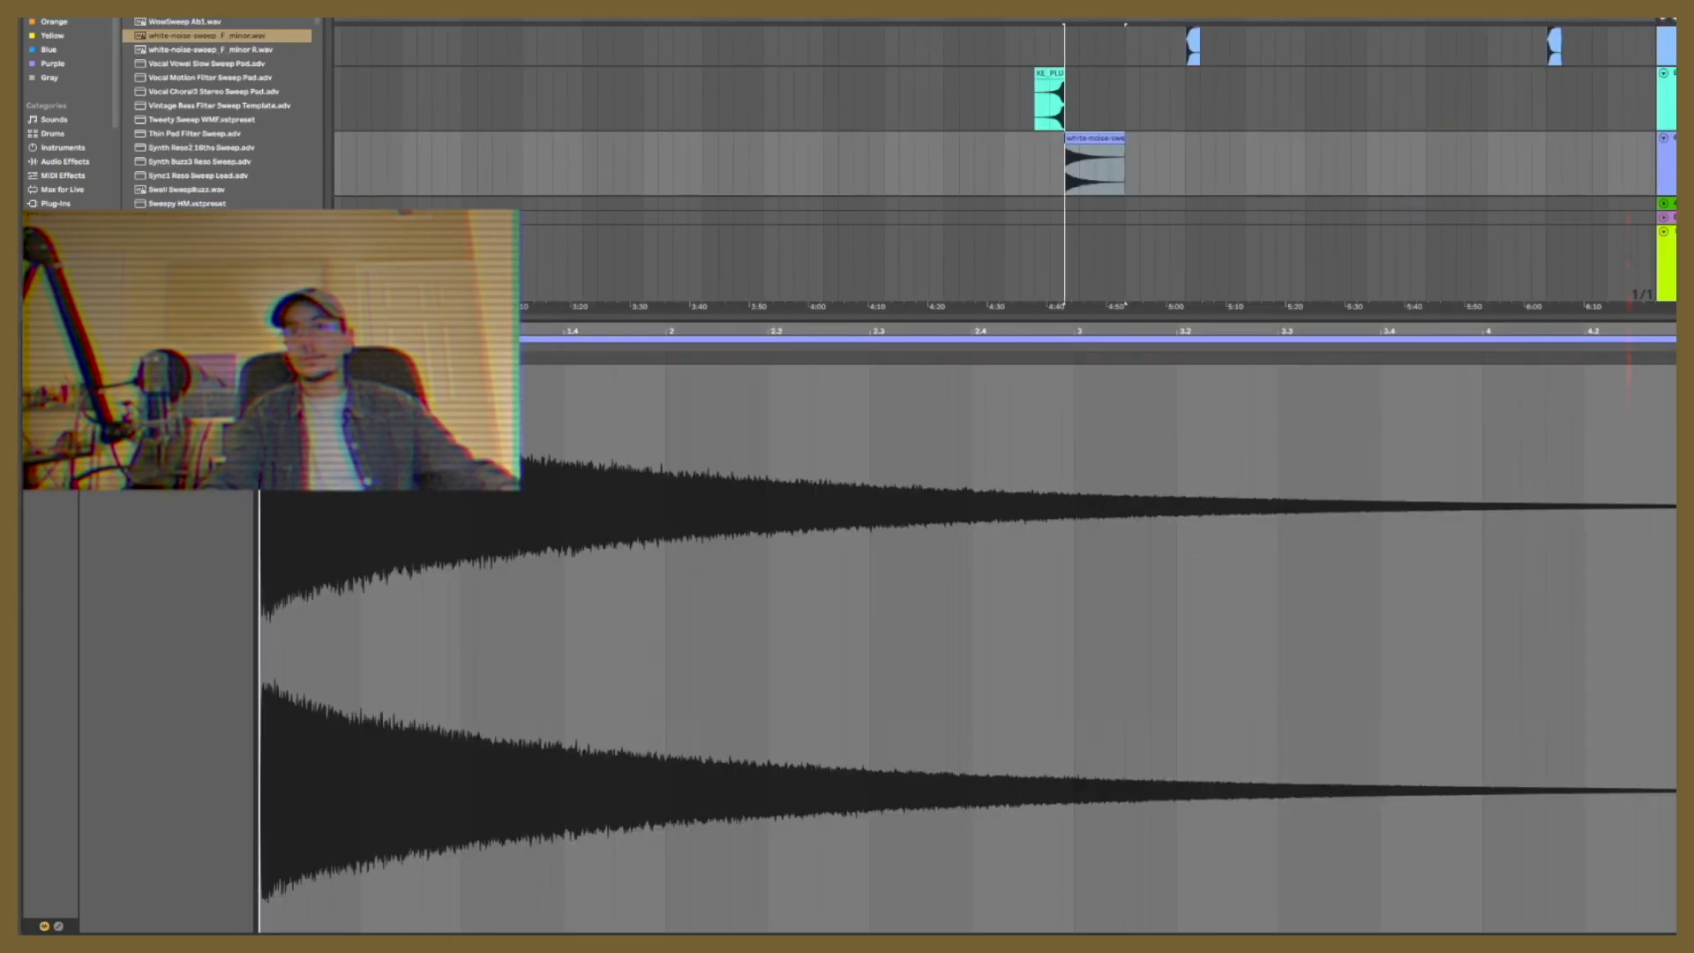
Step: Add a long fade-out to the white-noise-sweep F minor clip at about 4:43
key(alt+super+l)
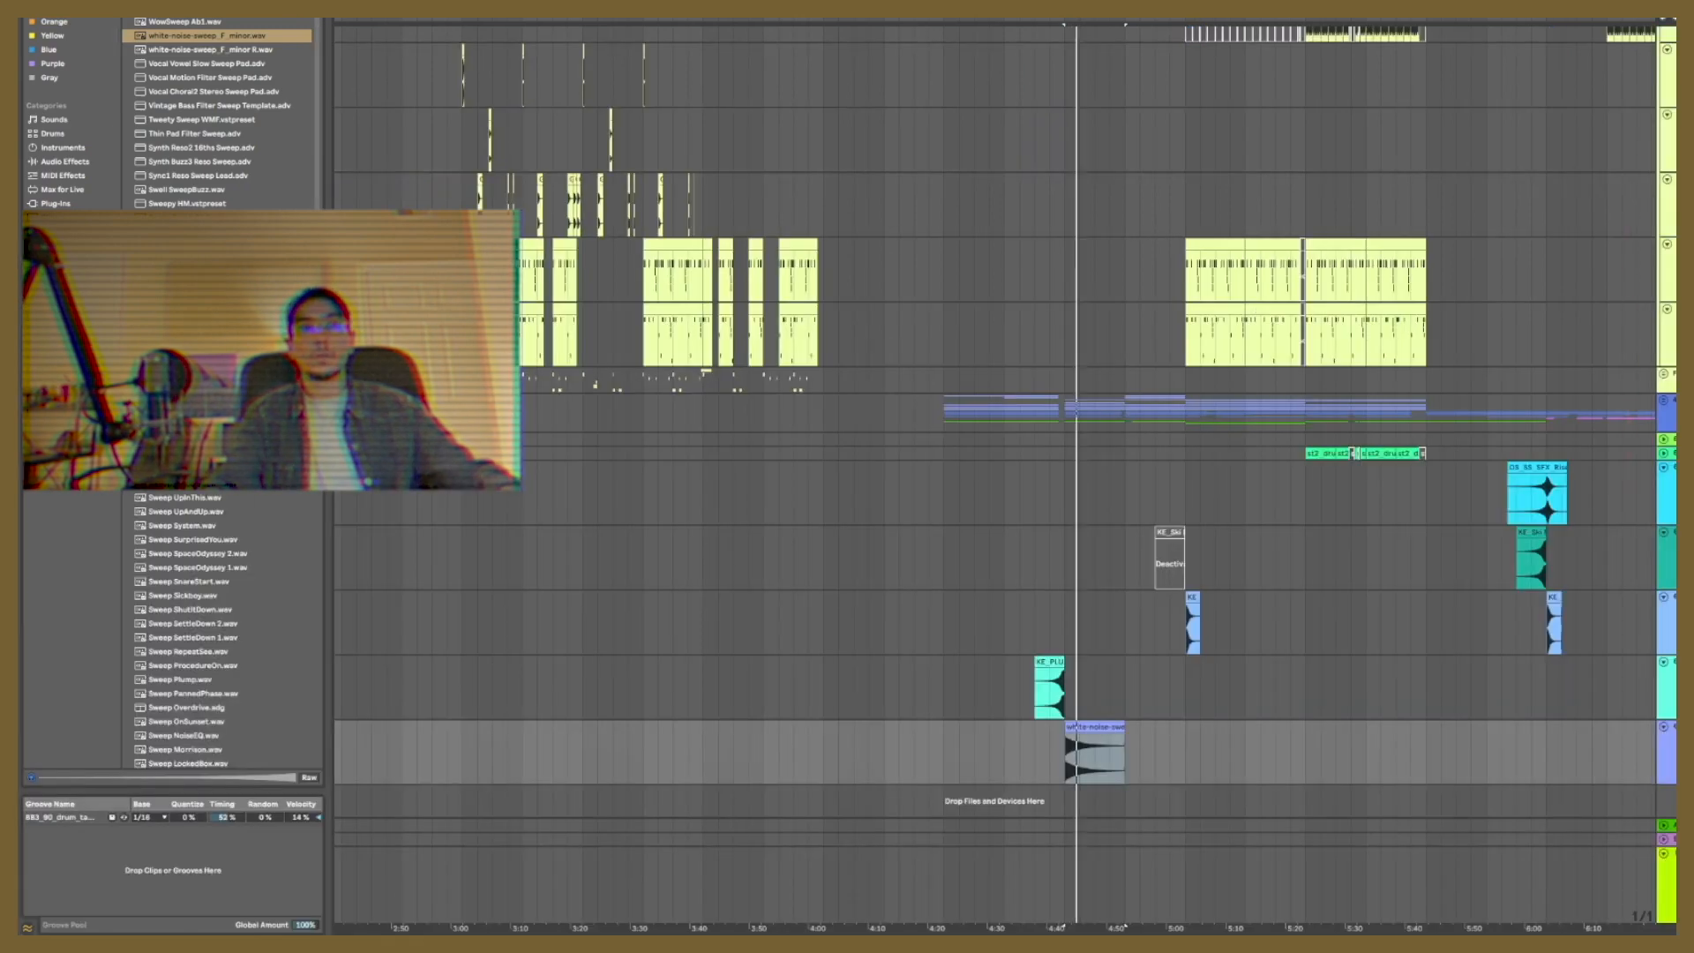
drag(1086, 21, 1085, 88)
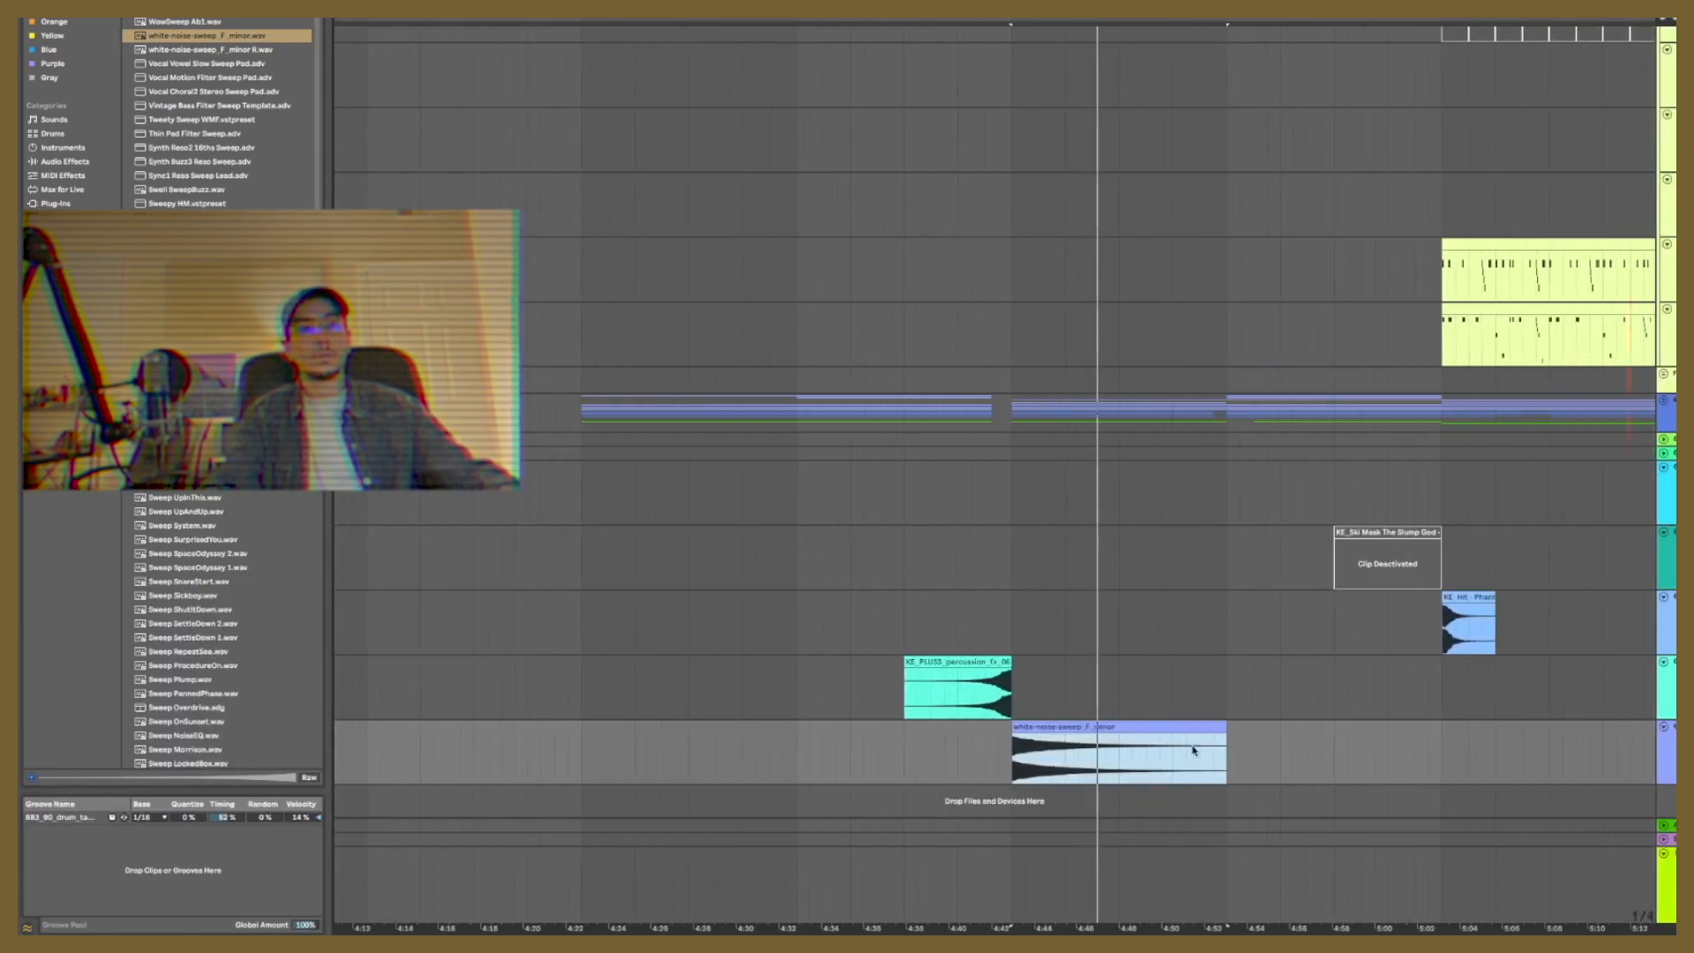
drag(1224, 736, 1047, 803)
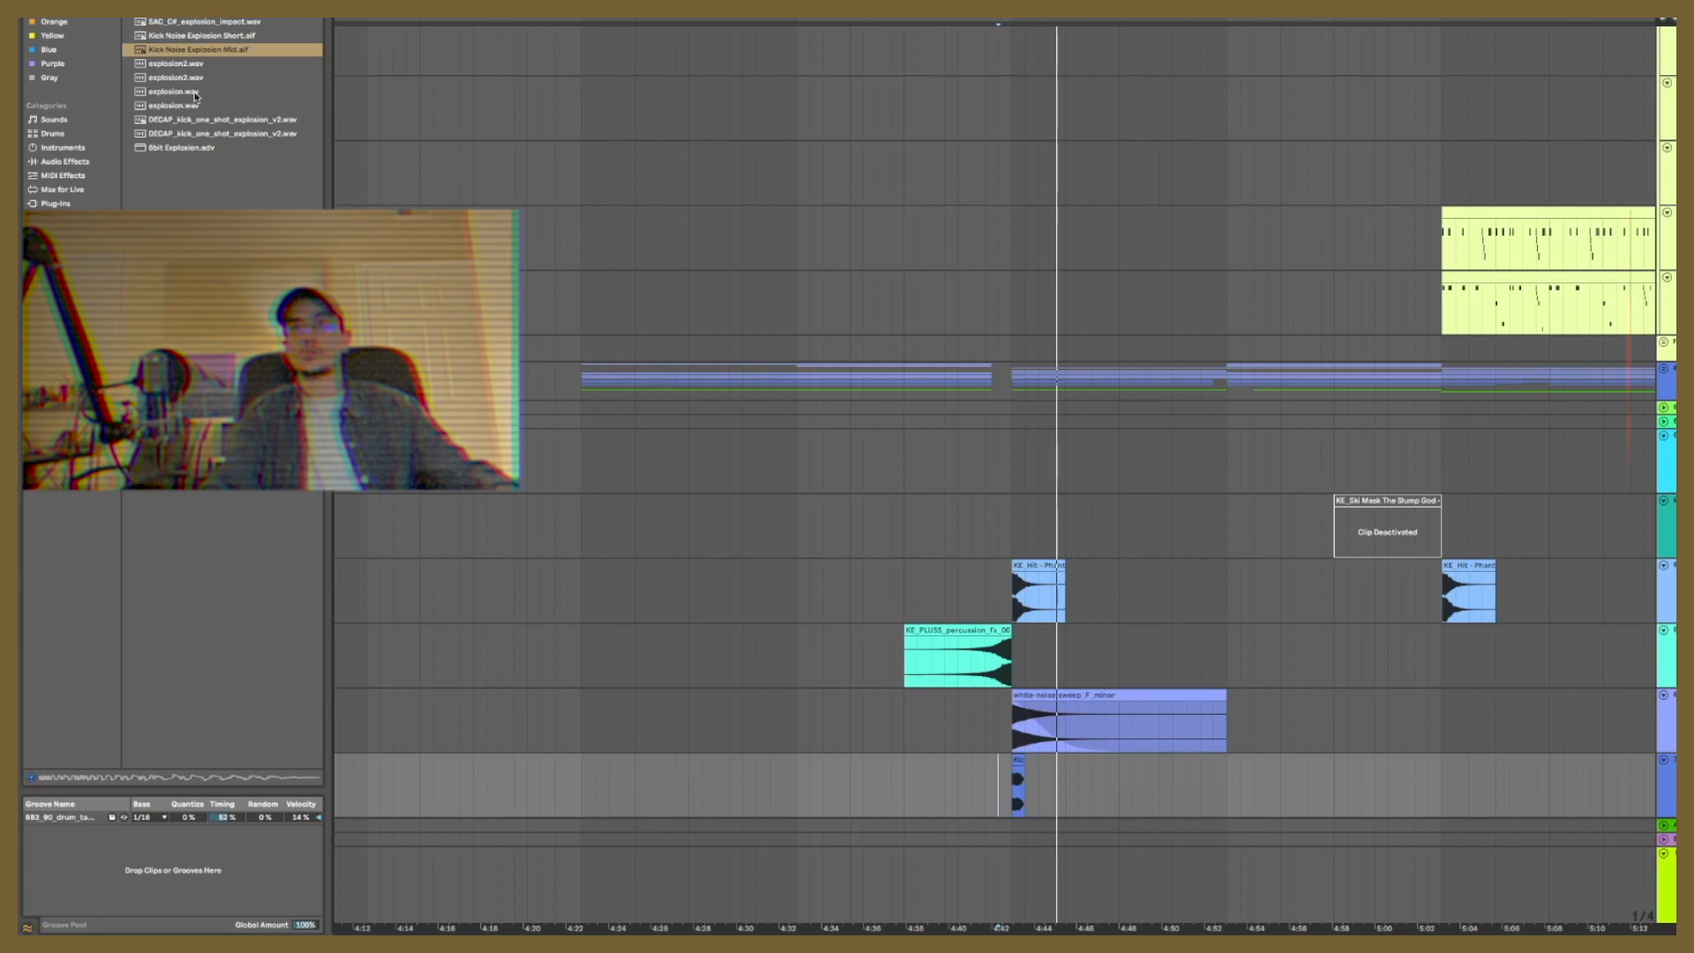
Step: Audition the explosion samples and place DECAP_kick_one_shot_explosion_v2 on a new track at about 4:43
click(189, 93)
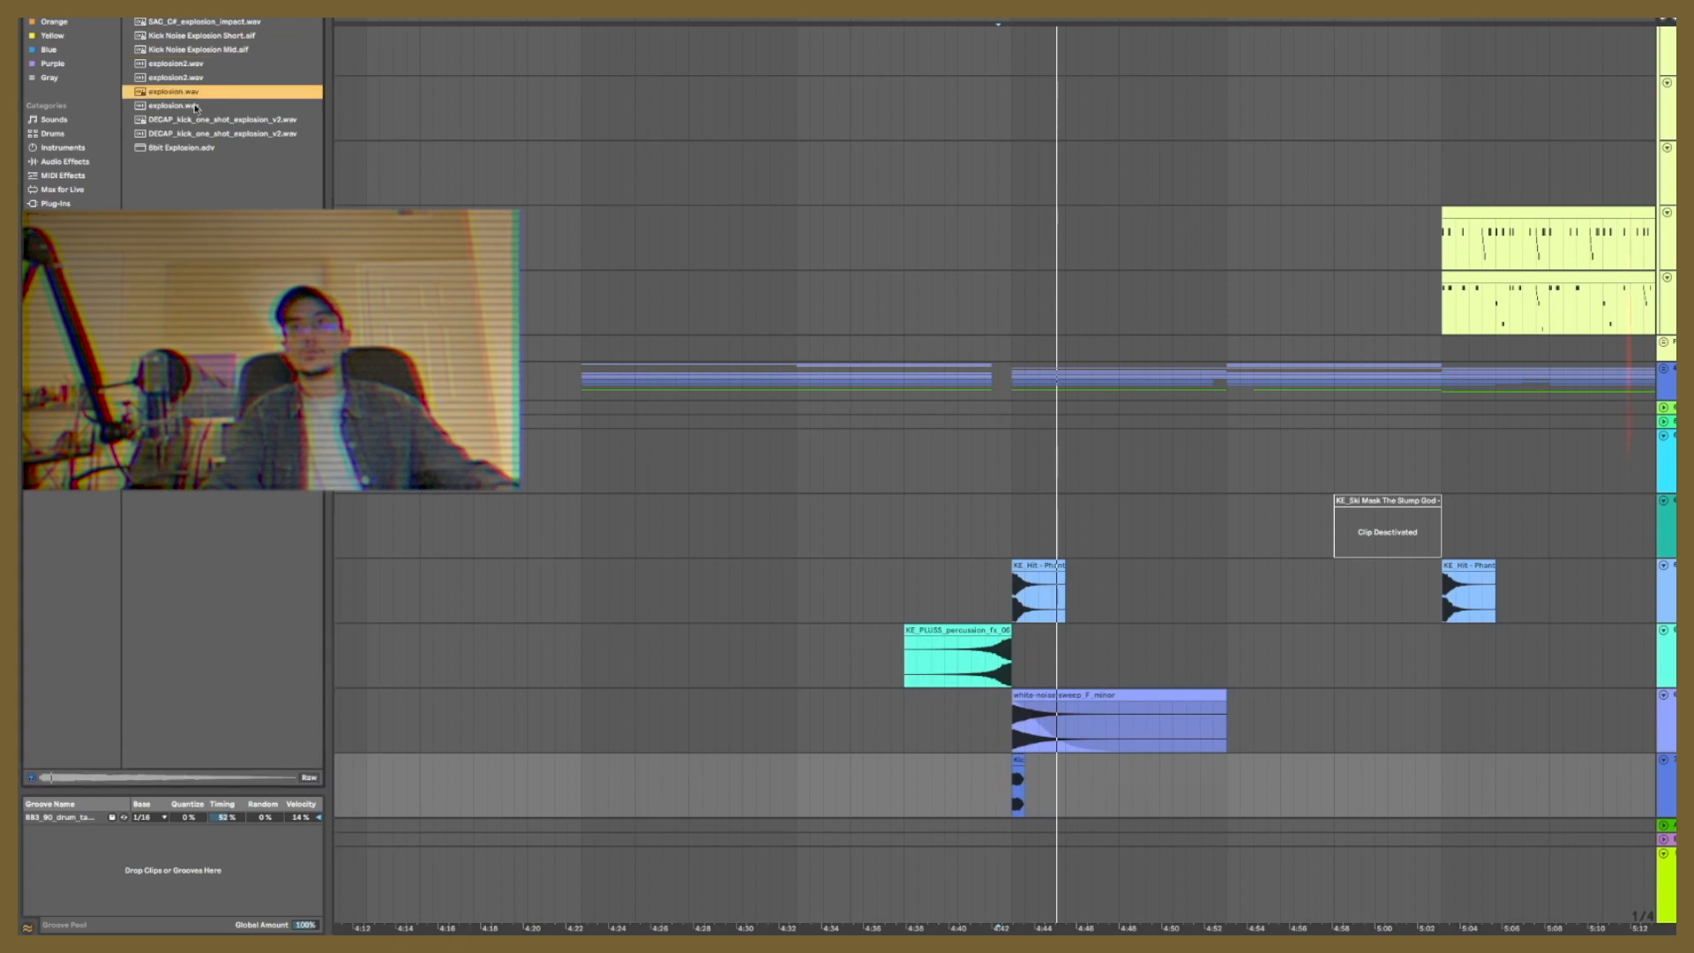
click(194, 107)
click(175, 135)
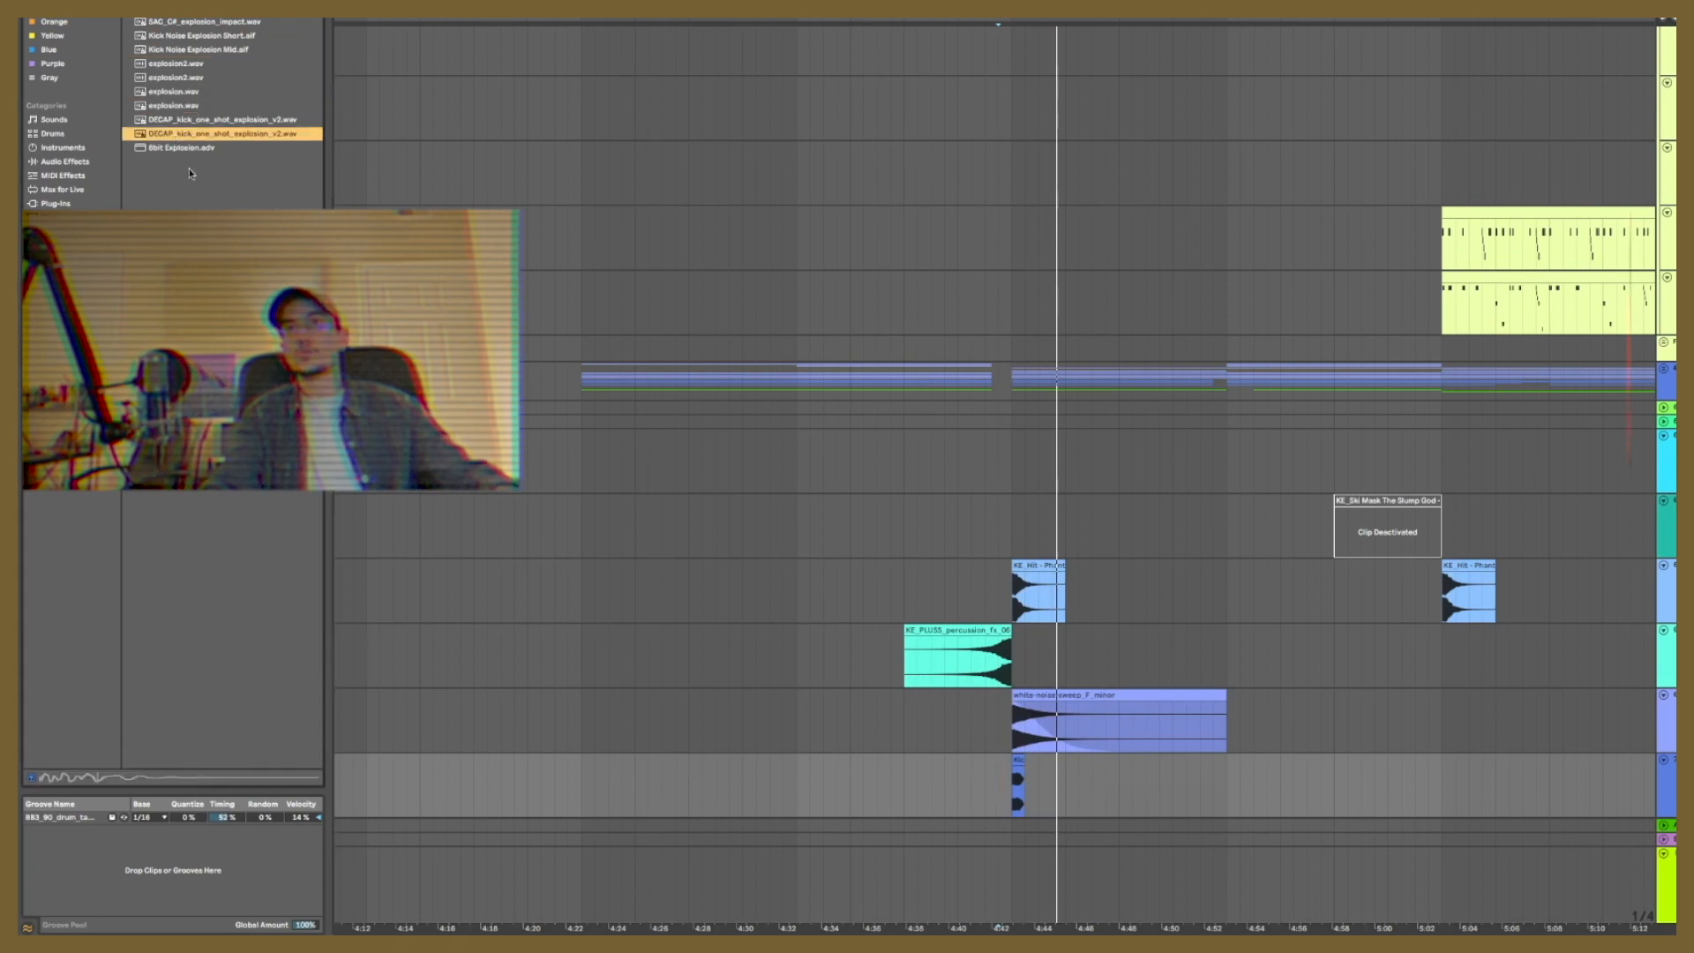
click(198, 120)
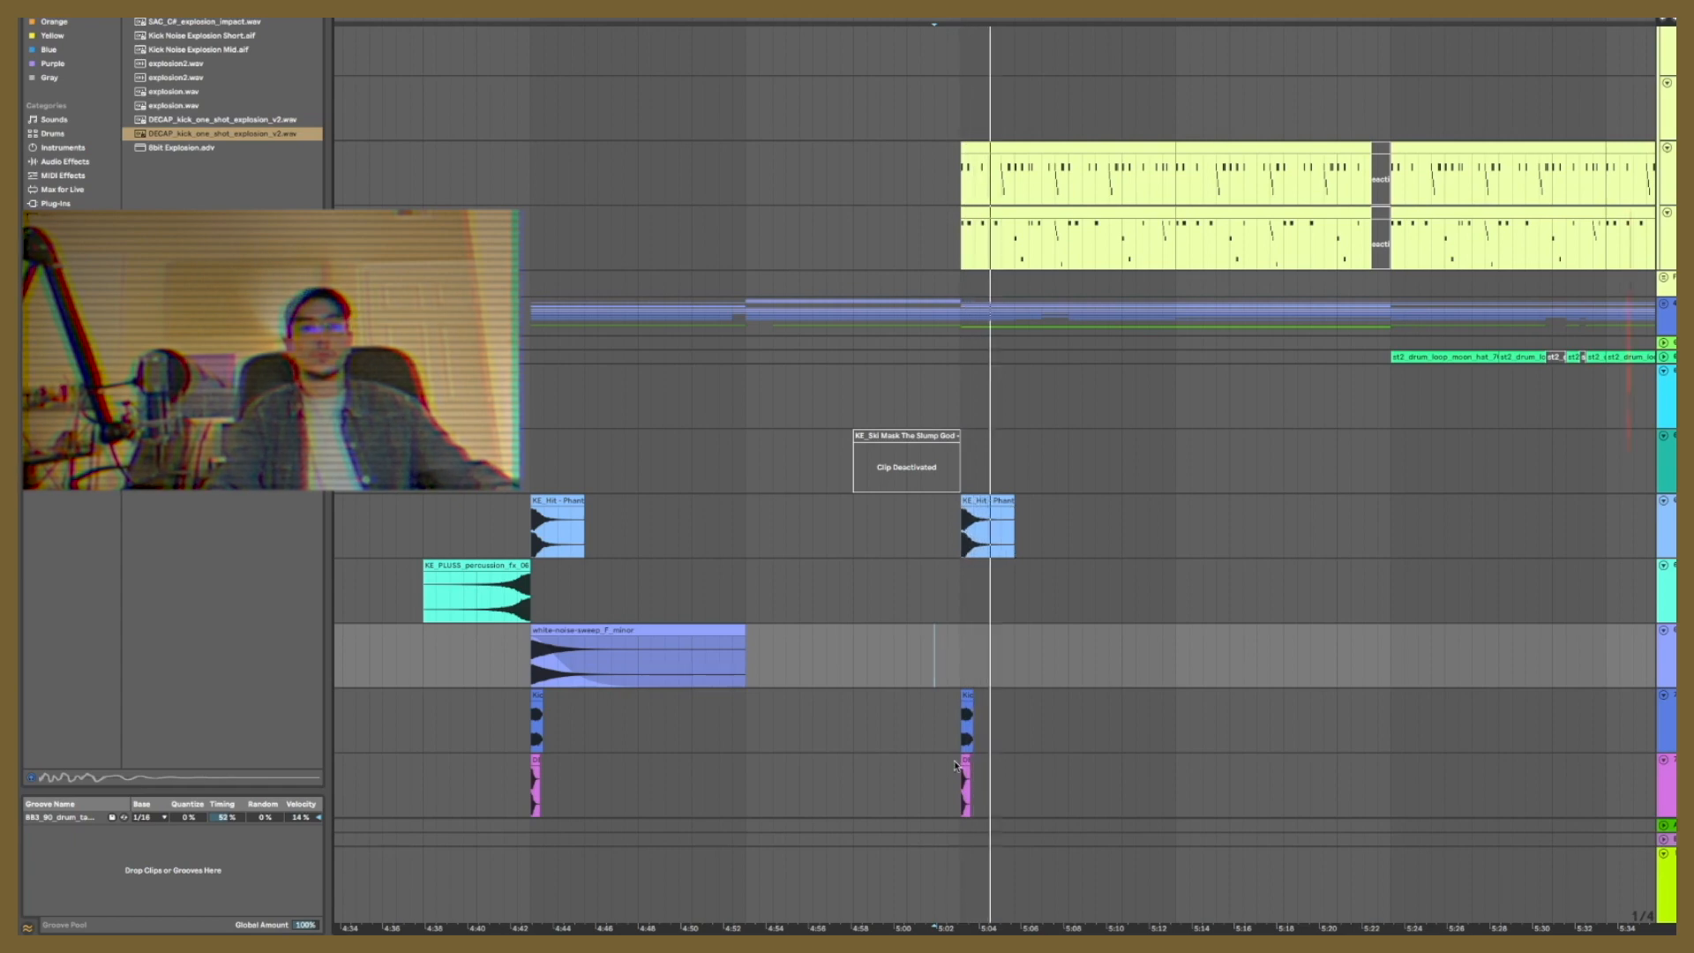
Step: Delete the copied explosion hits at about 5:03 from the two lowest effect tracks
click(958, 768)
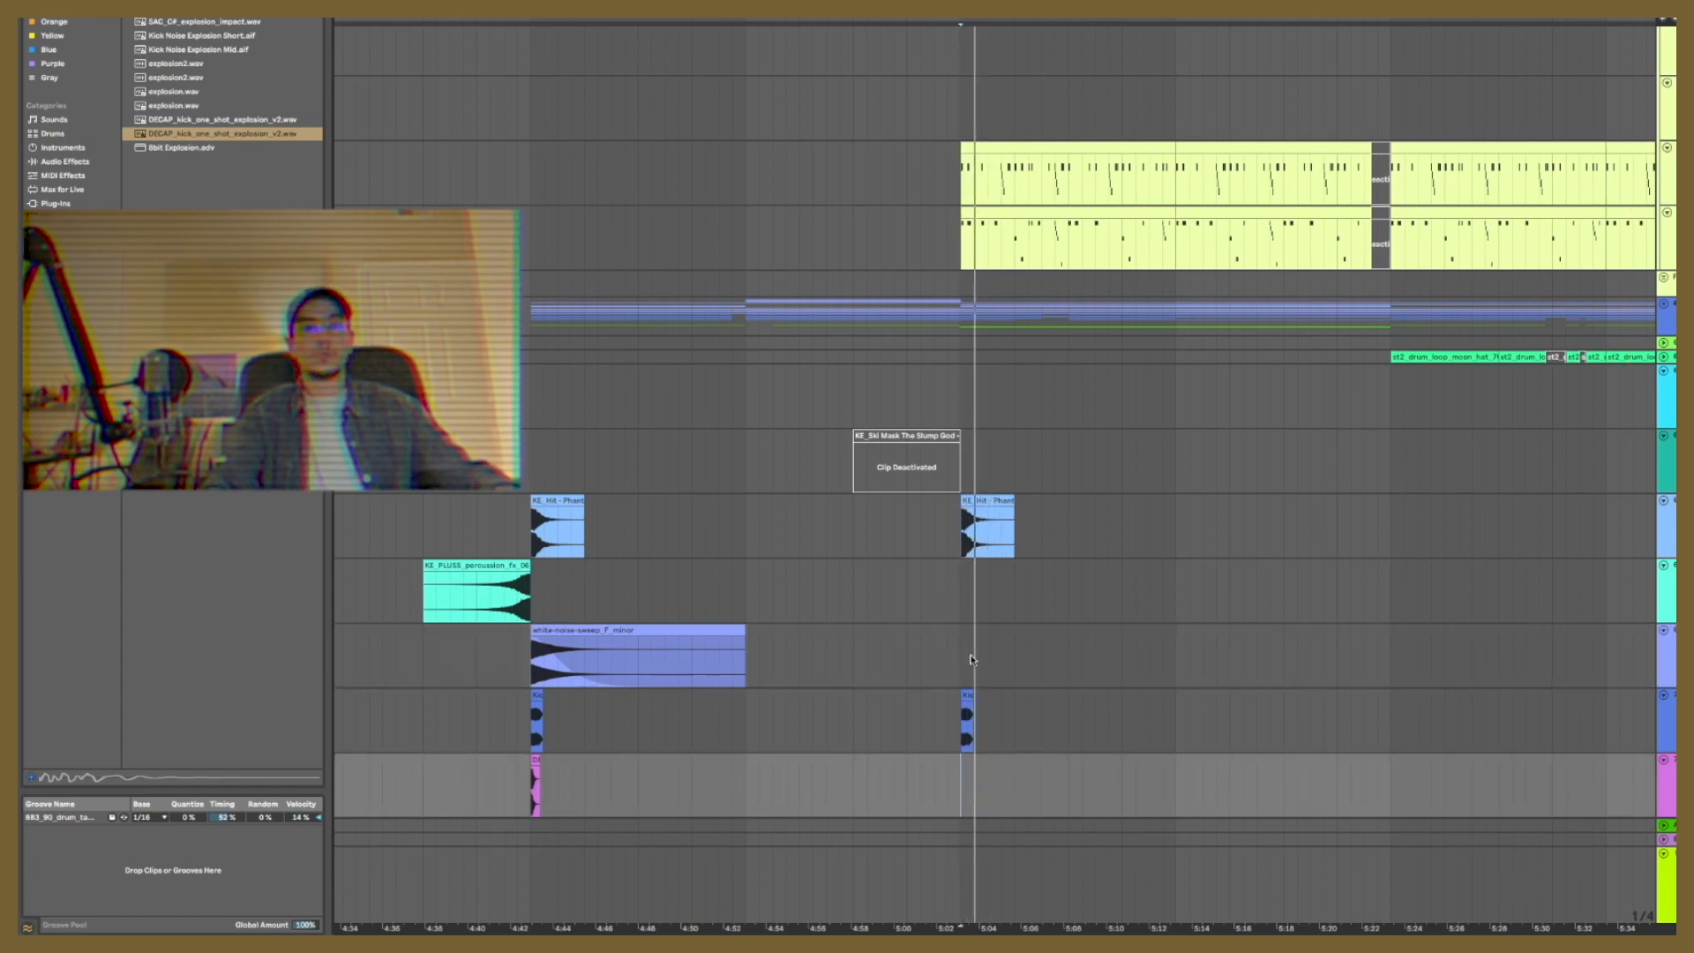
click(967, 719)
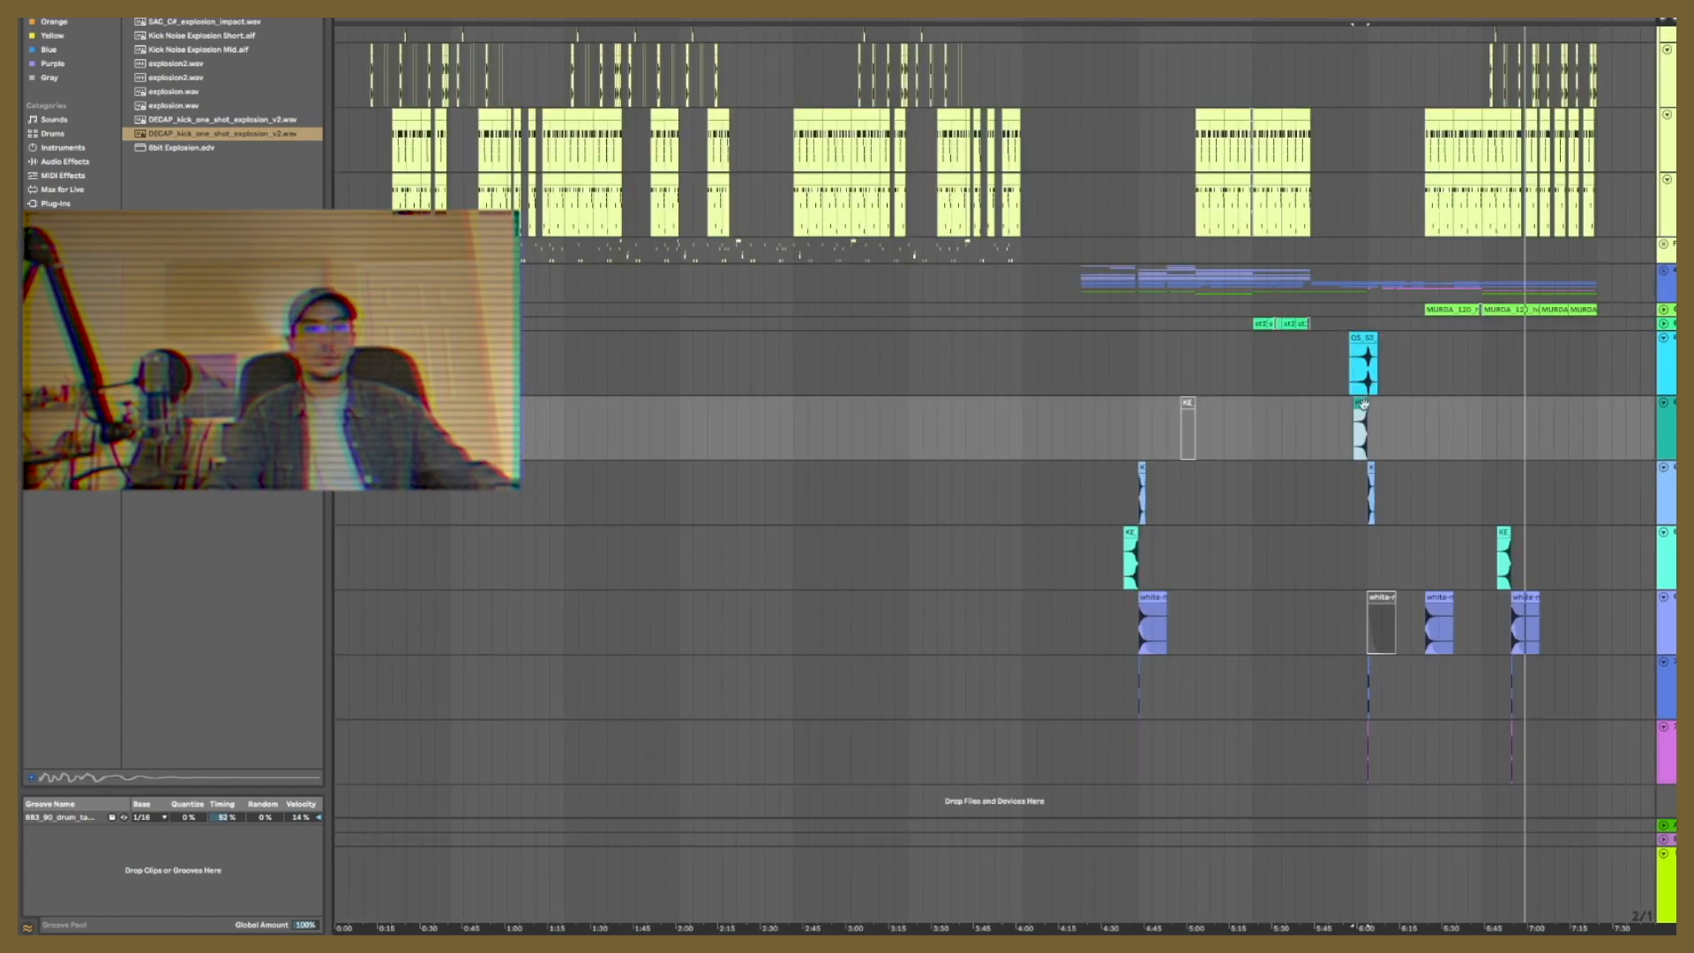
Step: Duplicate the Ski Mask riser ending at about 6:03 so the copy leads into the drum re-entry at about 6:23
click(1364, 404)
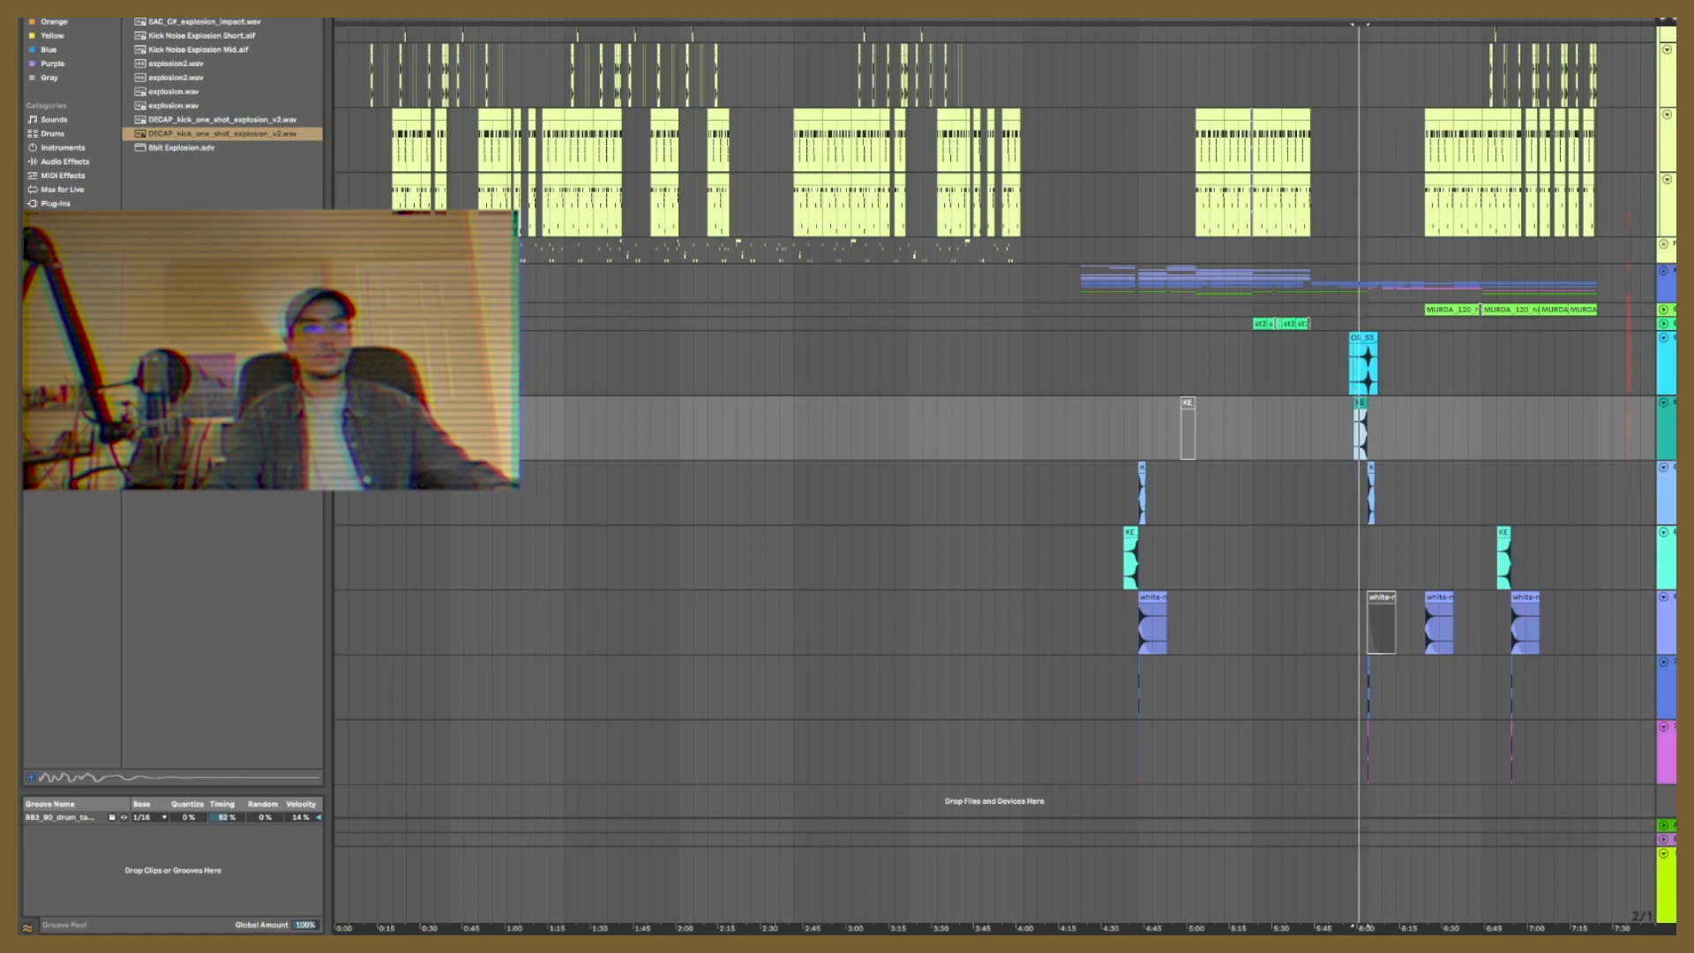
drag(1367, 19, 1368, 97)
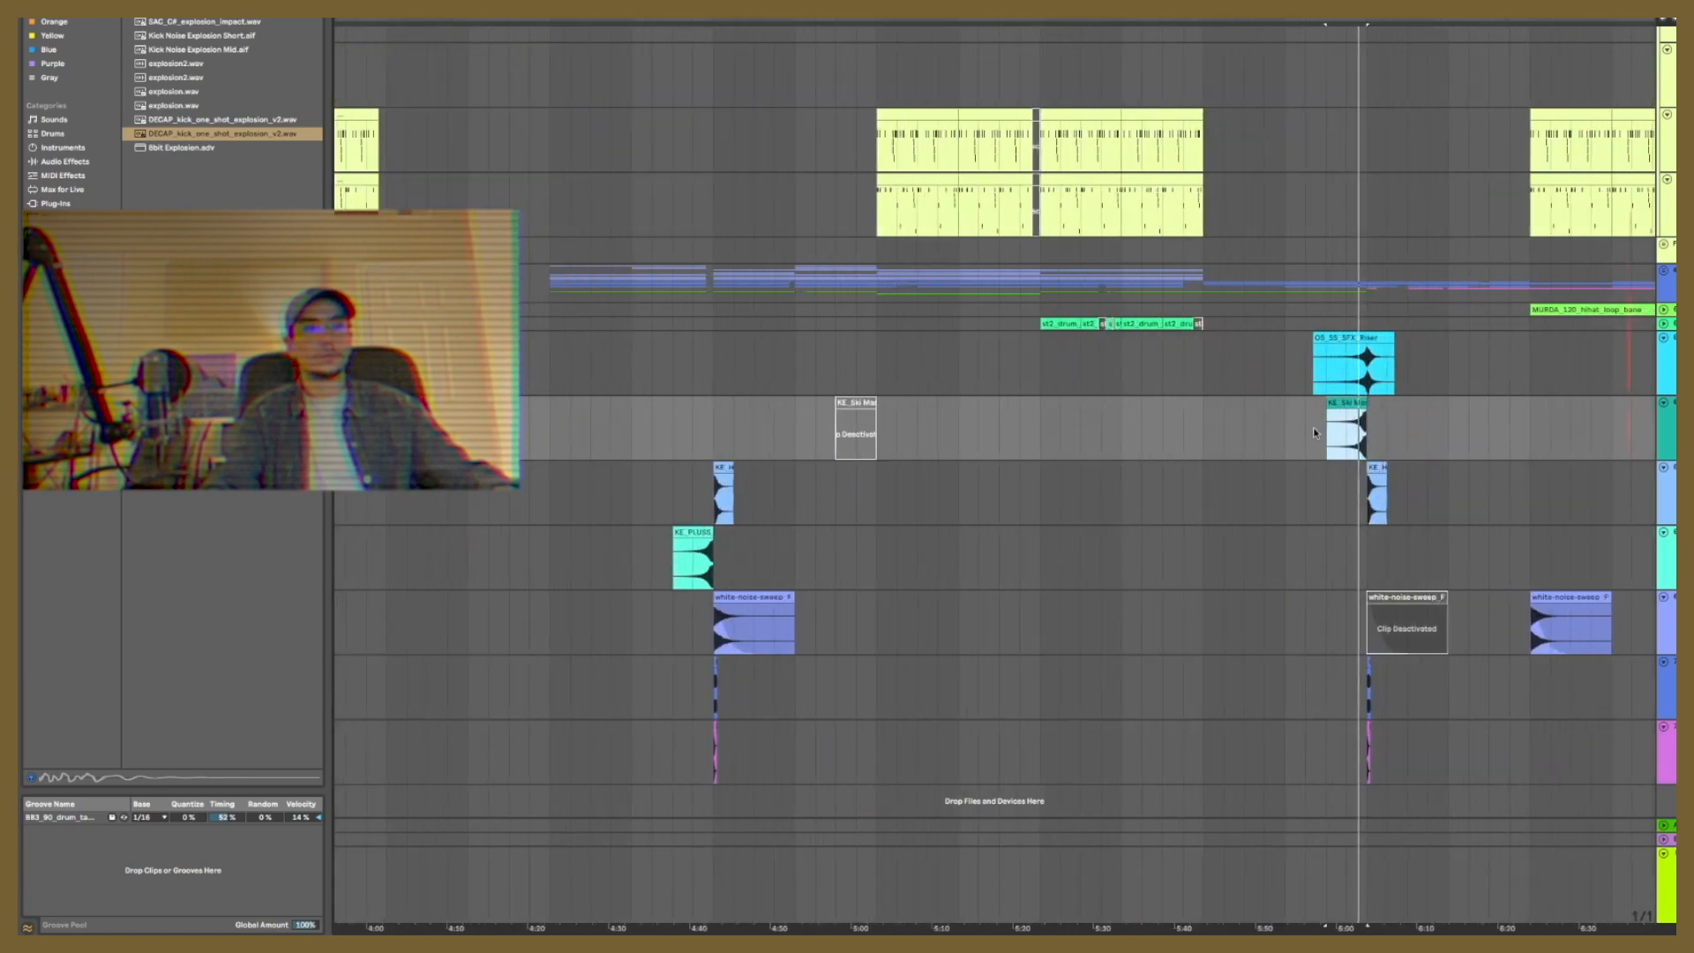
drag(1287, 434, 1451, 445)
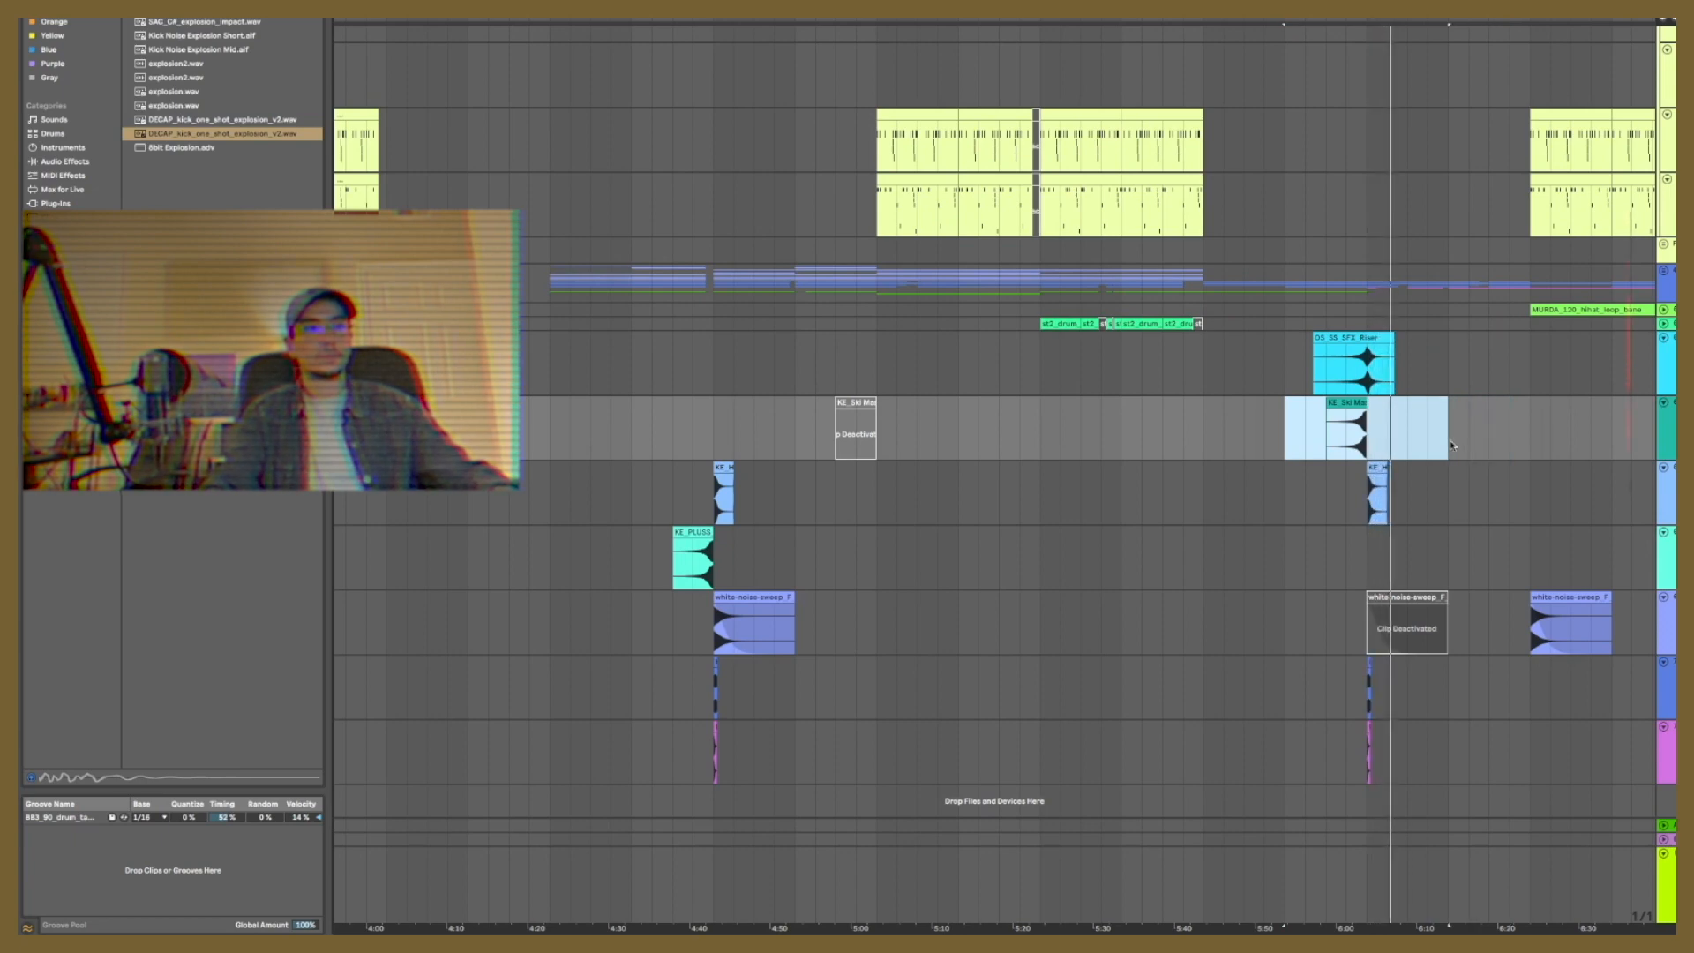
key(ctrl+d)
click(1549, 543)
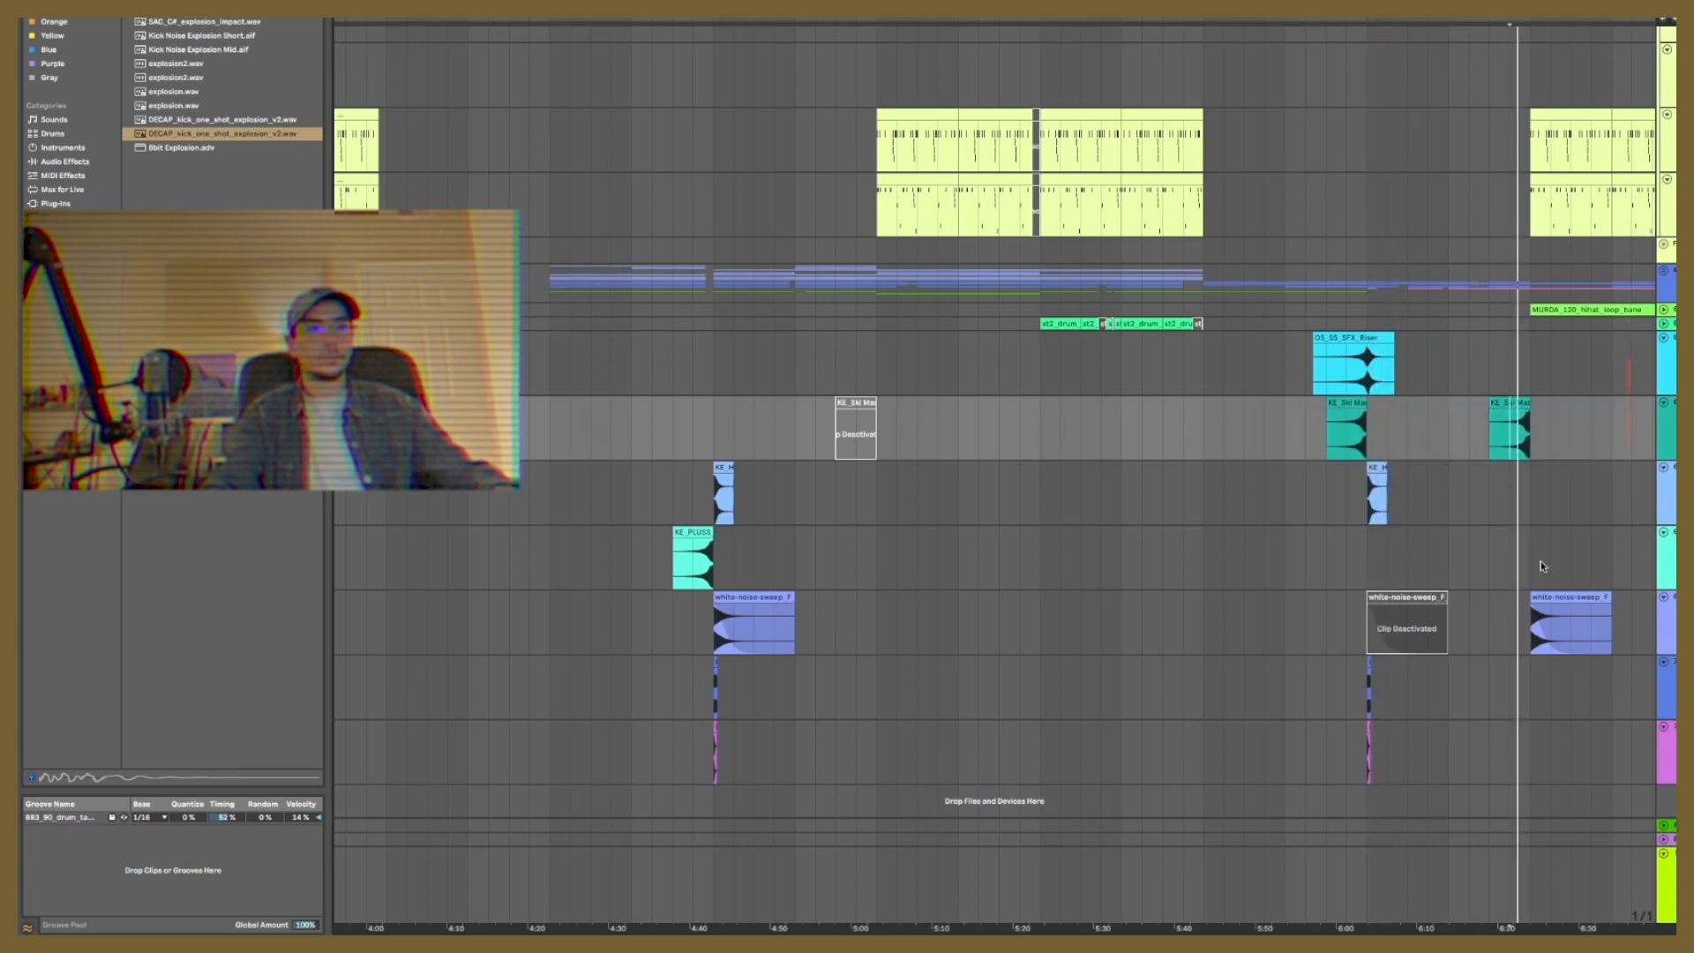
drag(1456, 24, 1211, 32)
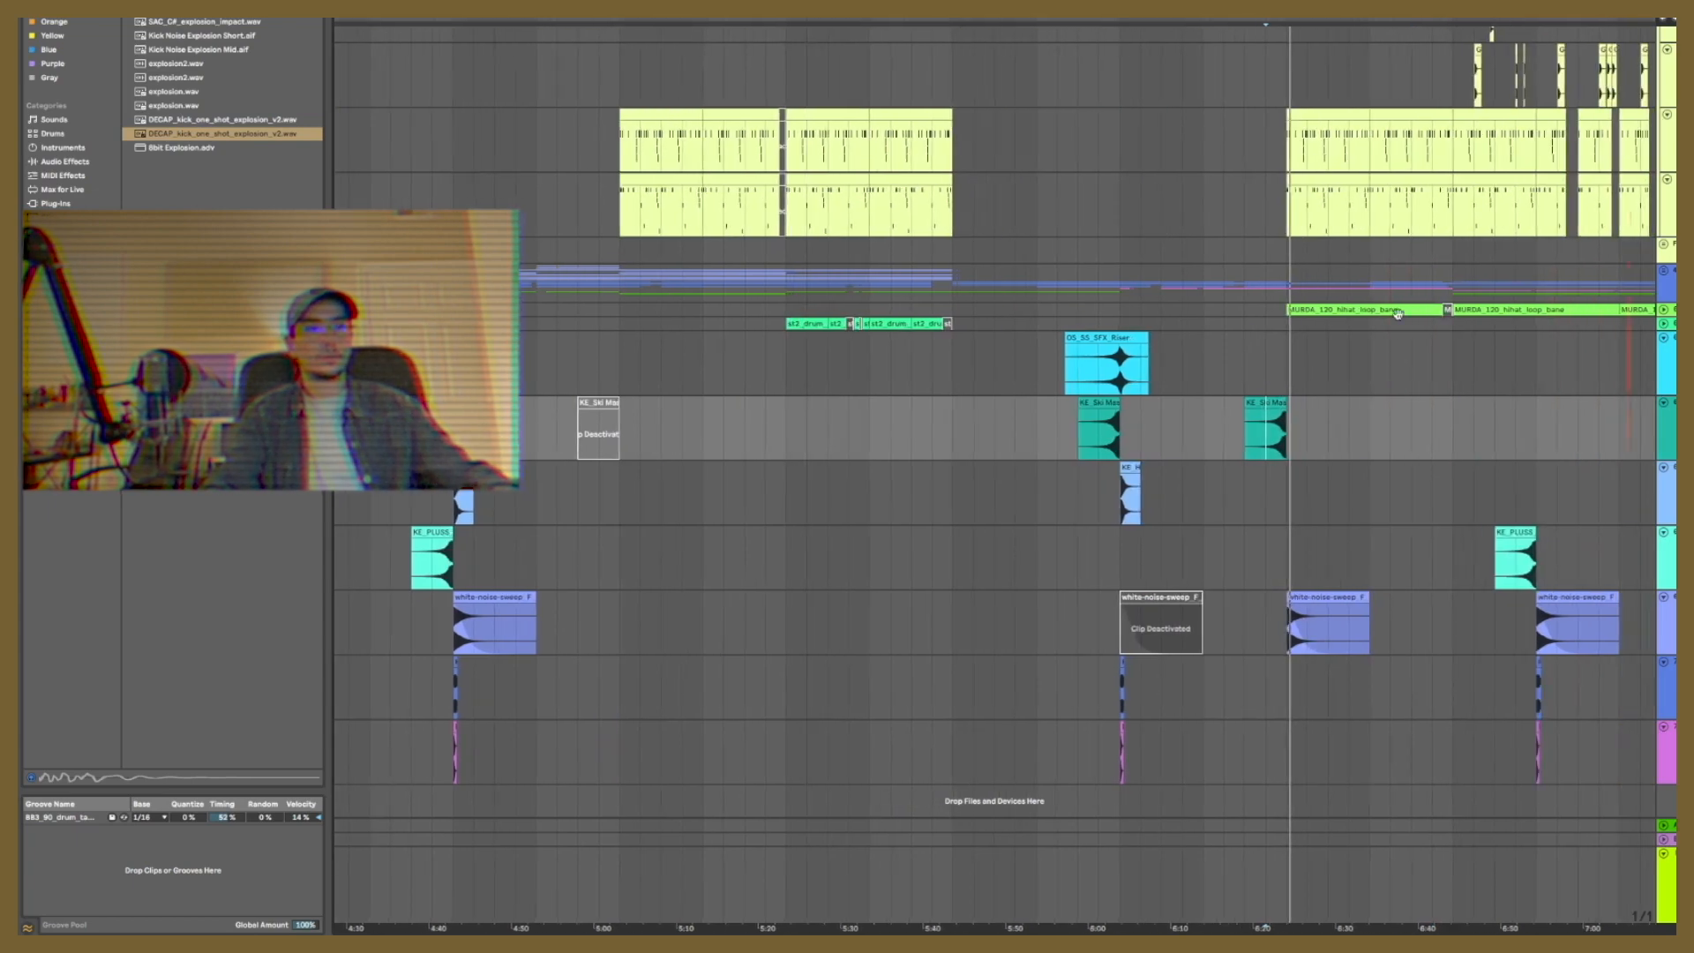
drag(1231, 415, 1348, 419)
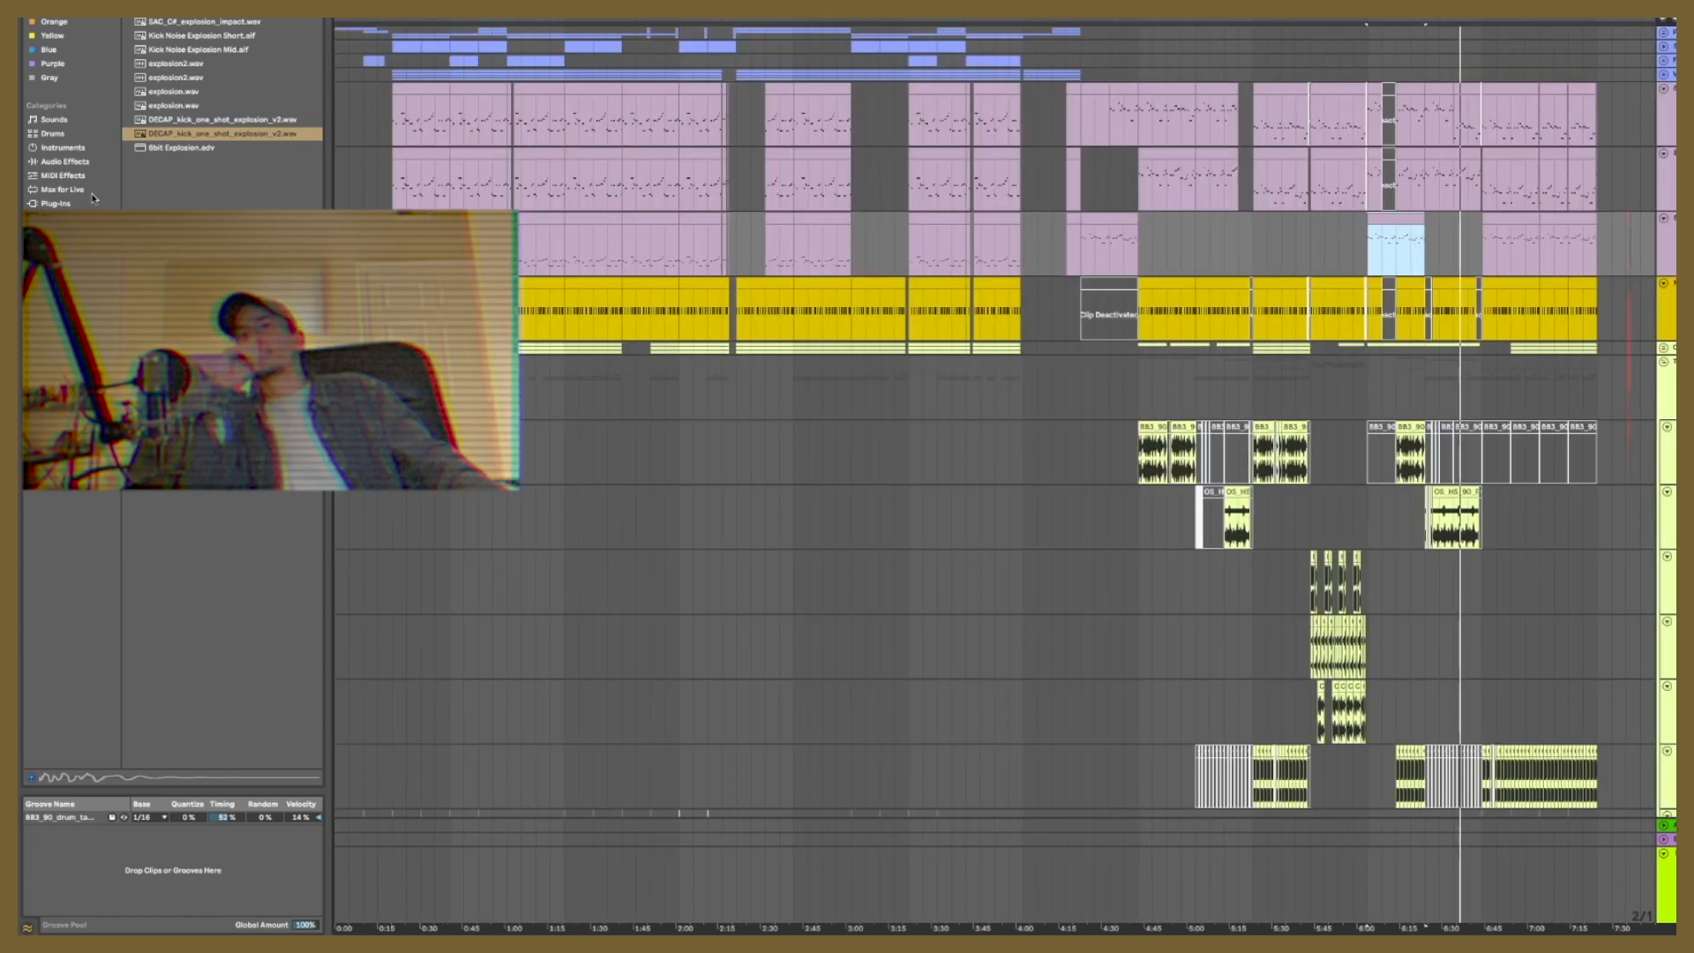